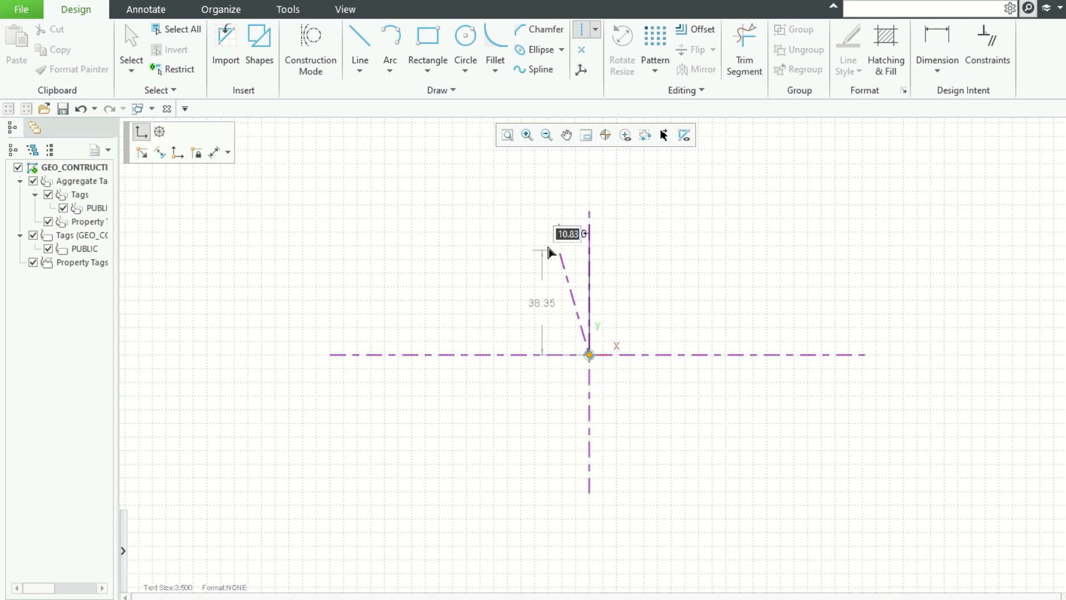
# Step: Draw a construction line from the origin 36 long at an angle of 105°
pyautogui.click(159, 132)
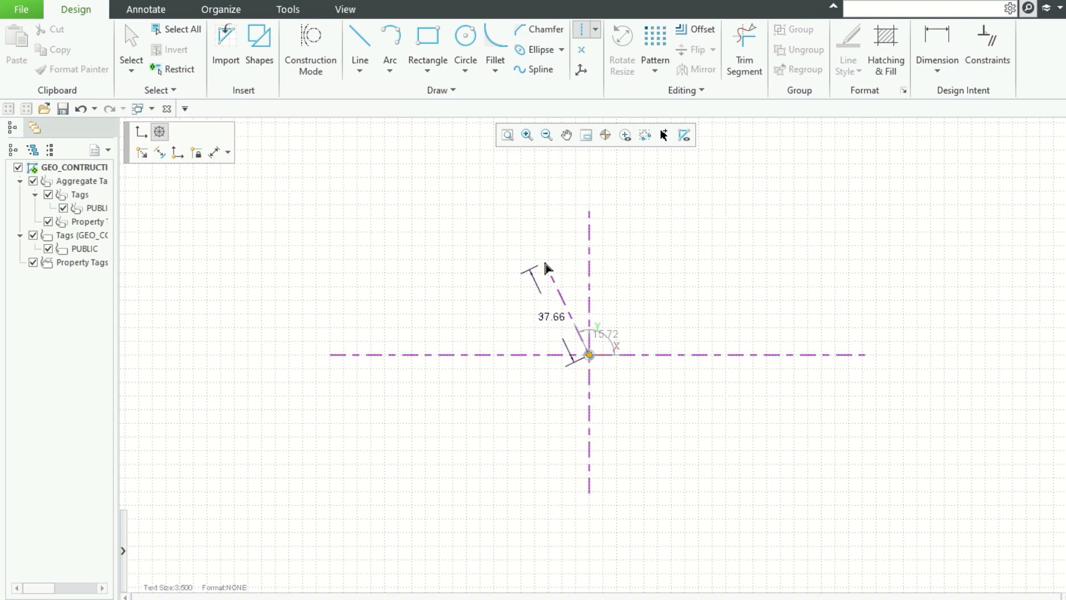
pyautogui.write('36')
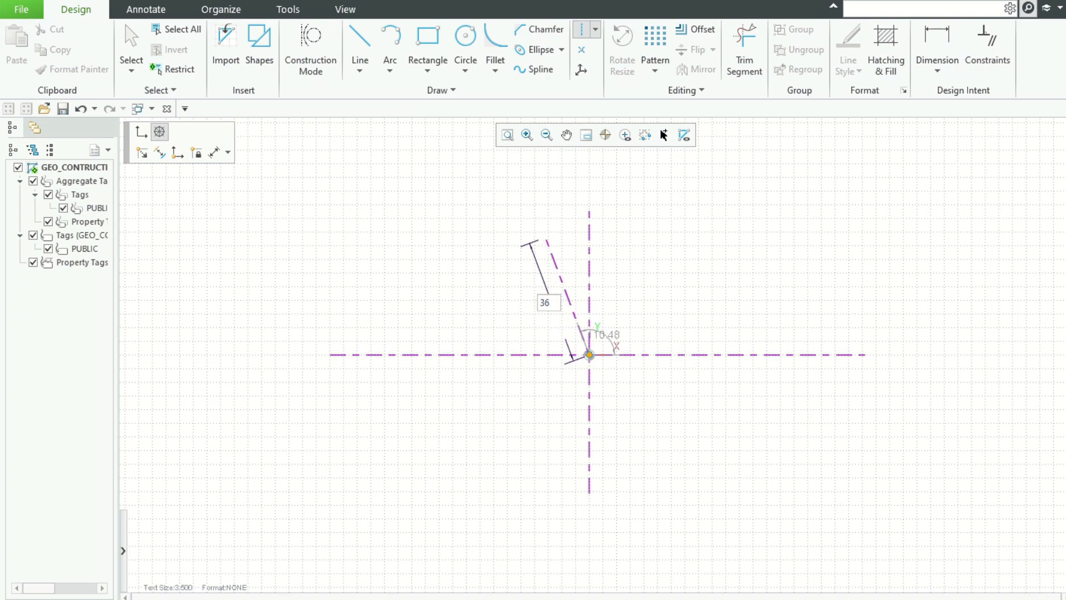
pyautogui.press('Tab')
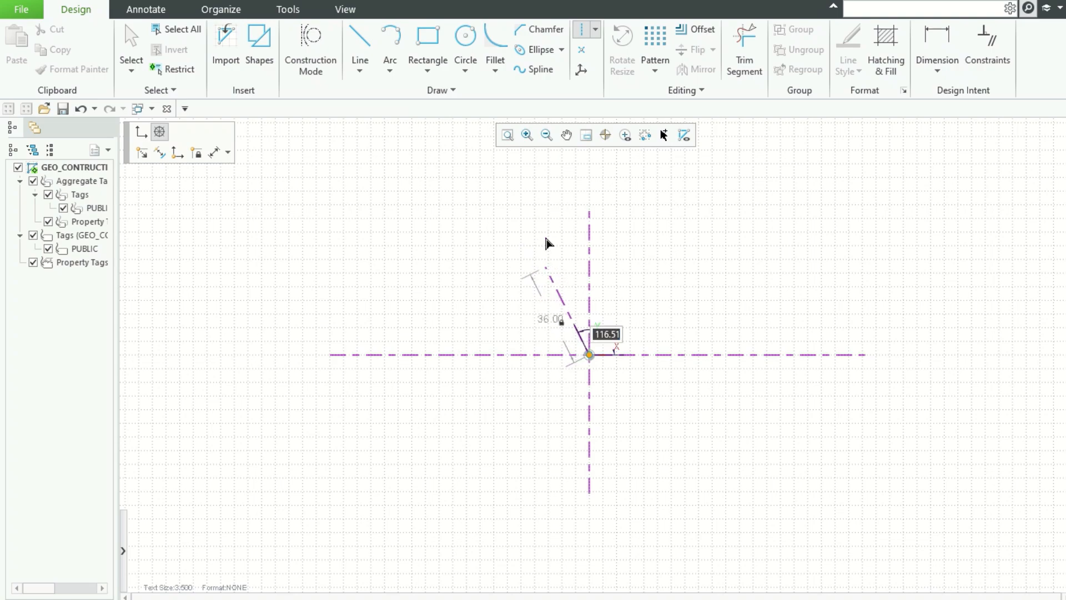
pyautogui.write('105')
pyautogui.press('Tab')
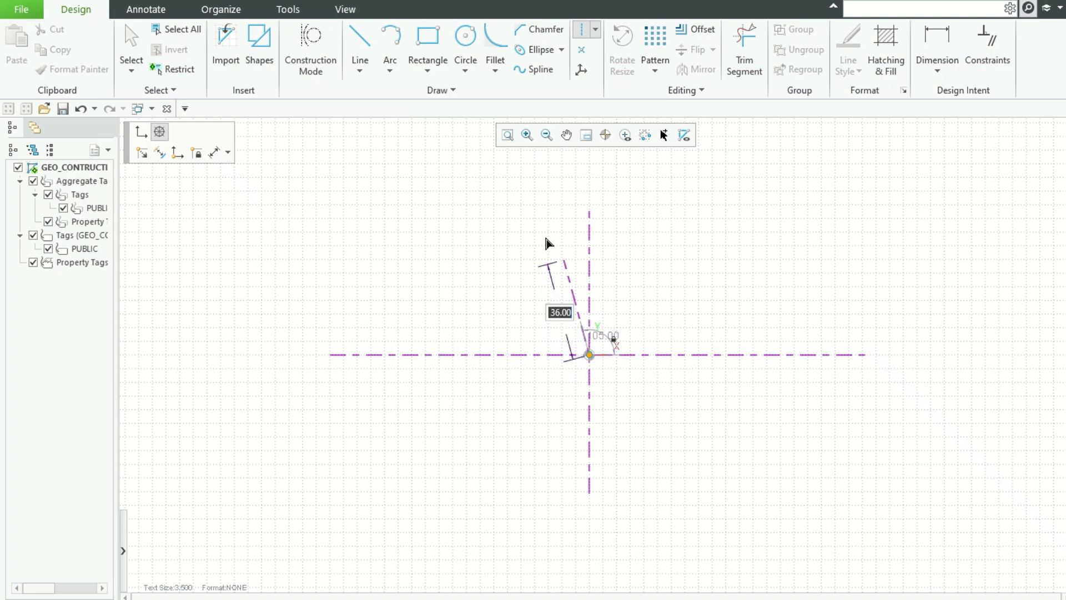
pyautogui.click(566, 265)
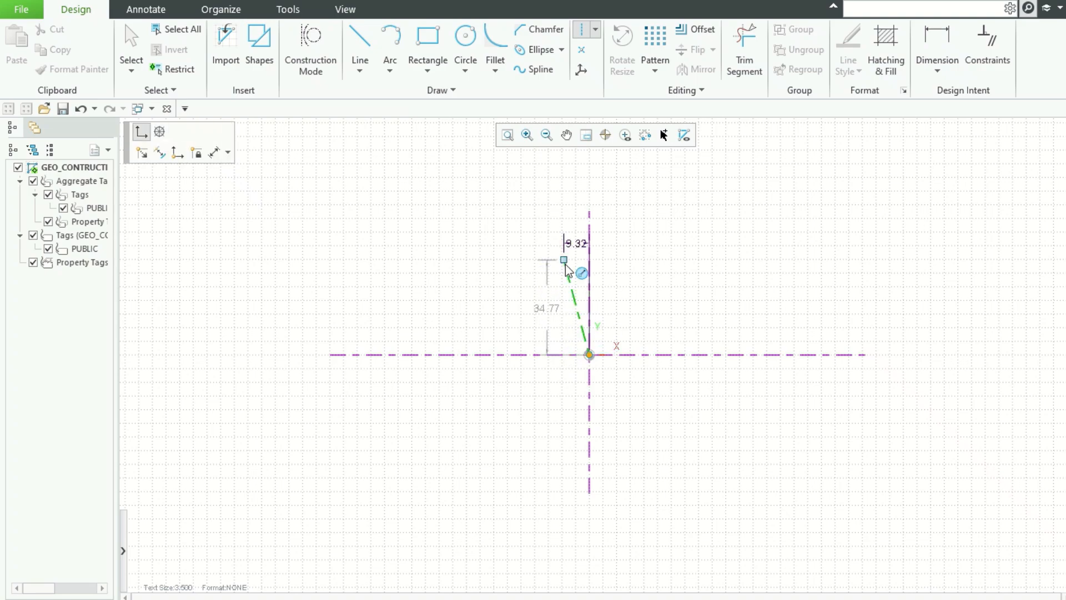
pyautogui.write('1')
pyautogui.press('Escape')
pyautogui.press('Escape')
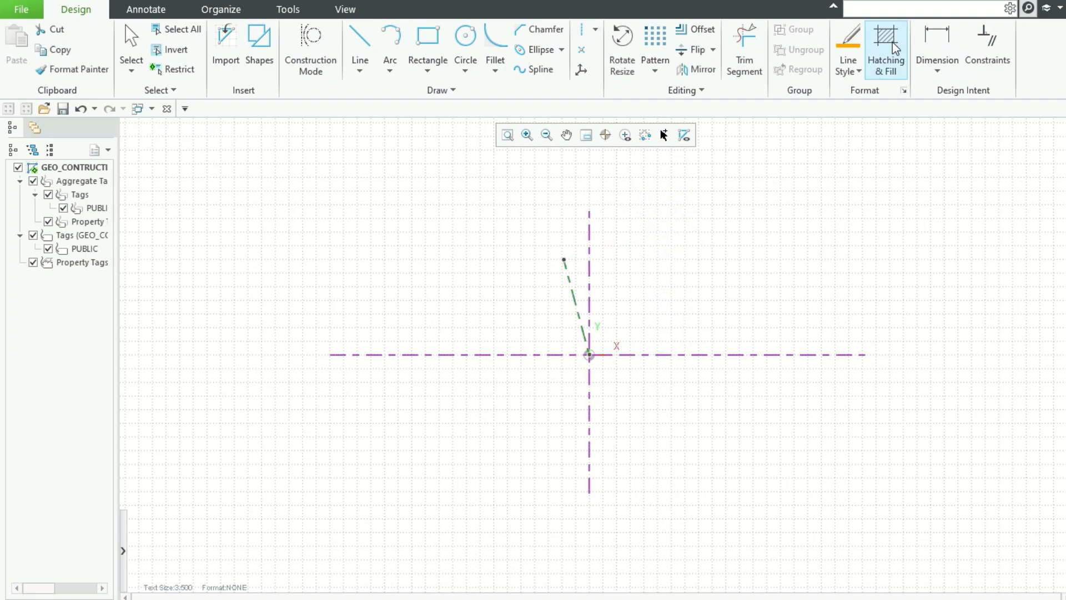
# Step: Dimension the angle between the angled construction line and the vertical axis
pyautogui.click(937, 43)
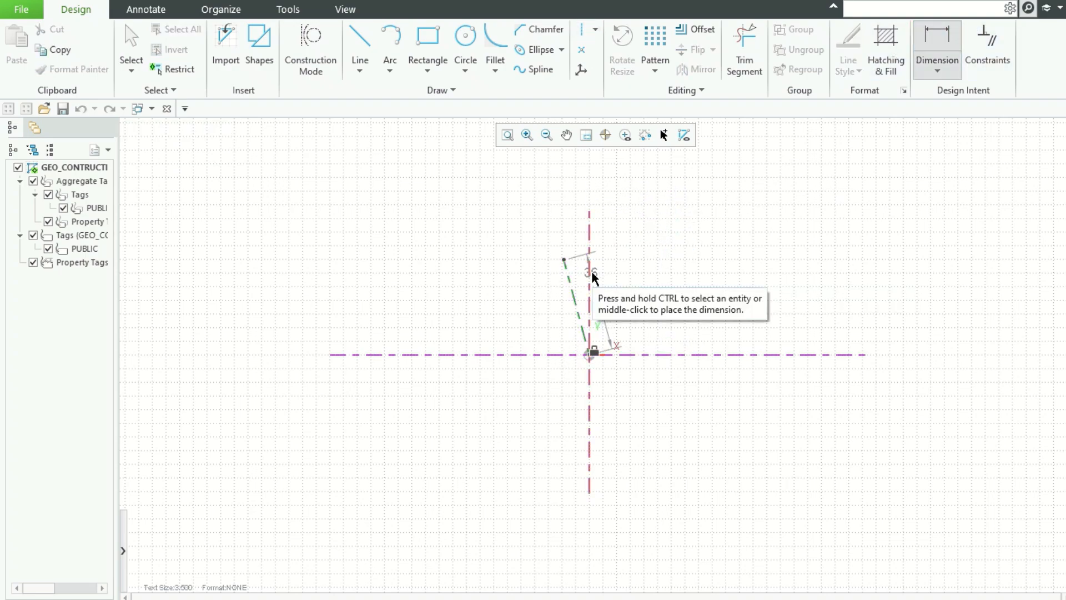
pyautogui.keyDown('ctrl'); pyautogui.click(590, 276); pyautogui.keyUp('ctrl')
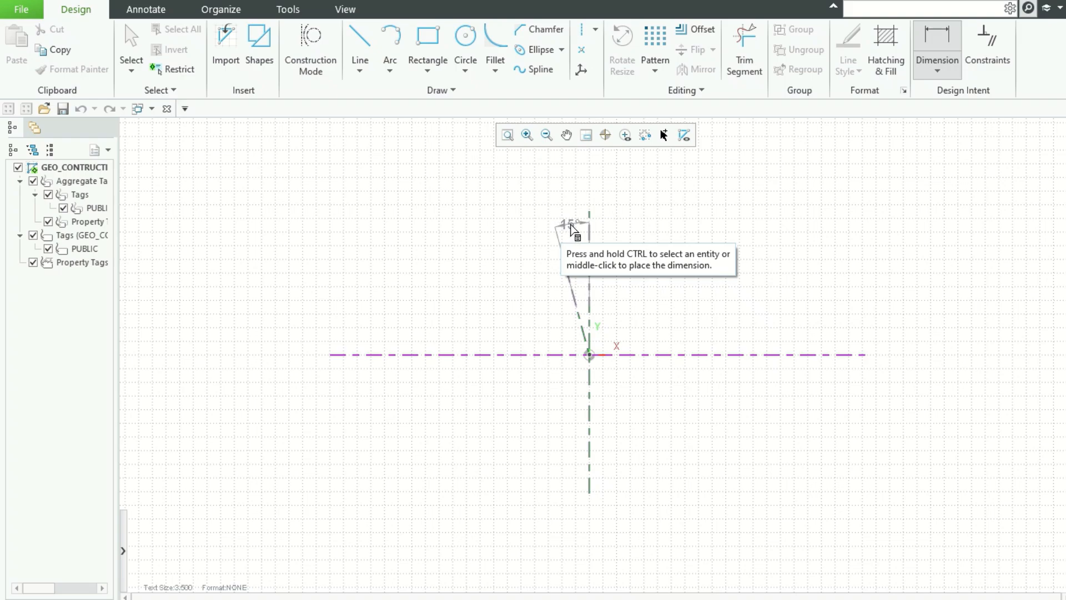
pyautogui.middleClick(570, 225)
pyautogui.click(731, 275)
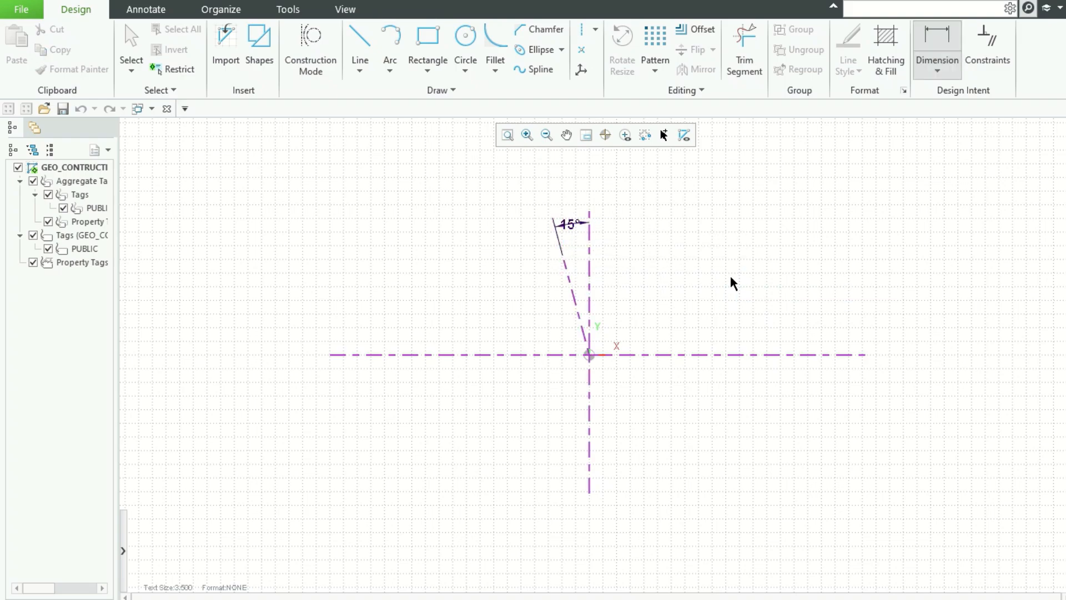
pyautogui.scroll(2, 659, 344)
pyautogui.scroll(-2, 656, 336)
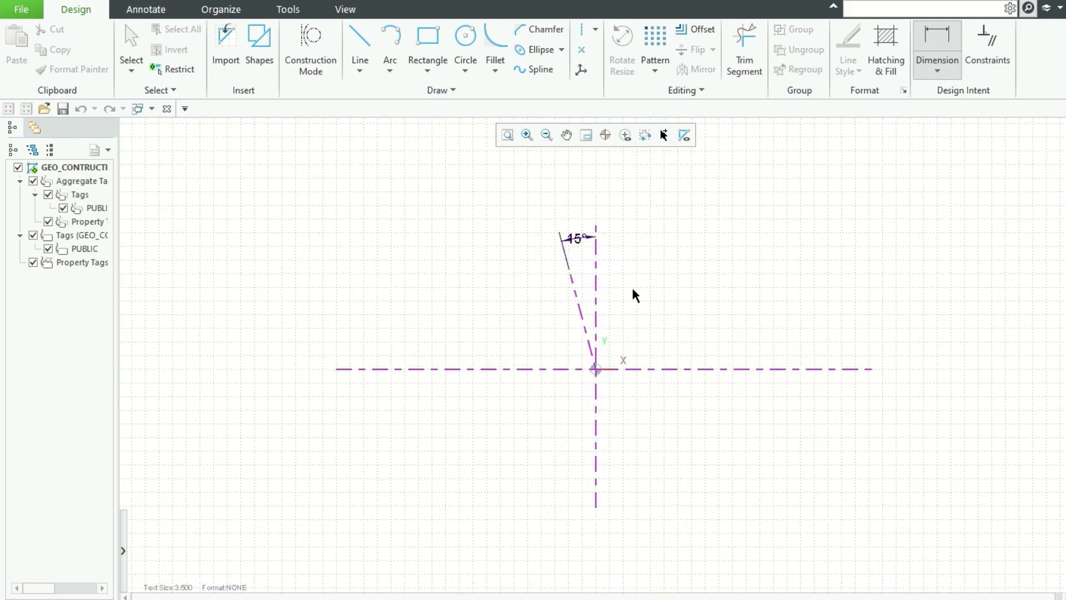
# Step: Draw a second construction line from the origin running down to the left, about 41 long
pyautogui.click(579, 32)
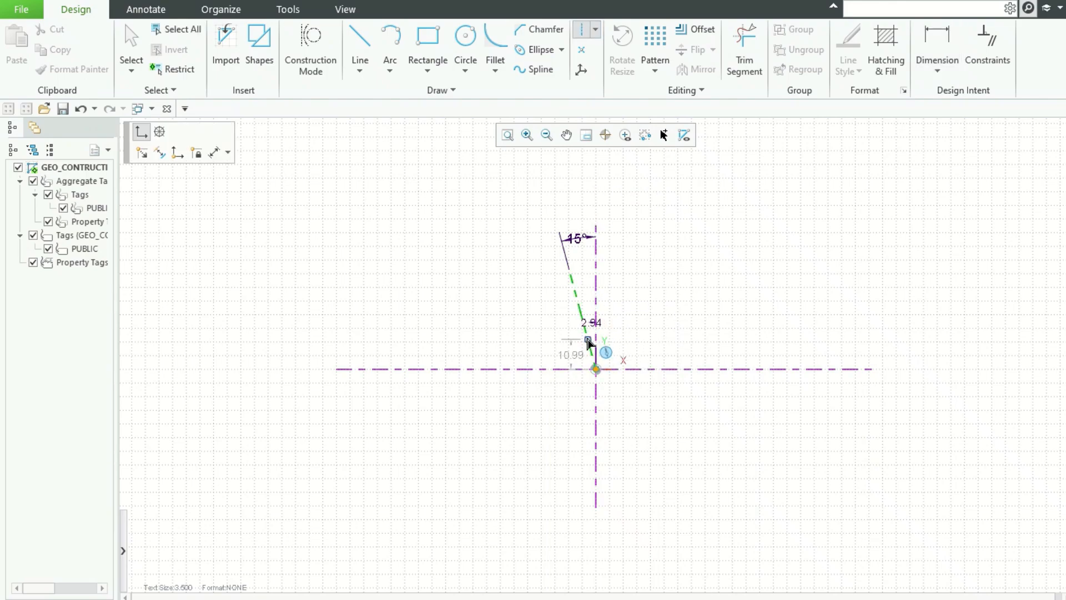
pyautogui.click(598, 373)
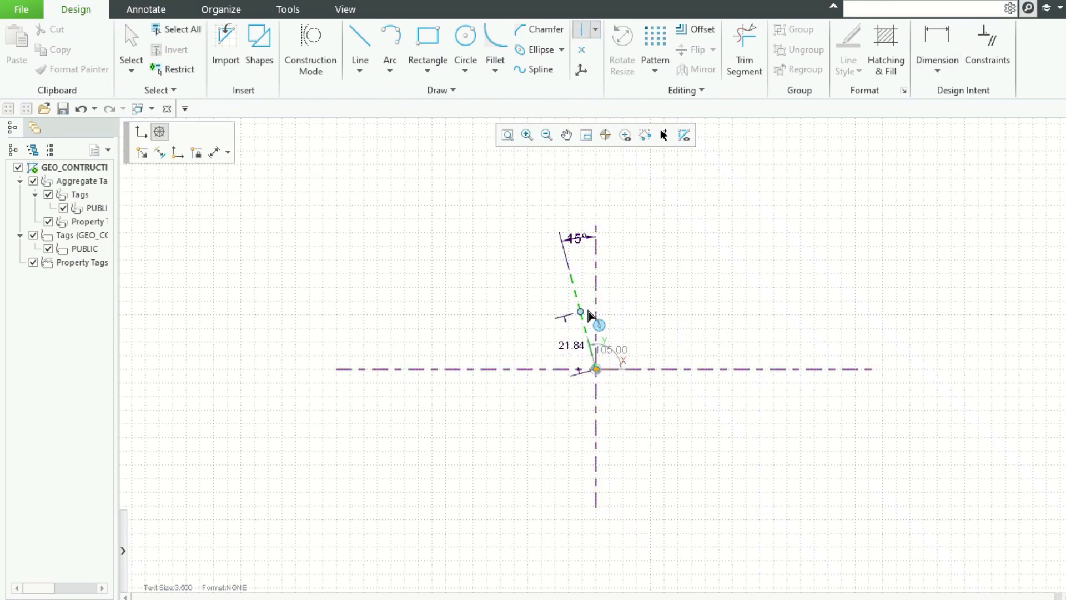
pyautogui.click(478, 403)
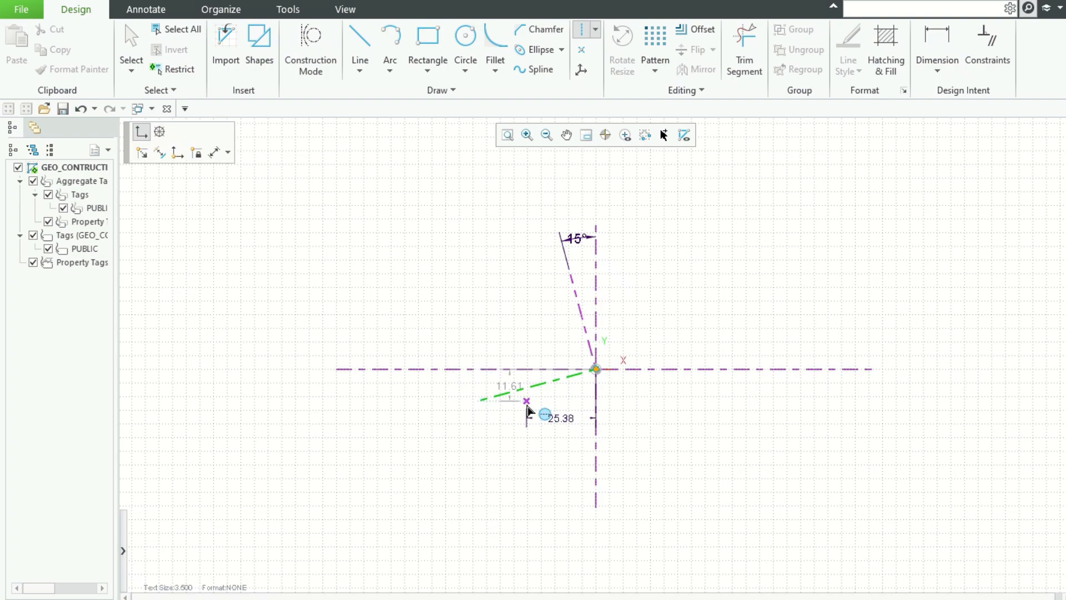
pyautogui.press('Escape')
pyautogui.press('c')
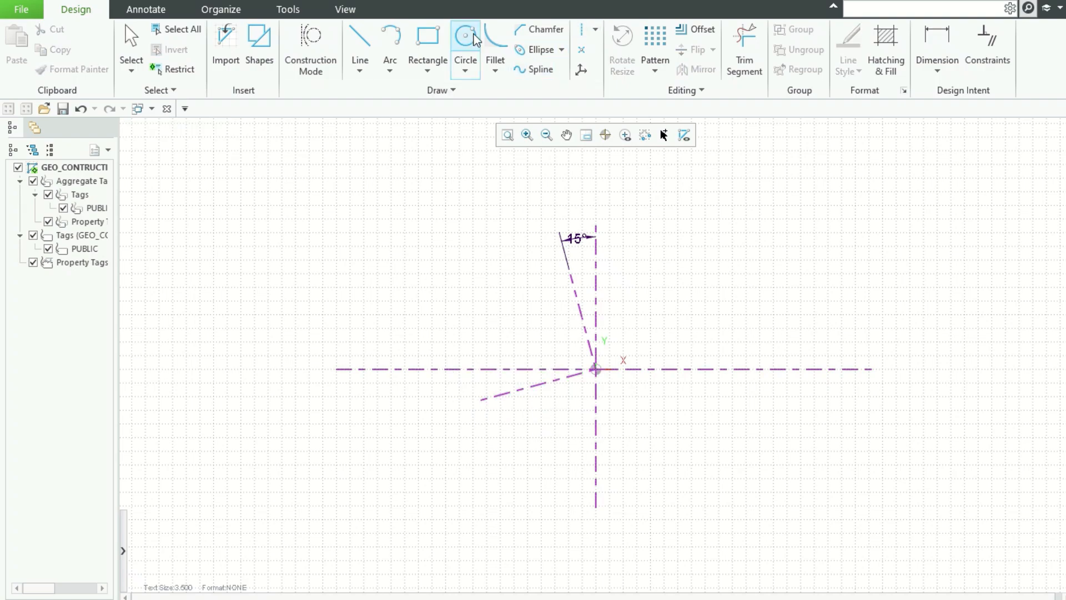
pyautogui.click(599, 377)
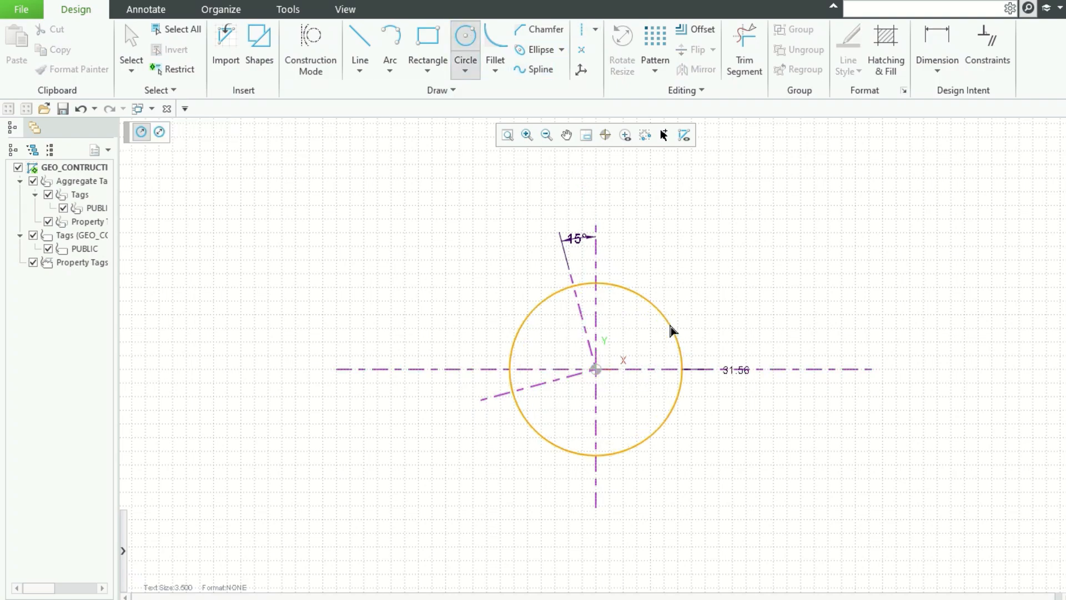
pyautogui.write('22')
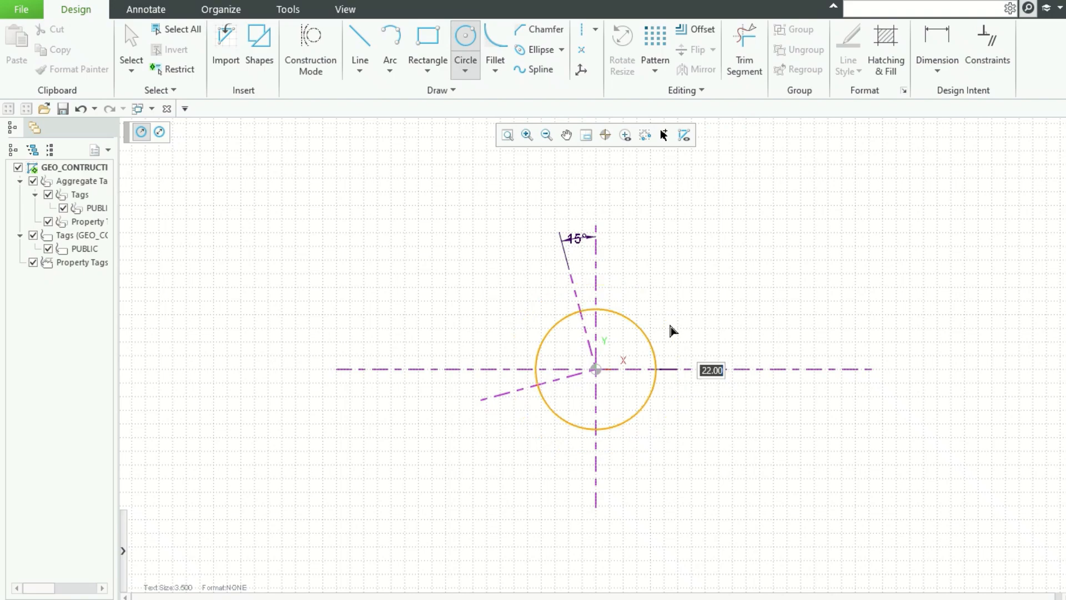
pyautogui.press('Escape')
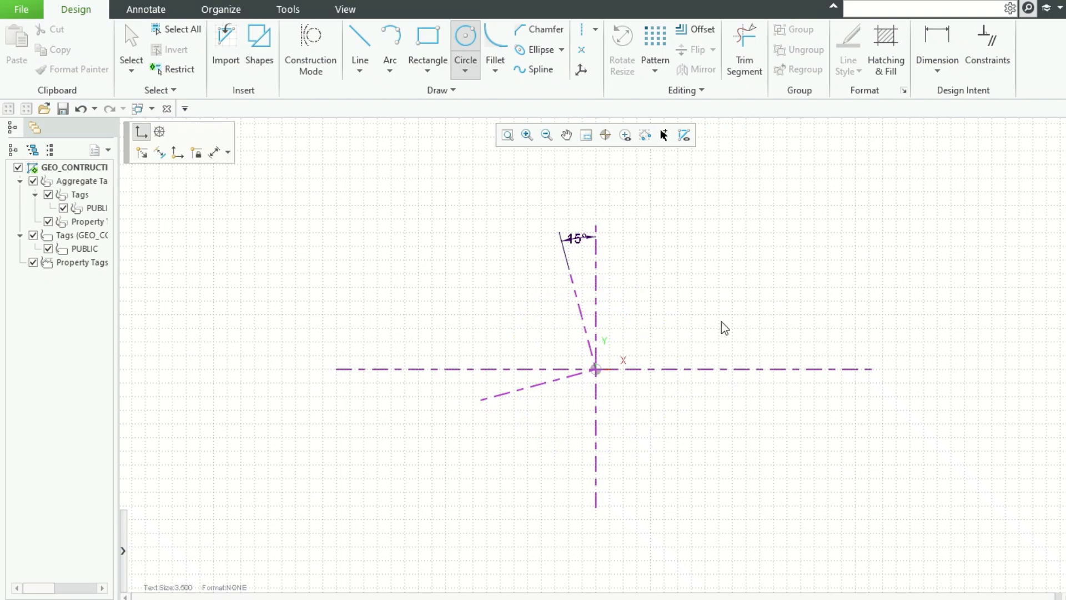
# Step: Draw a circle of radius 22 centred at the origin
pyautogui.click(600, 380)
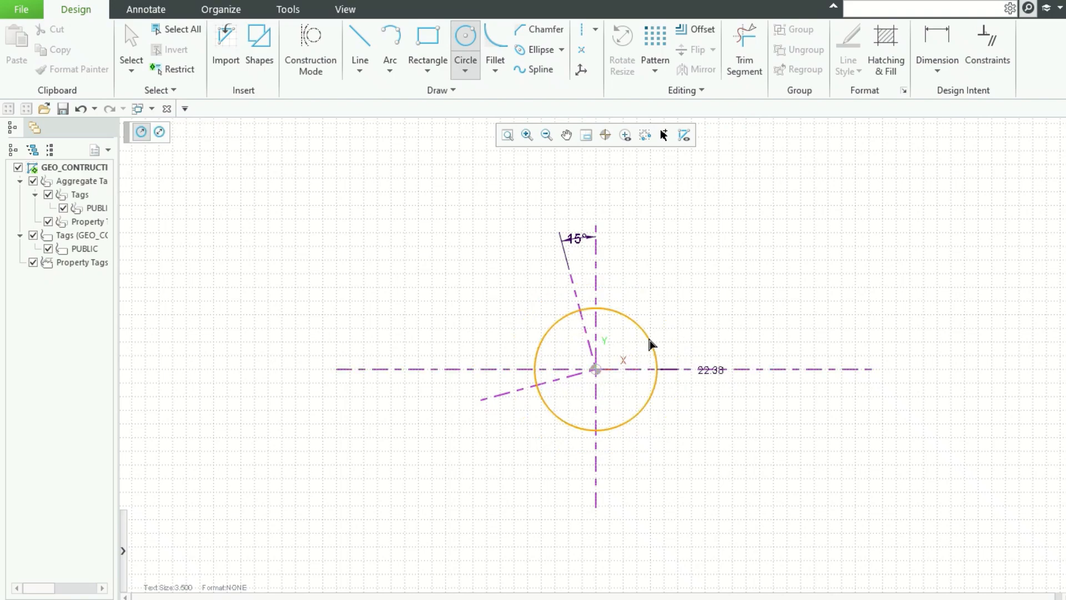
pyautogui.write('22')
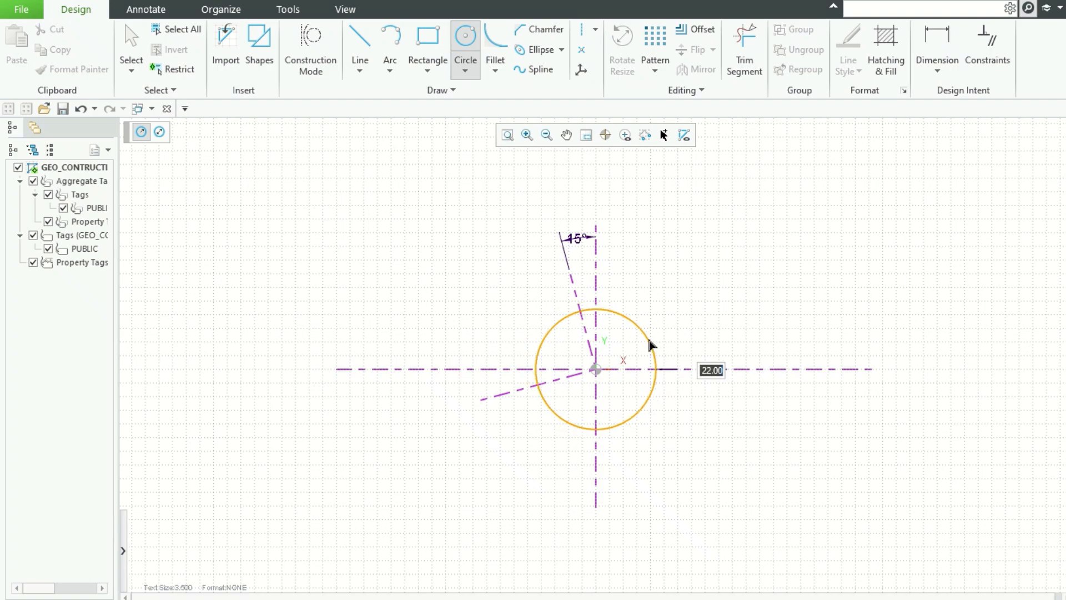
pyautogui.press('Return')
pyautogui.press('Escape')
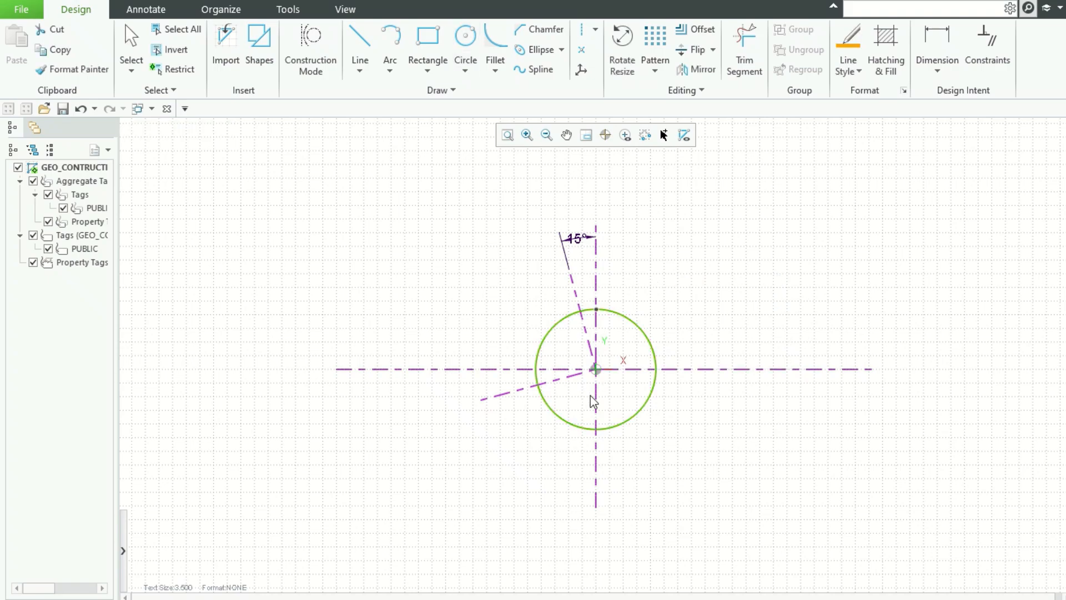
# Step: Try a centre-and-ends arc centred where the lower construction line crosses the circle, then undo it
pyautogui.scroll(2, 591, 396)
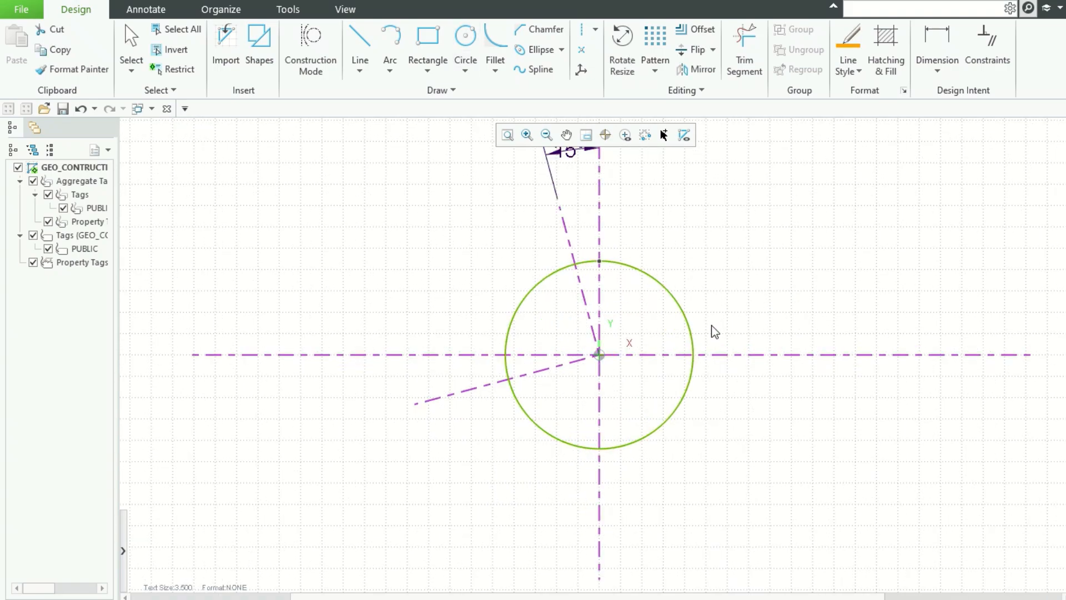
pyautogui.scroll(1, 712, 321)
pyautogui.click(718, 275)
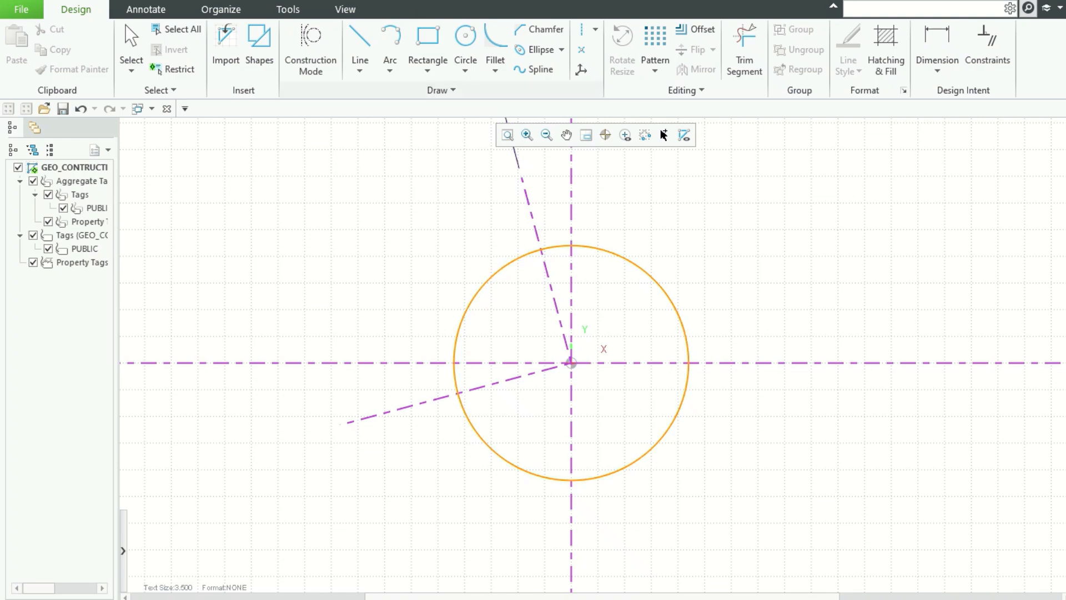
pyautogui.click(392, 71)
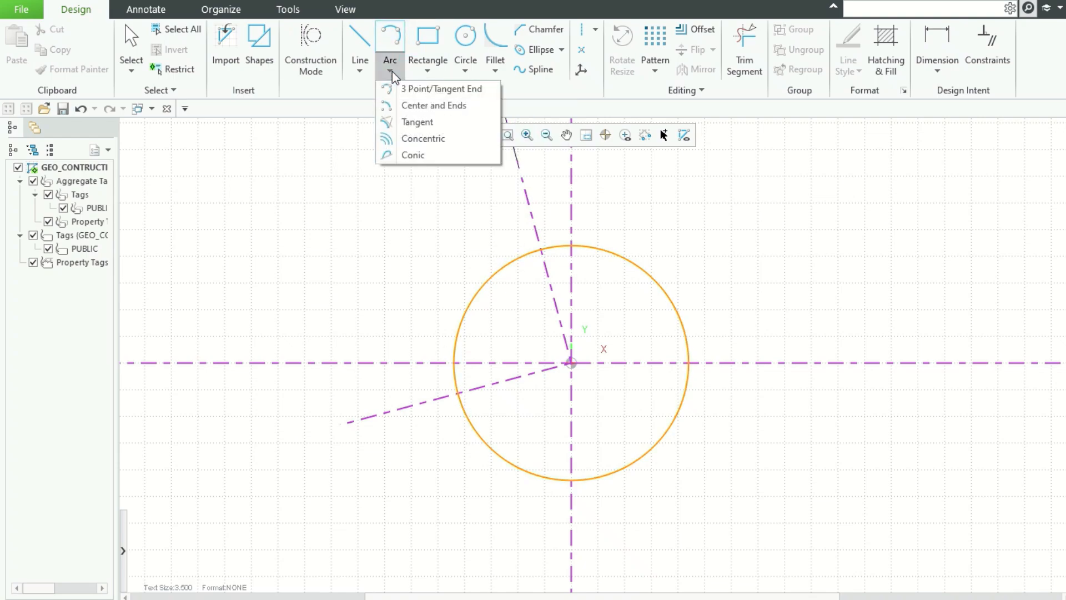
pyautogui.click(412, 110)
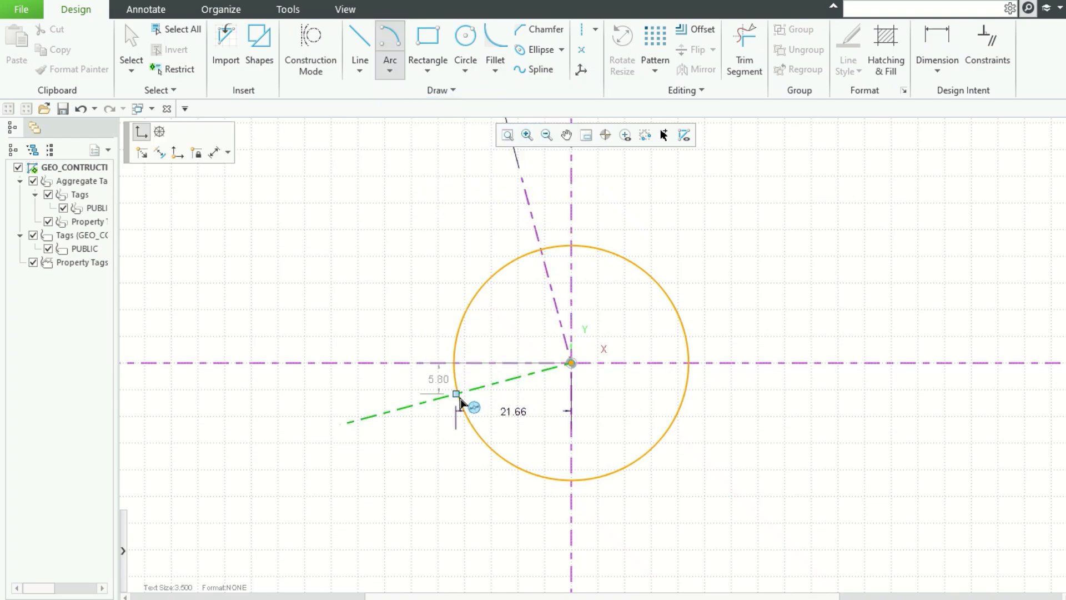
pyautogui.click(457, 393)
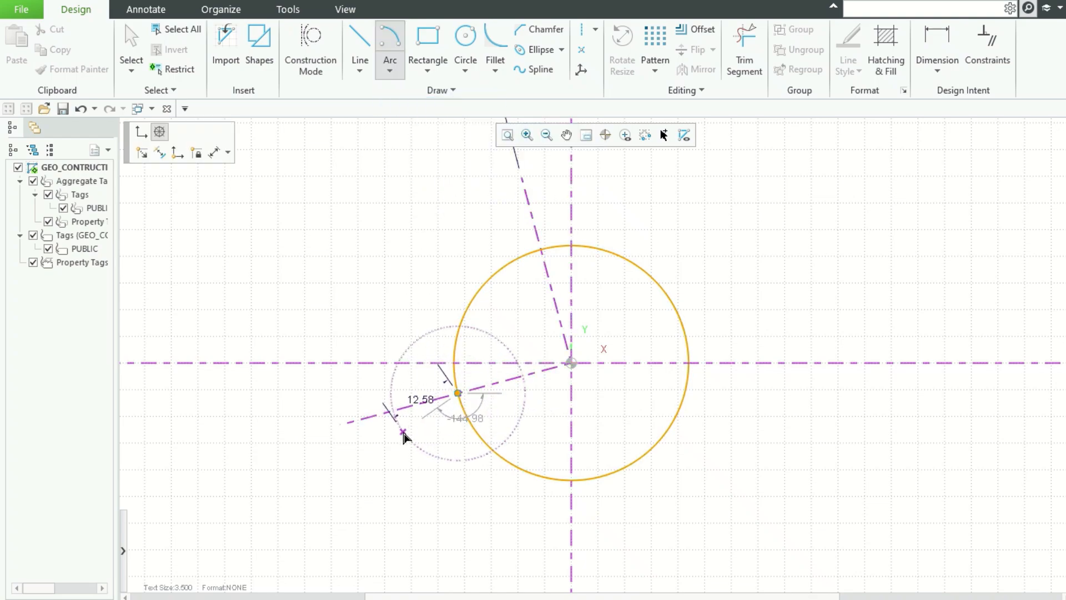
pyautogui.click(388, 411)
pyautogui.click(388, 396)
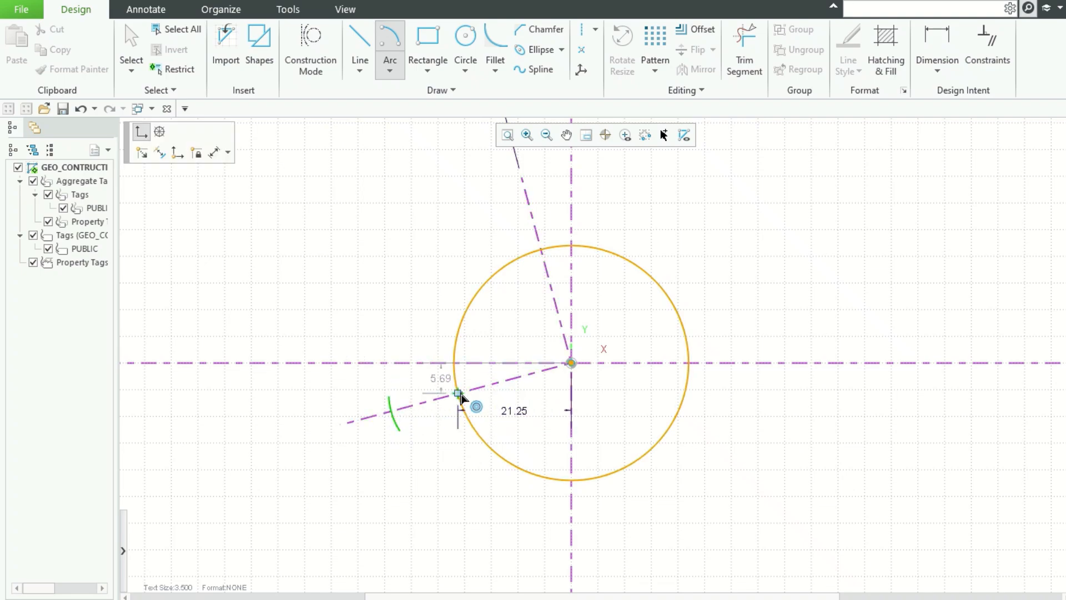
pyautogui.press('Escape')
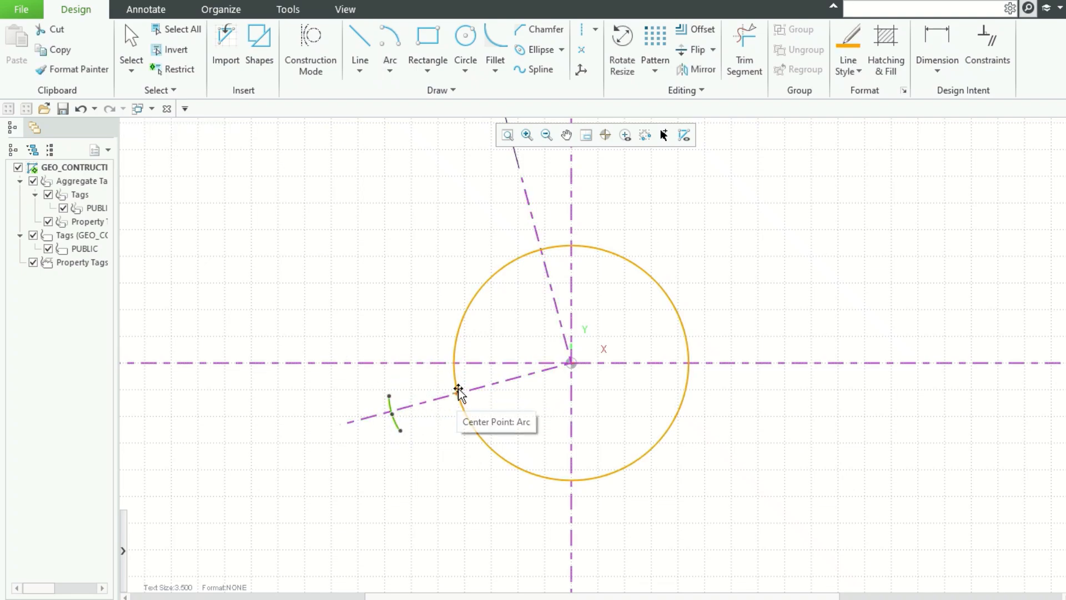
pyautogui.click(390, 47)
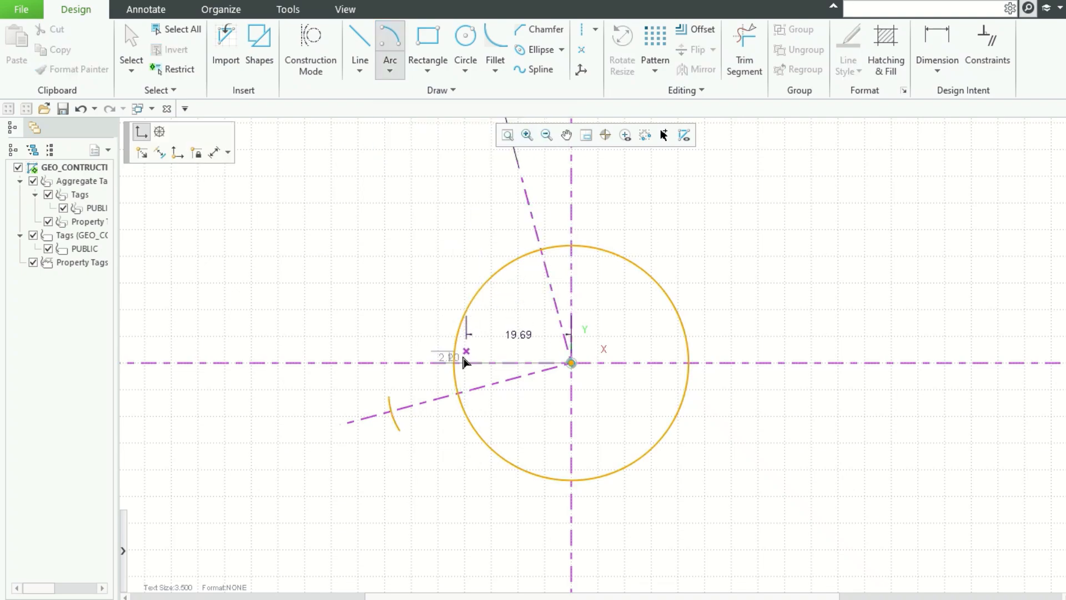
pyautogui.hotkey('ctrl', 'z')
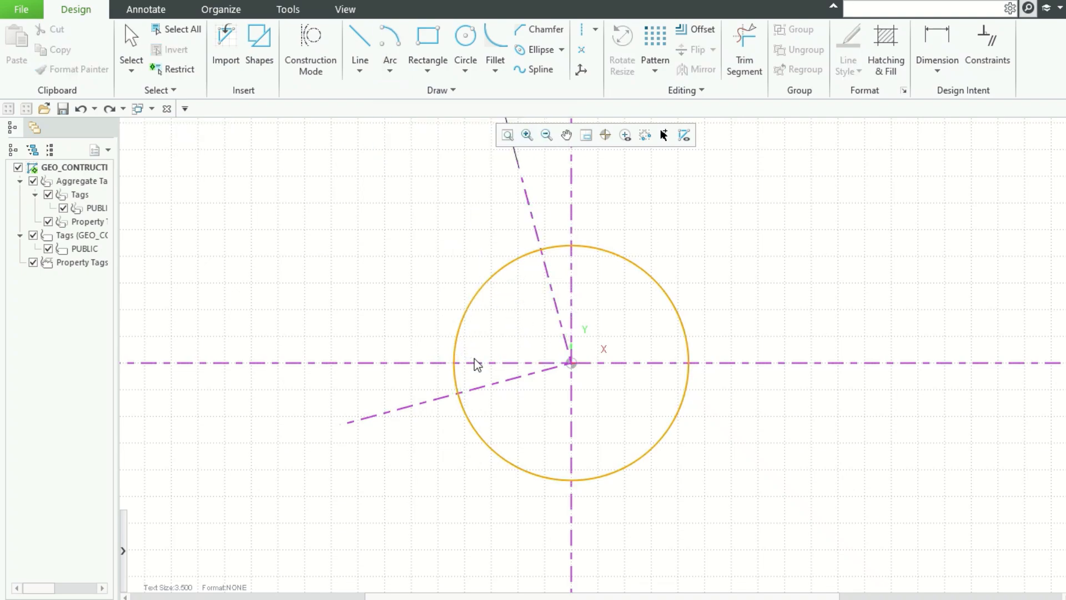
# Step: Draw a centre-and-ends arc of radius 16 centred where the lower construction line meets the circle, outside the circle
pyautogui.click(394, 44)
pyautogui.click(469, 403)
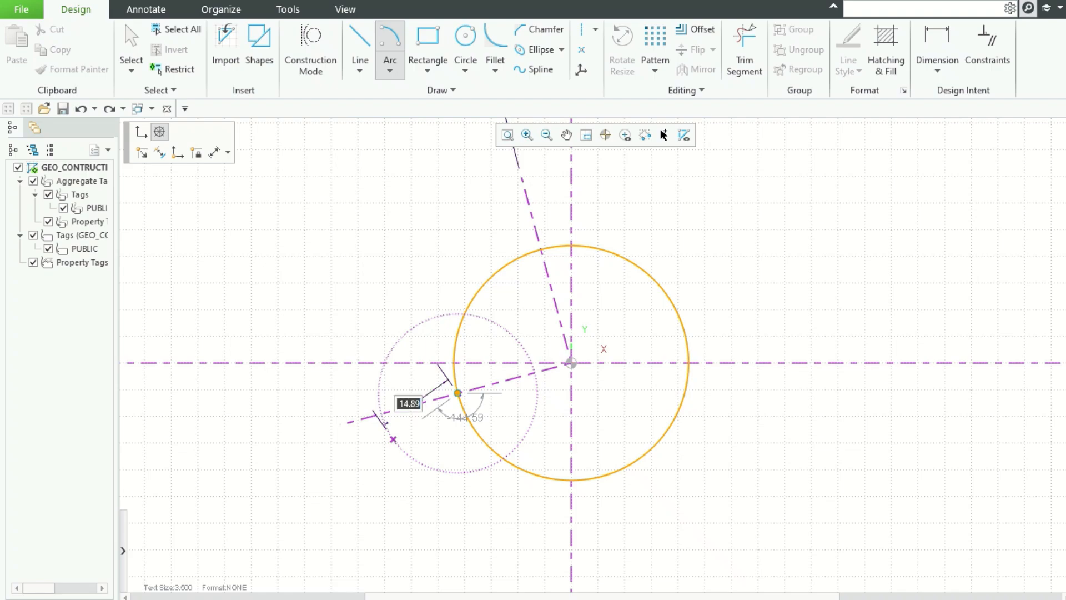
pyautogui.press('Tab')
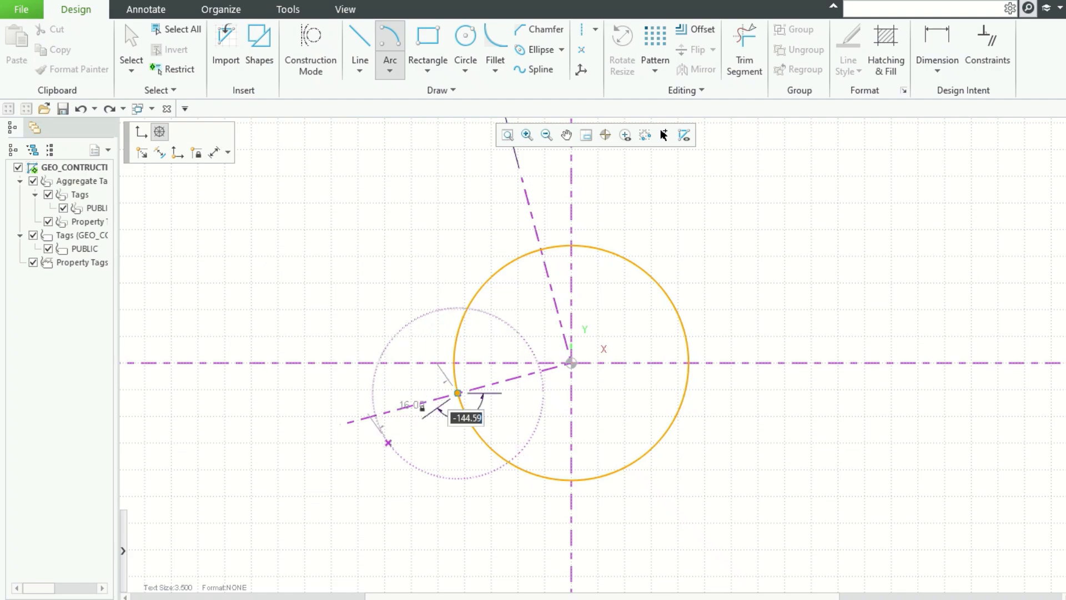
pyautogui.click(388, 443)
pyautogui.click(351, 392)
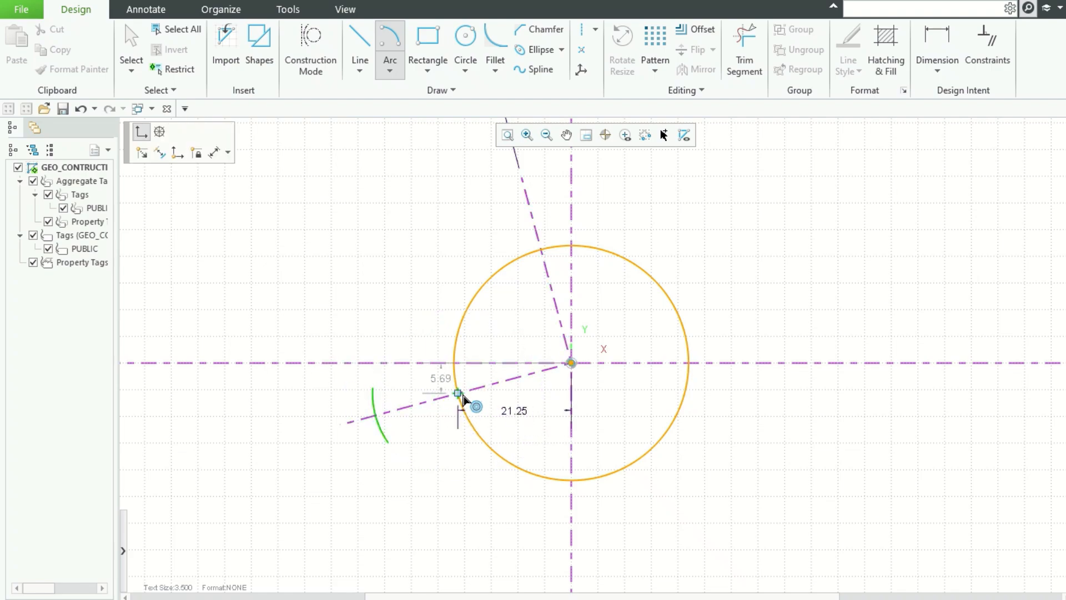
# Step: Draw a second radius 16 arc from the same centre, on the side toward the origin
pyautogui.click(461, 395)
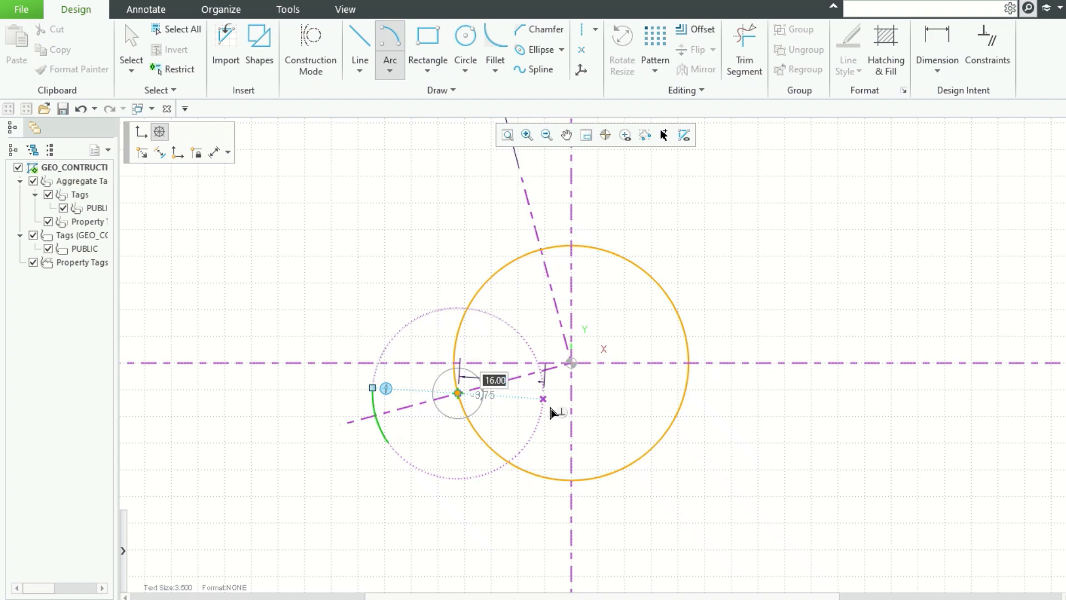
pyautogui.click(551, 407)
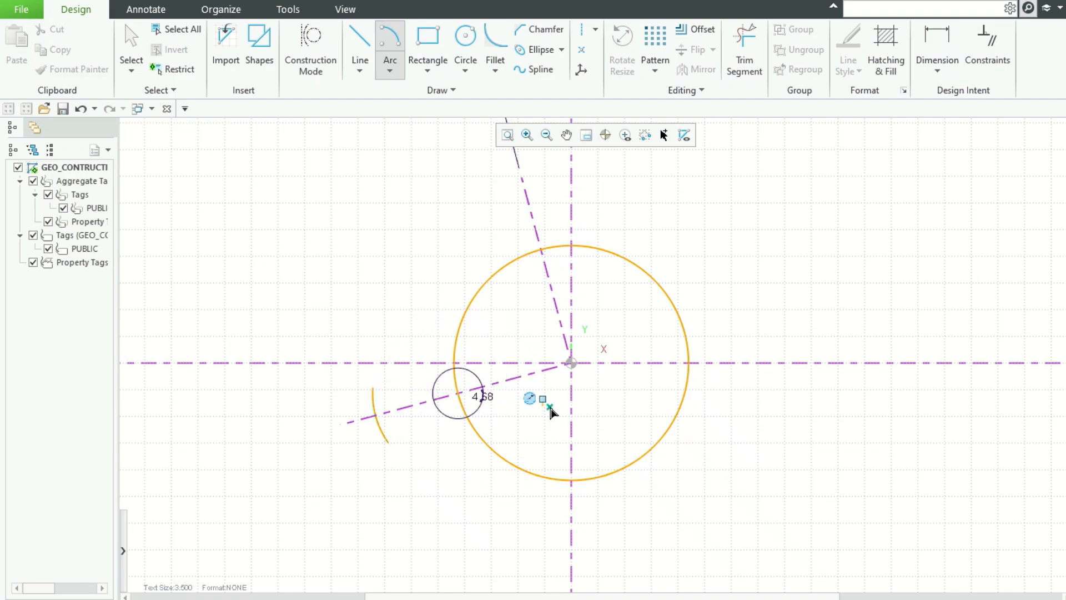
pyautogui.click(529, 348)
pyautogui.middleClick(870, 388)
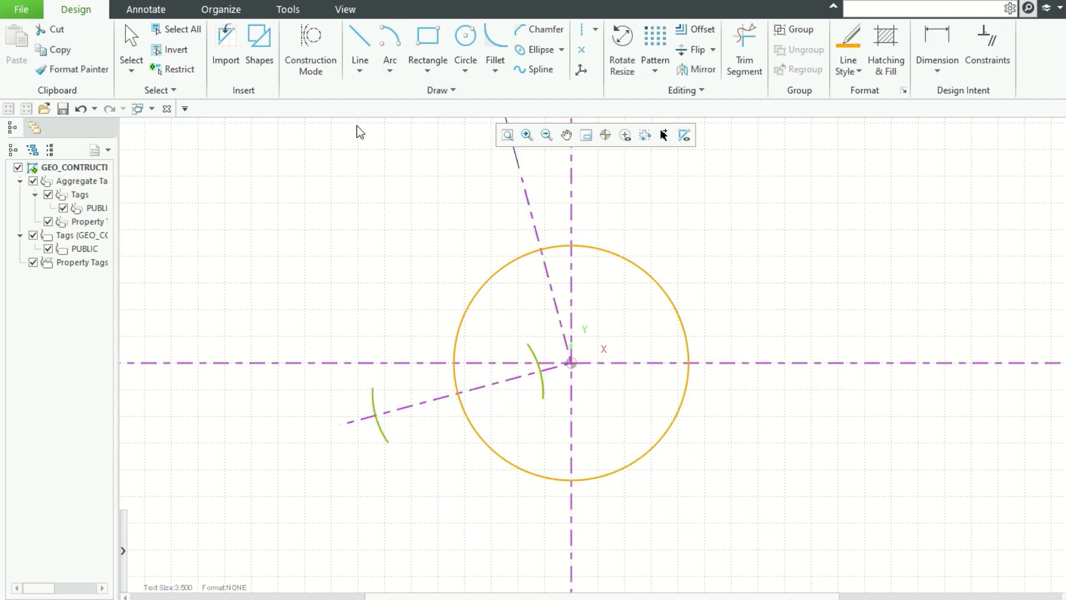
# Step: Try a centre-and-ends arc of radius 23 centred where the lower construction line meets the circle, then delete it
pyautogui.click(390, 73)
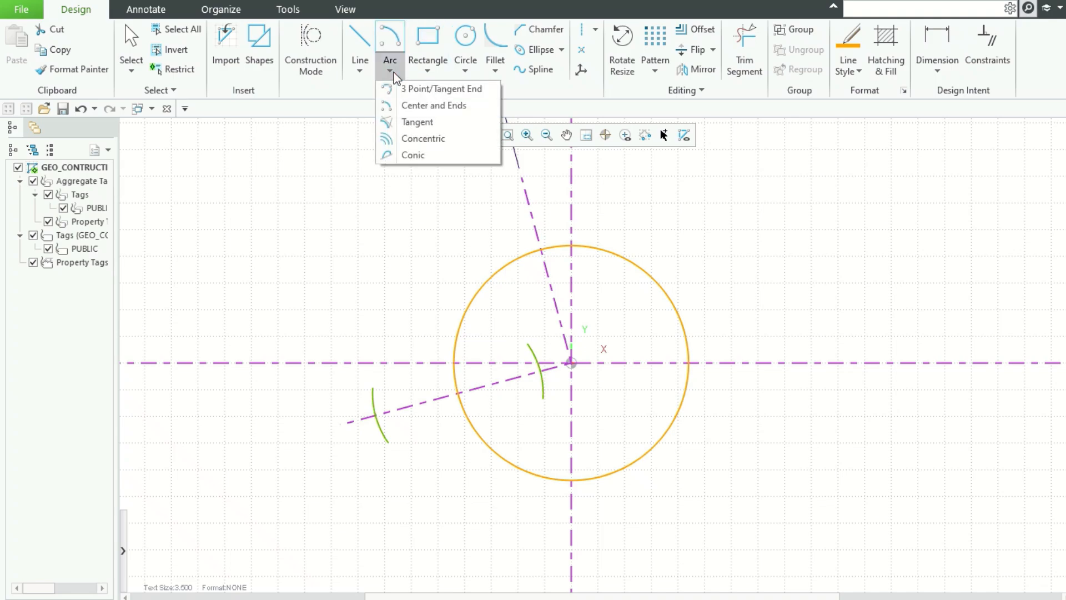
pyautogui.click(407, 106)
pyautogui.click(572, 363)
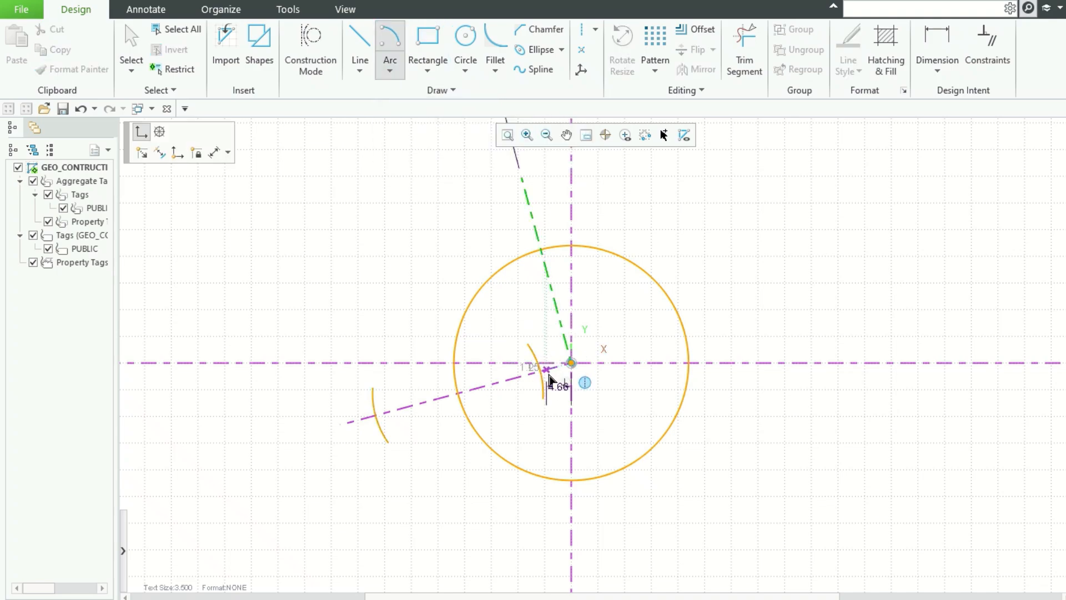
pyautogui.click(541, 371)
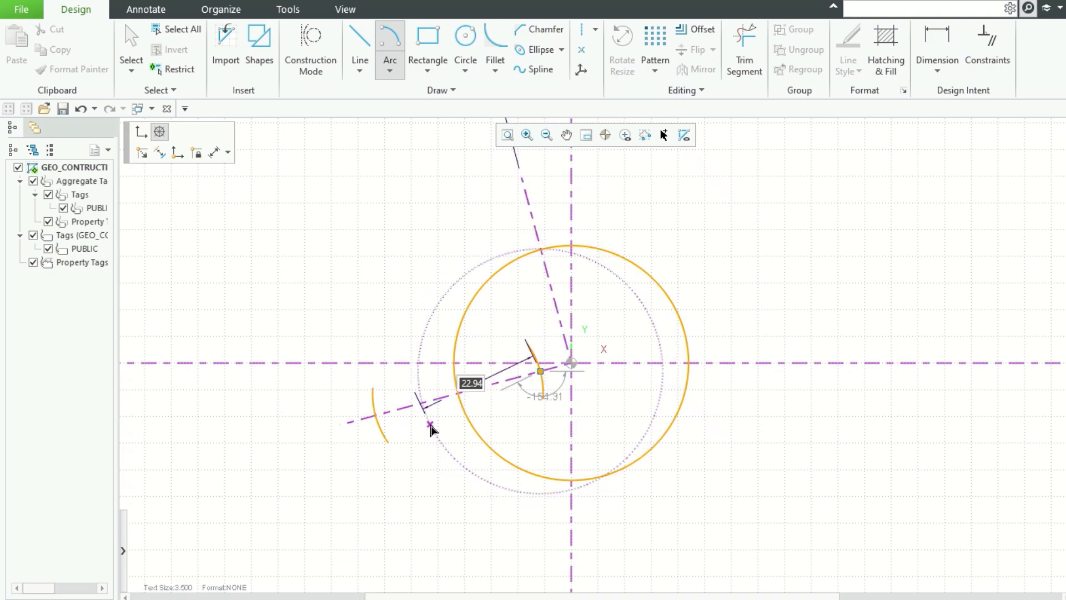
pyautogui.write('23')
pyautogui.press('Tab')
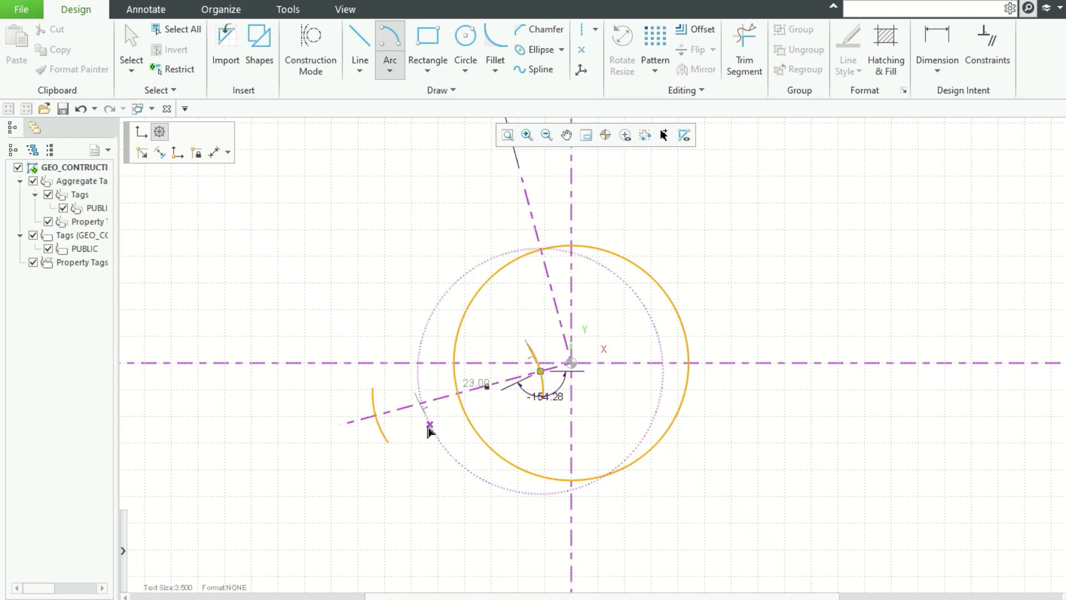
pyautogui.click(429, 425)
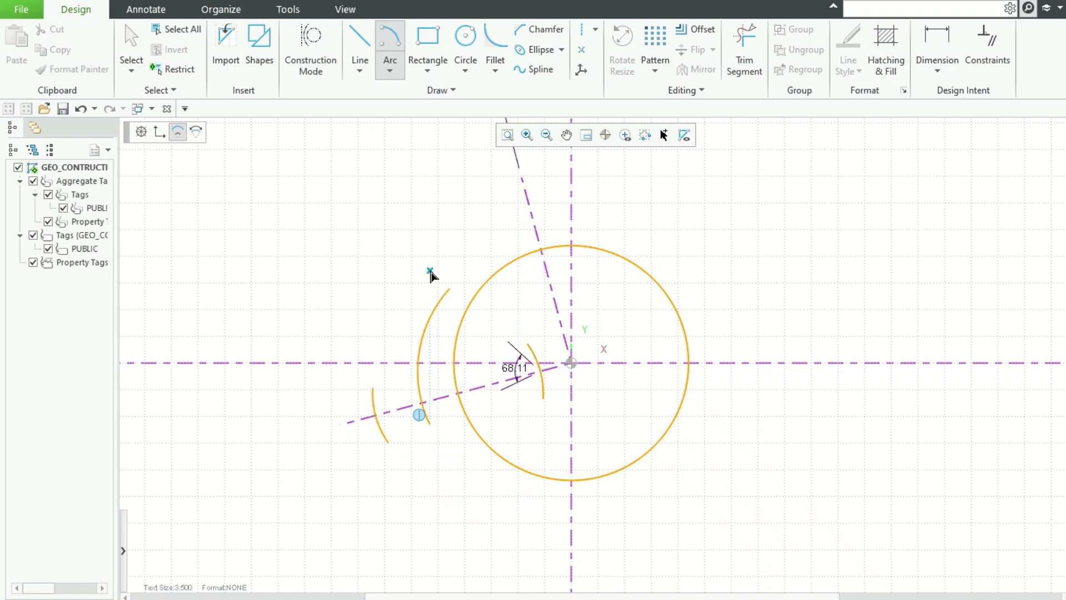
pyautogui.click(431, 275)
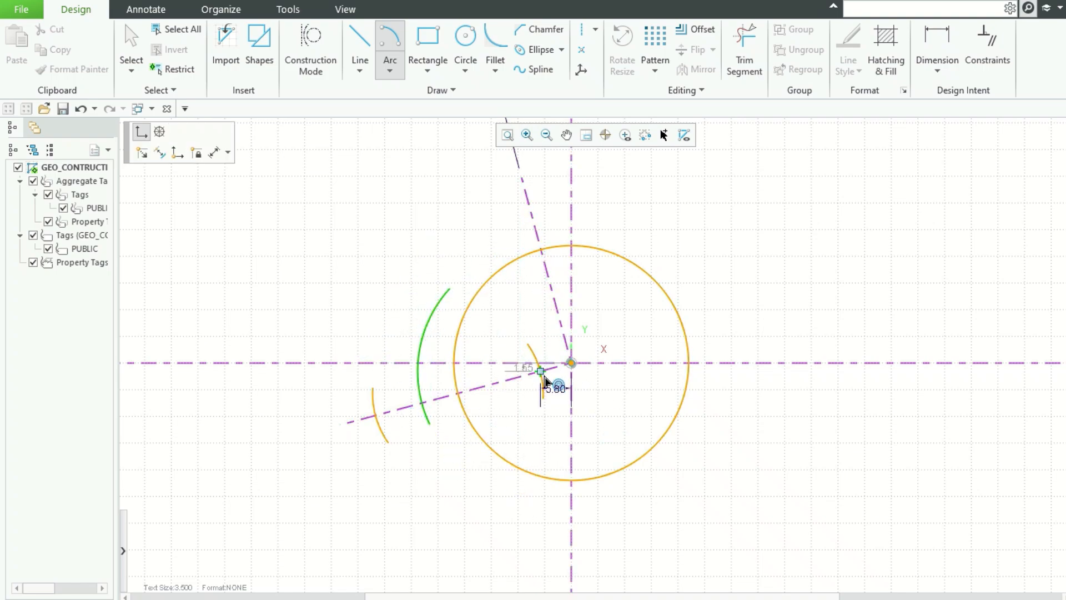
pyautogui.press('Escape')
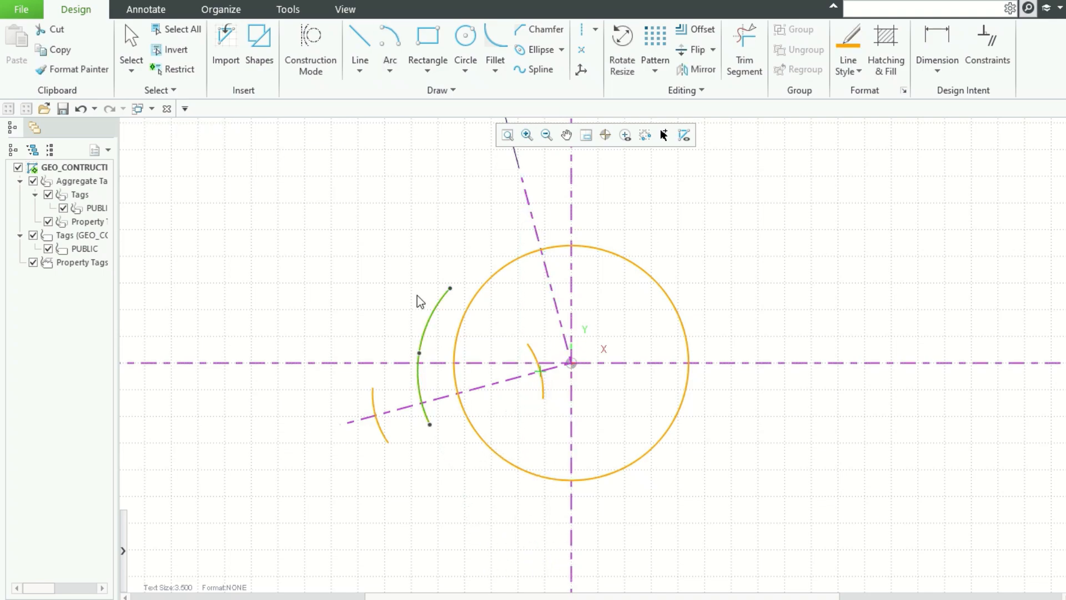
pyautogui.press('Delete')
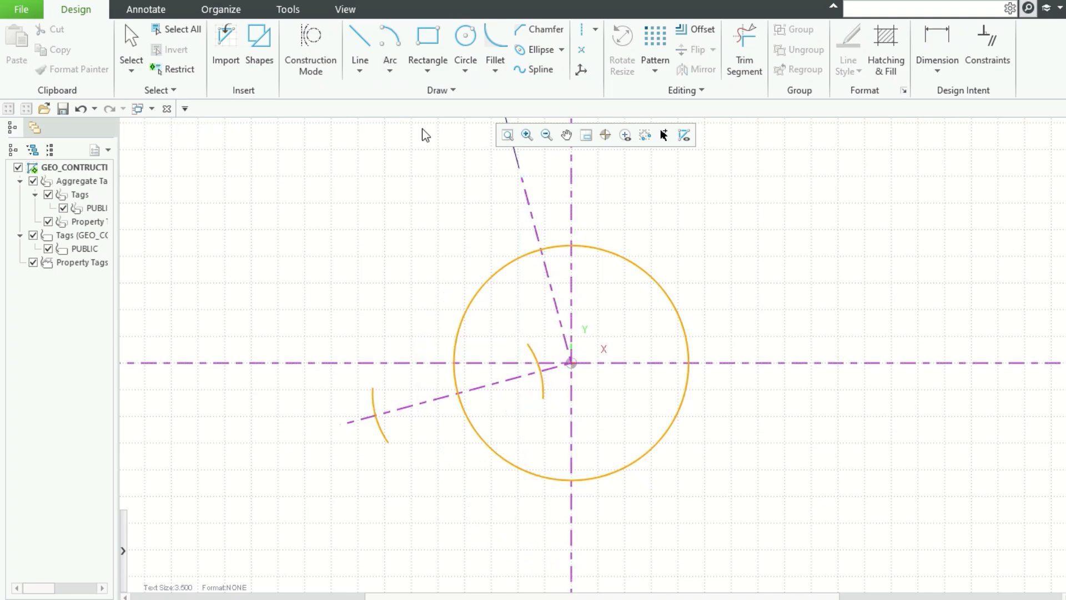
# Step: Draw a centre-and-ends arc of radius 25 centred where the lower construction line meets the circle, outside the circle
pyautogui.click(389, 52)
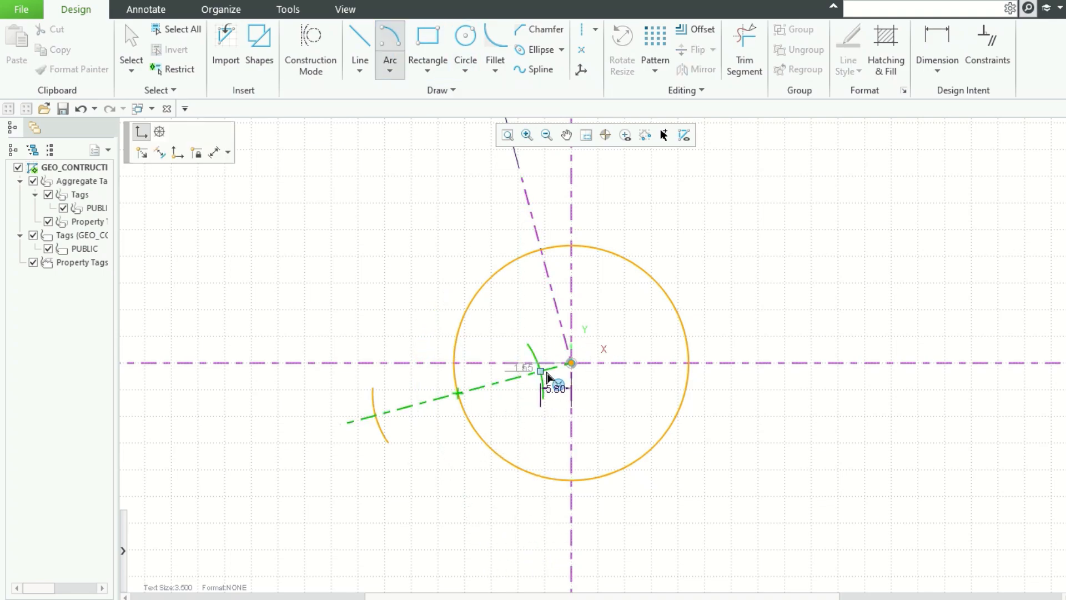
pyautogui.click(542, 372)
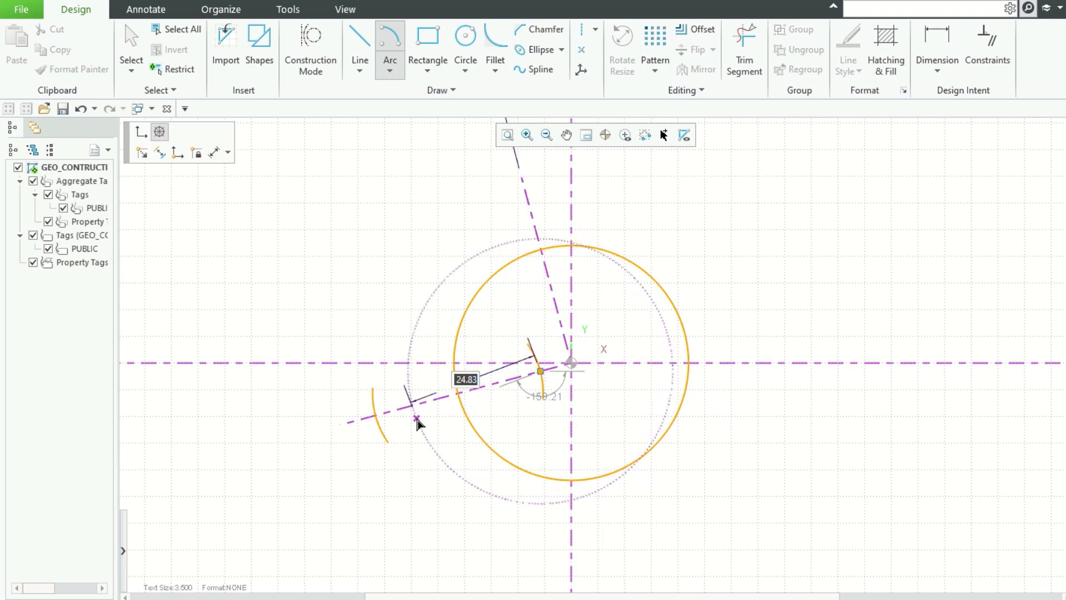
pyautogui.write('25')
pyautogui.press('Return')
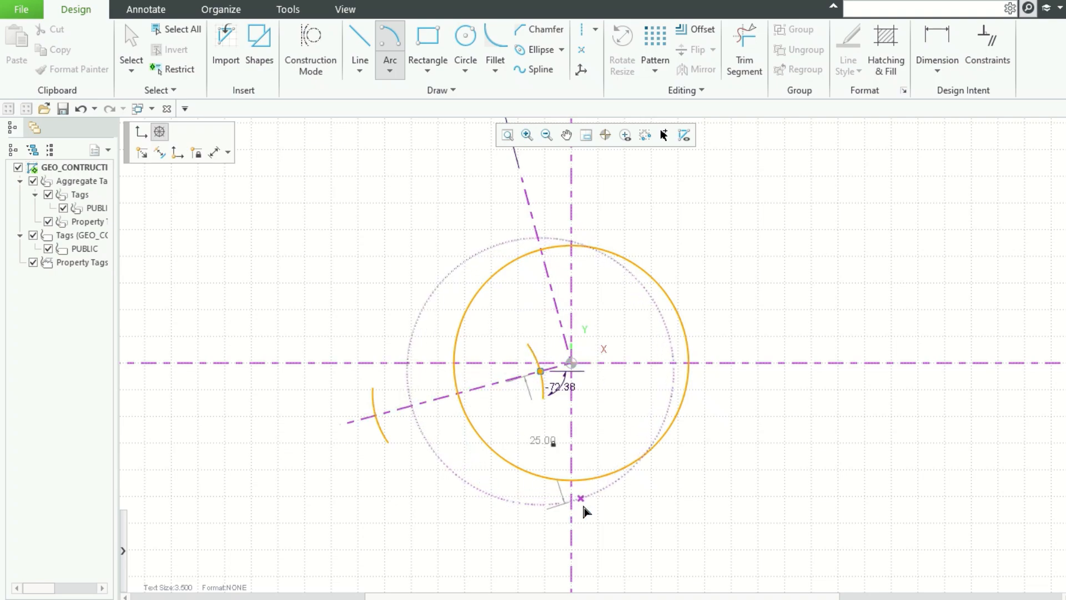
pyautogui.click(540, 515)
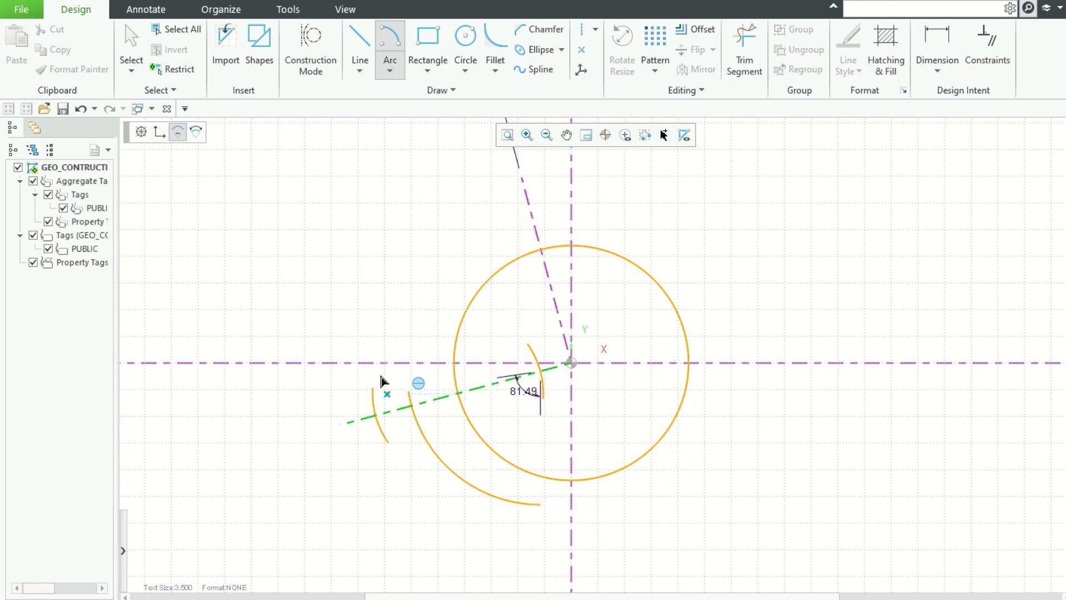
pyautogui.click(407, 269)
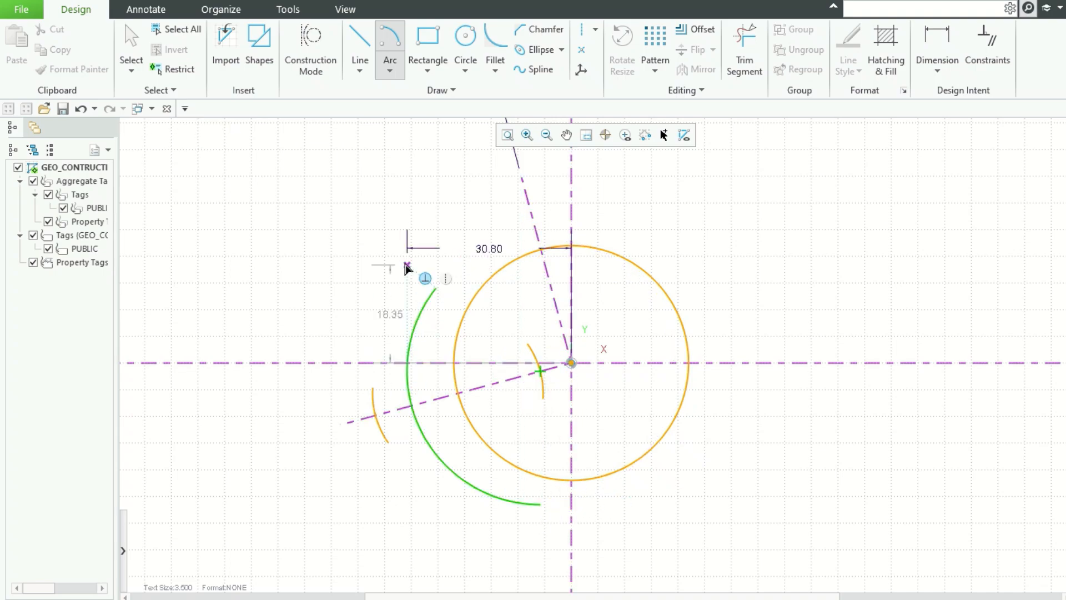
# Step: Draw a second radius 25 arc centred where the lower construction line meets the outer radius 16 arc
pyautogui.click(376, 416)
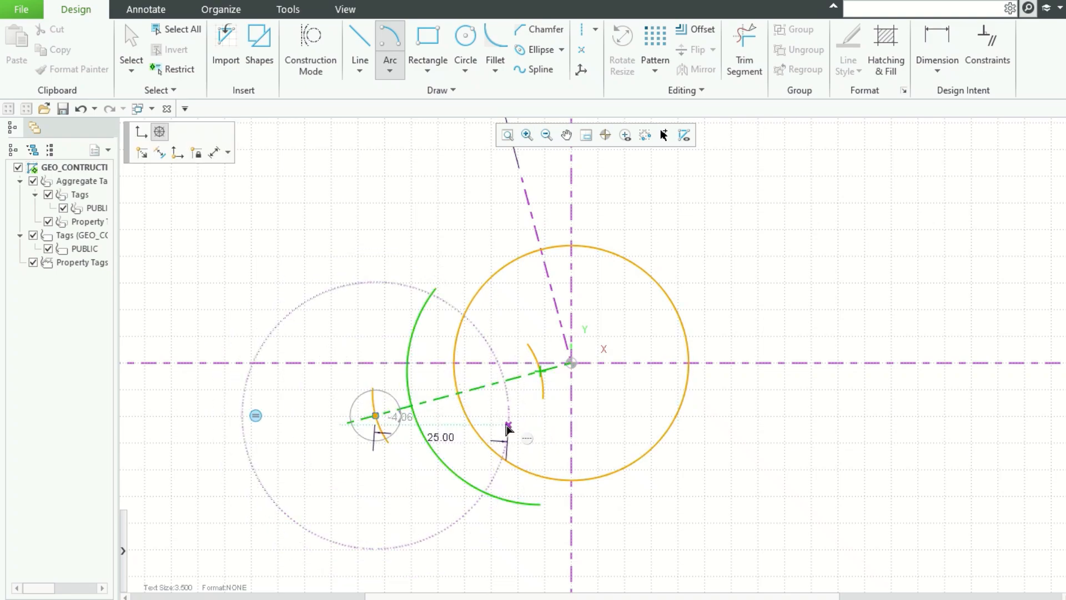
pyautogui.click(507, 428)
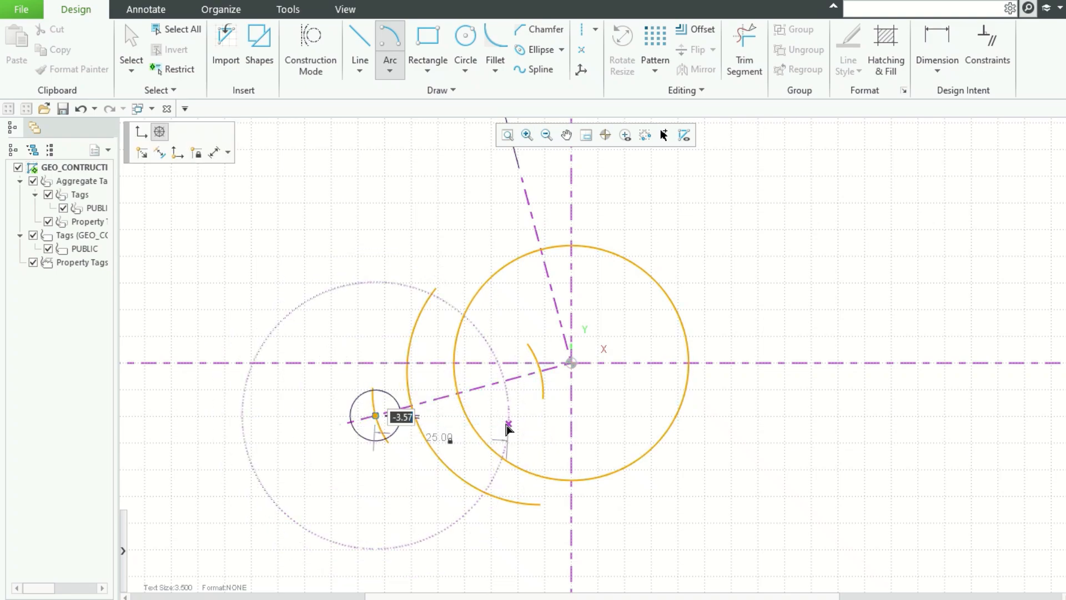
pyautogui.click(448, 541)
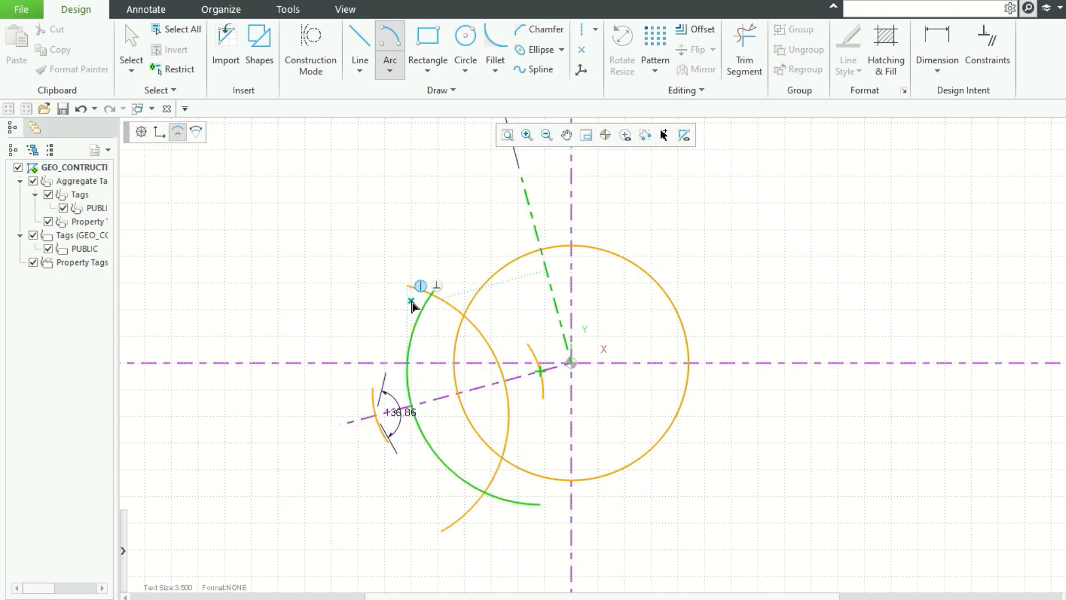
pyautogui.click(404, 297)
pyautogui.press('Escape')
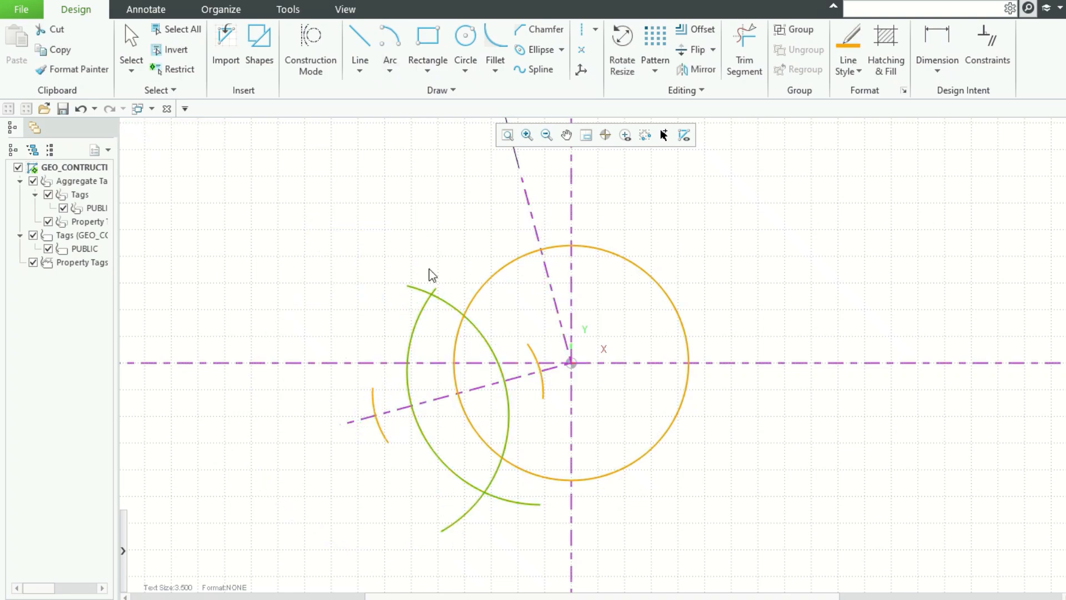
# Step: Draw a line joining the two intersection points of the radius 25 arcs
pyautogui.click(360, 45)
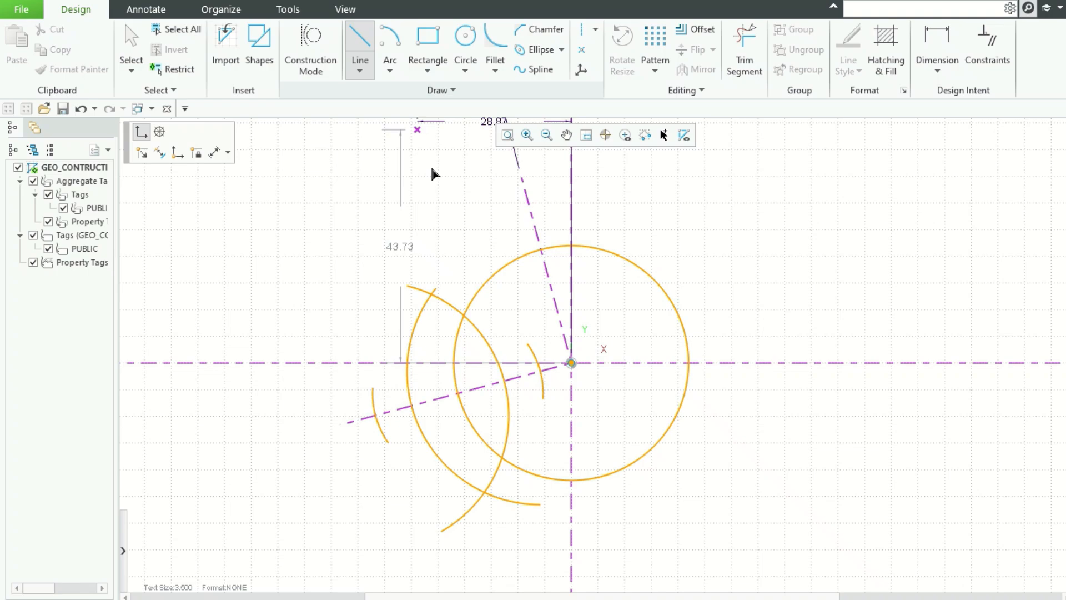
pyautogui.click(436, 302)
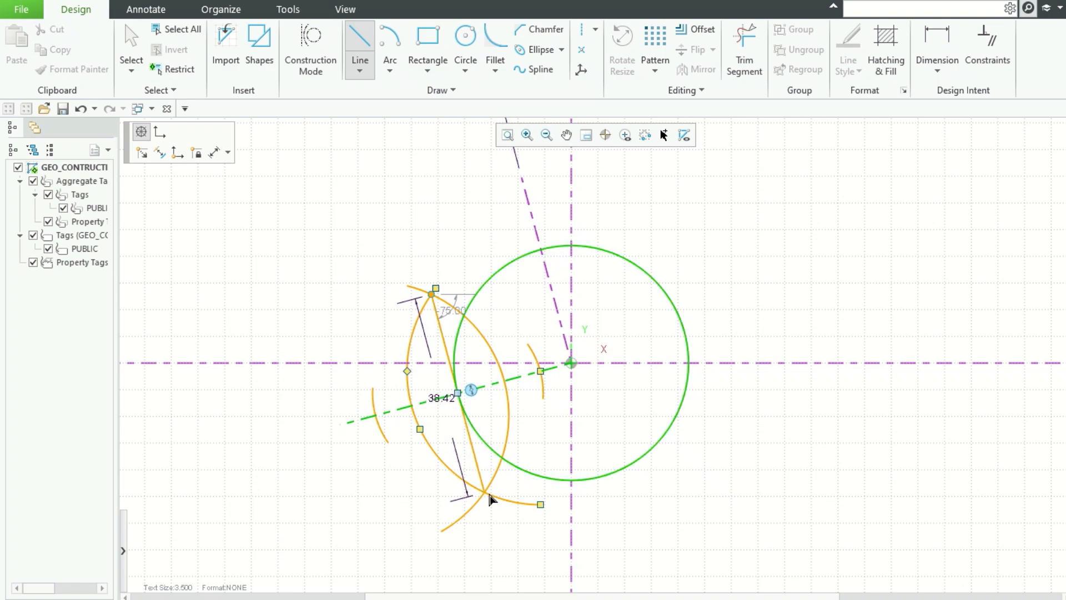
pyautogui.scroll(-3, 484, 491)
pyautogui.scroll(5, 485, 492)
pyautogui.scroll(2, 484, 506)
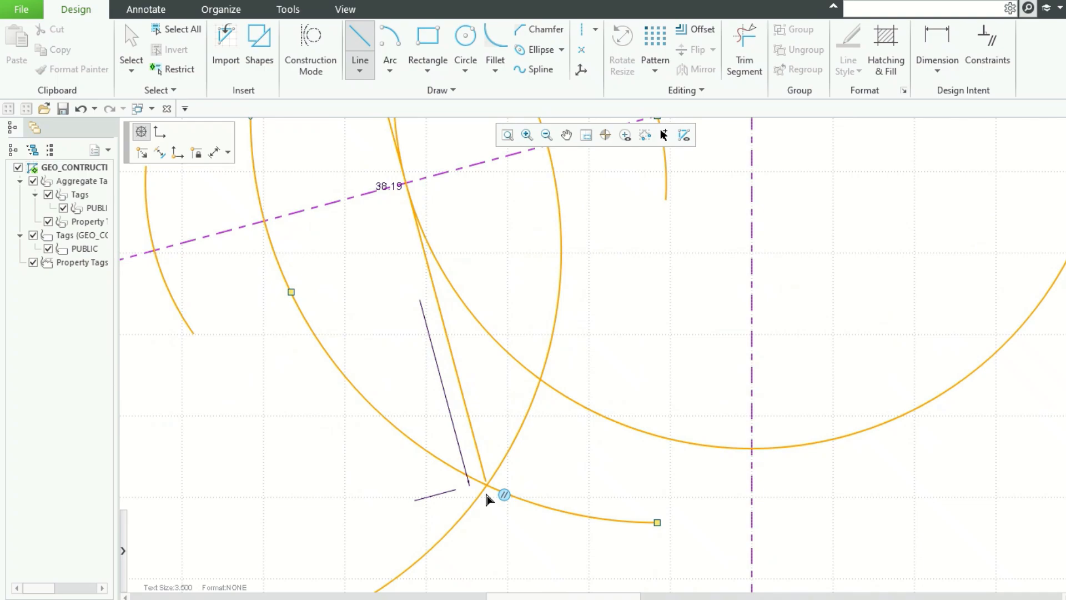
pyautogui.click(487, 486)
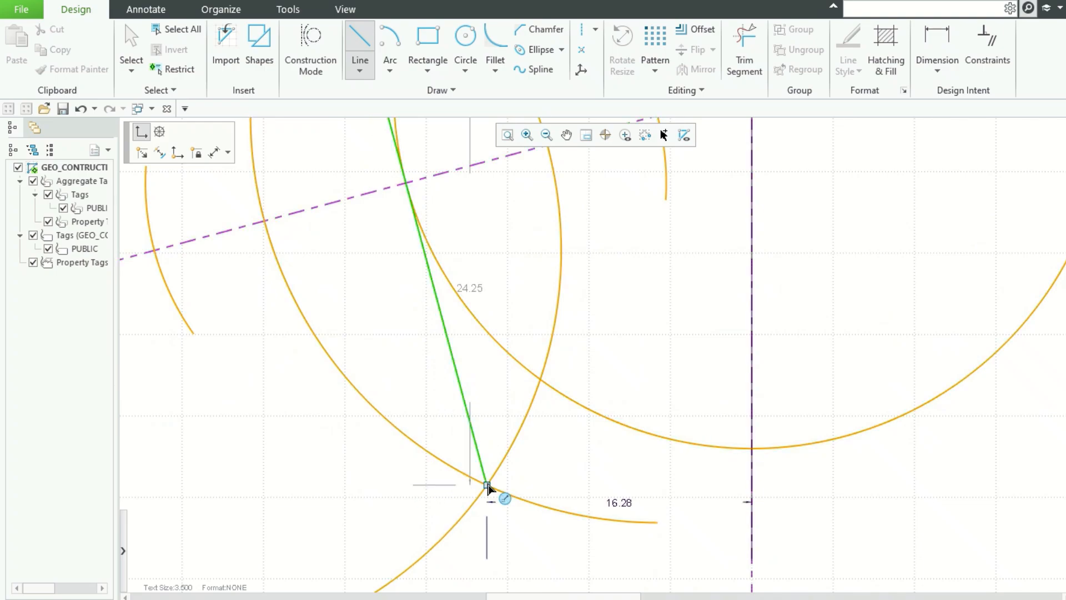
pyautogui.middleClick(537, 474)
pyautogui.scroll(-4, 537, 474)
pyautogui.scroll(2, 586, 393)
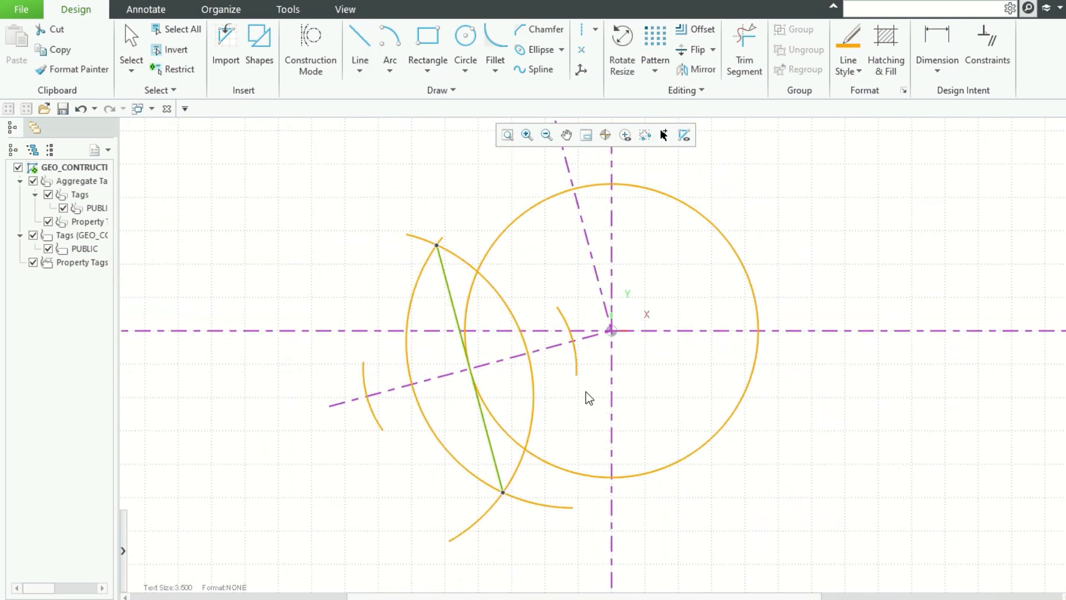
# Step: Convert the radius 16 and radius 25 arcs to construction geometry
pyautogui.click(477, 266)
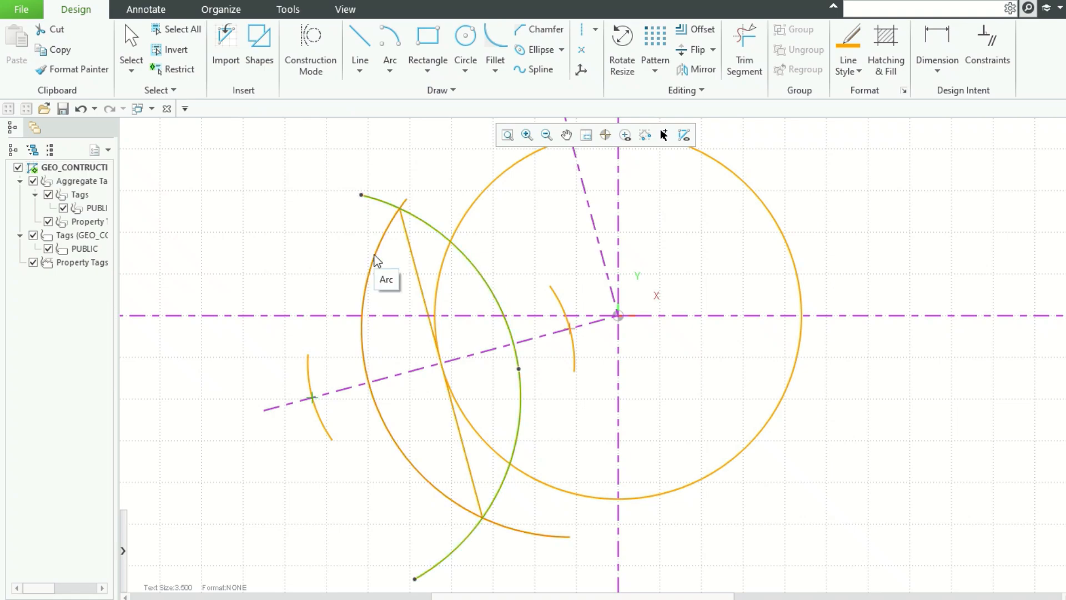
pyautogui.rightClick(559, 302)
pyautogui.click(601, 162)
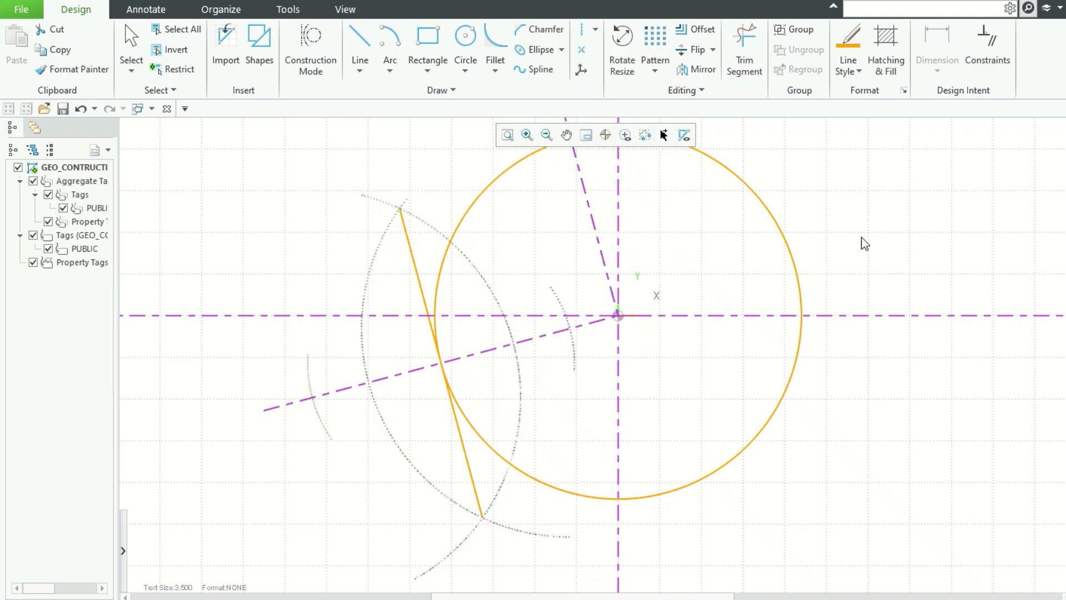
pyautogui.scroll(2, 854, 278)
pyautogui.scroll(-3, 855, 278)
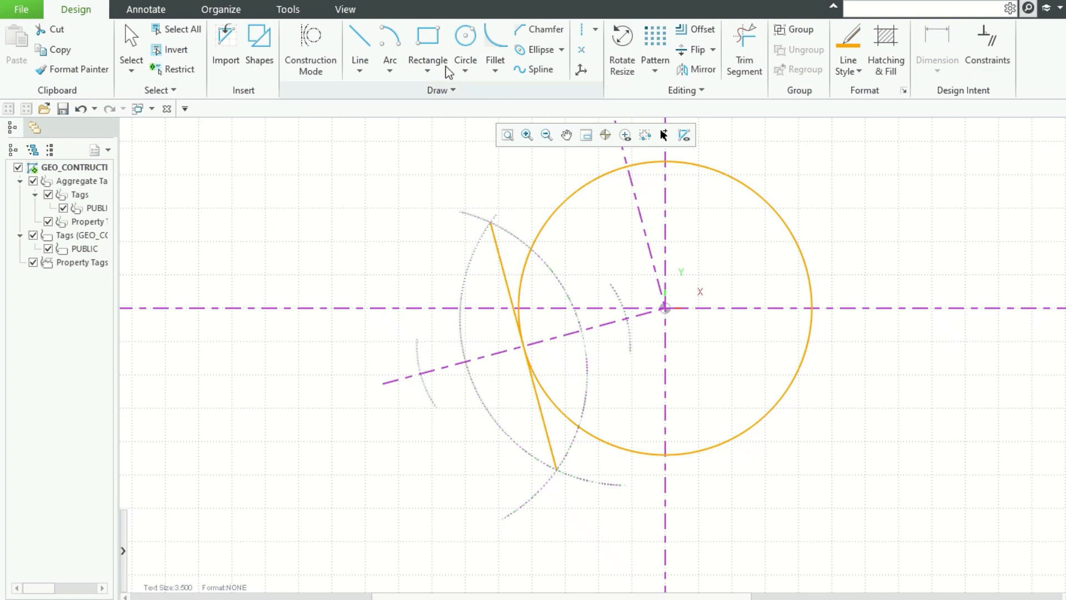
# Step: Try a centre-and-ends arc of radius 22 centred where the new line crosses the lower construction line
pyautogui.click(390, 36)
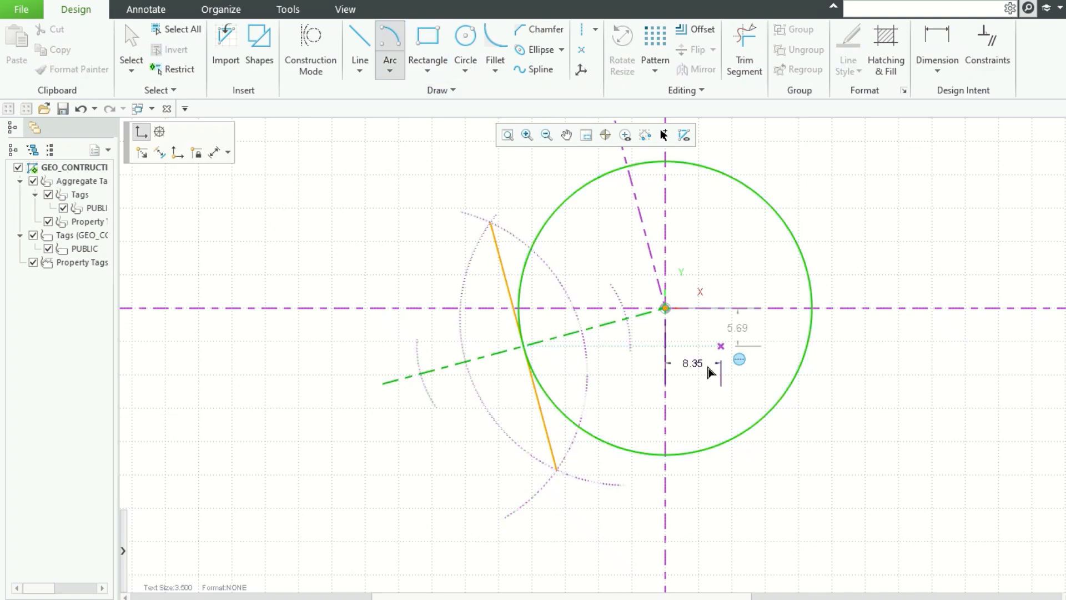
pyautogui.click(524, 346)
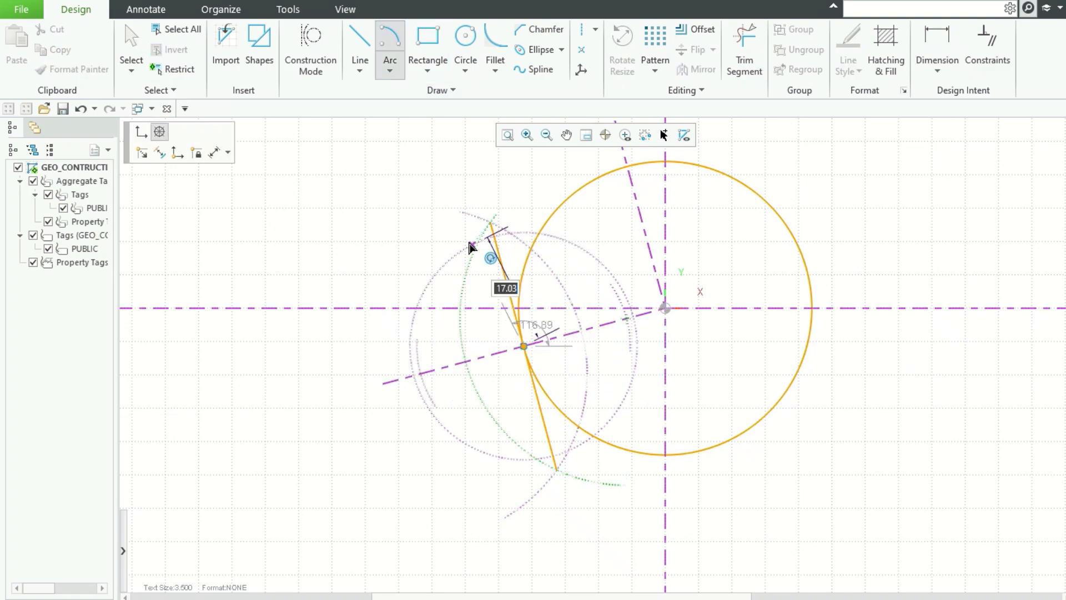
pyautogui.write('22')
pyautogui.press('Return')
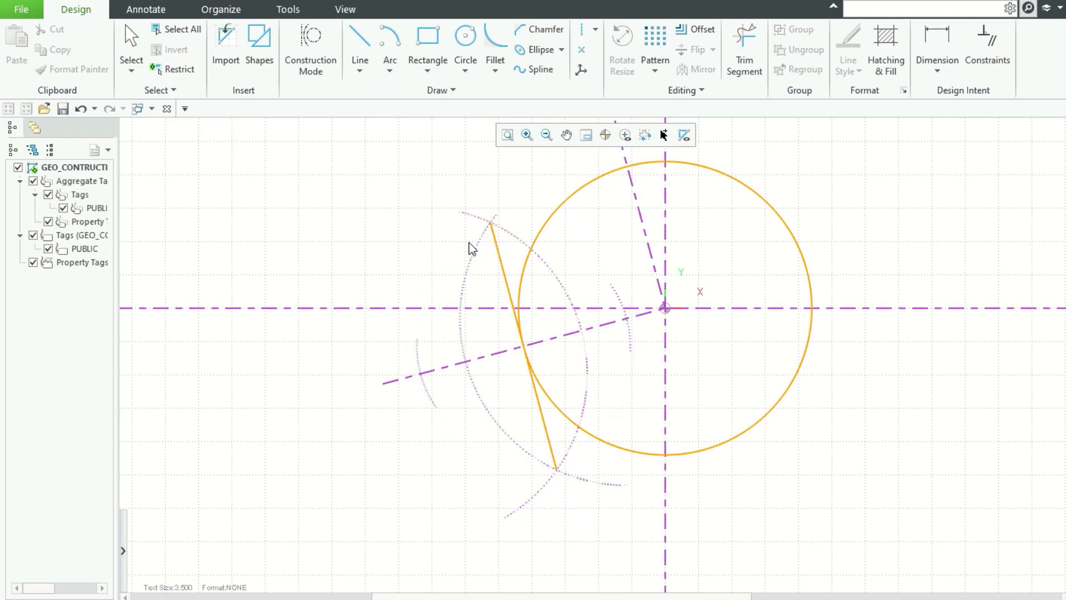
pyautogui.click(559, 339)
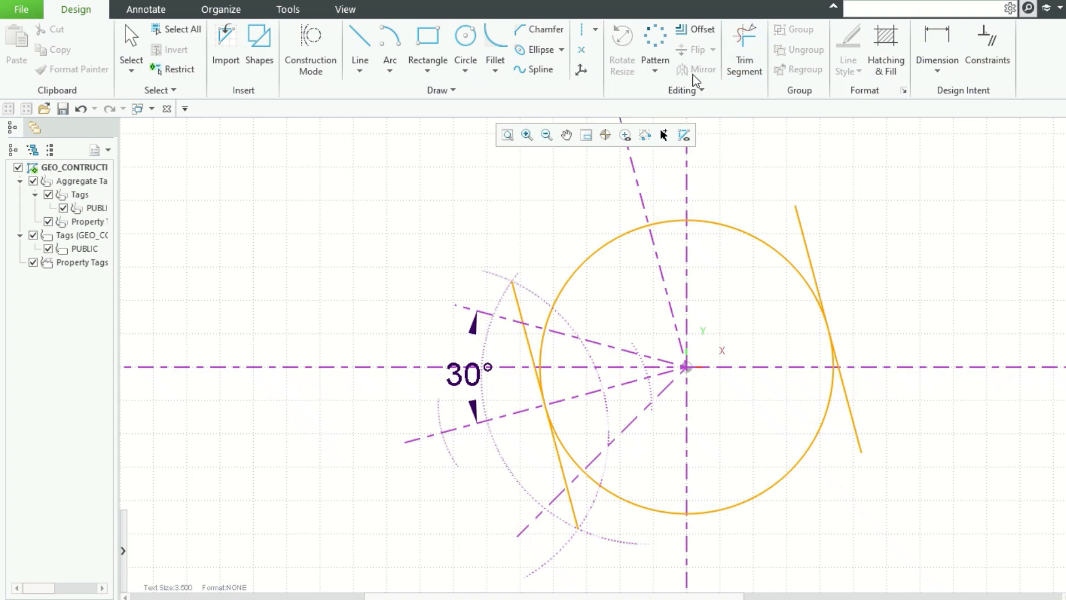
# Step: Mirror the selected angled construction lines about the steep construction line through the origin
pyautogui.click(537, 328)
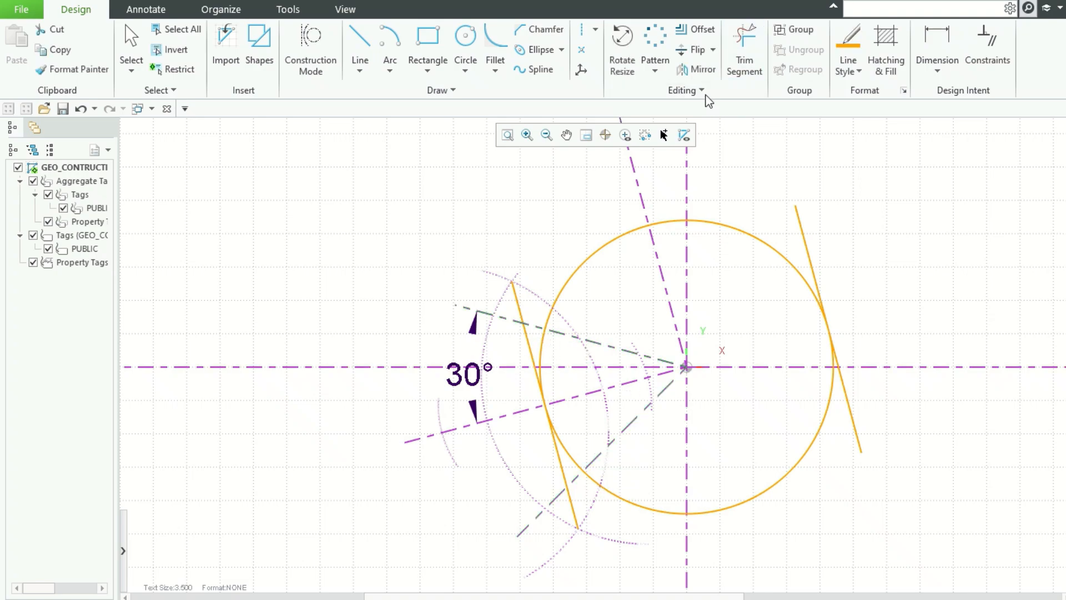
pyautogui.click(689, 69)
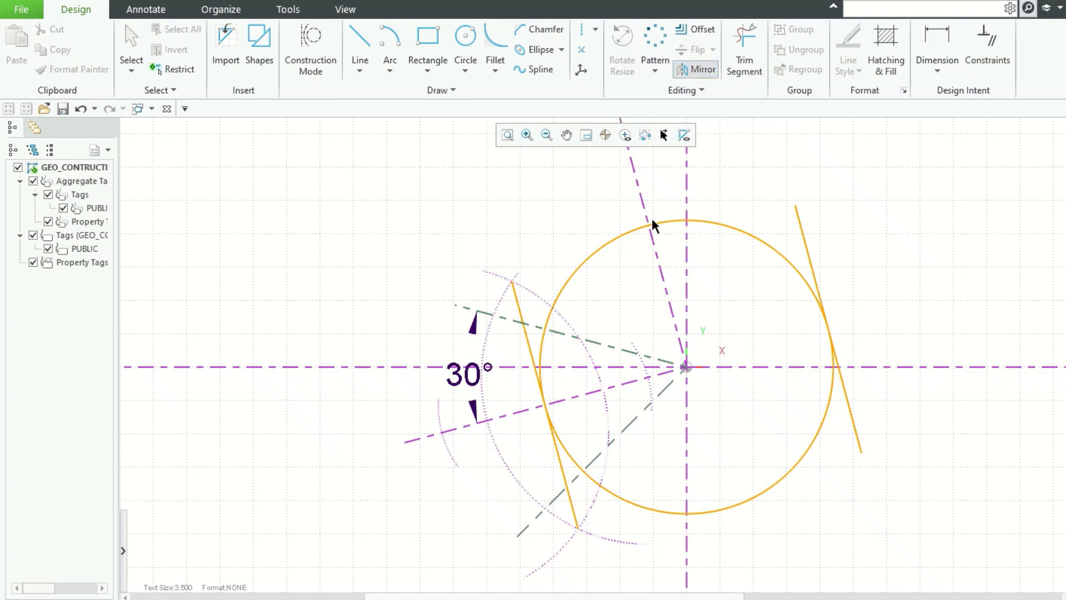
pyautogui.click(651, 224)
pyautogui.click(936, 261)
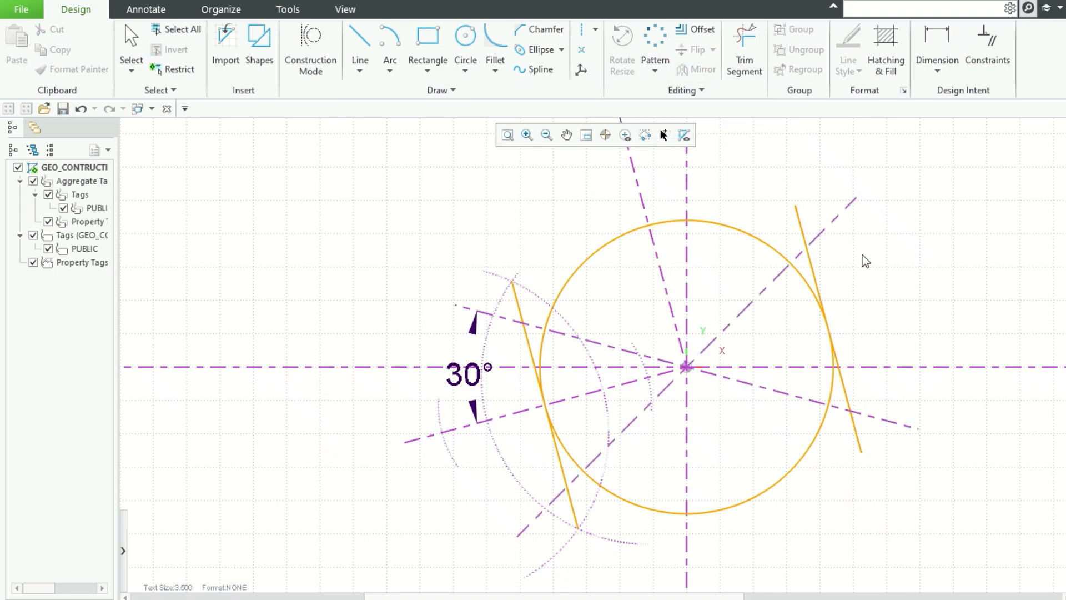
# Step: Try a line from the right tangent line toward the steep construction line, then undo it
pyautogui.click(359, 50)
pyautogui.click(806, 248)
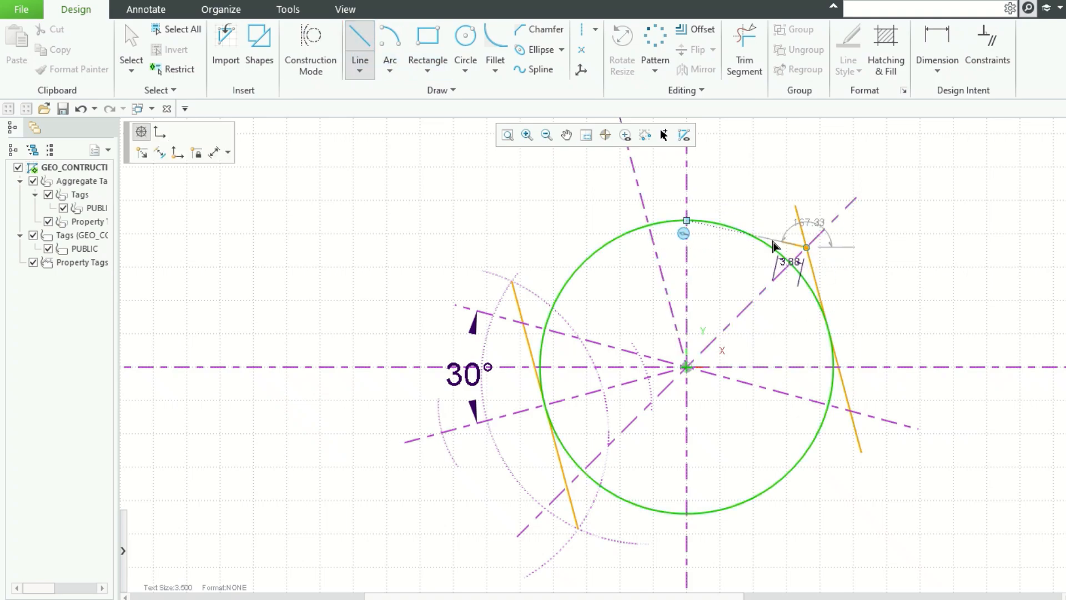
pyautogui.click(650, 226)
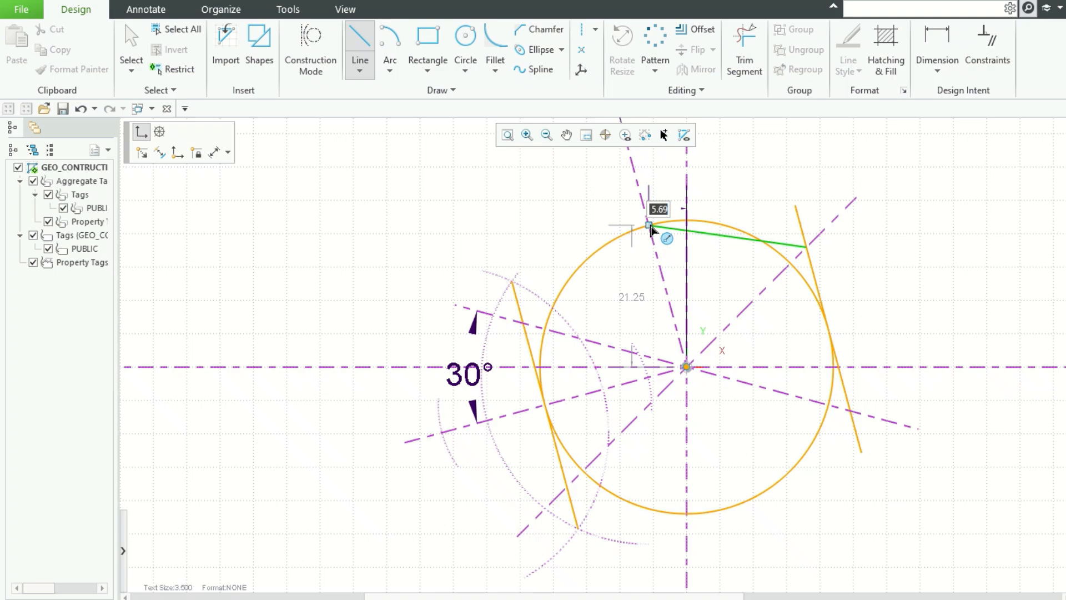
pyautogui.hotkey('ctrl', 'z')
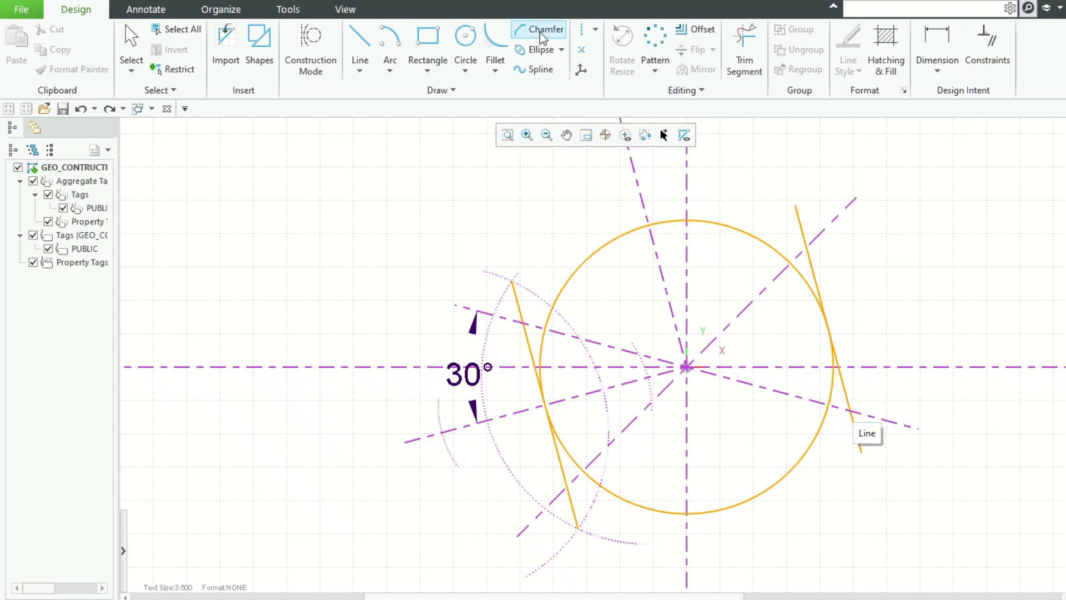
# Step: Draw a short radius 25.4 arc centred on the upper-right tangent corner, crossing the steep construction line
pyautogui.click(389, 45)
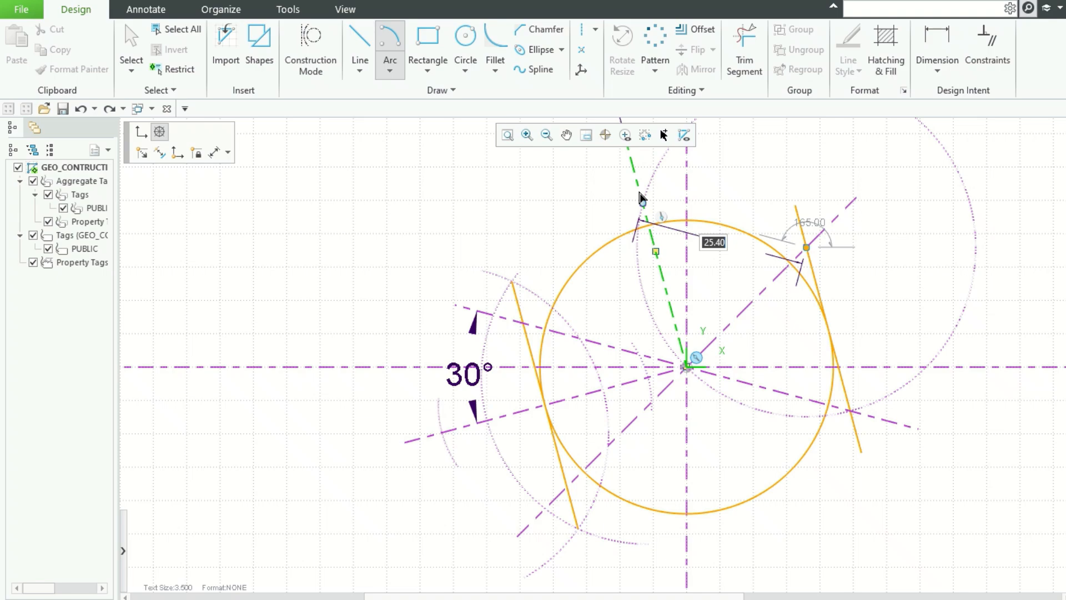
pyautogui.click(638, 216)
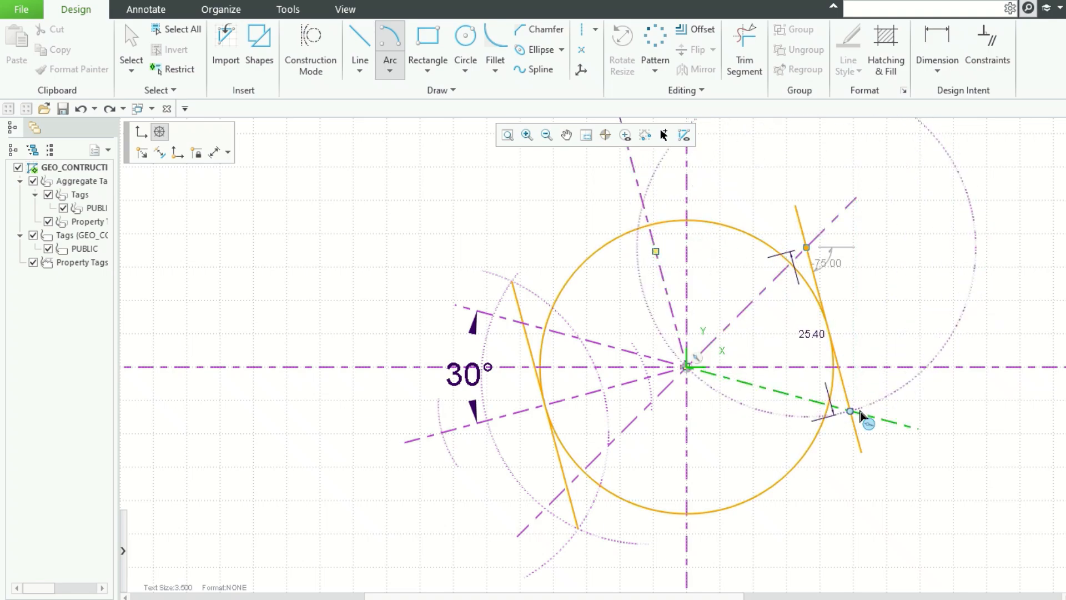
pyautogui.click(856, 415)
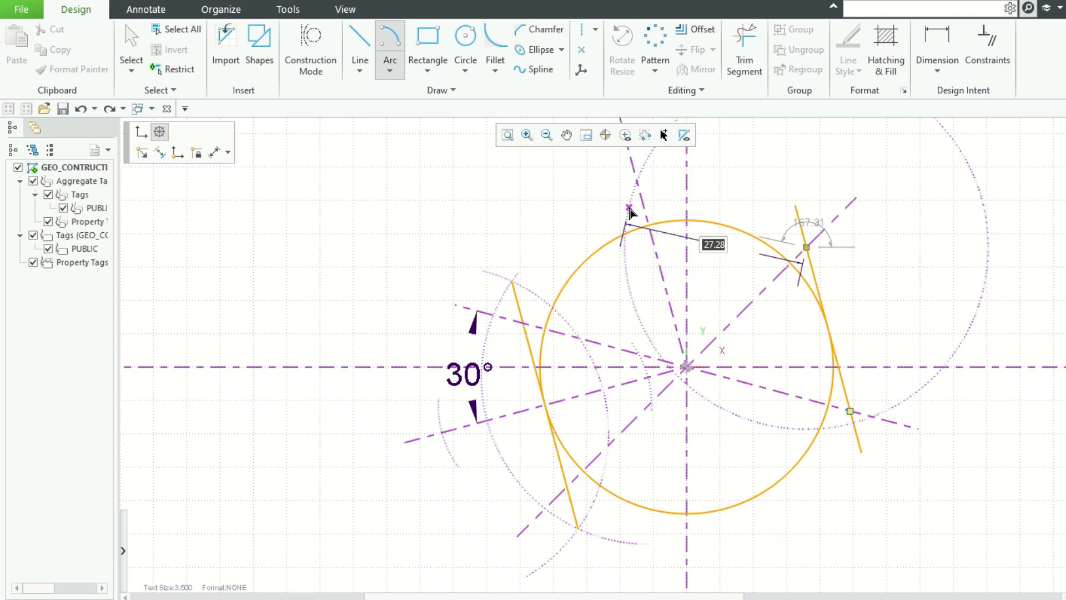
pyautogui.write('25.4')
pyautogui.press('Return')
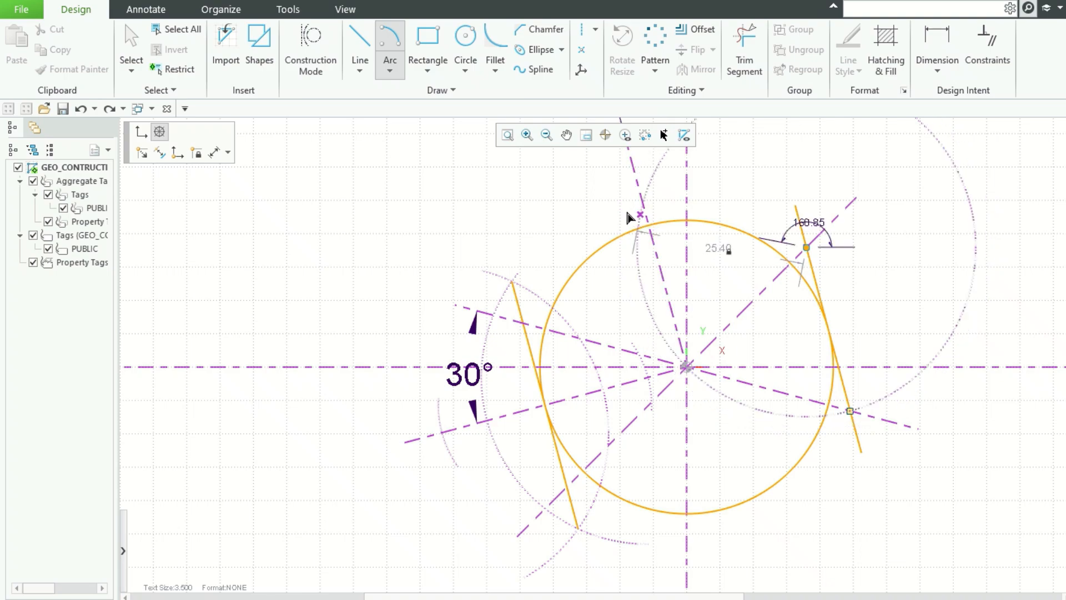
pyautogui.click(626, 210)
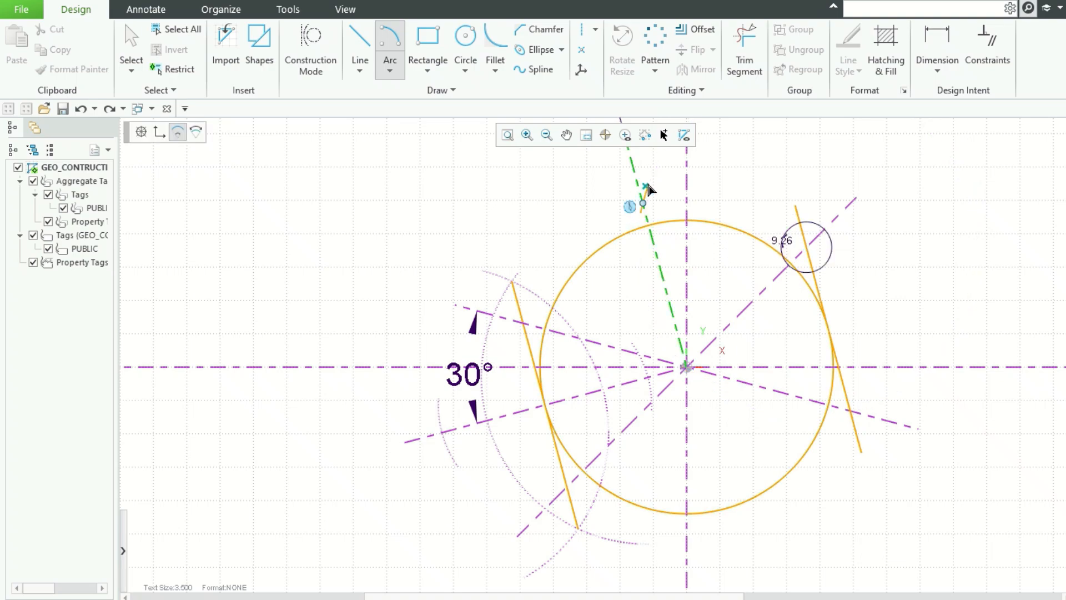
pyautogui.click(654, 174)
pyautogui.middleClick(889, 180)
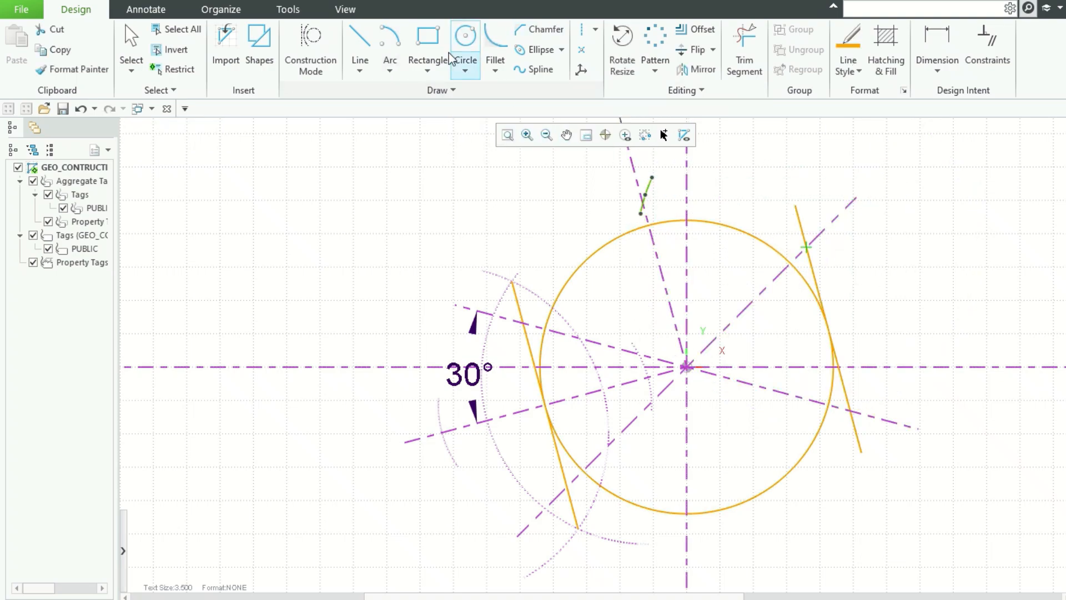
# Step: Draw a radius 25.4 arc centred on the lower-left tangent corner, passing below the circle's lower right
pyautogui.click(390, 47)
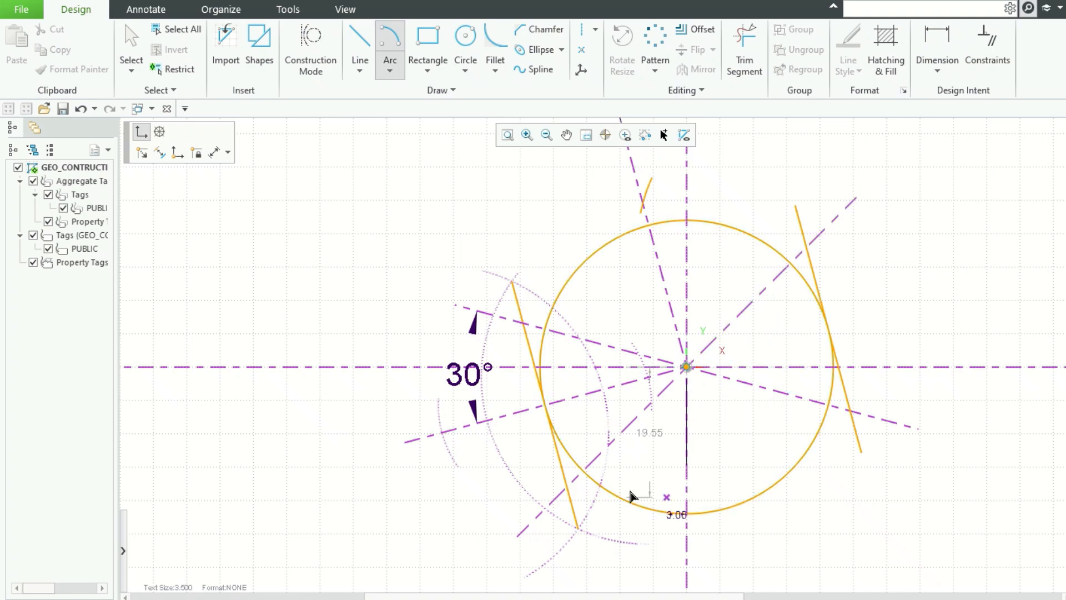
pyautogui.click(567, 487)
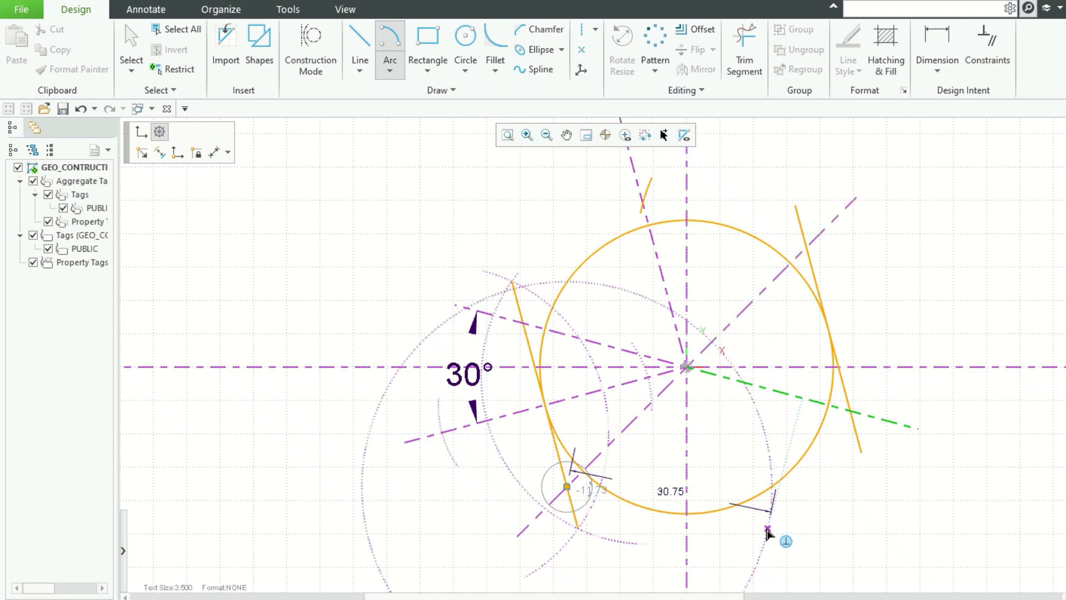
pyautogui.write('25.')
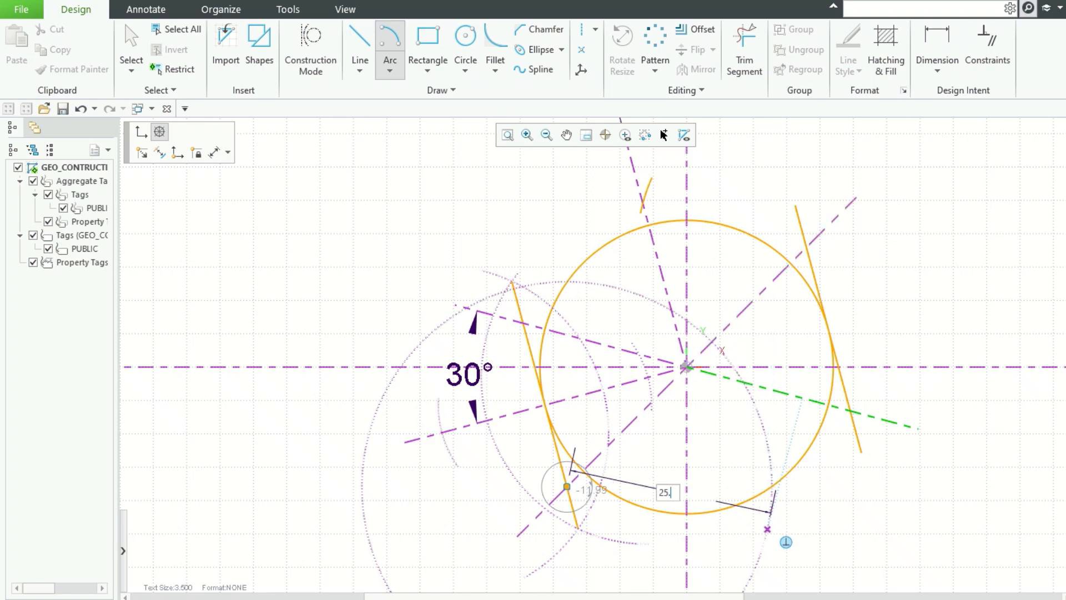
pyautogui.press('Tab')
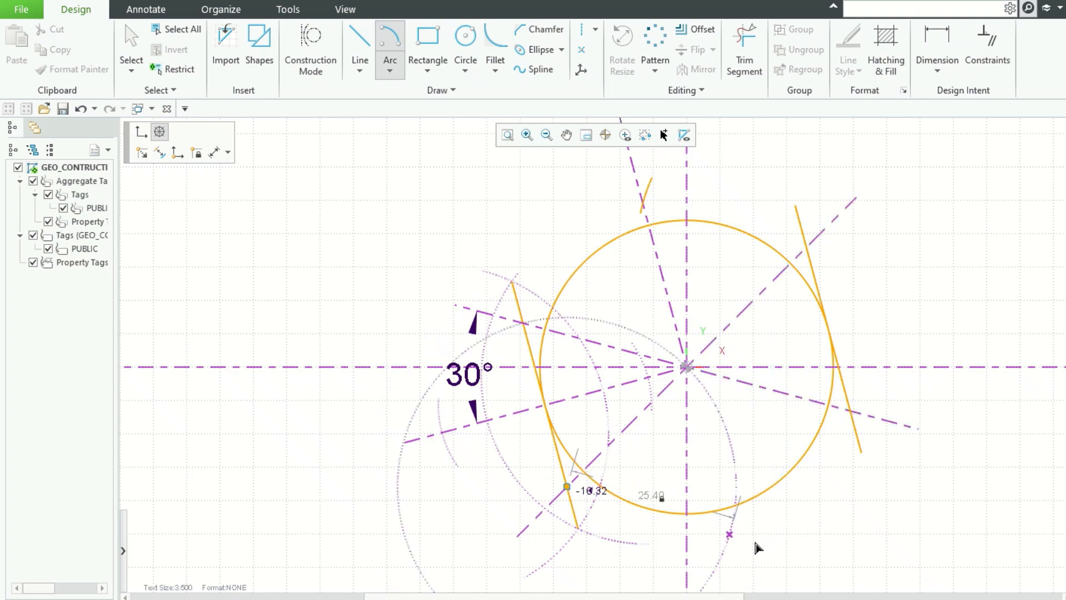
pyautogui.click(756, 542)
pyautogui.click(767, 527)
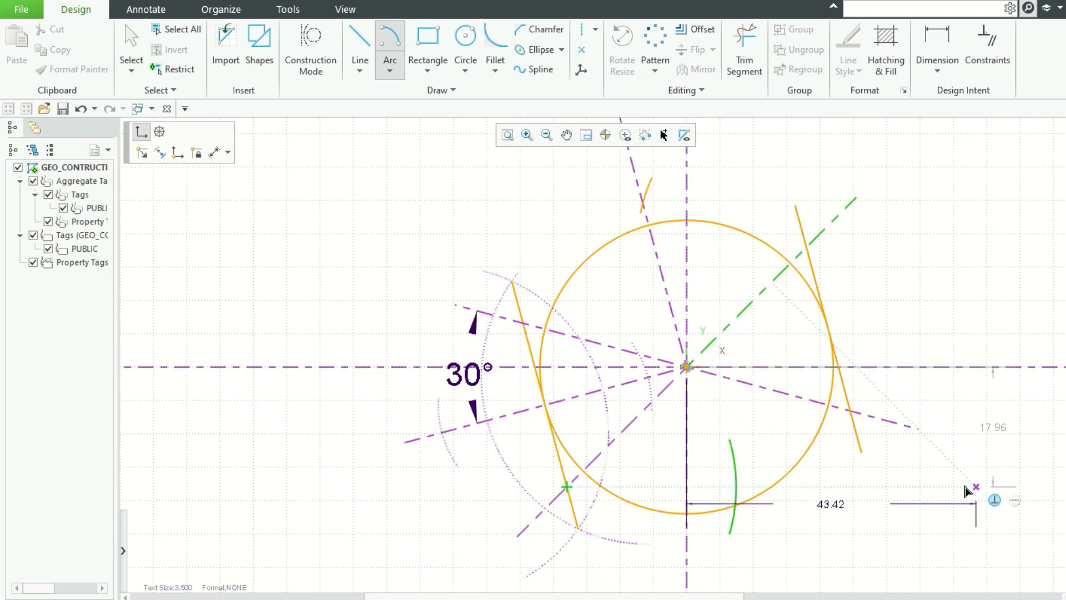
# Step: Draw a radius 25.4 arc centred on the lower-right tangent corner, crossing the previous lower arc
pyautogui.click(853, 418)
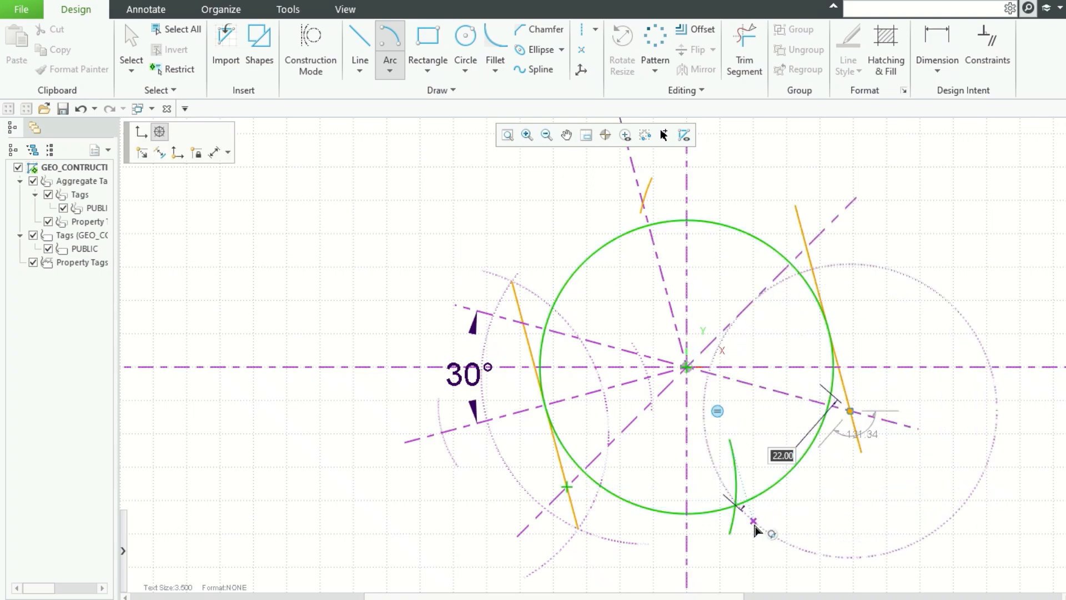
pyautogui.write('5.4')
pyautogui.press('Return')
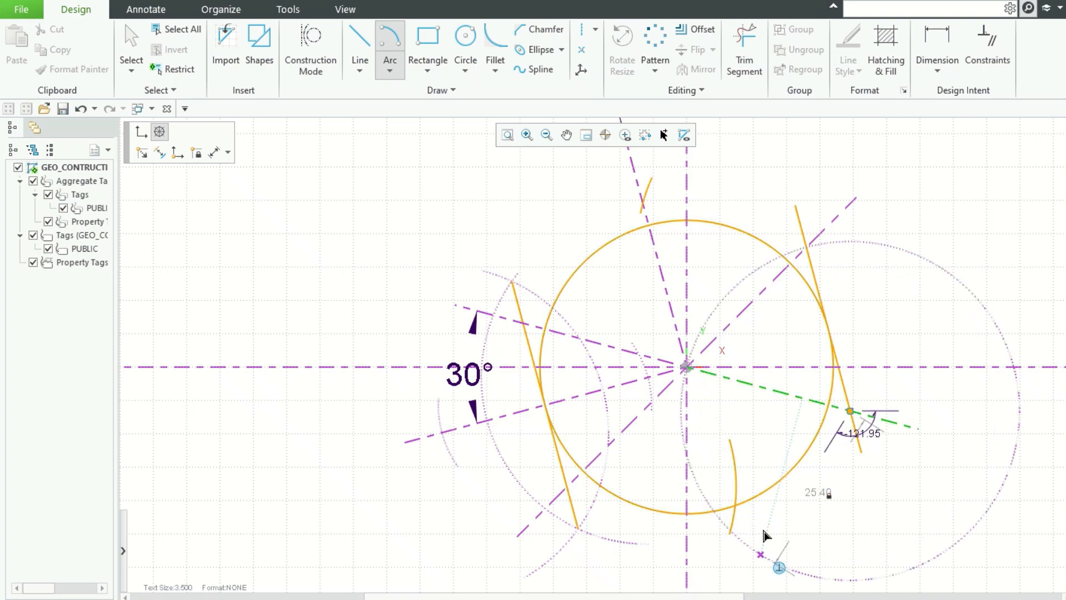
pyautogui.click(777, 545)
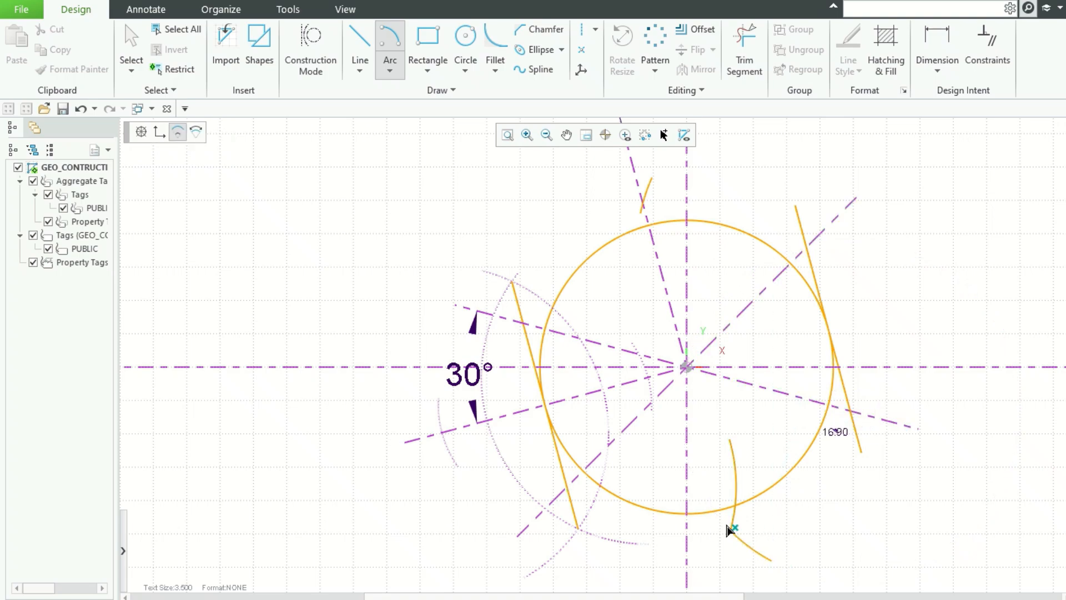
pyautogui.middleClick(874, 527)
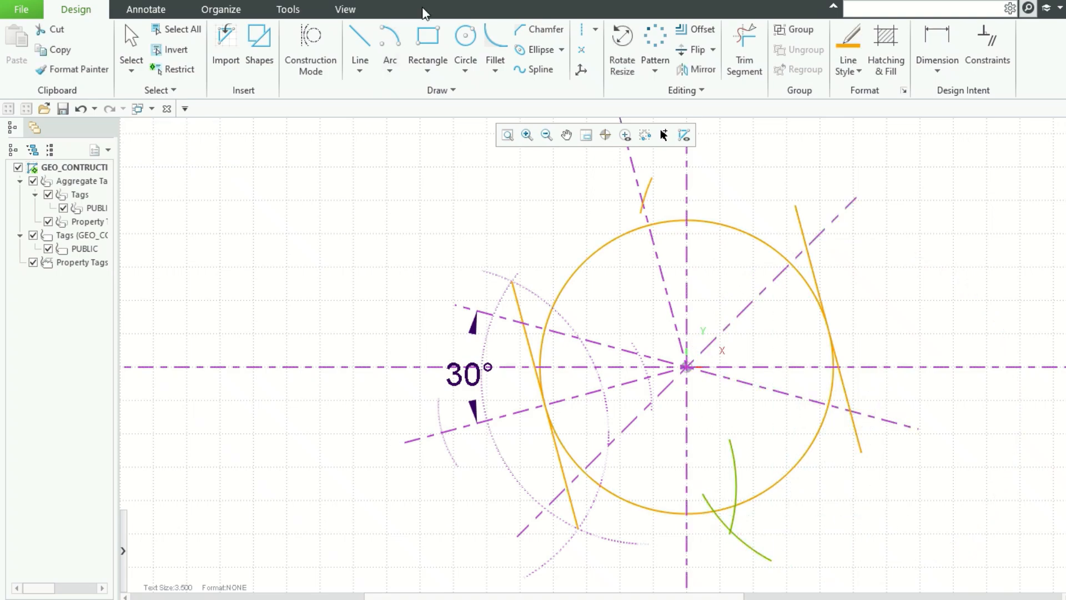
pyautogui.click(390, 39)
pyautogui.click(566, 487)
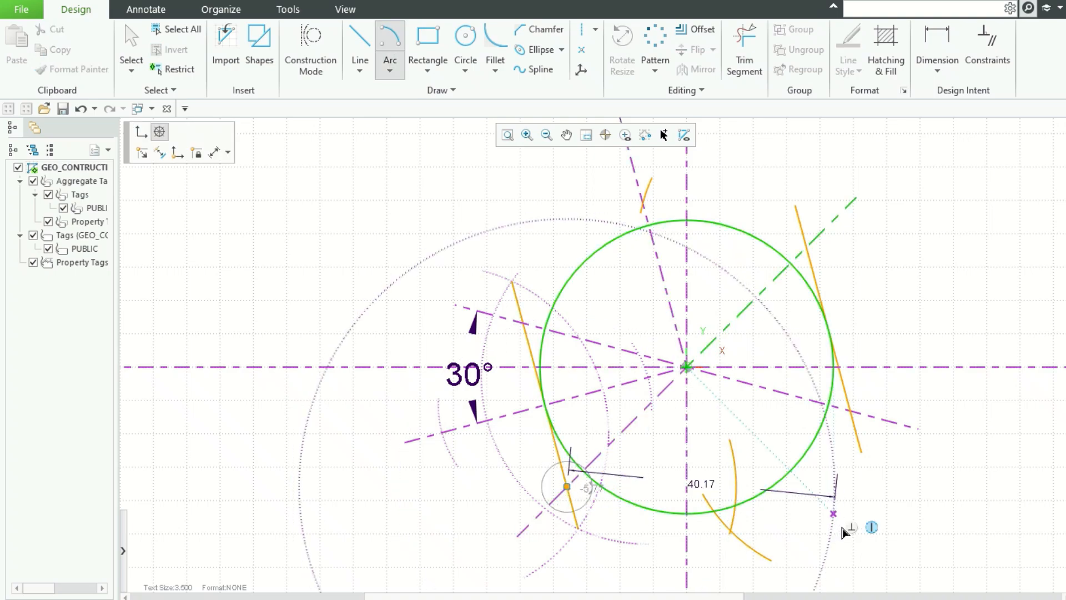
pyautogui.middleClick(842, 527)
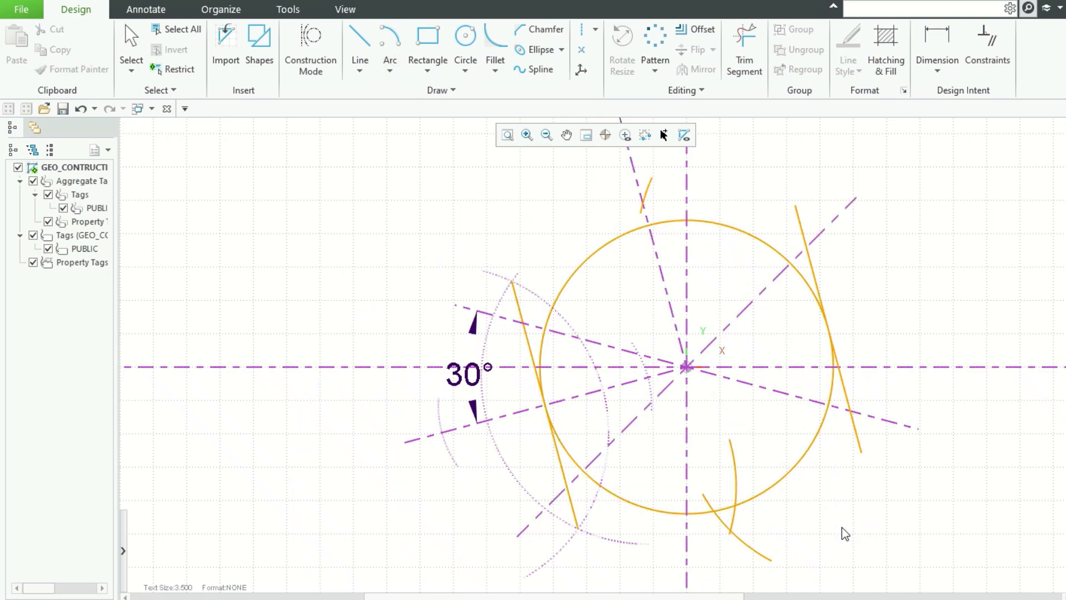
# Step: Draw a chain of lines through the tangent corners and arc intersections to close the hexagon outline
pyautogui.click(361, 42)
pyautogui.click(524, 322)
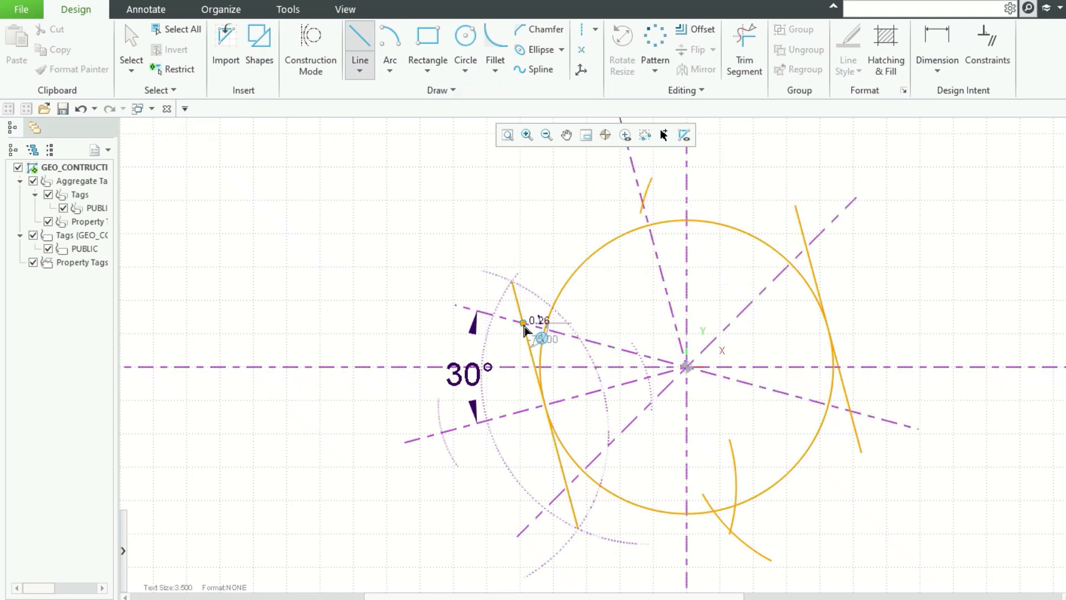
pyautogui.click(643, 204)
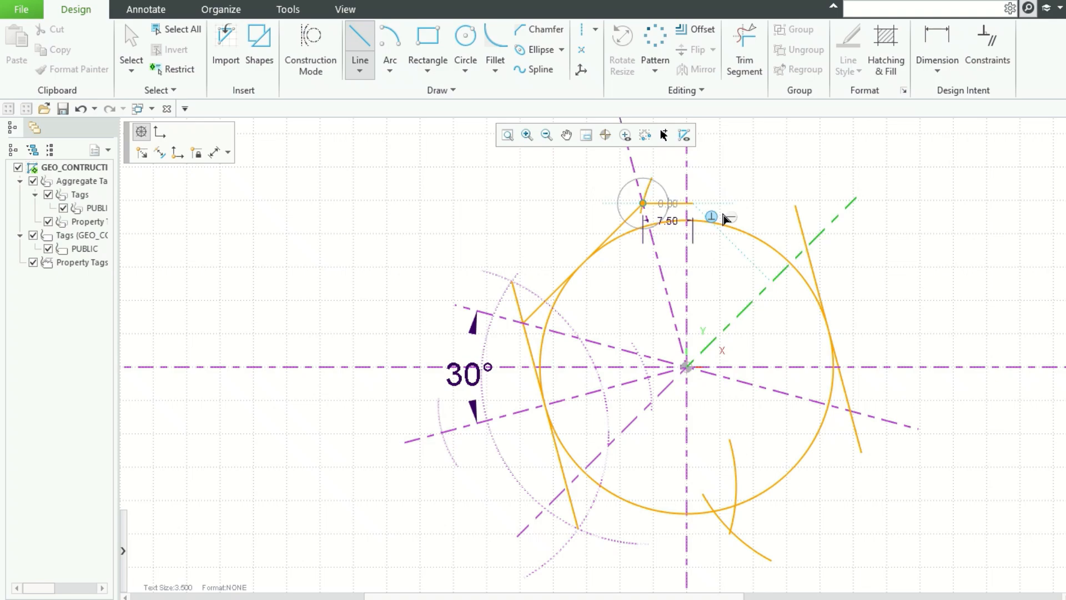
pyautogui.click(806, 248)
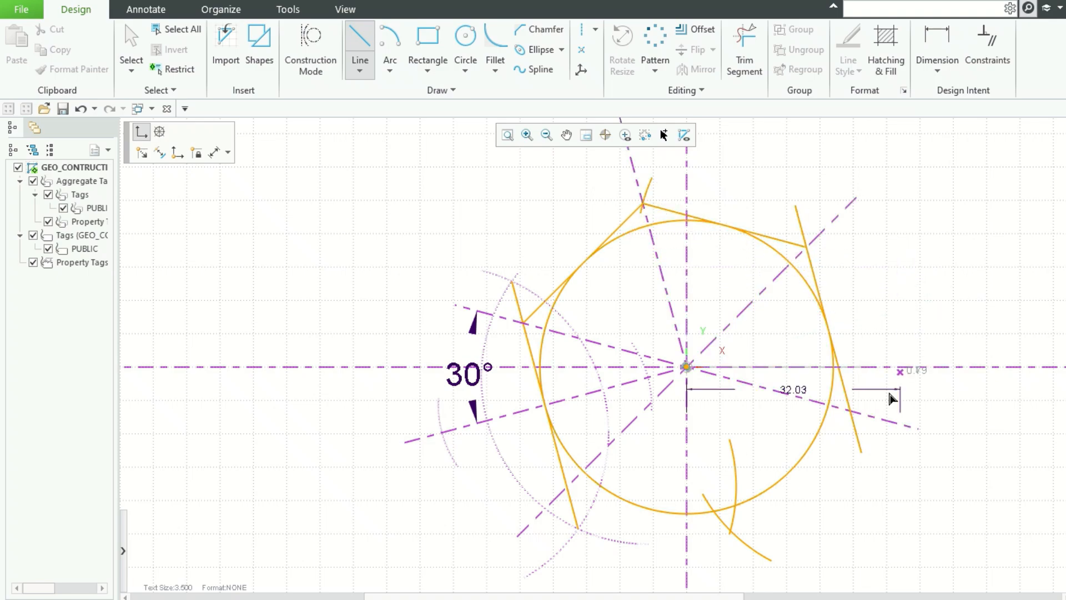
pyautogui.click(851, 412)
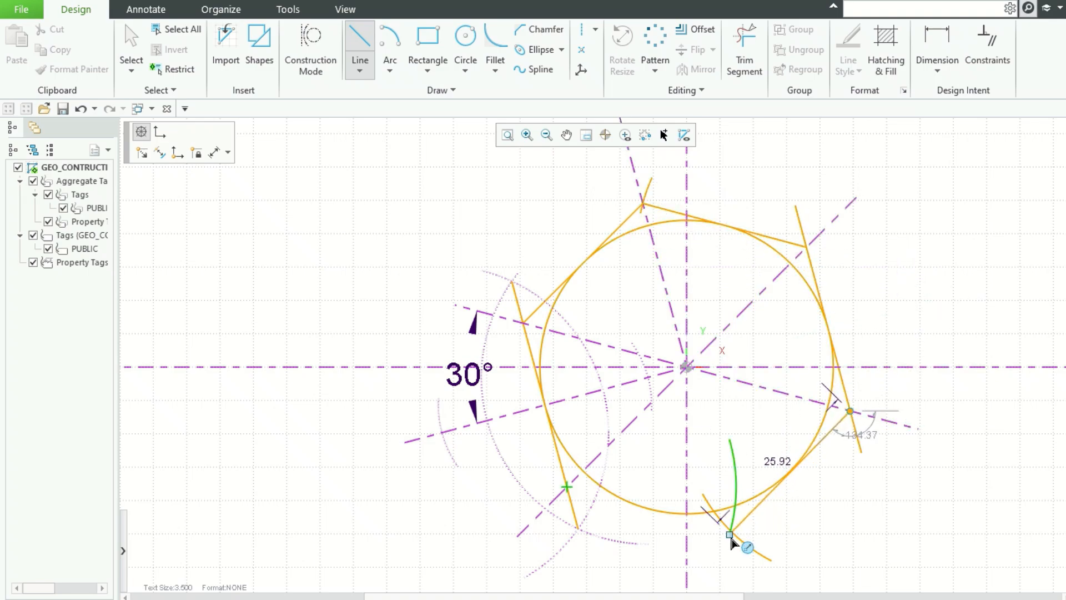
pyautogui.scroll(-1, 736, 521)
pyautogui.scroll(7, 739, 524)
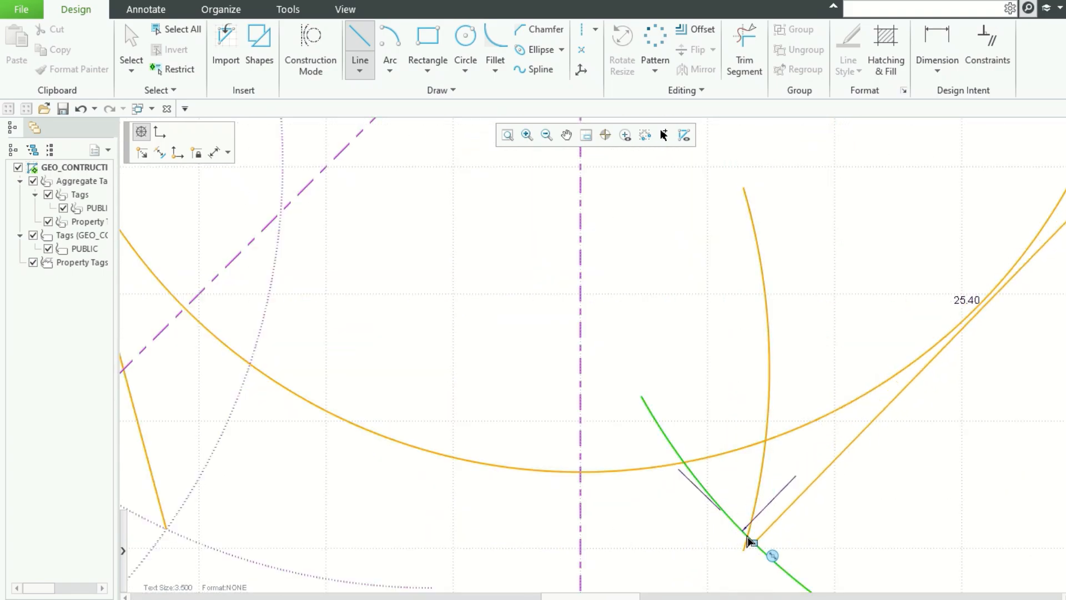
pyautogui.scroll(-3, 748, 537)
pyautogui.scroll(3, 840, 550)
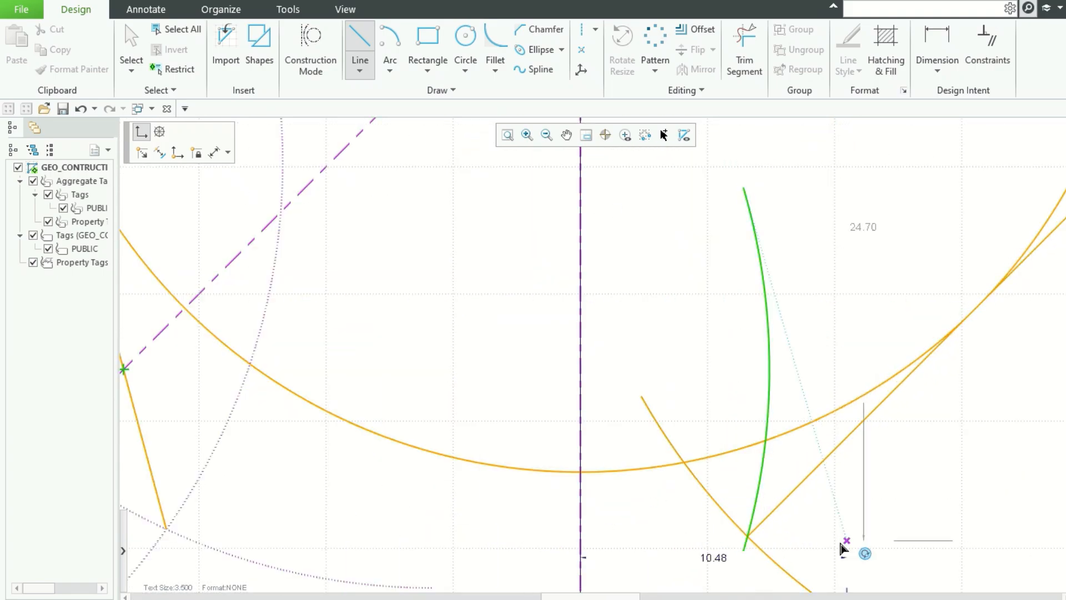
pyautogui.click(747, 537)
pyautogui.scroll(3, 818, 399)
pyautogui.scroll(-5, 819, 398)
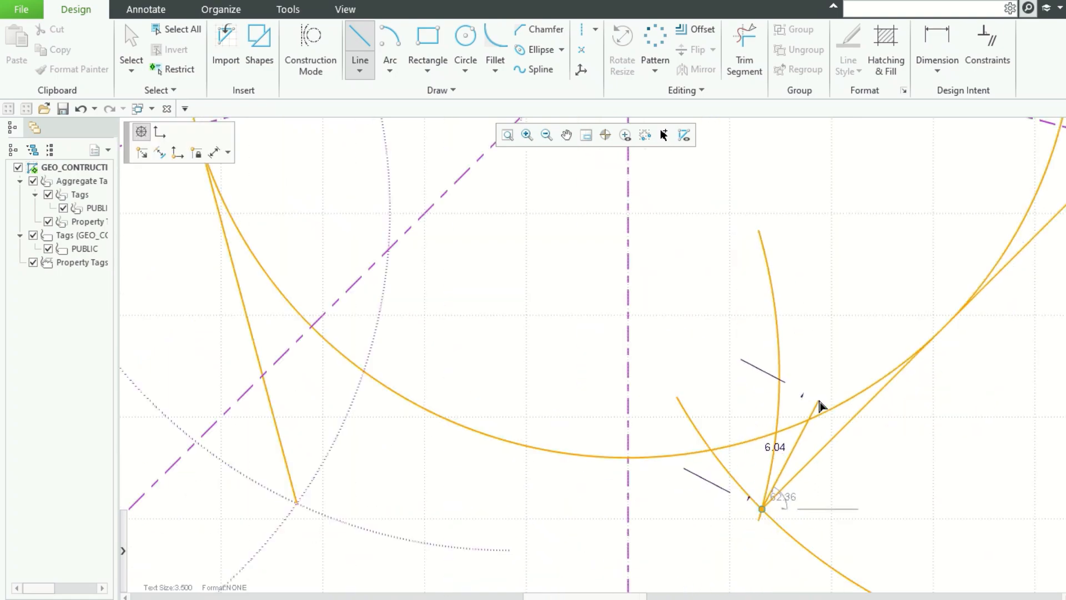
pyautogui.click(375, 381)
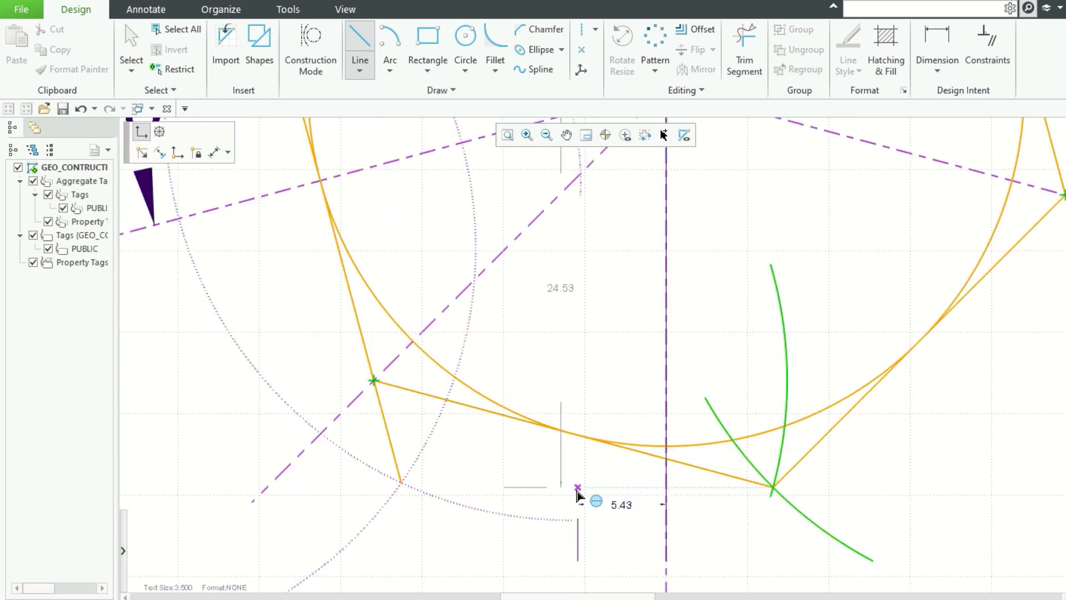
pyautogui.middleClick(568, 478)
pyautogui.scroll(-5, 565, 474)
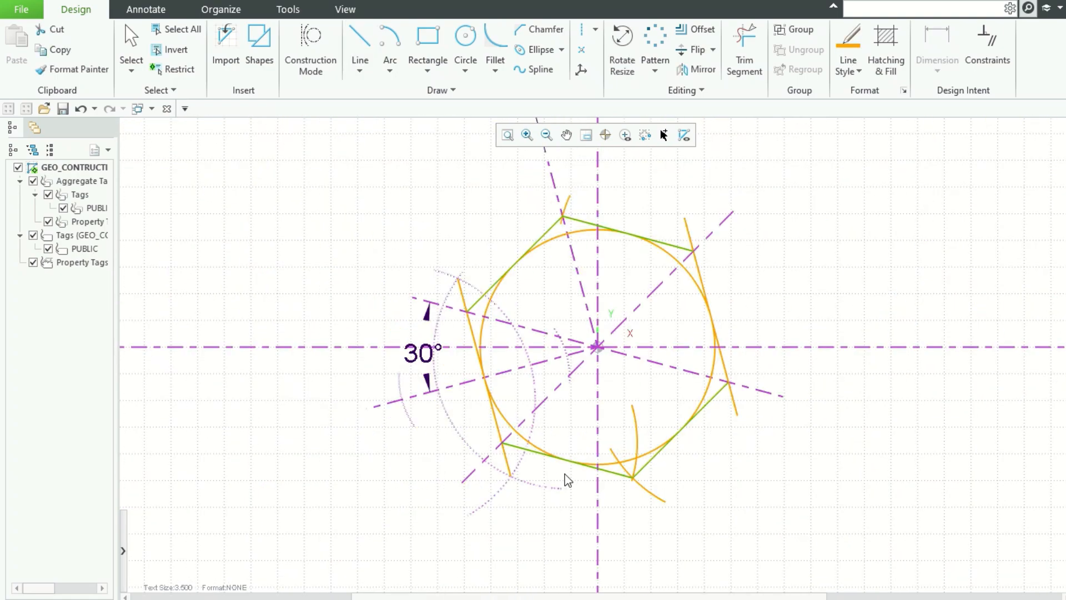
# Step: Convert the radius 22 circle and the helper arcs to construction geometry
pyautogui.click(844, 245)
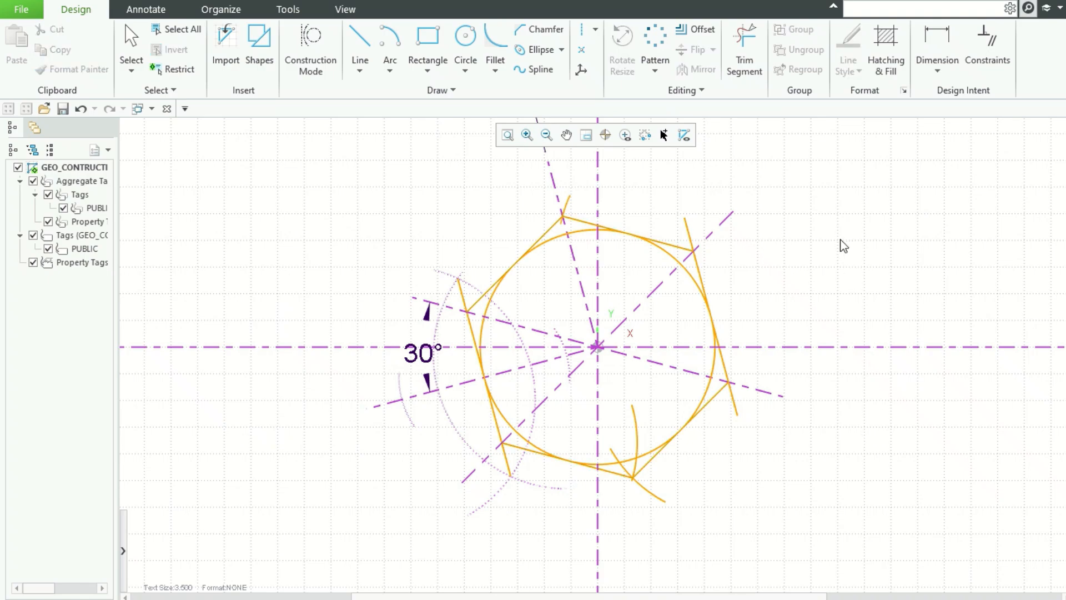
pyautogui.click(638, 428)
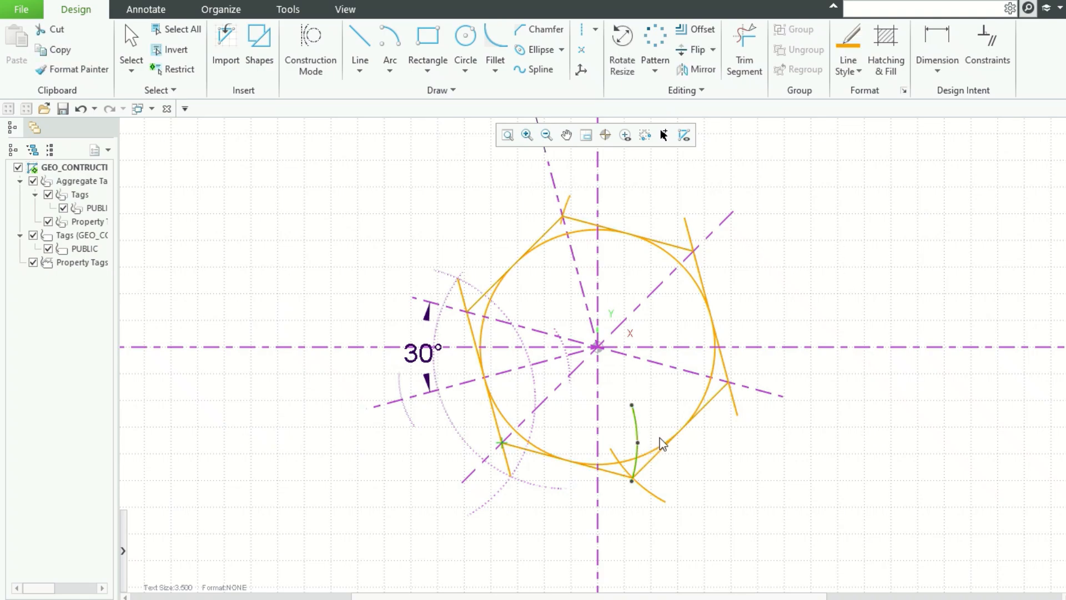
pyautogui.keyDown('ctrl'); pyautogui.click(615, 456); pyautogui.keyUp('ctrl')
pyautogui.keyDown('ctrl'); pyautogui.click(704, 404); pyautogui.keyUp('ctrl')
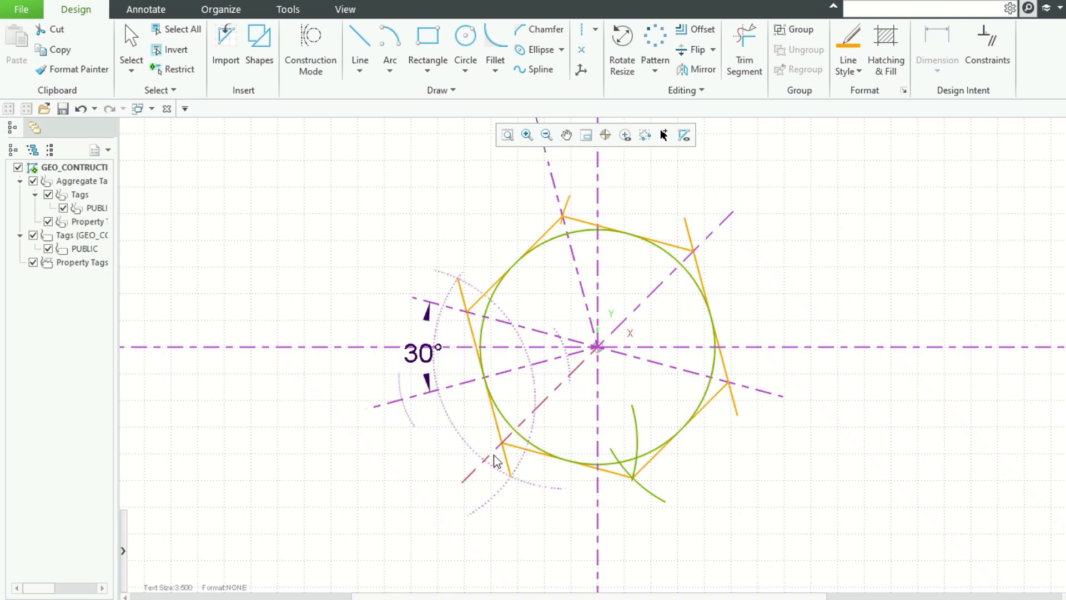
pyautogui.keyDown('ctrl'); pyautogui.click(568, 207); pyautogui.keyUp('ctrl')
pyautogui.rightClick(568, 207)
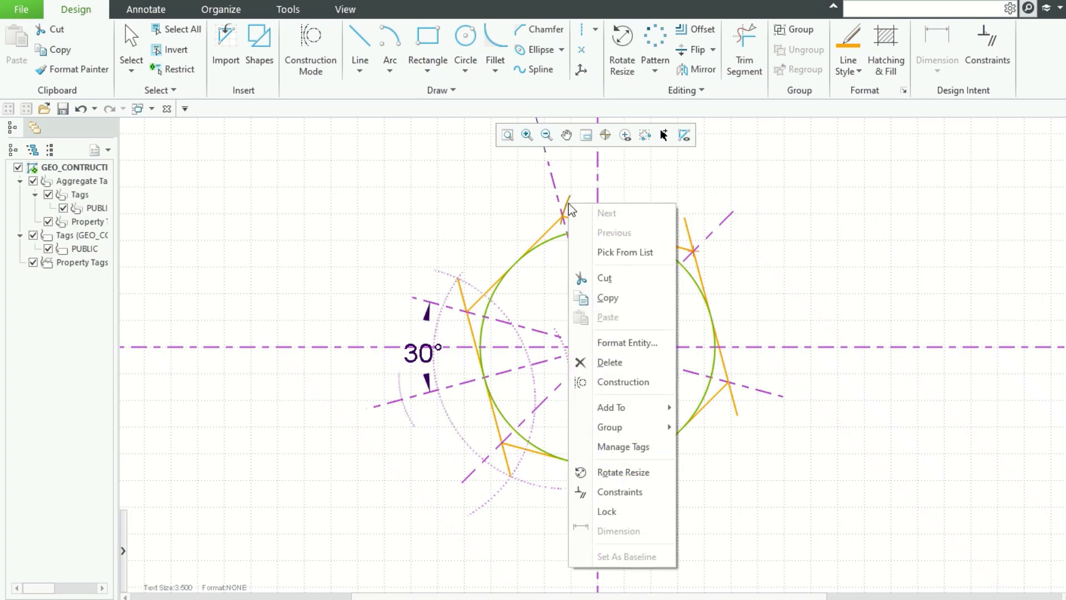
pyautogui.click(644, 384)
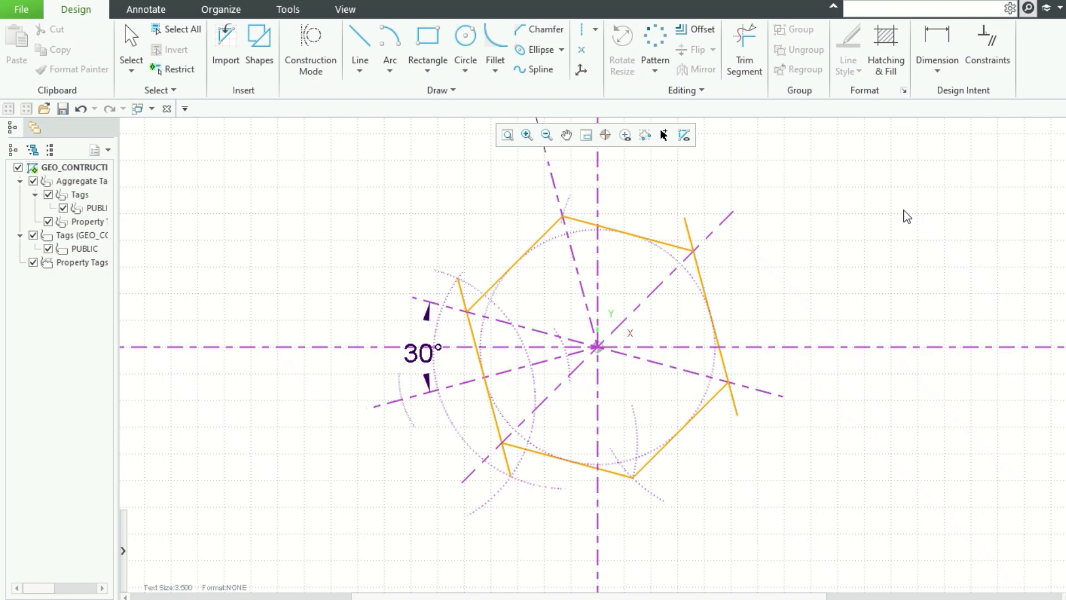
# Step: Trim the overhanging line ends at the hexagon's corners
pyautogui.click(753, 45)
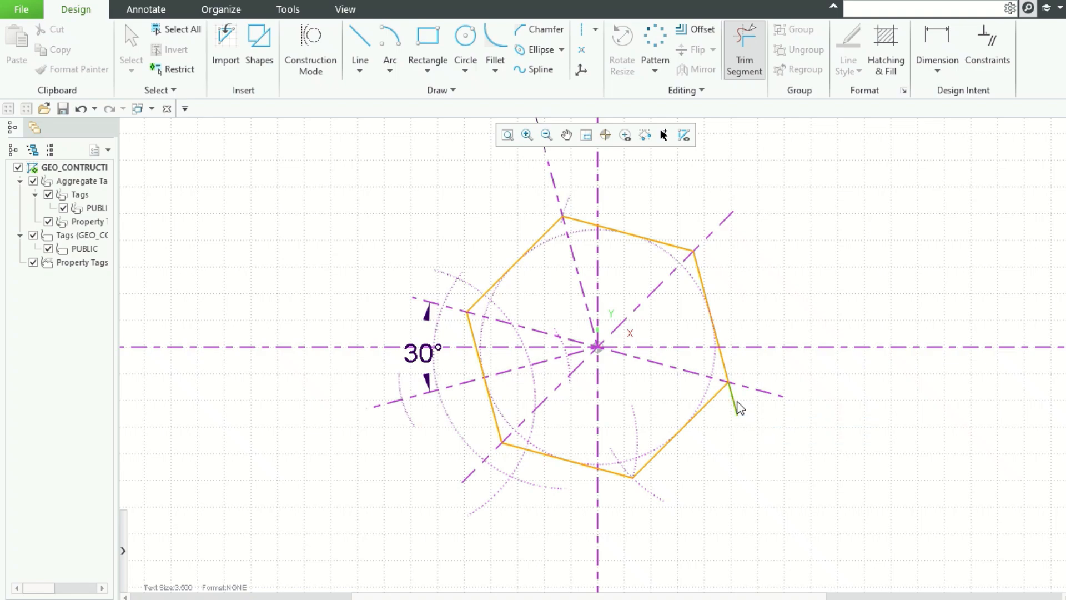
pyautogui.middleClick(839, 242)
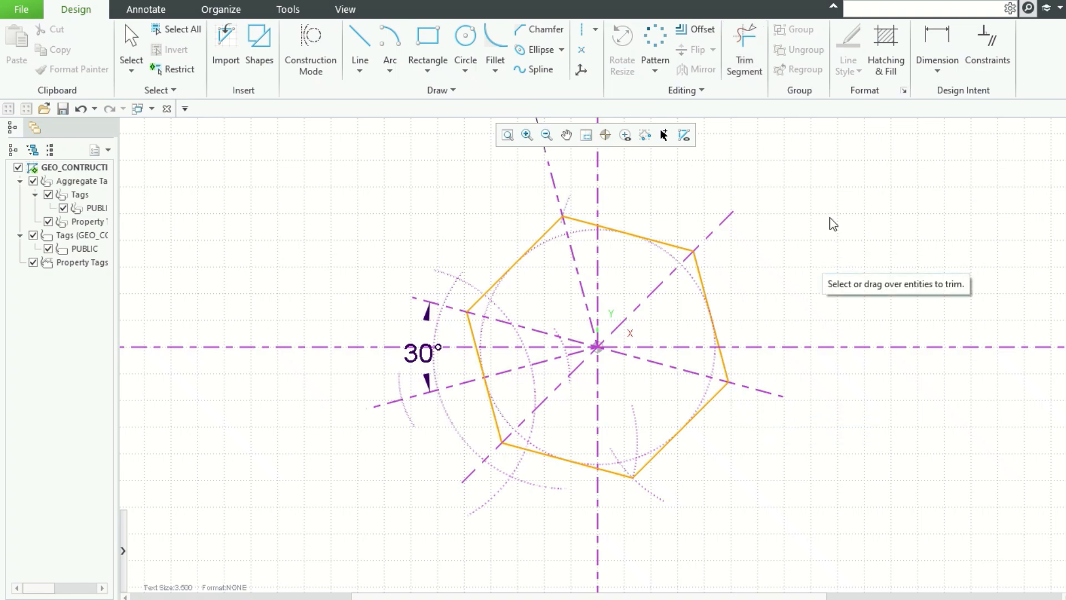
# Step: Dimension the distance between two opposite flats of the hexagon
pyautogui.click(937, 42)
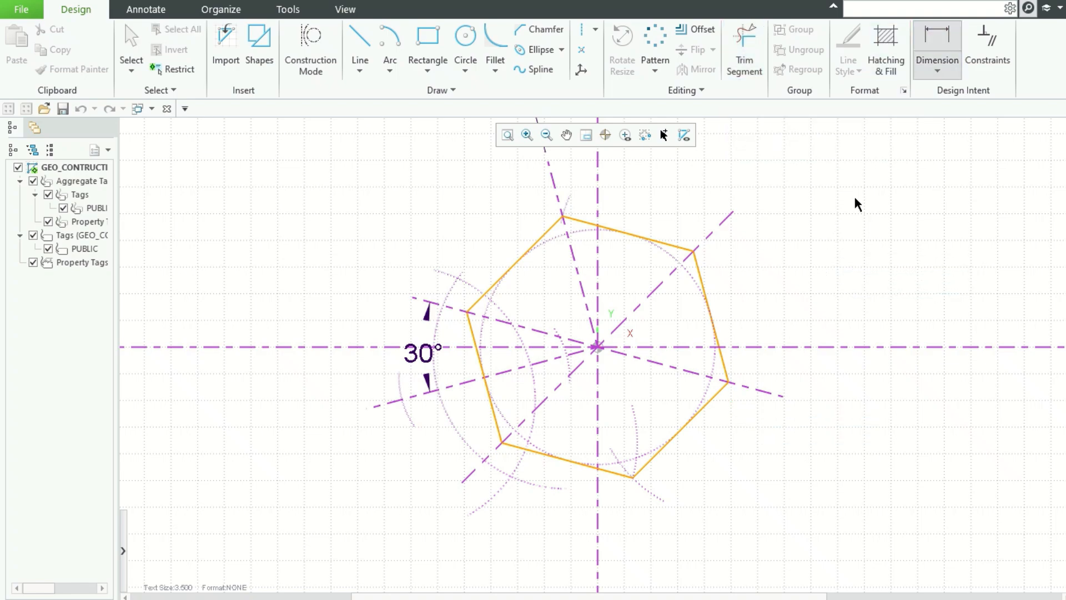
pyautogui.click(707, 298)
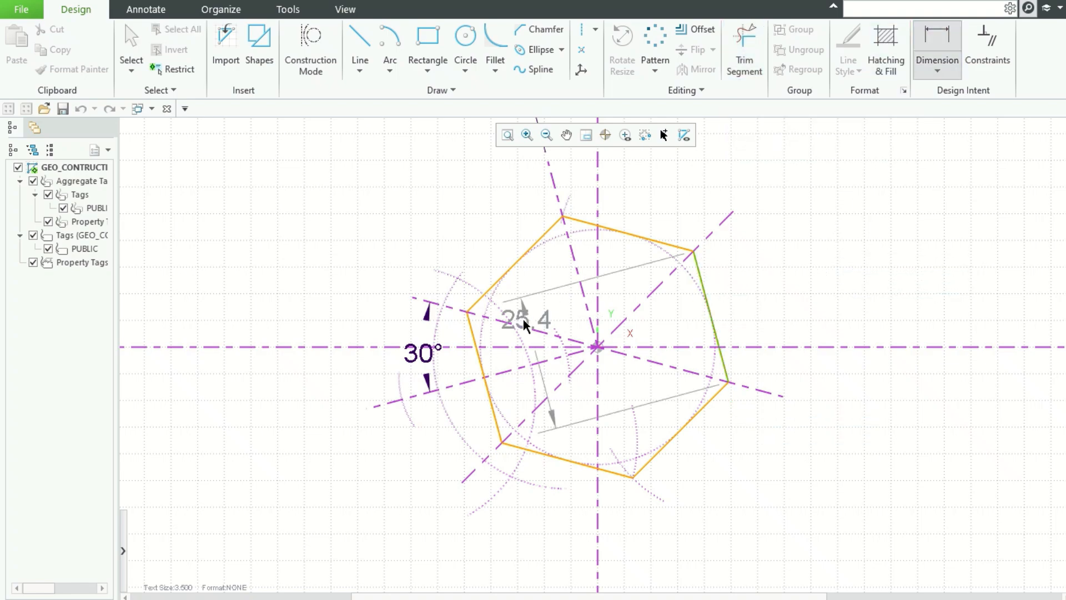
pyautogui.click(475, 333)
pyautogui.scroll(3, 759, 348)
pyautogui.scroll(-4, 759, 348)
pyautogui.scroll(-1, 758, 348)
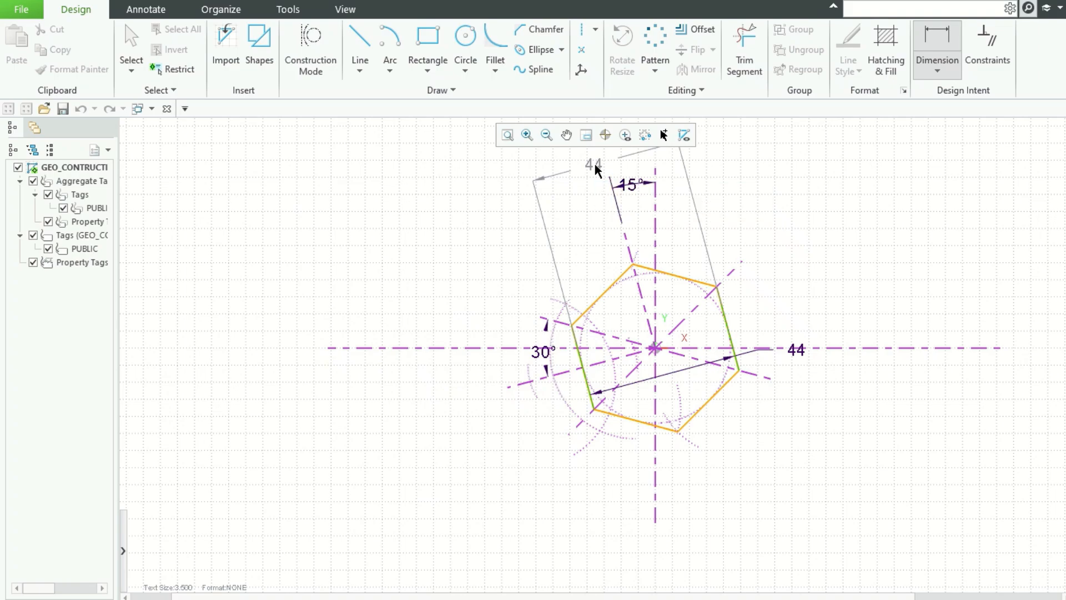
pyautogui.middleClick(595, 164)
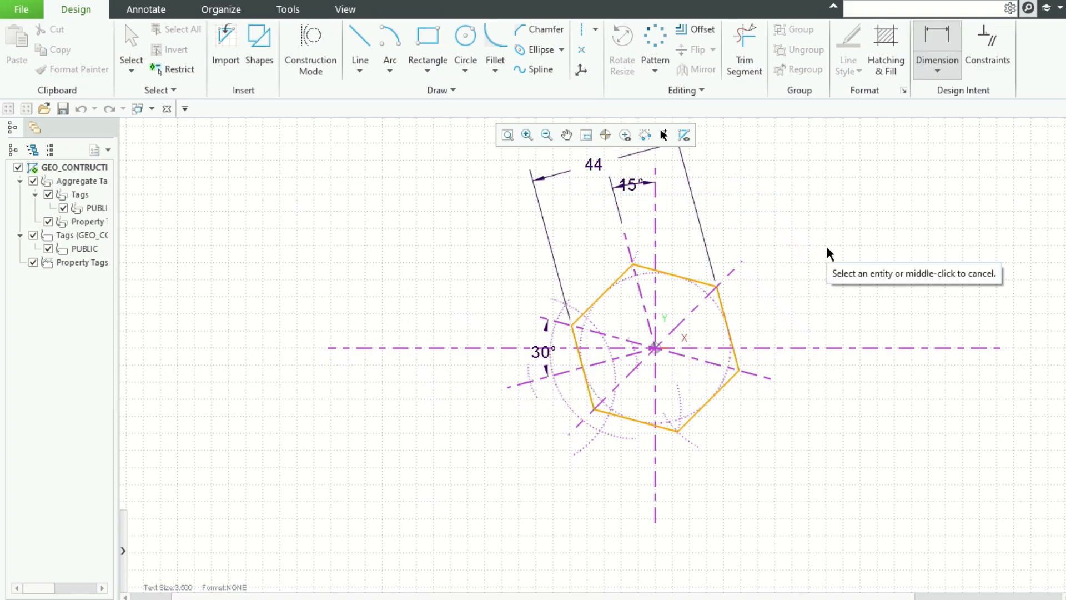
# Step: Move the 44 dimension closer to the hexagon
pyautogui.scroll(-3, 829, 274)
pyautogui.scroll(3, 991, 218)
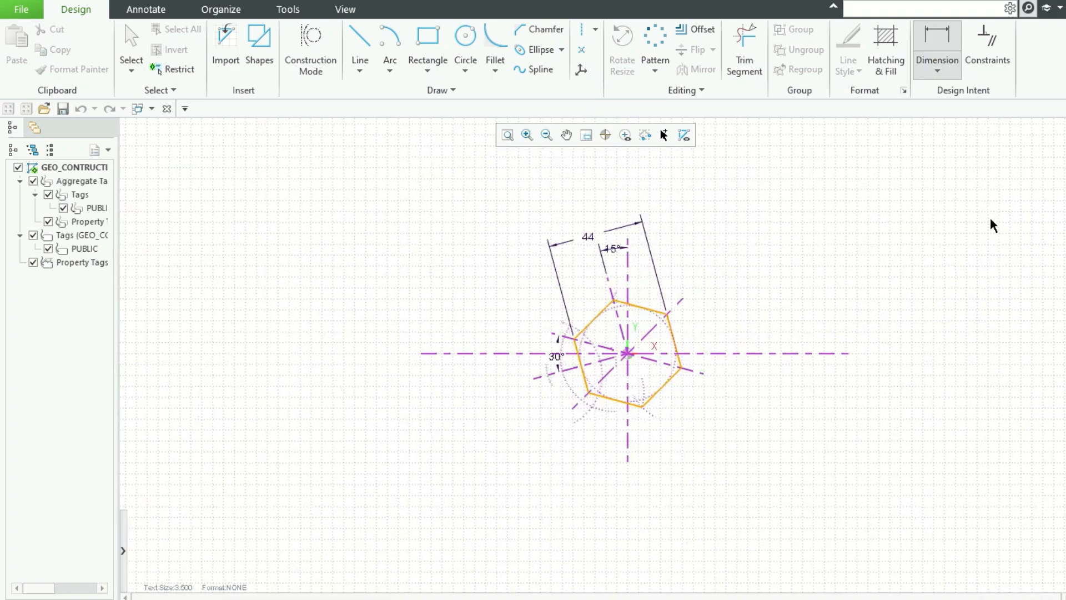
pyautogui.scroll(2, 651, 479)
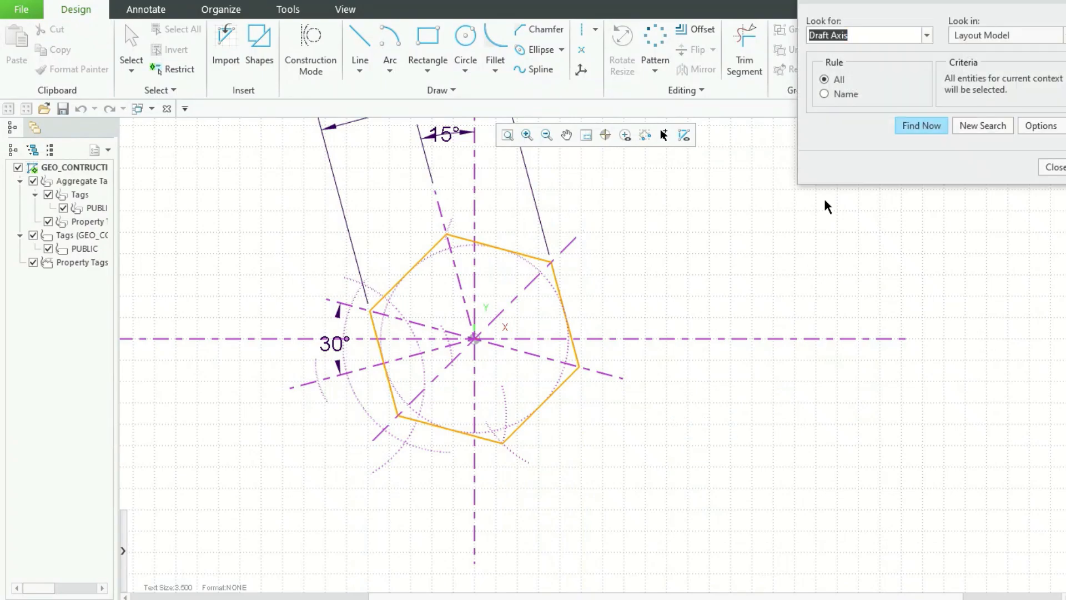
pyautogui.click(1051, 165)
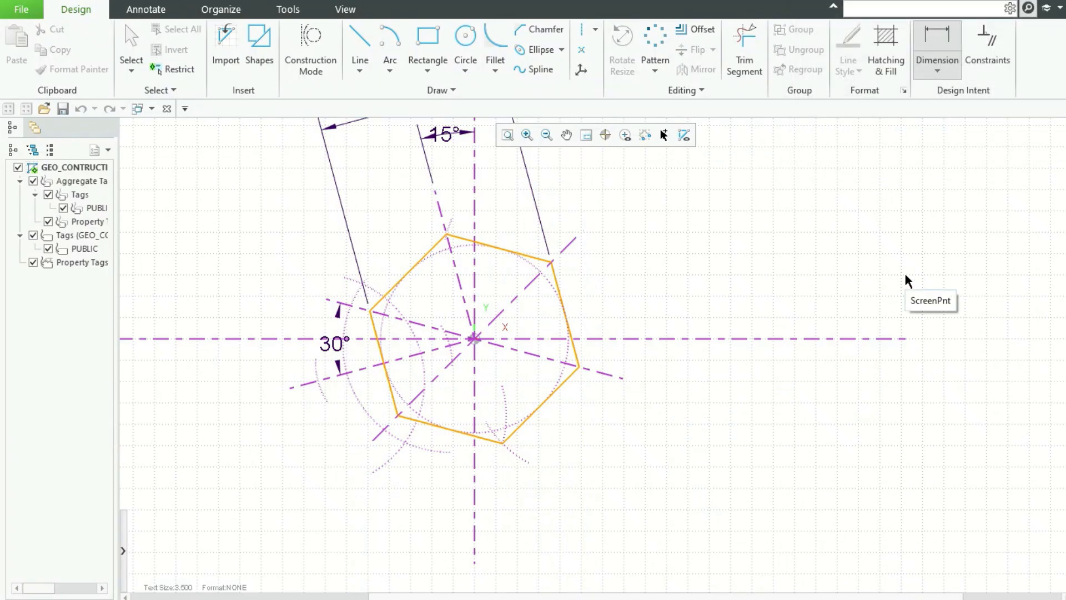
pyautogui.click(508, 136)
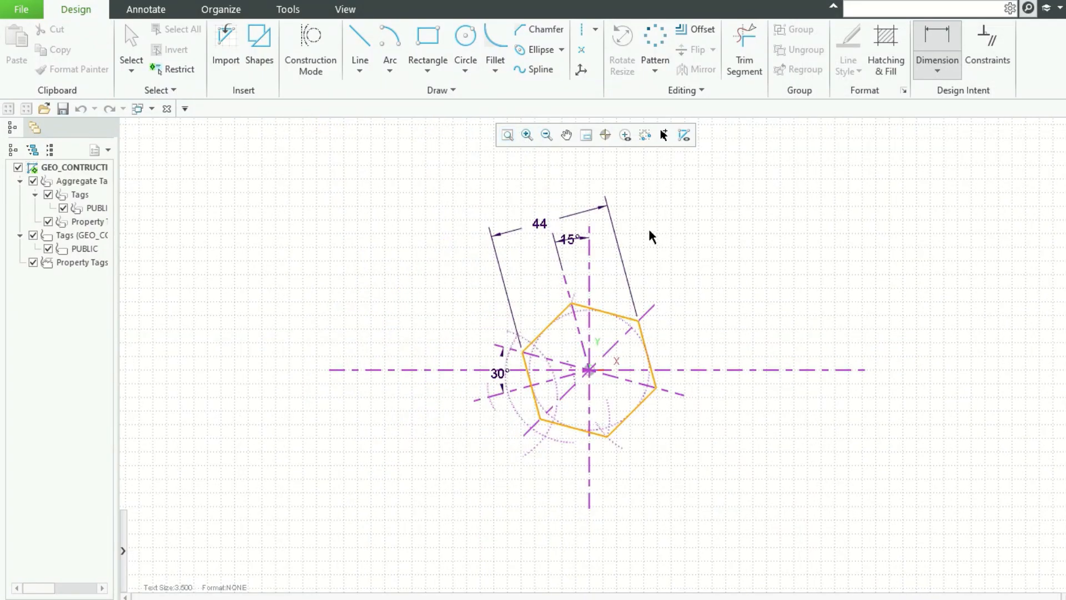
pyautogui.click(538, 223)
pyautogui.moveTo(540, 222); pyautogui.dragTo(542, 298)
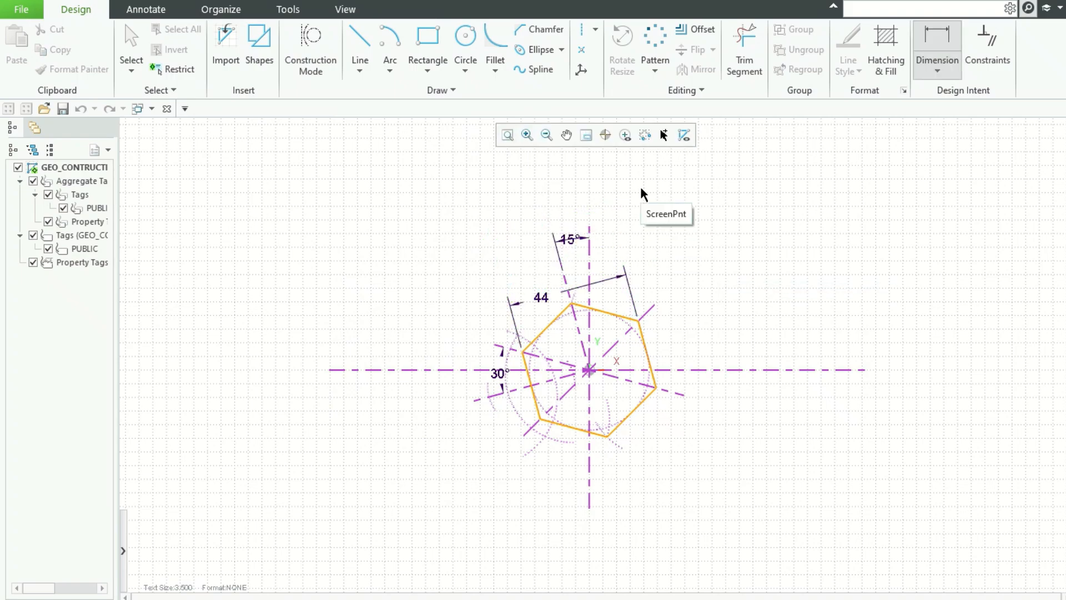
pyautogui.click(508, 137)
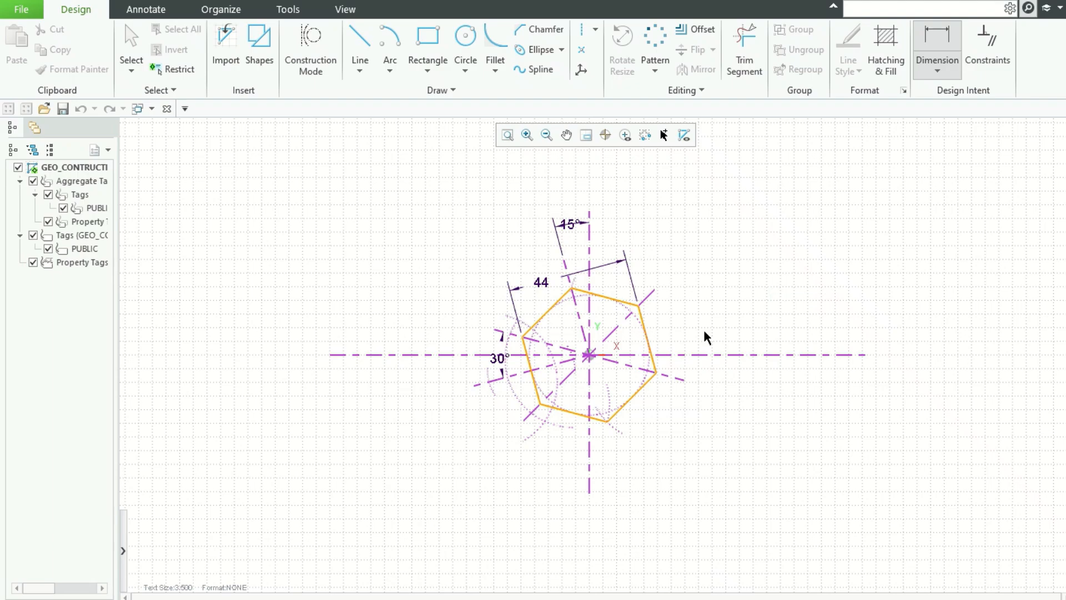
pyautogui.scroll(3, 679, 340)
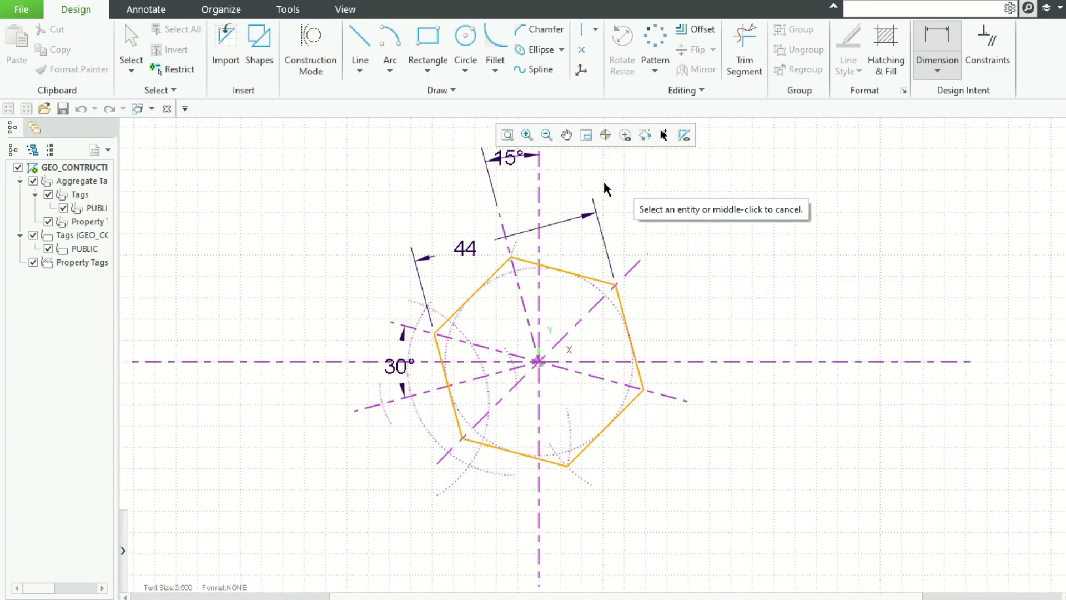
# Step: Offset the vertical centreline by -75 to create a parallel centreline to the right
pyautogui.click(696, 28)
pyautogui.click(541, 190)
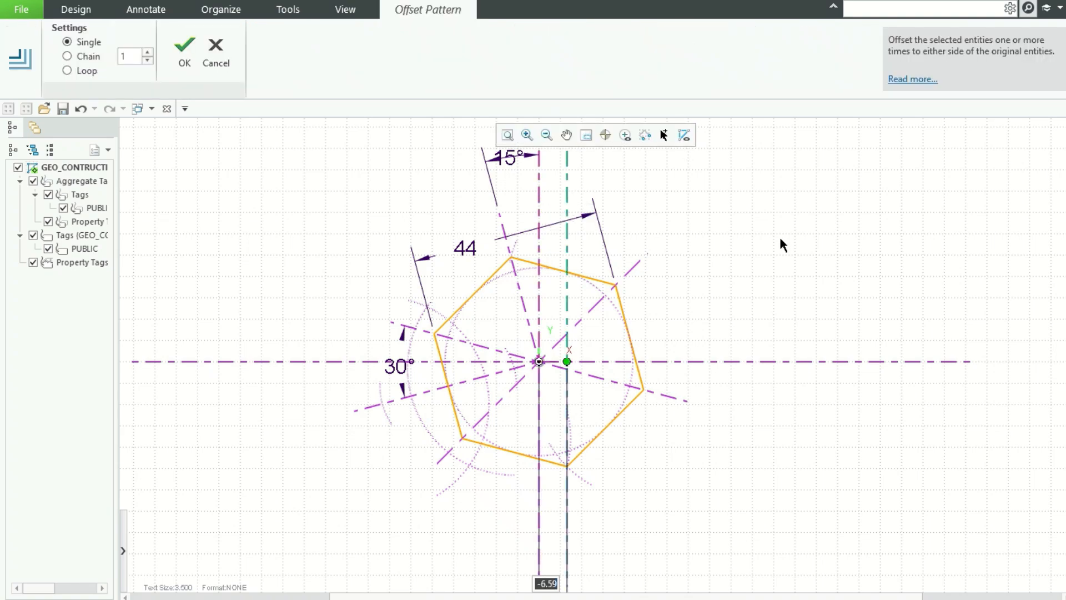
pyautogui.write('-75')
pyautogui.press('Return')
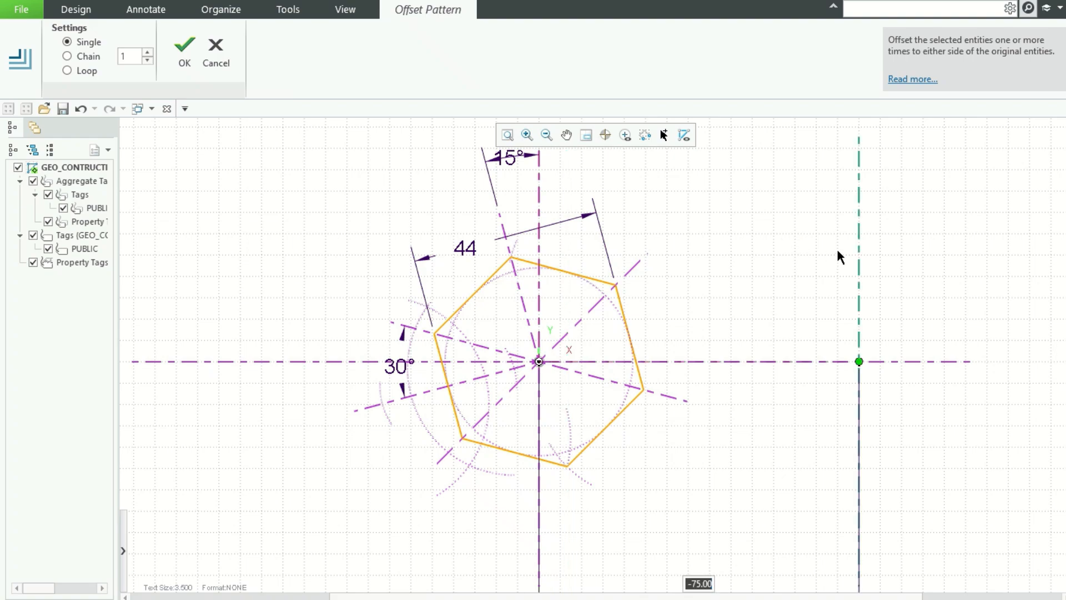
pyautogui.middleClick(804, 241)
# Step: Shorten the new vertical centreline to a short segment crossing the horizontal centreline
pyautogui.moveTo(860, 135); pyautogui.dragTo(861, 330)
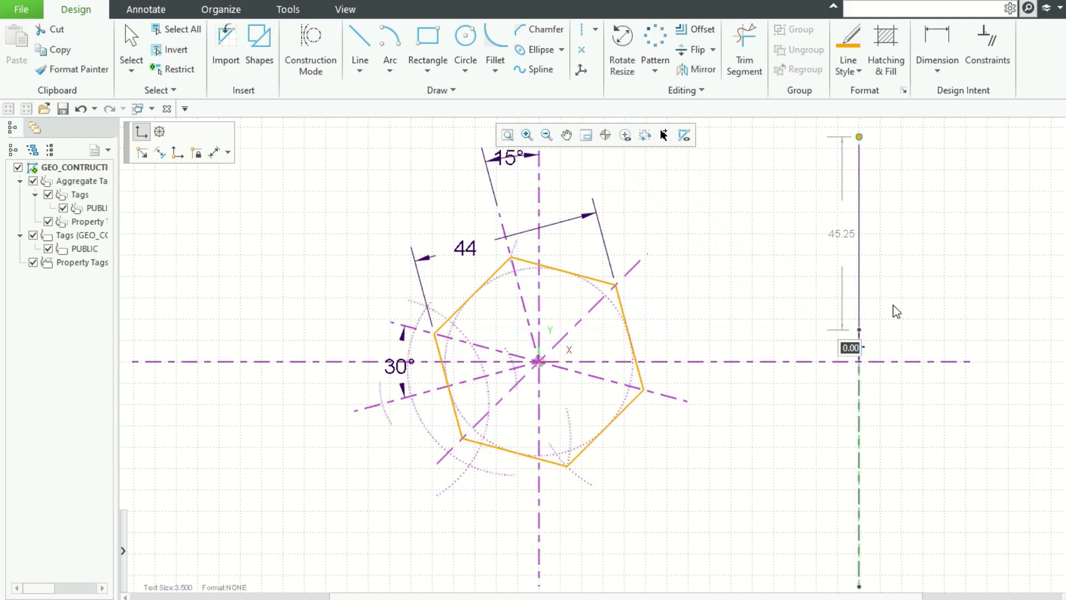
pyautogui.scroll(3, 920, 251)
pyautogui.scroll(-7, 918, 253)
pyautogui.moveTo(887, 426); pyautogui.dragTo(888, 340)
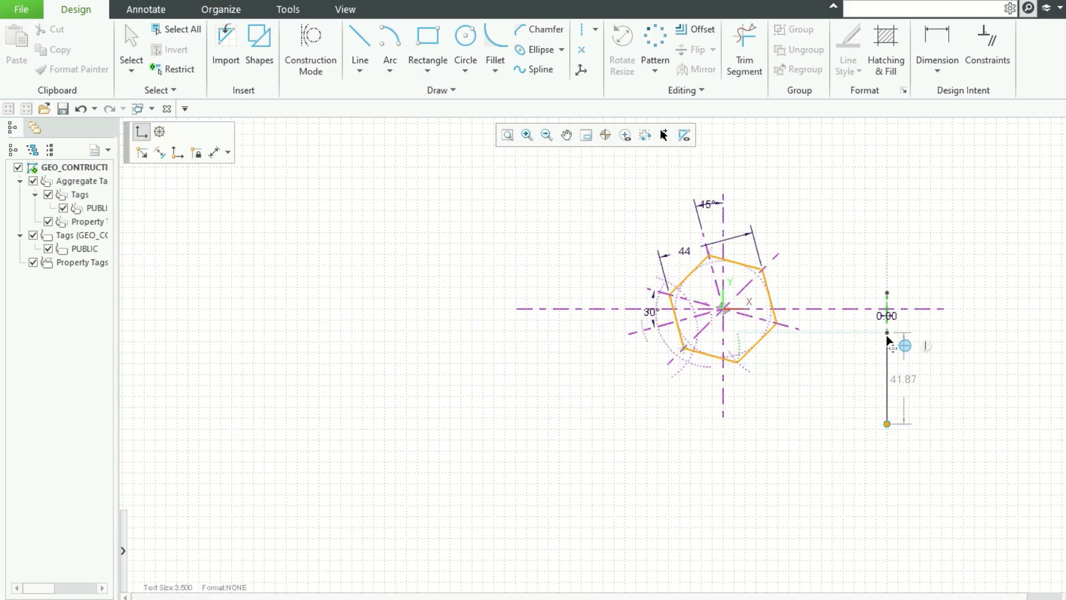
pyautogui.click(966, 332)
# Step: Draw a radius 19 circle centred where the new short centreline crosses the horizontal centreline
pyautogui.scroll(3, 968, 330)
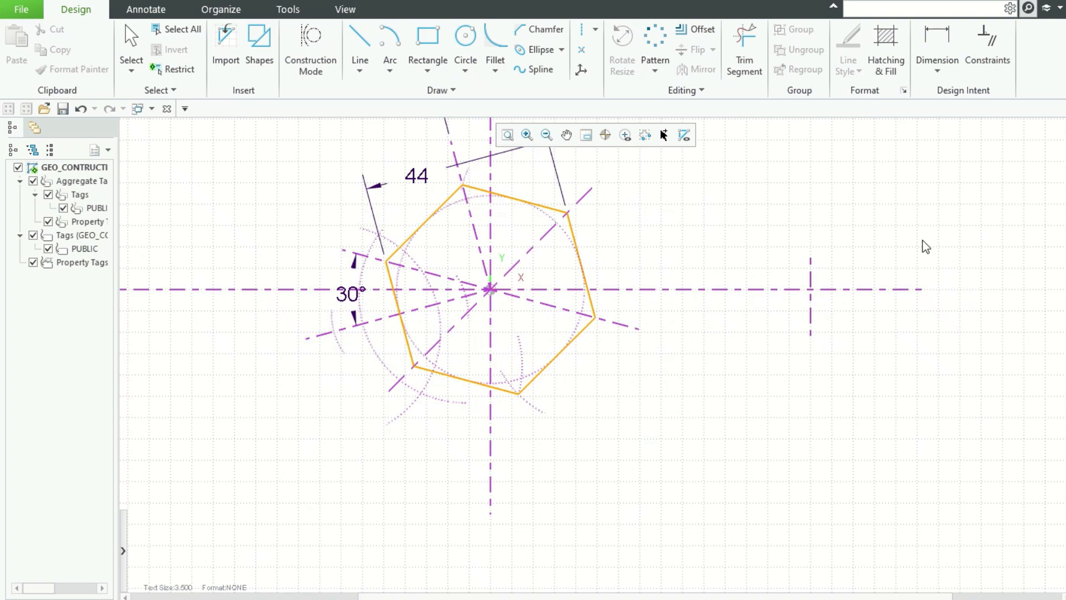
pyautogui.scroll(2, 920, 236)
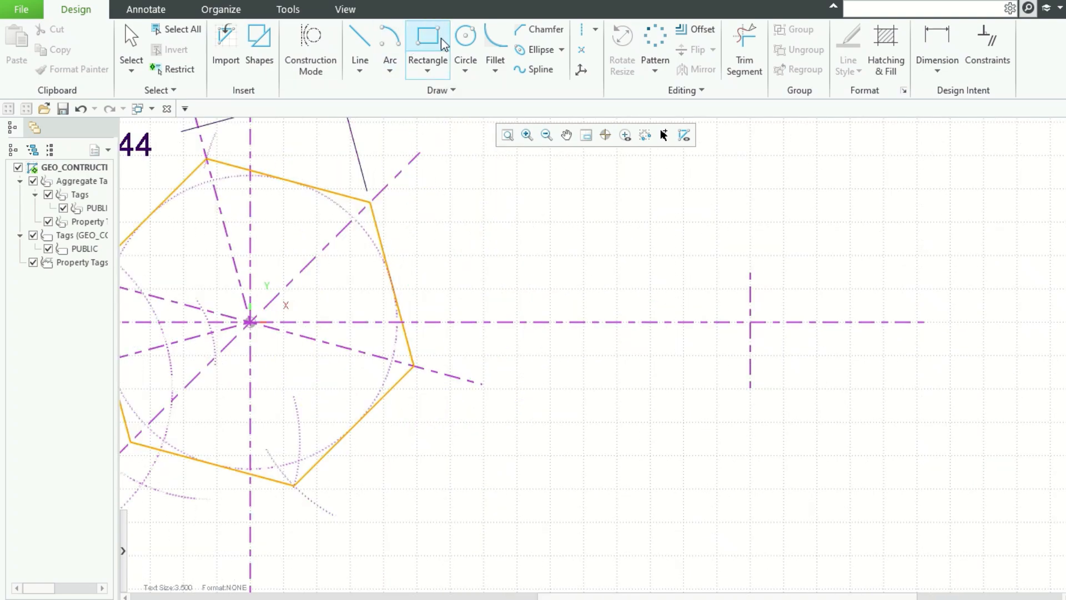
pyautogui.click(465, 39)
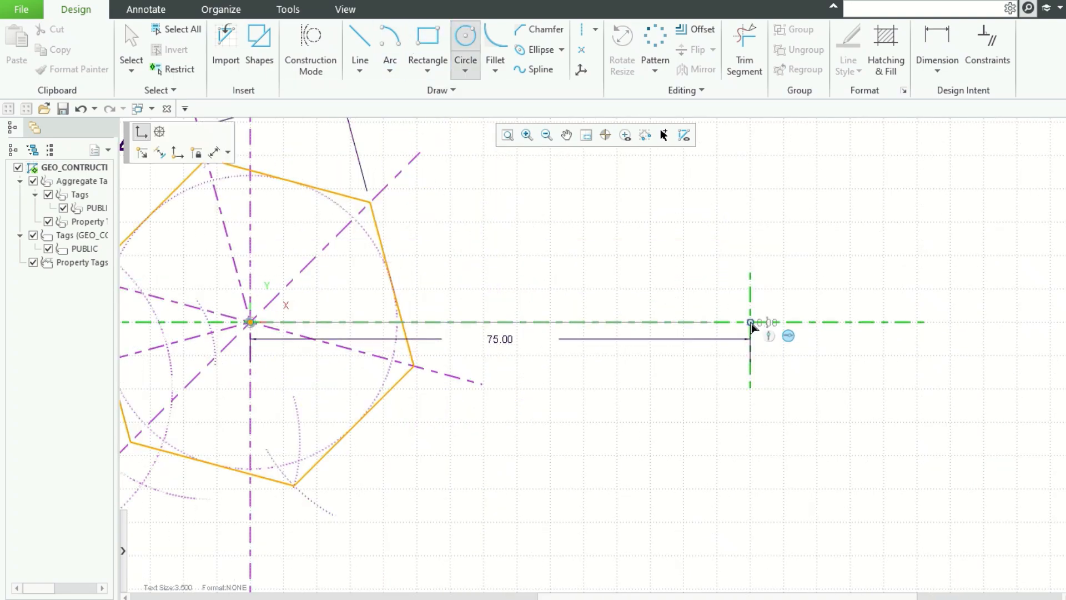
pyautogui.click(751, 322)
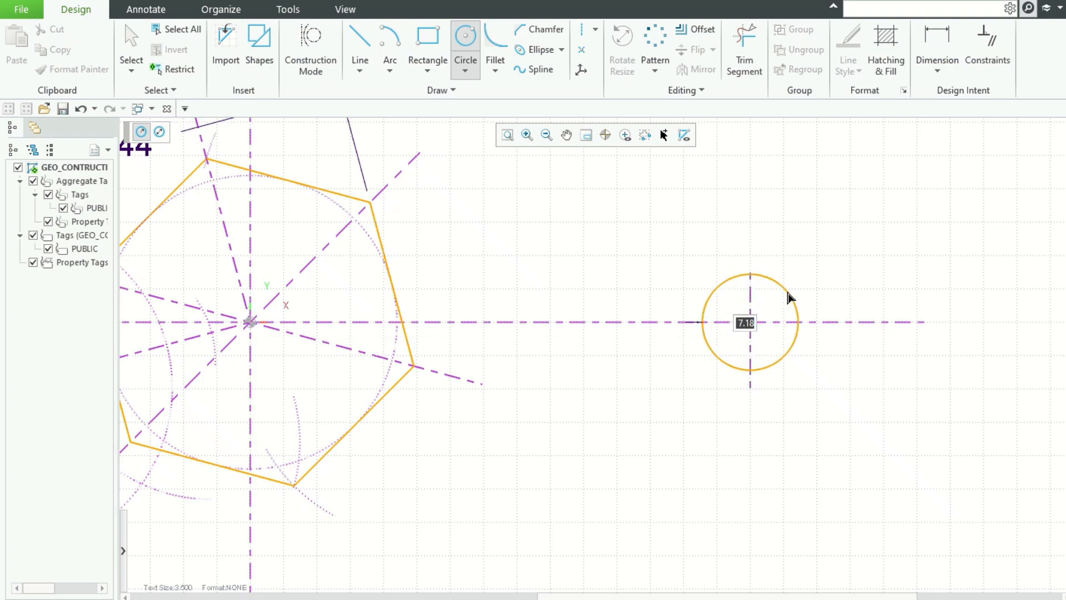
pyautogui.write('99')
pyautogui.press('Return')
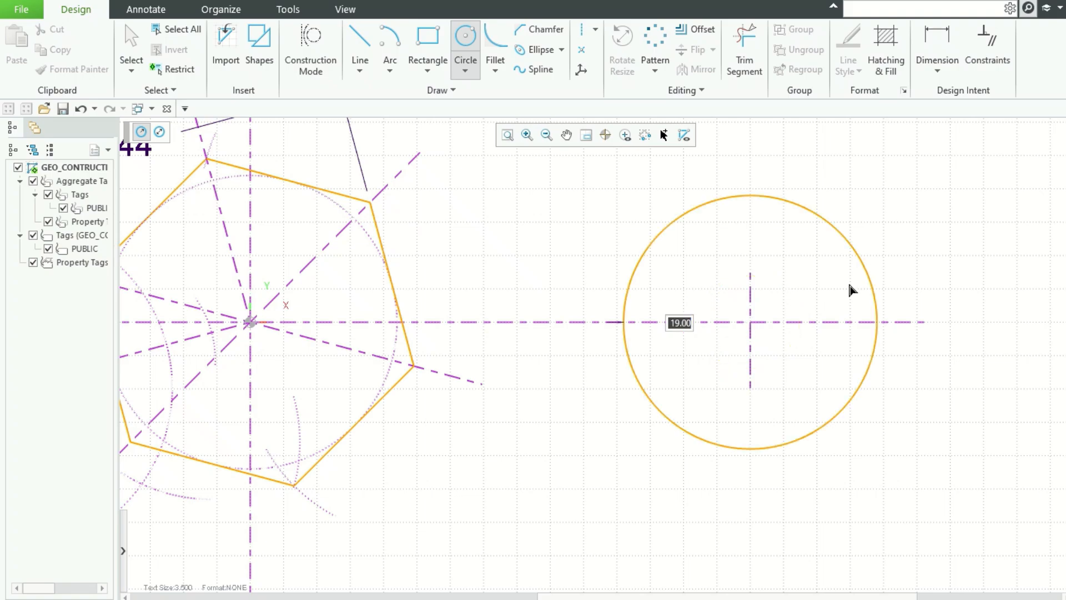
pyautogui.click(864, 270)
pyautogui.middleClick(908, 257)
# Step: Offset the horizontal centreline by -44 to create a parallel centreline below the hexagon
pyautogui.scroll(-2, 832, 291)
pyautogui.scroll(4, 832, 291)
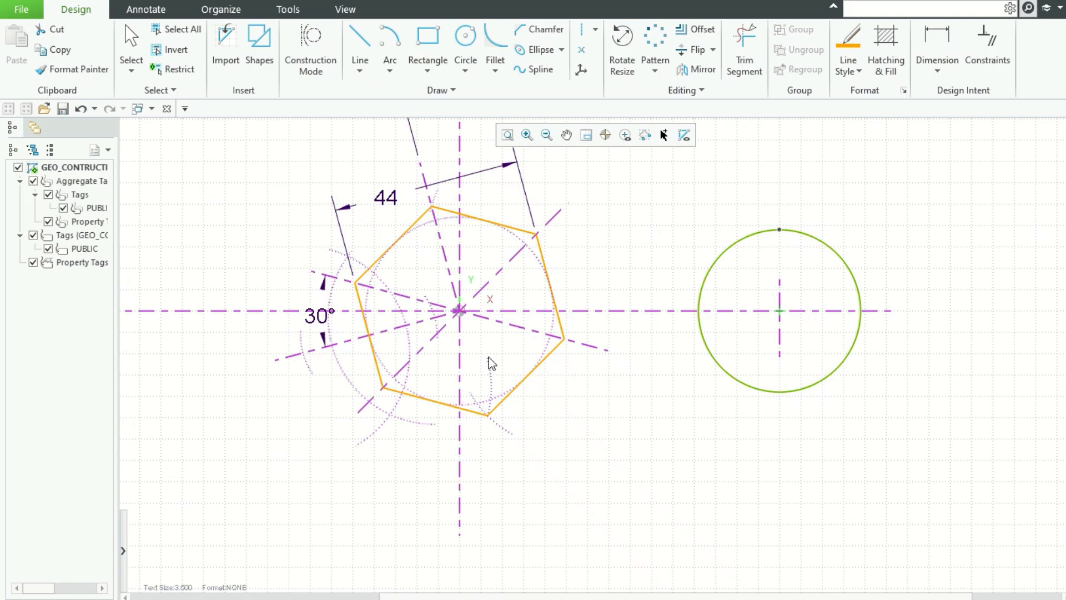
pyautogui.scroll(3, 692, 357)
pyautogui.scroll(-1, 344, 326)
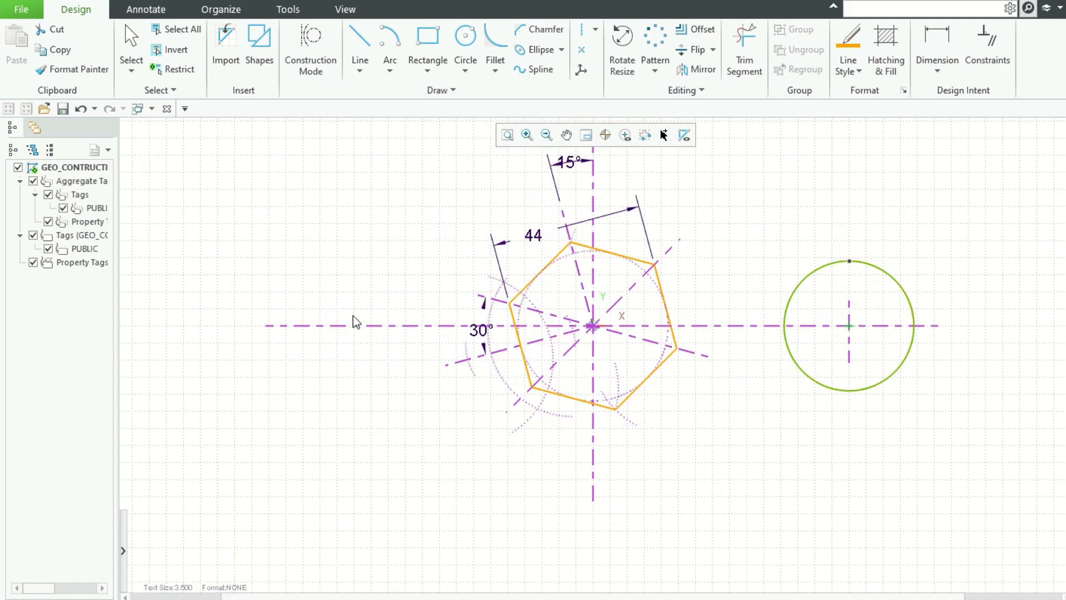
pyautogui.click(701, 30)
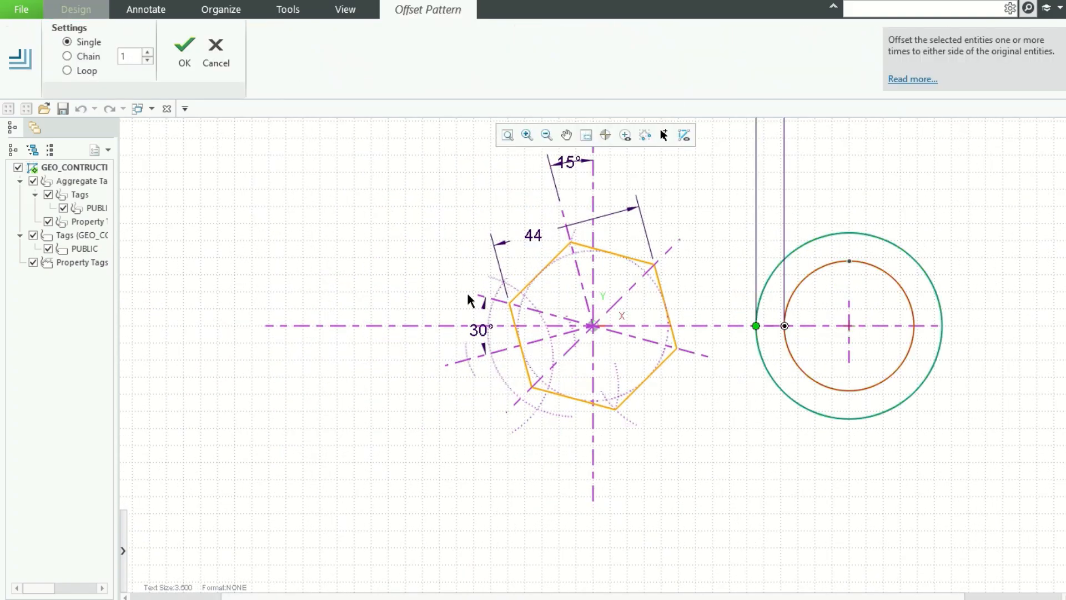
pyautogui.click(404, 324)
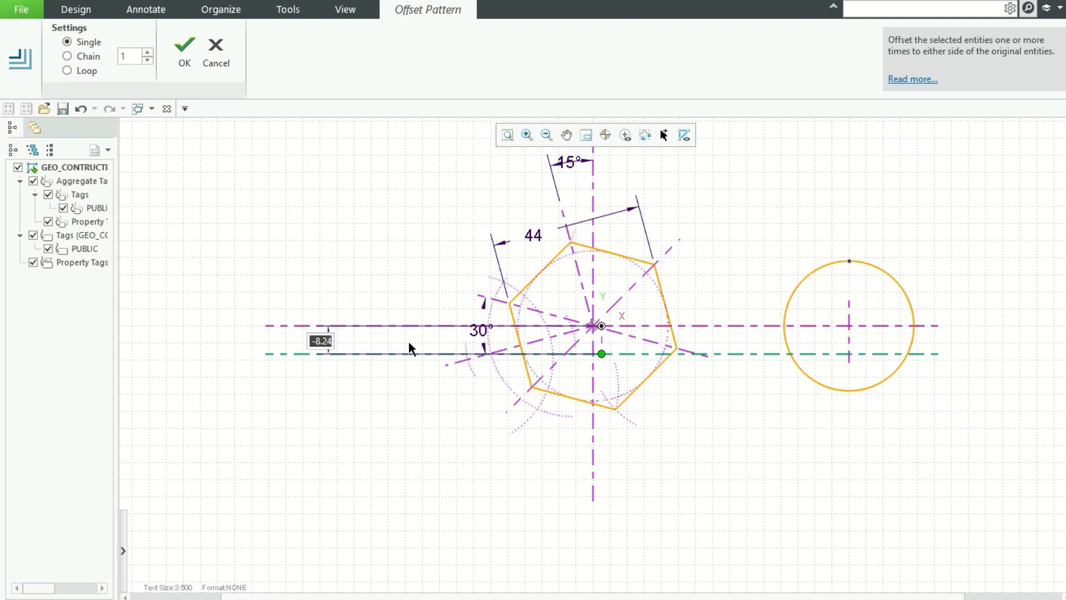
pyautogui.write('-44')
pyautogui.press('Return')
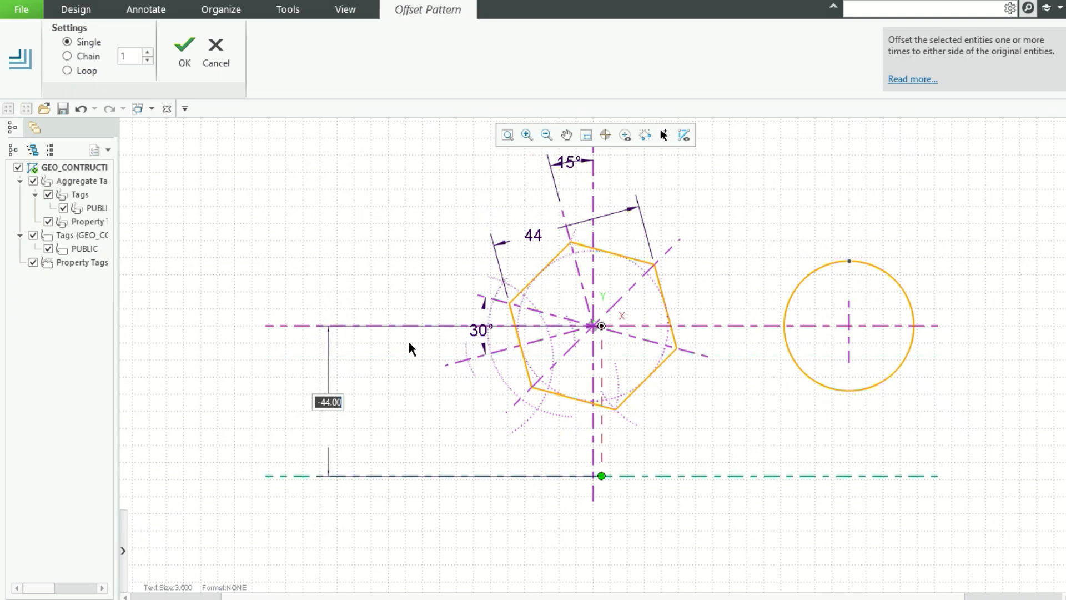
pyautogui.middleClick(376, 481)
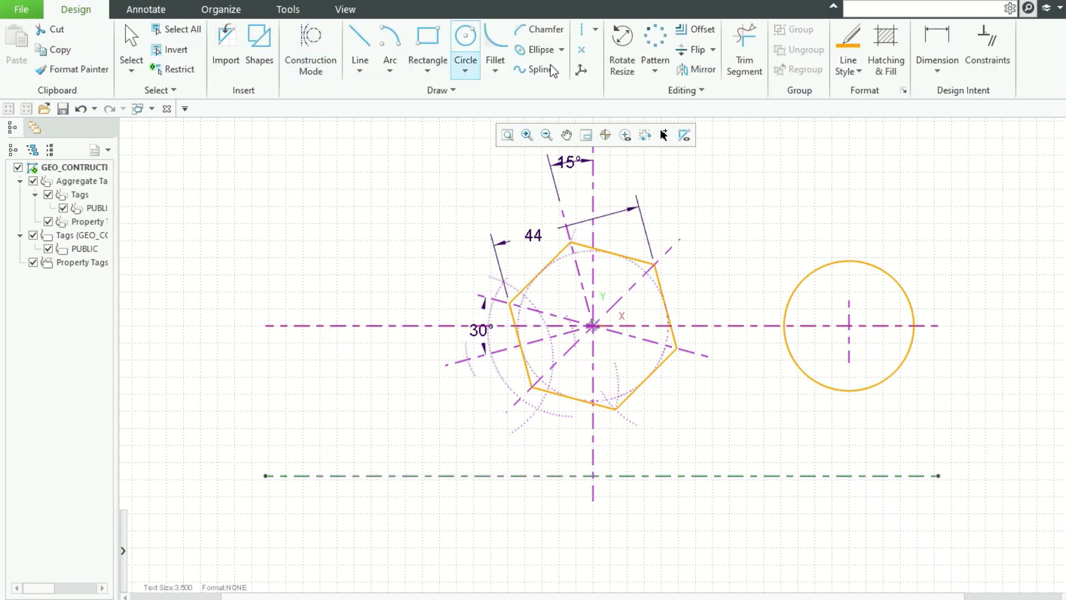
# Step: Offset the short vertical centreline of the right circle by -140.5 to the left
pyautogui.click(694, 30)
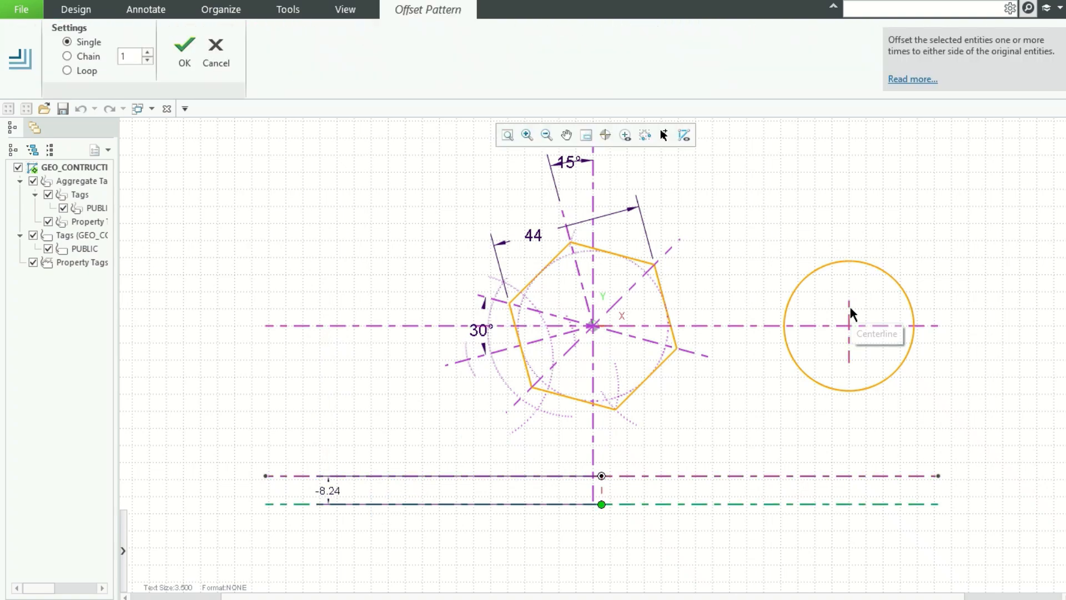
pyautogui.click(850, 308)
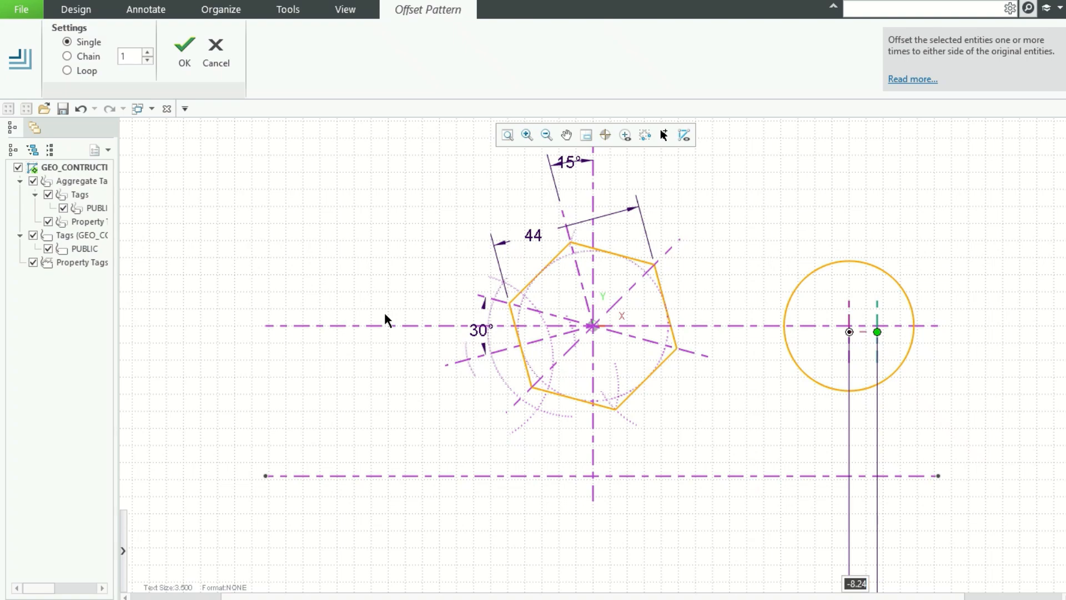
pyautogui.write('-140.5')
pyautogui.press('Return')
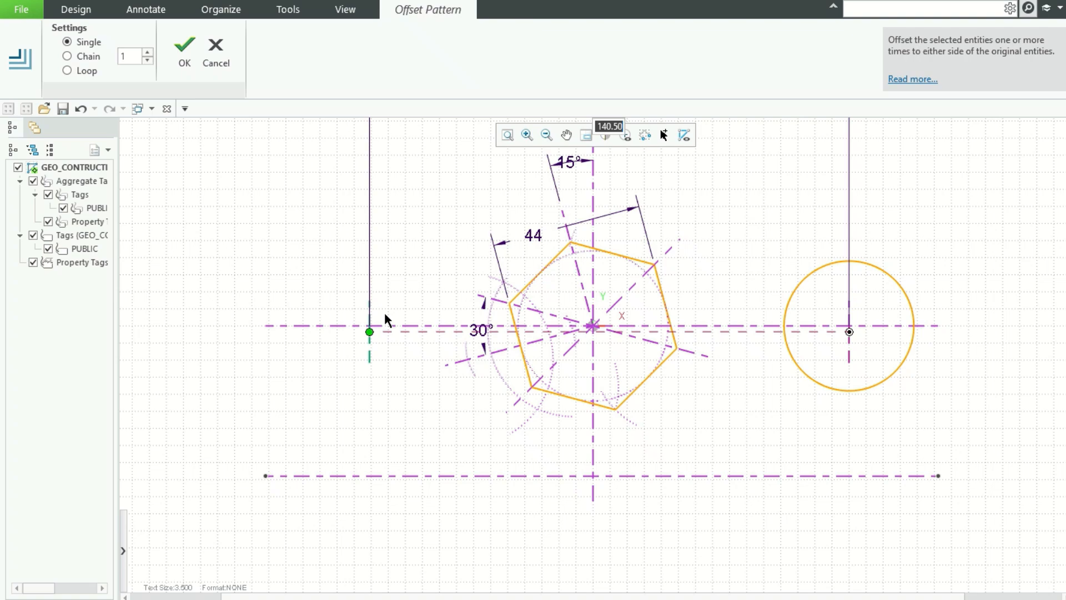
pyautogui.middleClick(422, 292)
# Step: Shorten the new vertical centreline to a short segment crossing the lower horizontal centreline
pyautogui.moveTo(370, 364); pyautogui.dragTo(365, 542)
pyautogui.moveTo(367, 299); pyautogui.dragTo(364, 435)
pyautogui.click(412, 427)
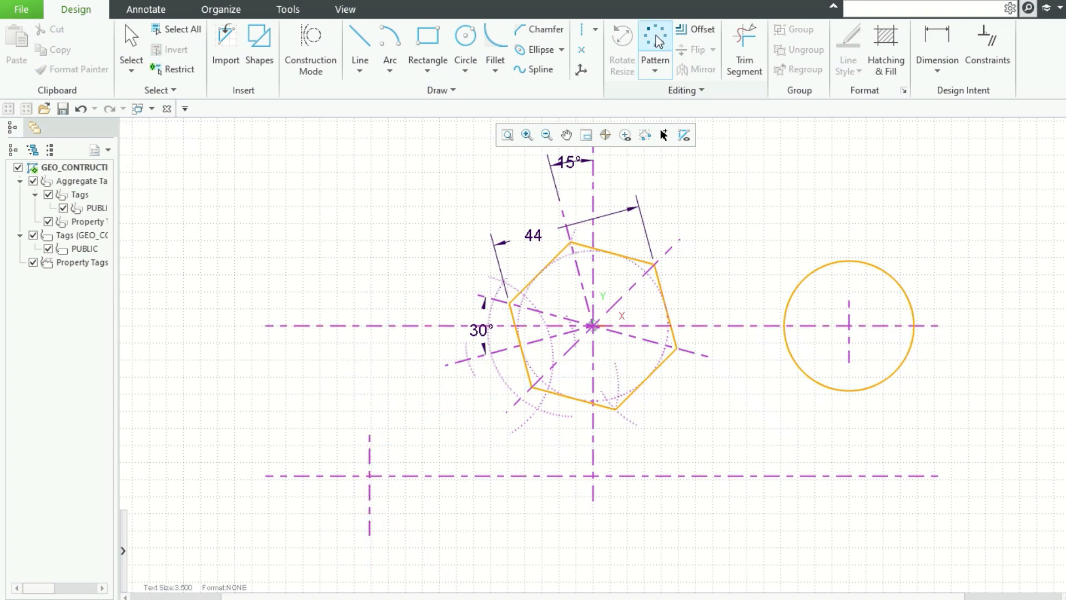
# Step: Draw a radius 19 circle centred where the new short centreline crosses the lower horizontal centreline
pyautogui.click(465, 39)
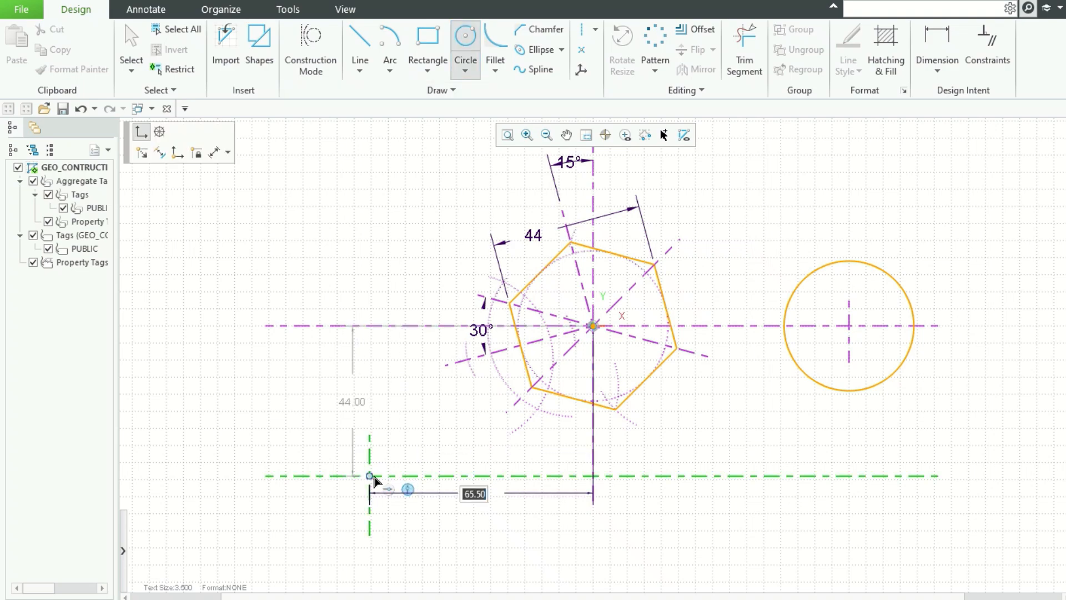
pyautogui.click(370, 476)
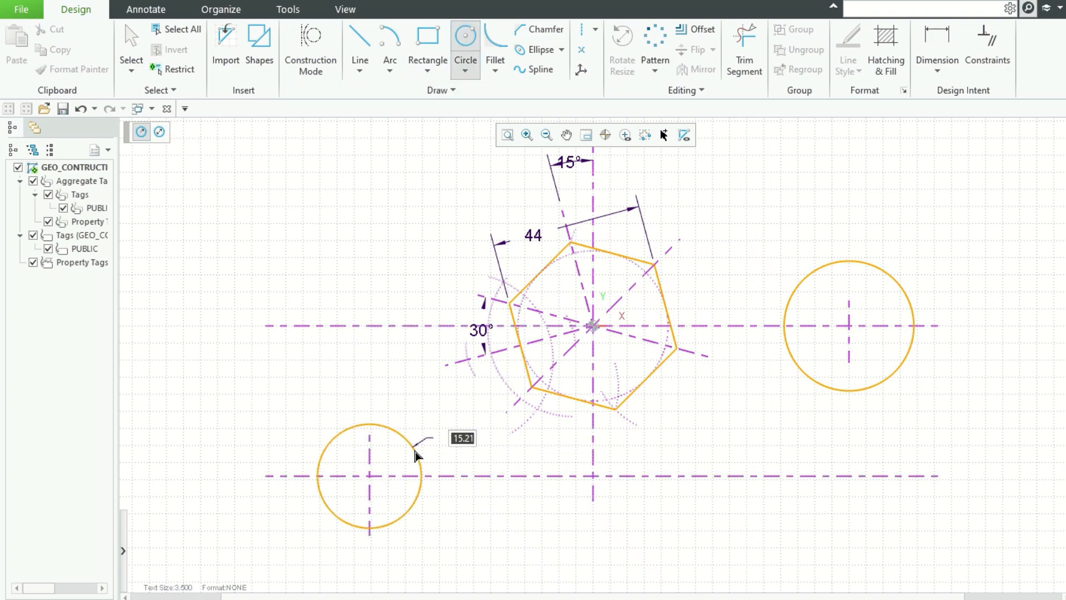
pyautogui.rightClick(401, 383)
pyautogui.click(369, 476)
pyautogui.press('Tab')
pyautogui.write('19')
pyautogui.press('Tab')
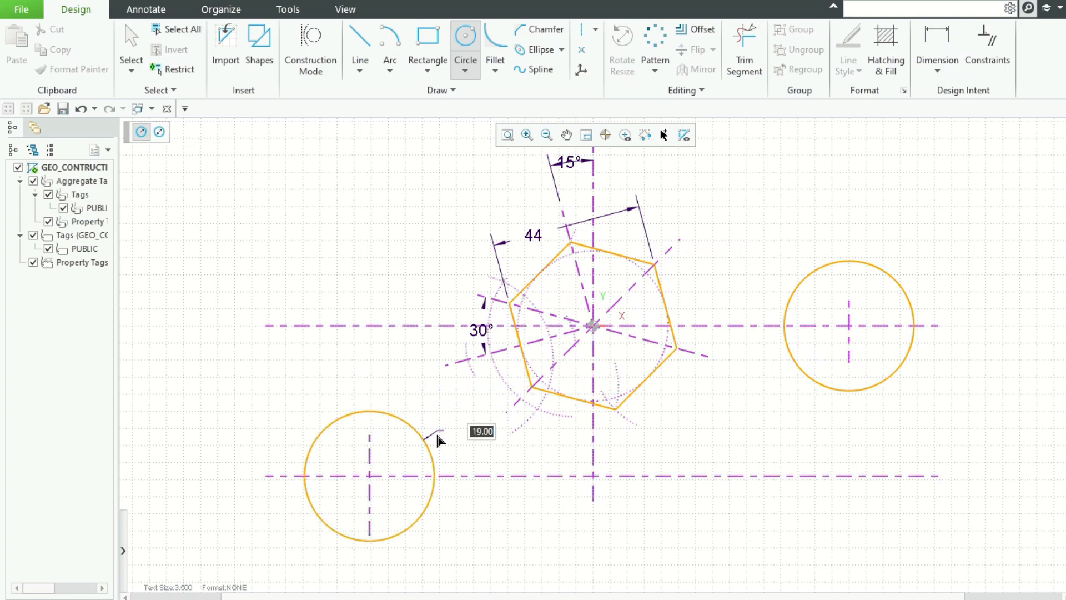
pyautogui.press('Return')
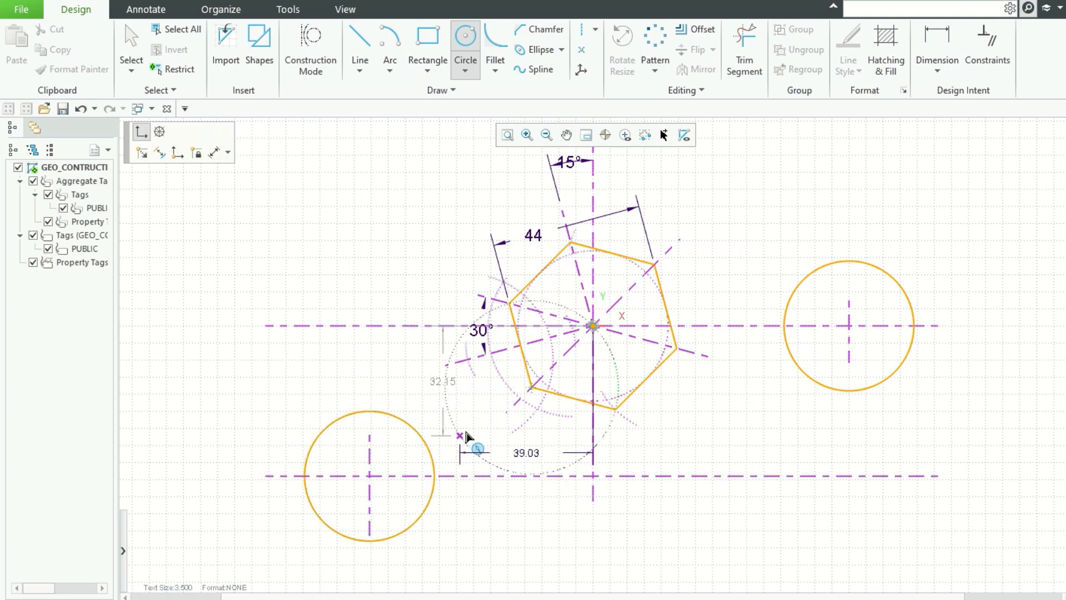
pyautogui.press('Escape')
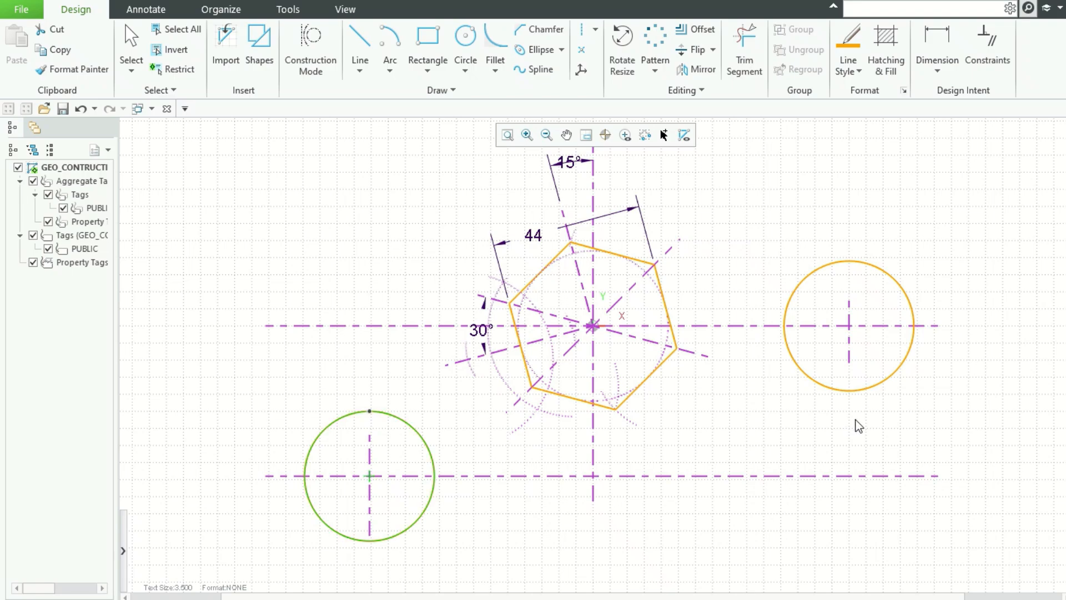
pyautogui.scroll(-1, 729, 297)
pyautogui.scroll(2, 729, 297)
pyautogui.scroll(-1, 755, 241)
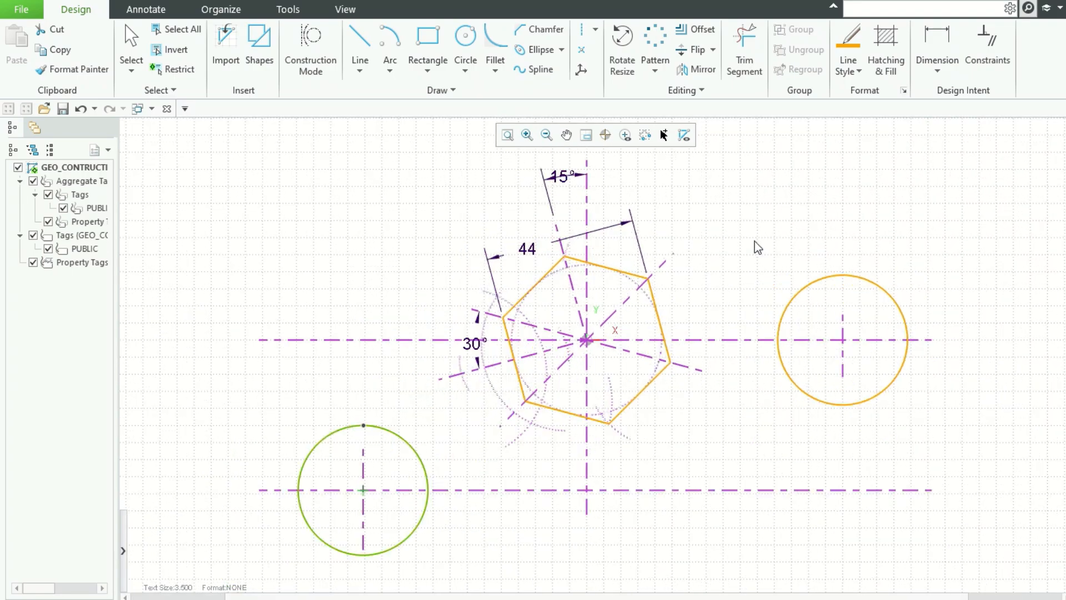
# Step: Draw a radius 44 circle centred on the hexagon's centre
pyautogui.click(466, 42)
pyautogui.click(587, 340)
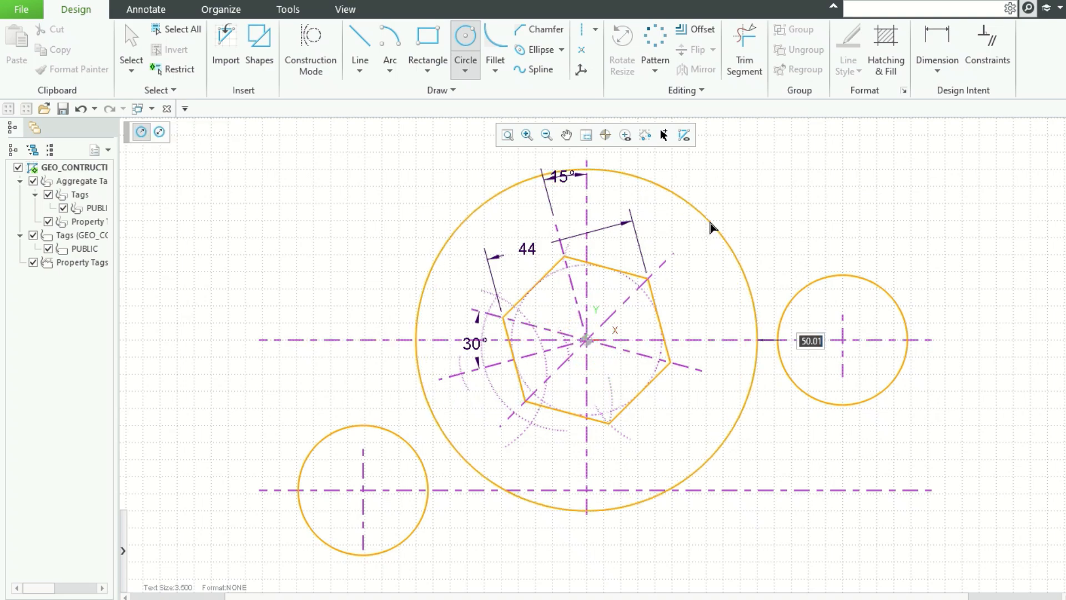
pyautogui.write('44')
pyautogui.press('Return')
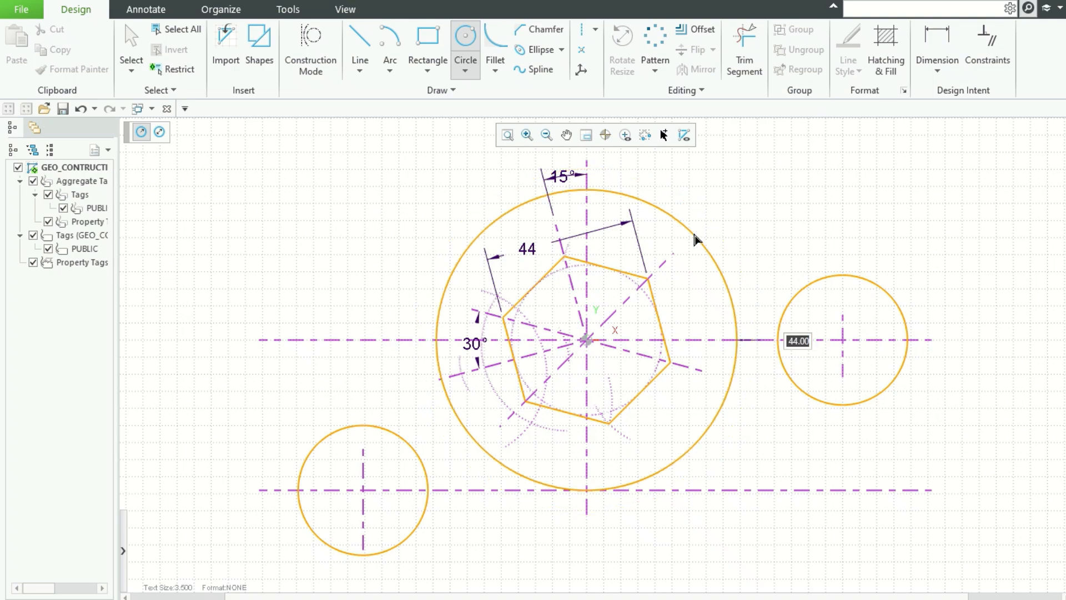
pyautogui.middleClick(749, 220)
pyautogui.middleClick(749, 220)
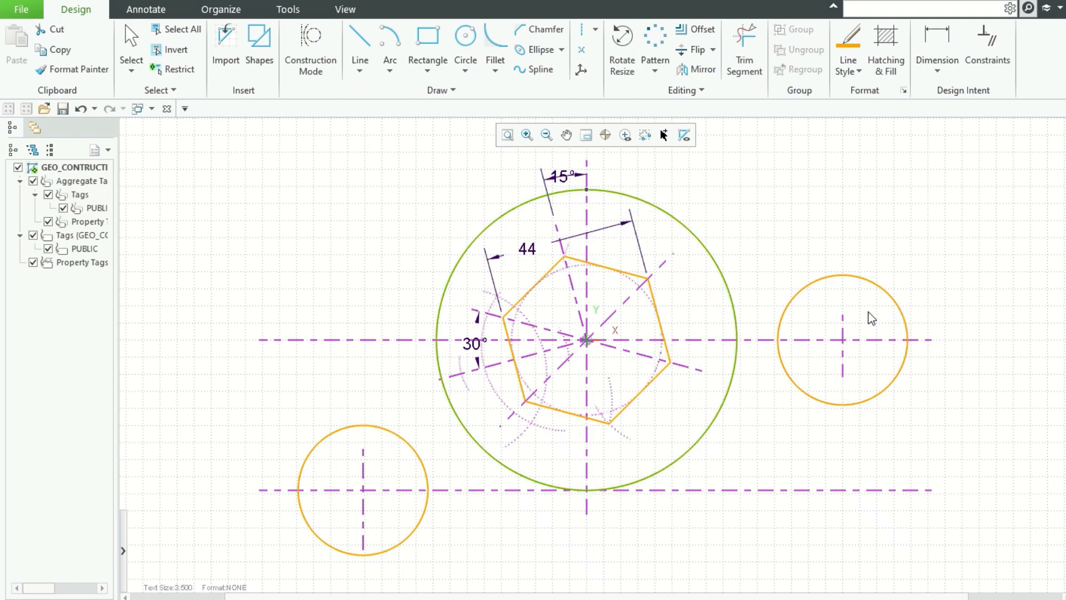
pyautogui.scroll(1, 878, 298)
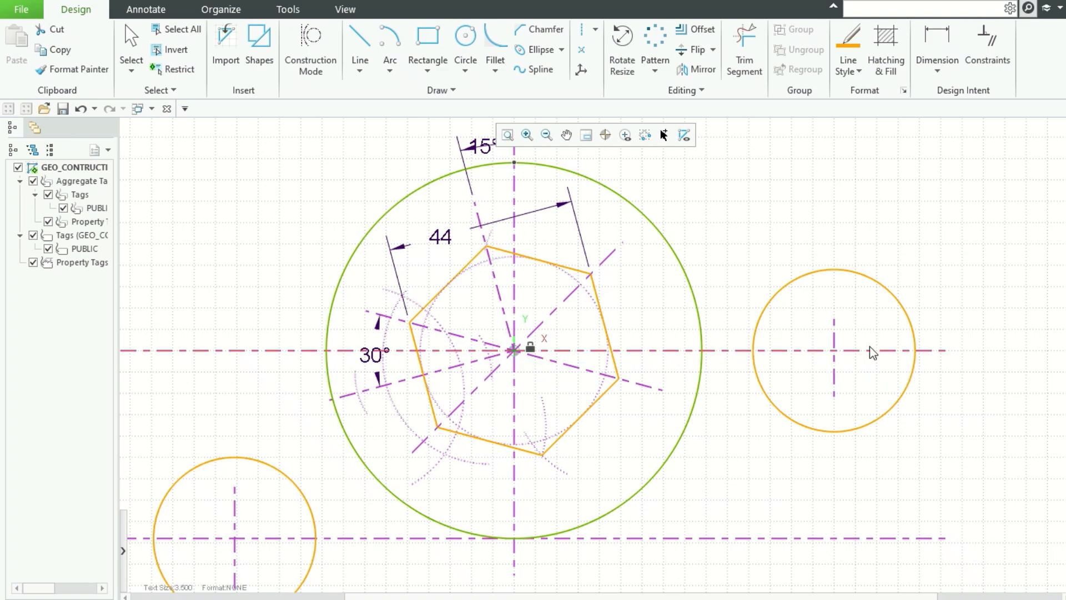
pyautogui.click(387, 37)
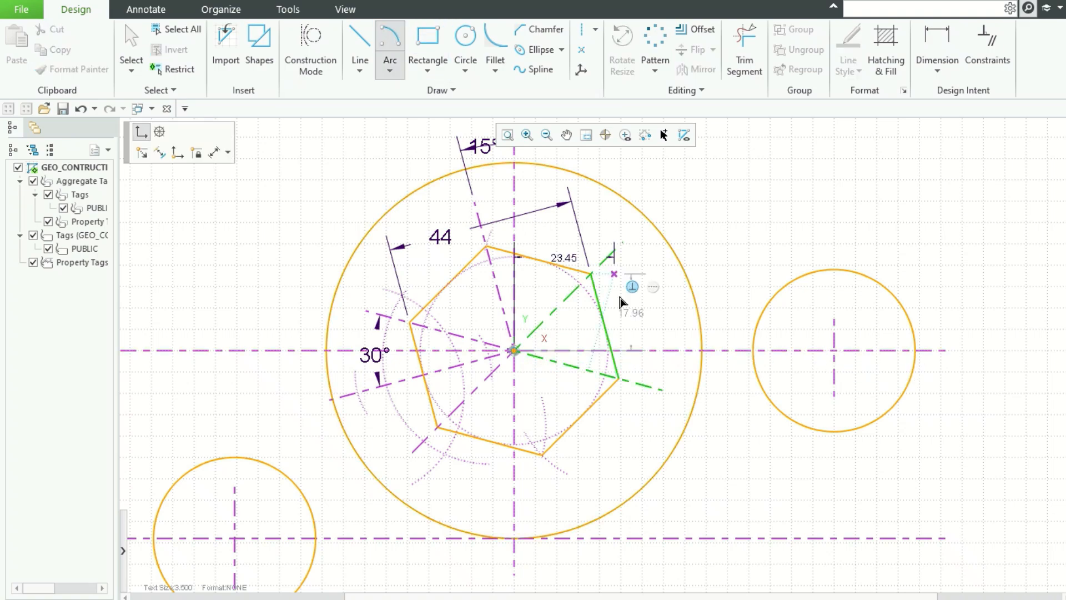
pyautogui.click(513, 351)
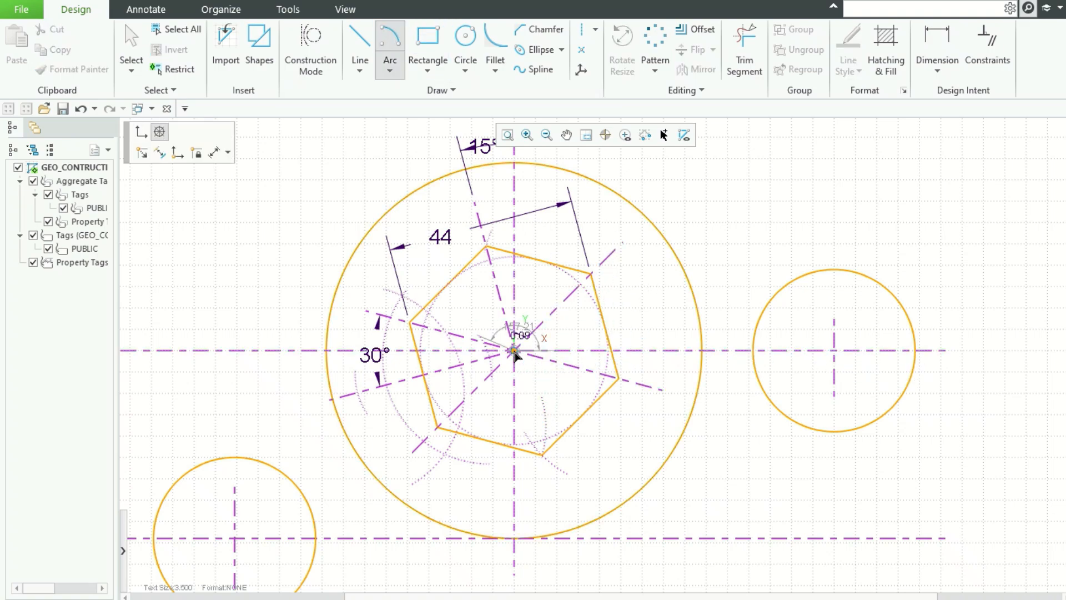
pyautogui.click(833, 354)
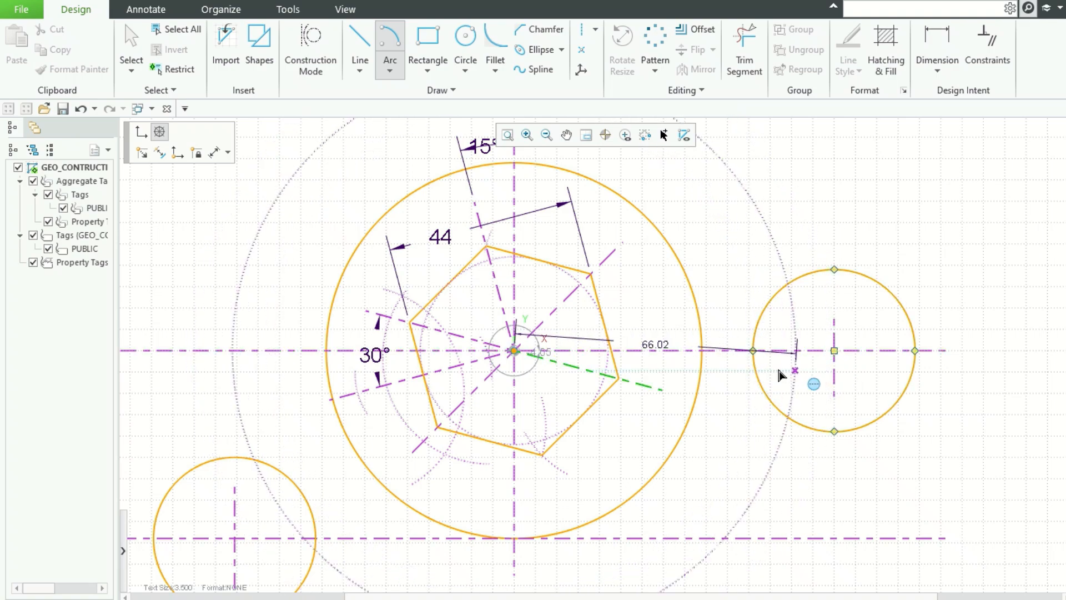
pyautogui.write('32')
pyautogui.press('Return')
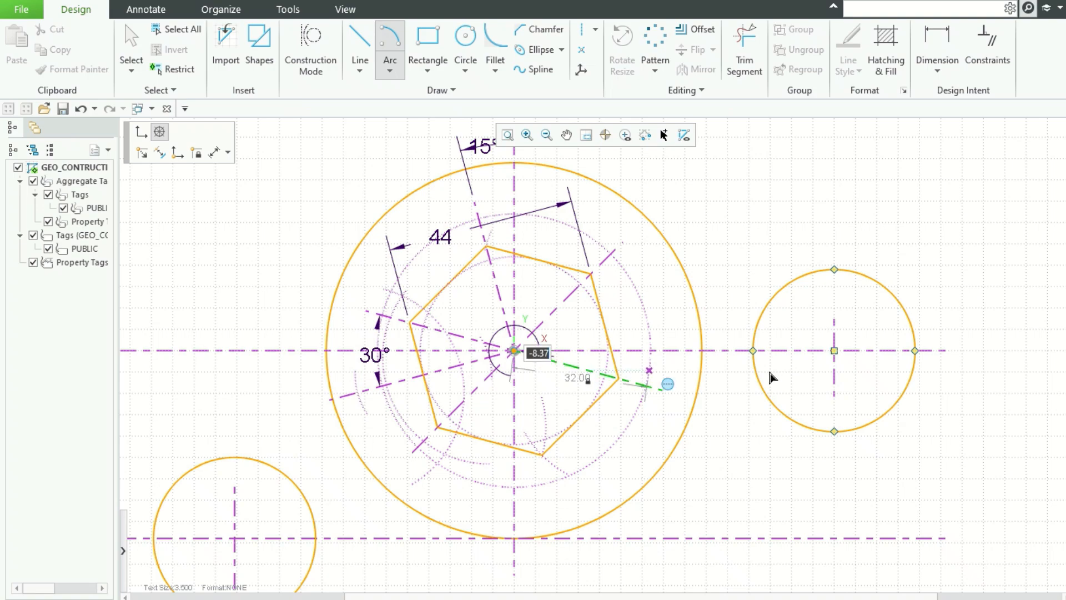
pyautogui.press('Escape')
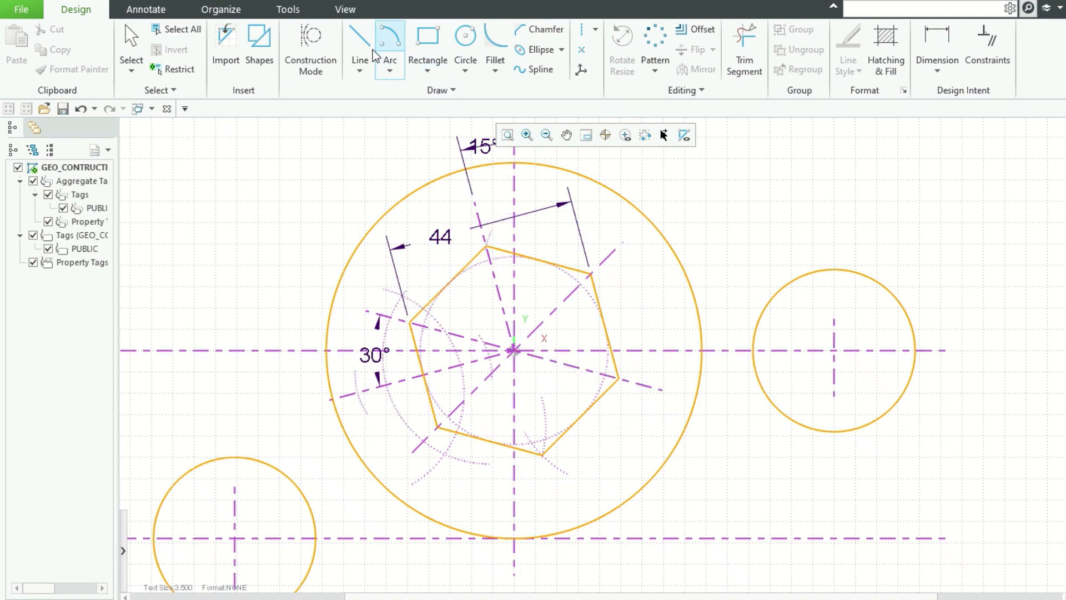
# Step: Draw a radius 62 arc centred on the hexagon's centre, sweeping past the right circle
pyautogui.click(389, 47)
pyautogui.click(514, 351)
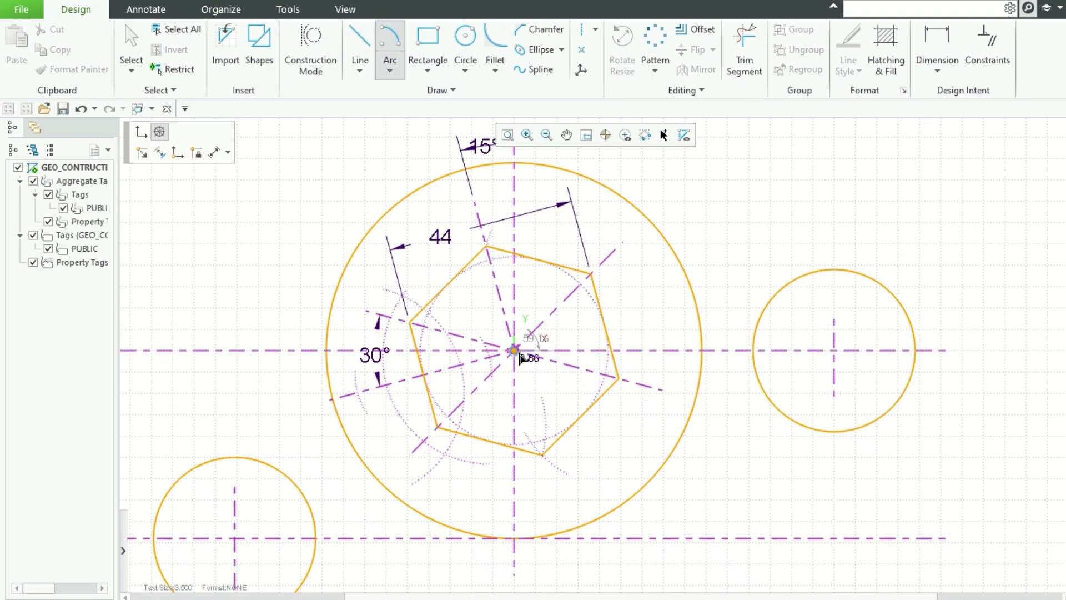
pyautogui.press('Tab')
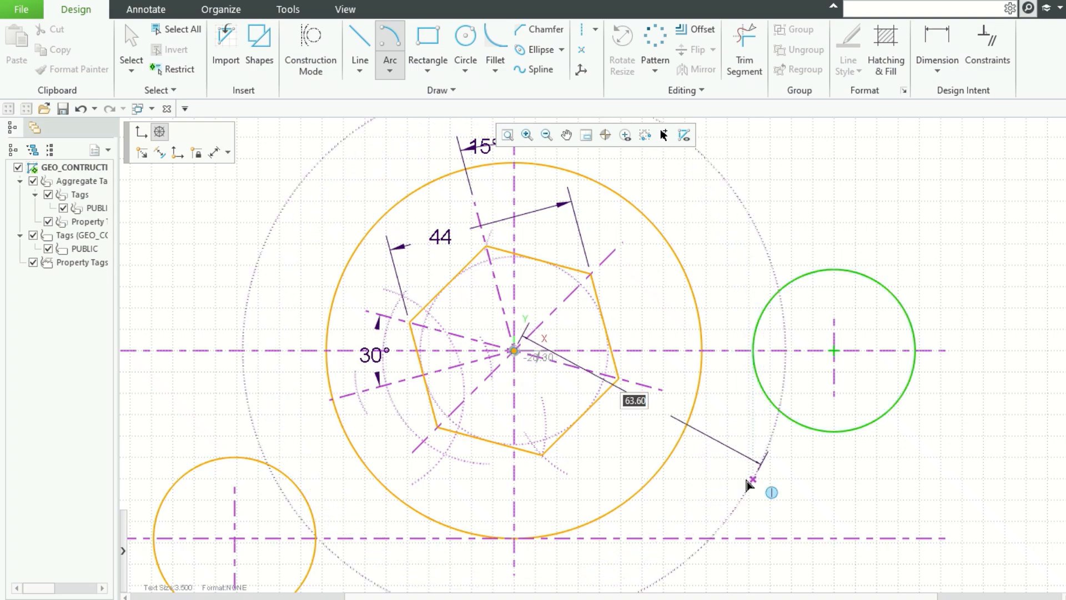
pyautogui.write('62')
pyautogui.press('Tab')
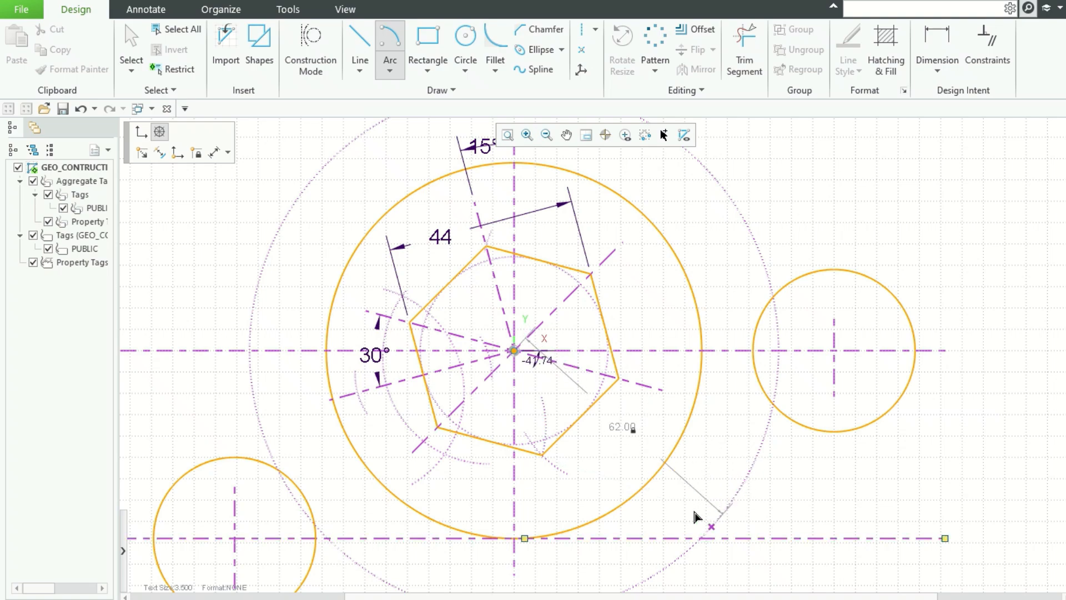
pyautogui.click(653, 558)
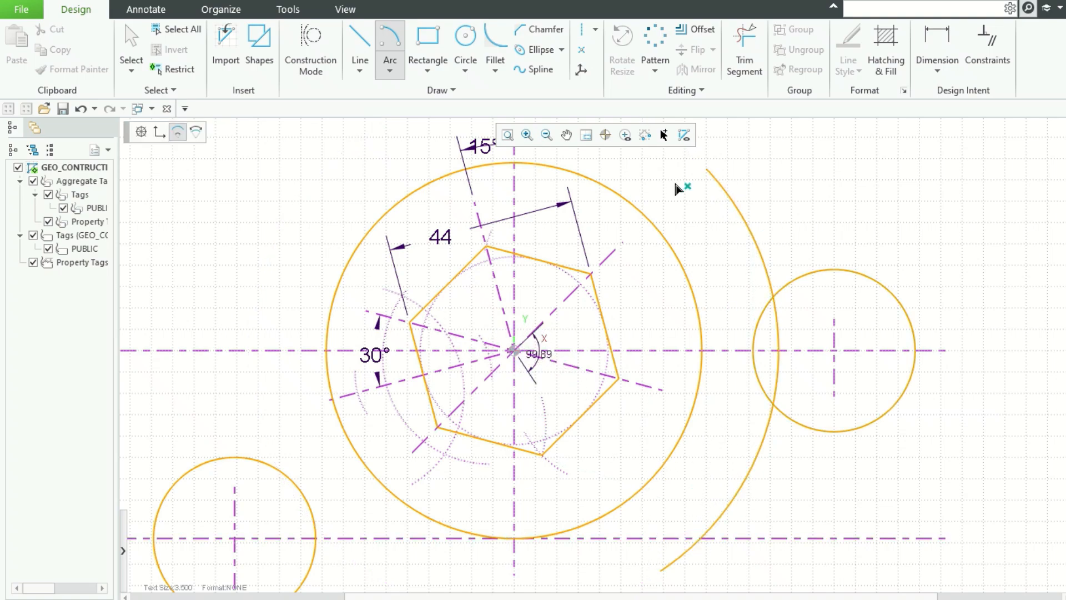
pyautogui.click(624, 171)
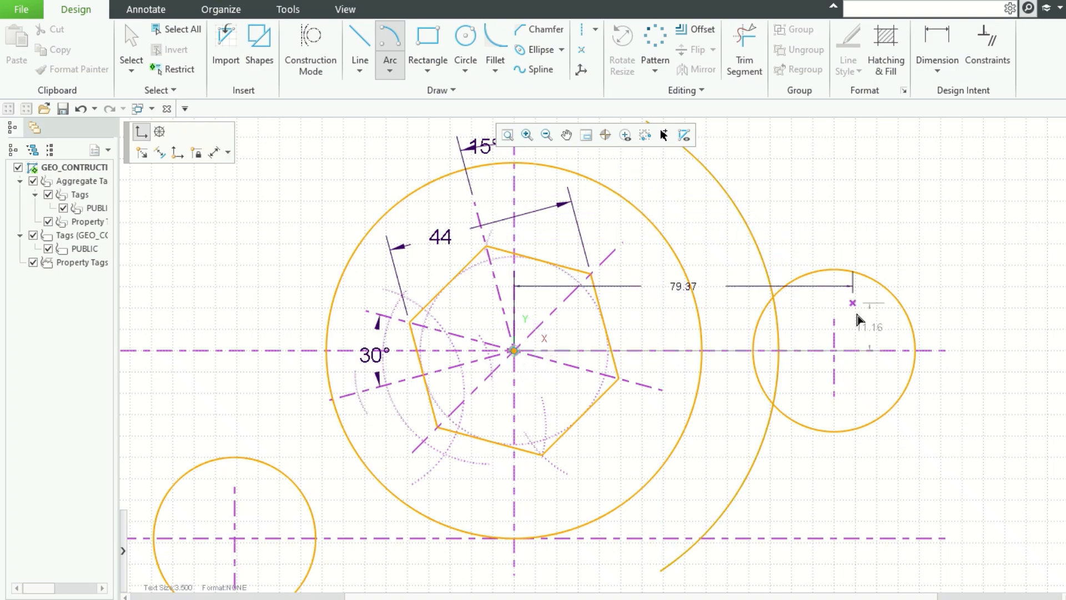
# Step: Draw a radius 62 arc centred on the right circle's centre, crossing the first arc
pyautogui.click(834, 351)
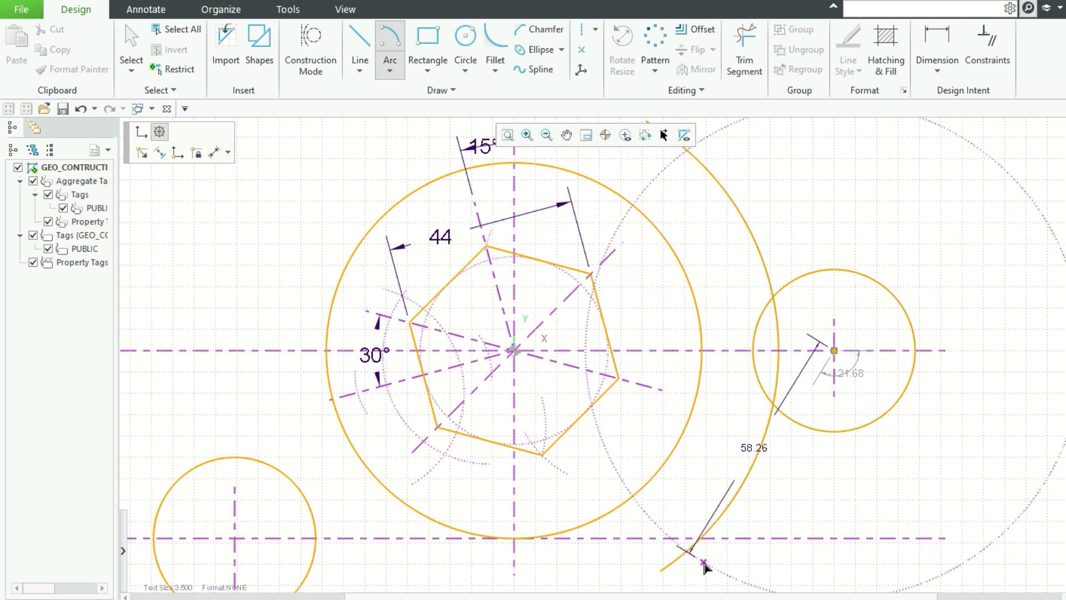
pyautogui.click(708, 571)
pyautogui.write('6')
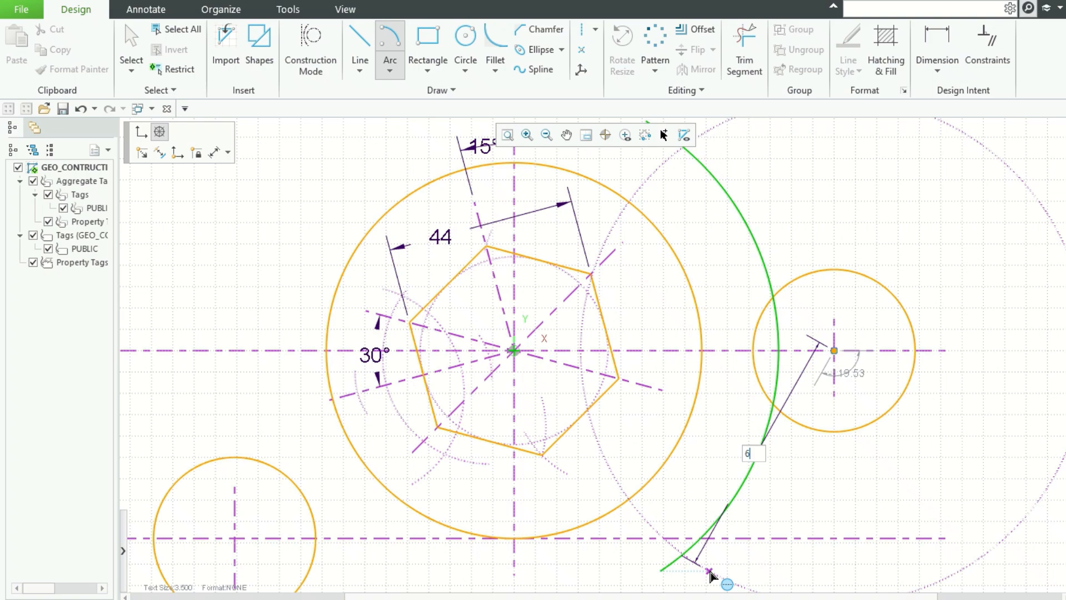
pyautogui.write('2')
pyautogui.press('Tab')
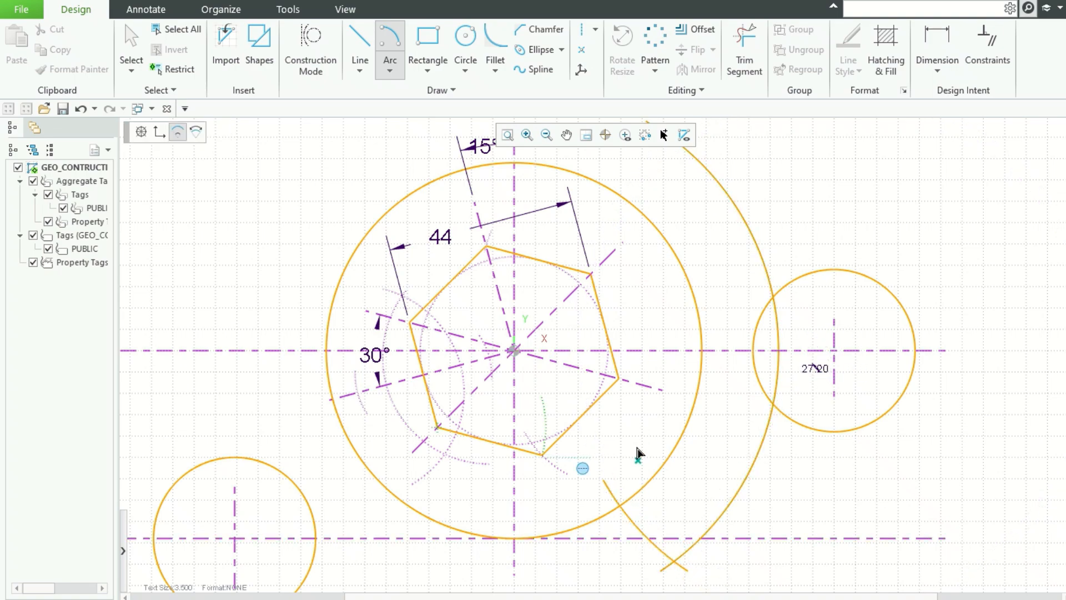
pyautogui.click(745, 152)
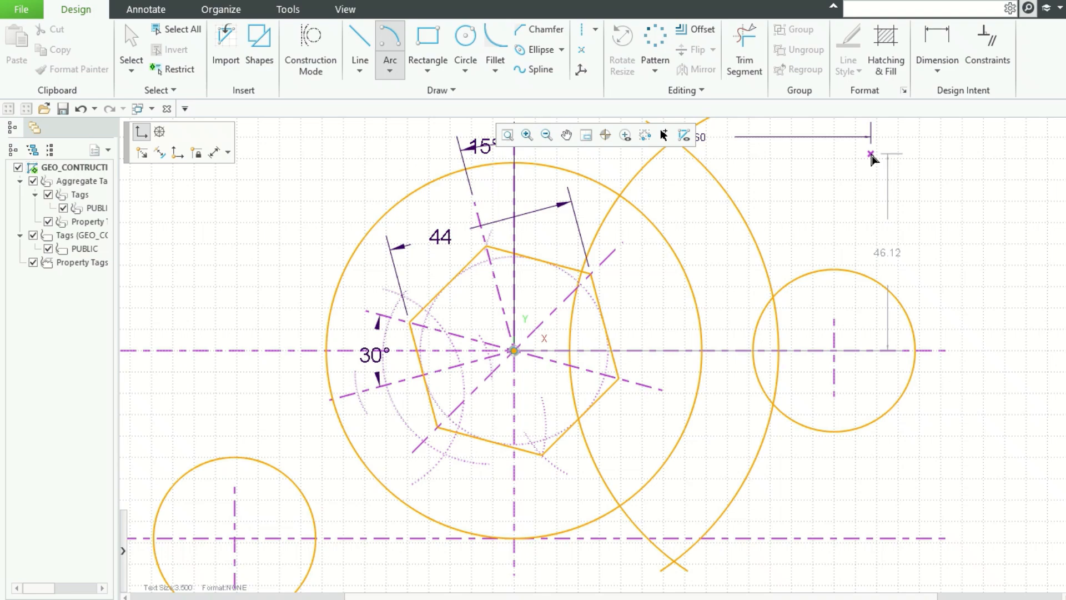
pyautogui.middleClick(871, 154)
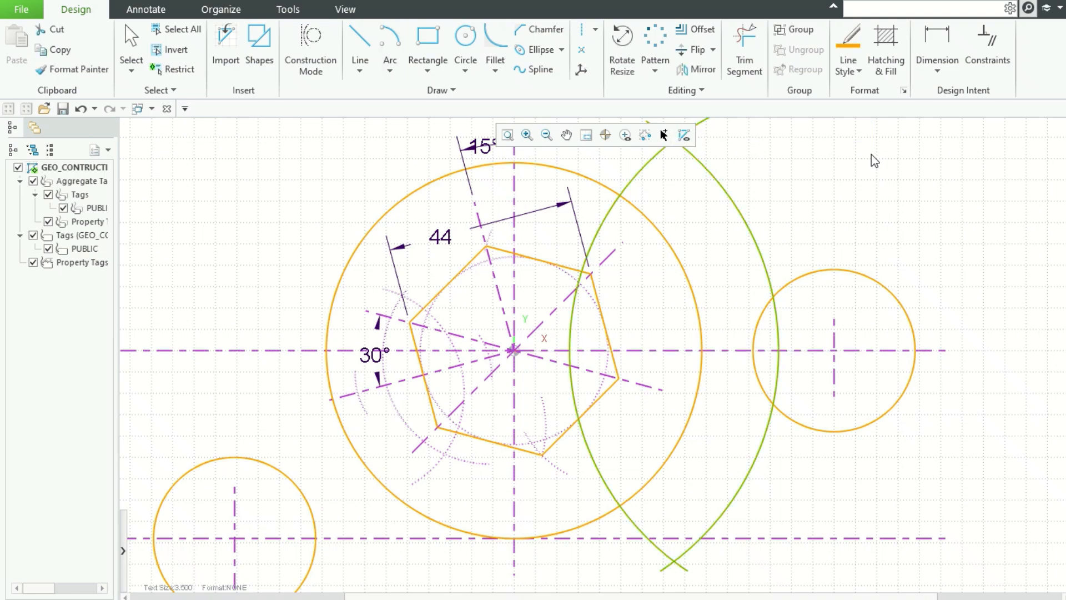
# Step: Convert both radius 62 arcs into construction geometry
pyautogui.rightClick(743, 214)
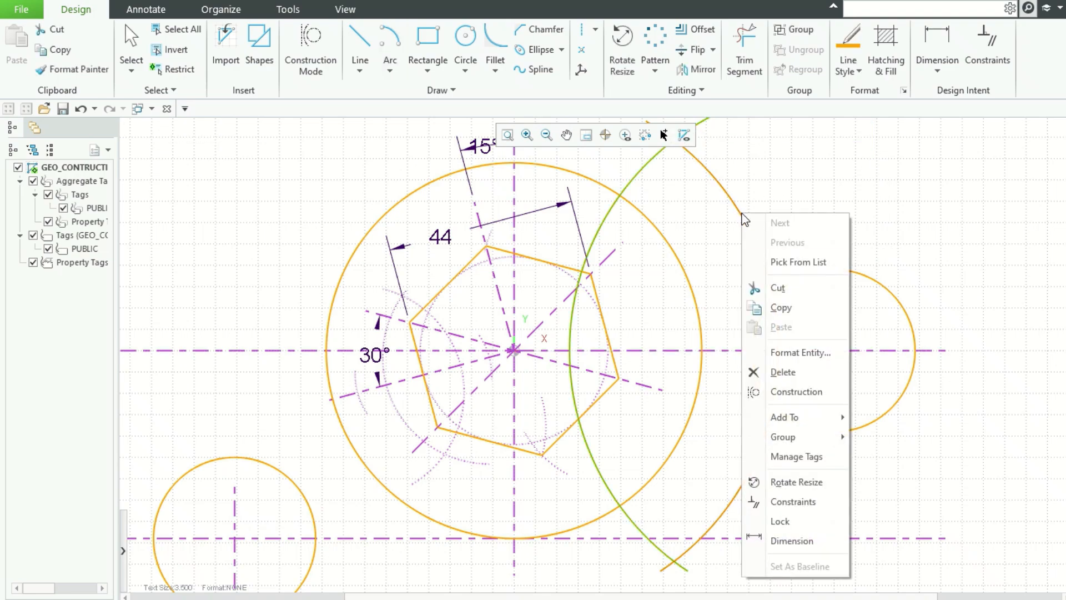
pyautogui.click(798, 392)
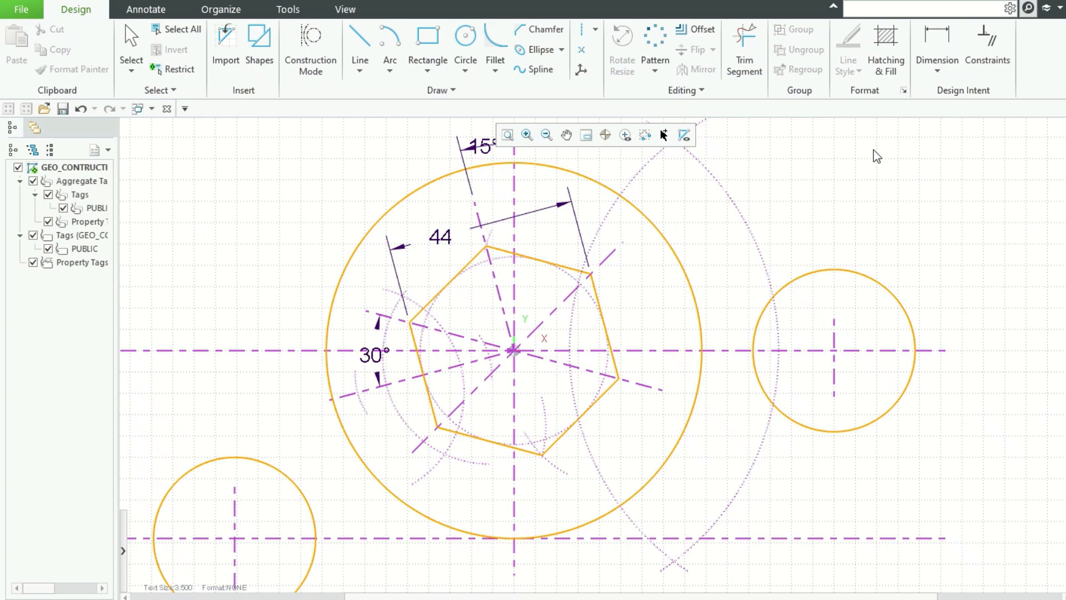
# Step: Draw a vertical line ending at the lower intersection of the two construction arcs
pyautogui.click(357, 50)
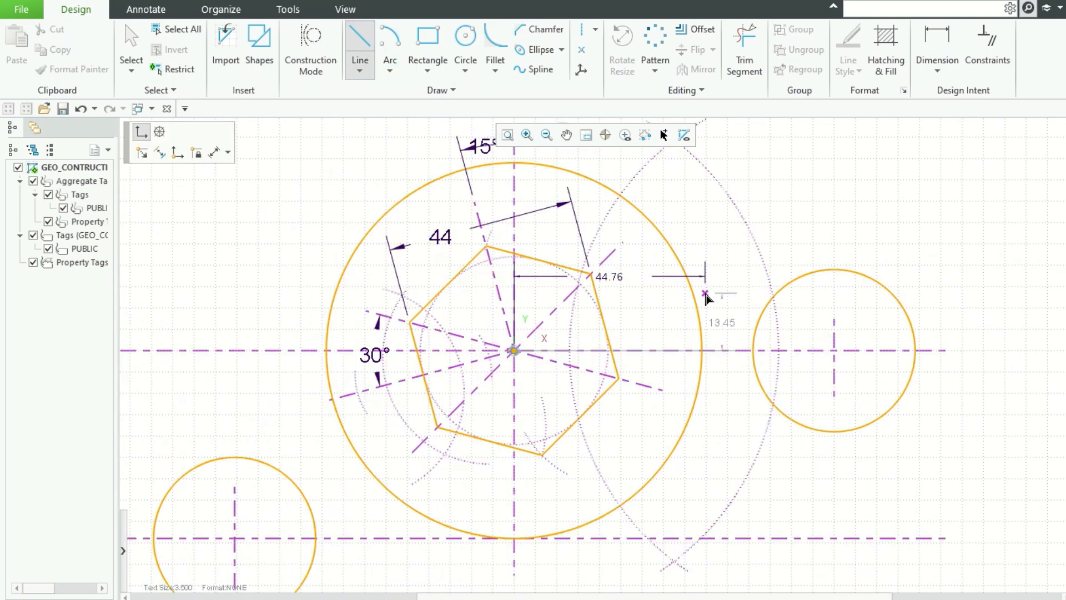
pyautogui.scroll(-3, 711, 289)
pyautogui.scroll(3, 700, 227)
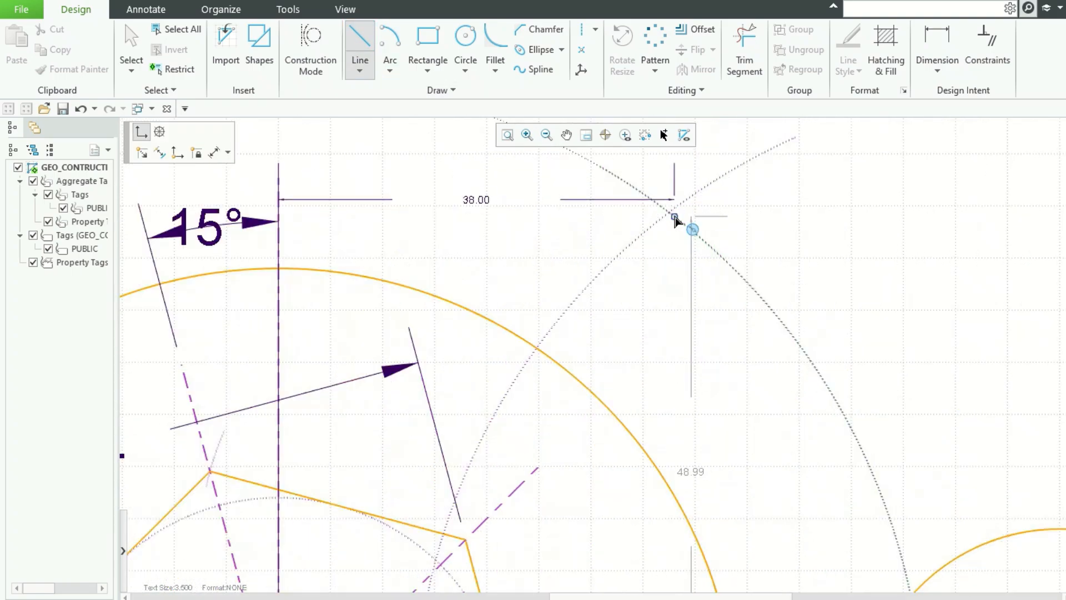
pyautogui.scroll(2, 689, 272)
pyautogui.scroll(-5, 686, 268)
pyautogui.scroll(-1, 685, 269)
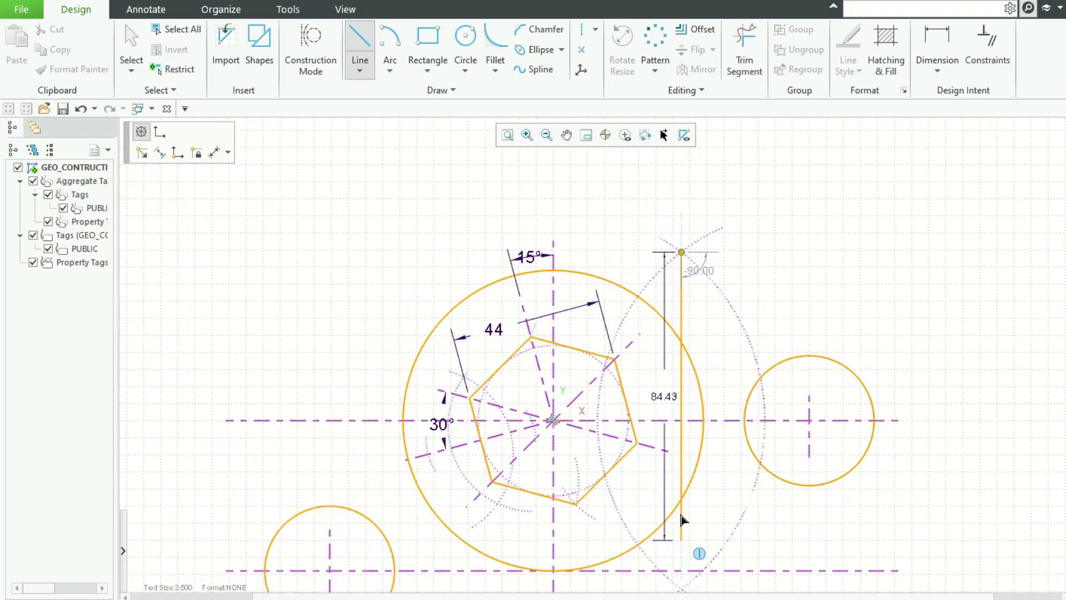
pyautogui.scroll(-3, 678, 435)
pyautogui.scroll(2, 682, 441)
pyautogui.scroll(-2, 683, 548)
pyautogui.scroll(4, 678, 543)
pyautogui.scroll(4, 702, 530)
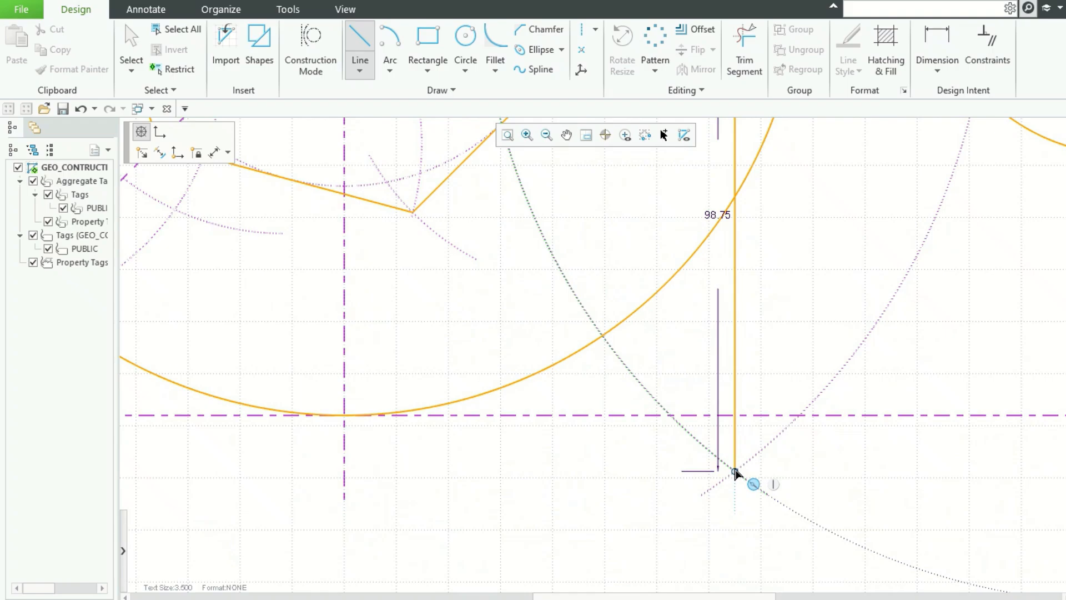
pyautogui.click(734, 471)
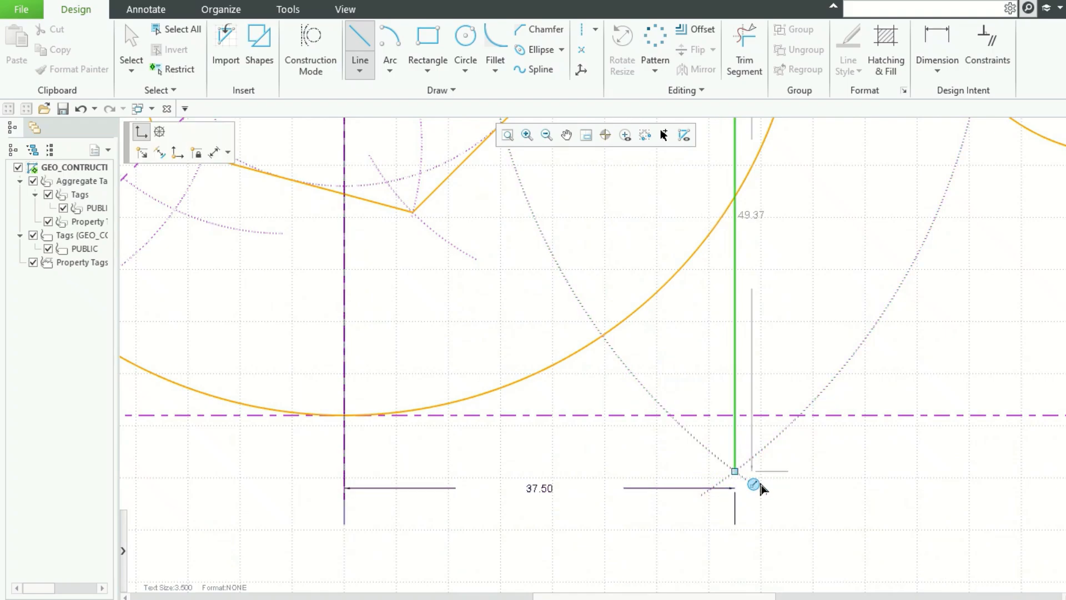
pyautogui.press('Escape')
# Step: Convert the new vertical line into construction geometry
pyautogui.scroll(-3, 683, 474)
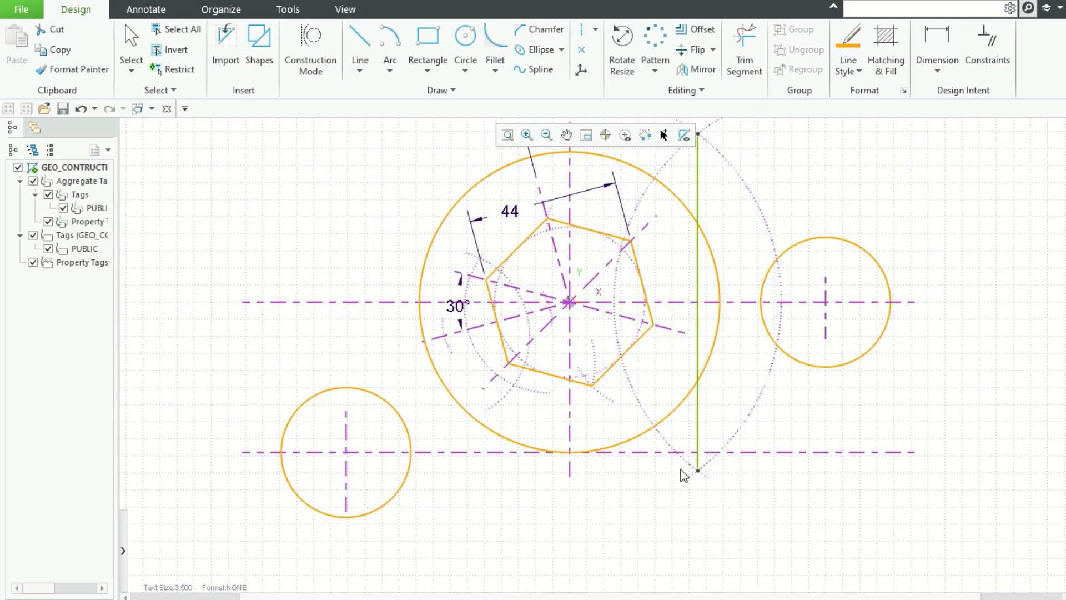
pyautogui.scroll(3, 777, 264)
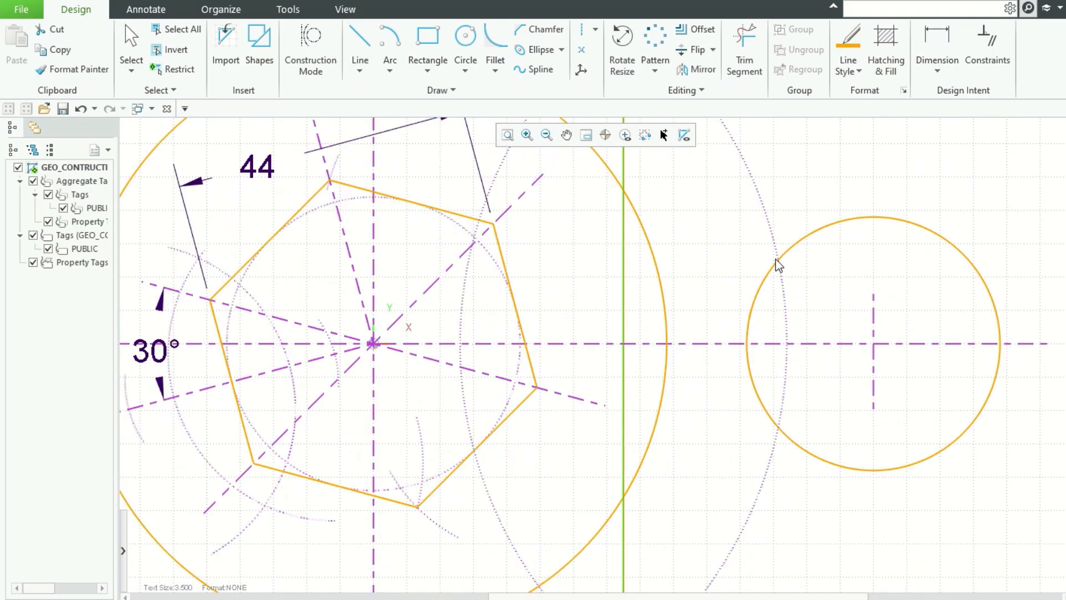
pyautogui.rightClick(625, 245)
pyautogui.moveTo(701, 445)
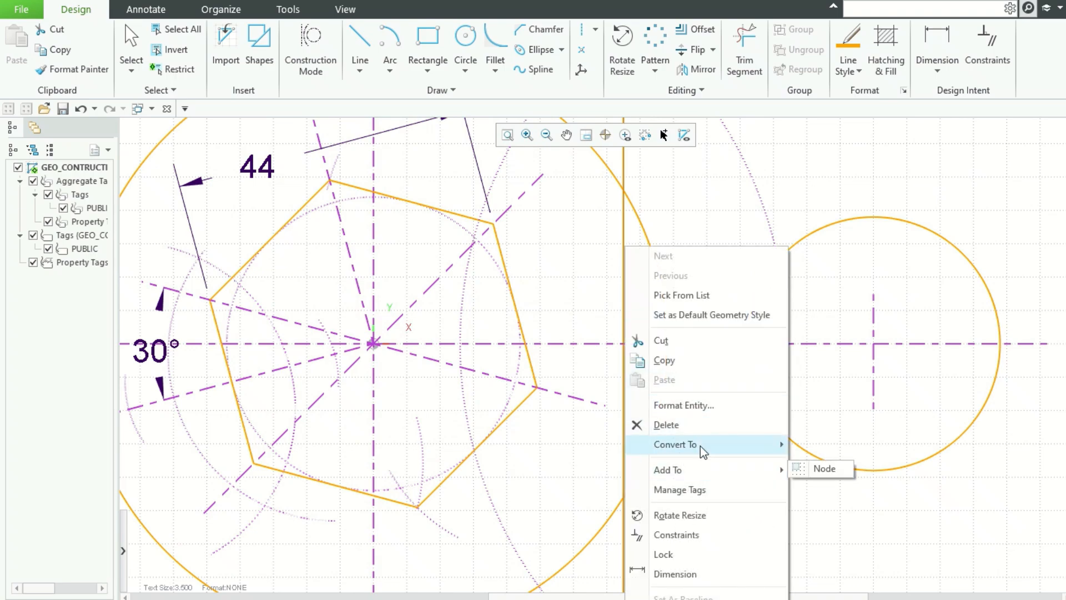
pyautogui.click(839, 444)
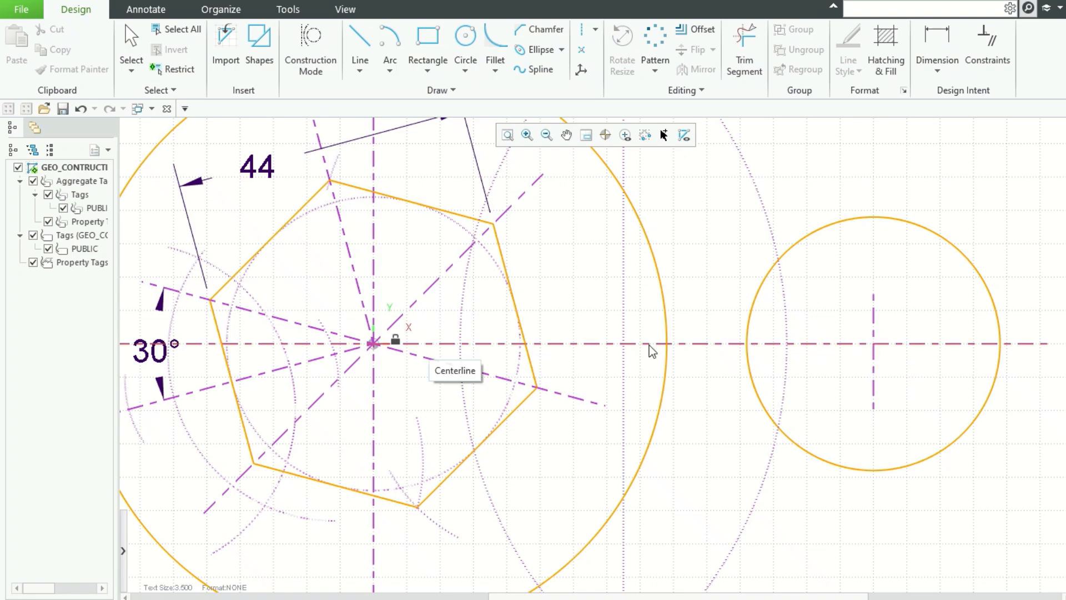
# Step: Draw a circle of radius 44-19 (25) centred on the hexagon's centre
pyautogui.scroll(1, 893, 353)
pyautogui.scroll(-4, 893, 354)
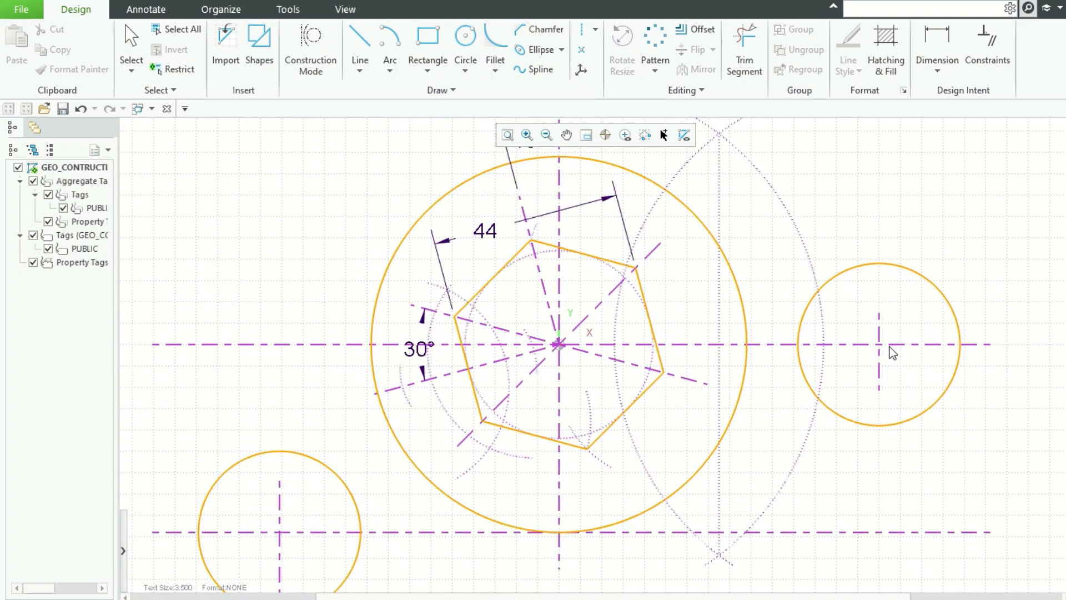
pyautogui.scroll(1, 948, 215)
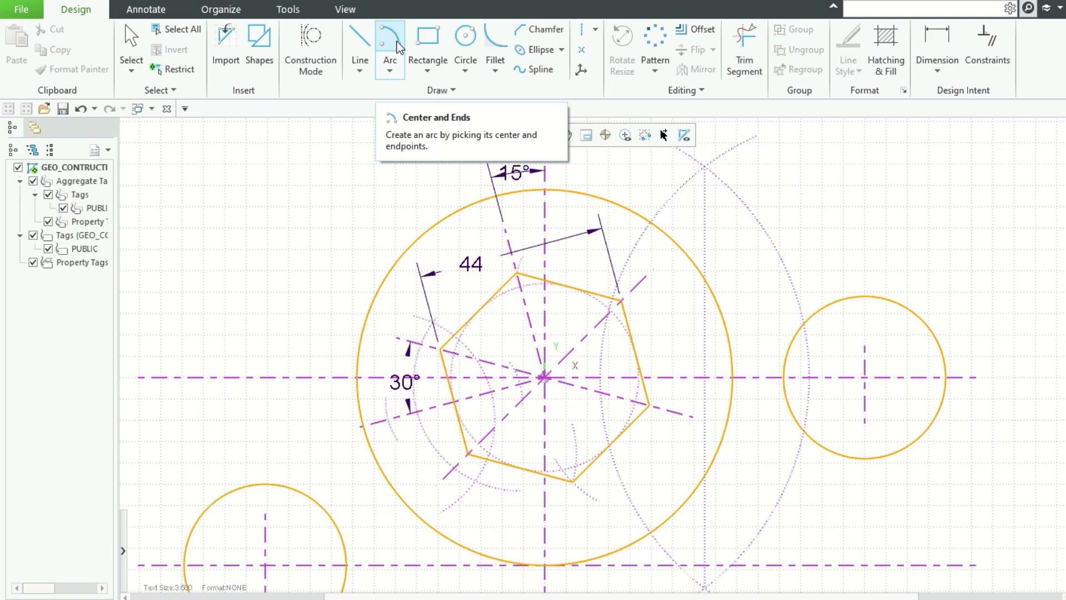
pyautogui.click(466, 39)
pyautogui.click(545, 377)
pyautogui.press('Tab')
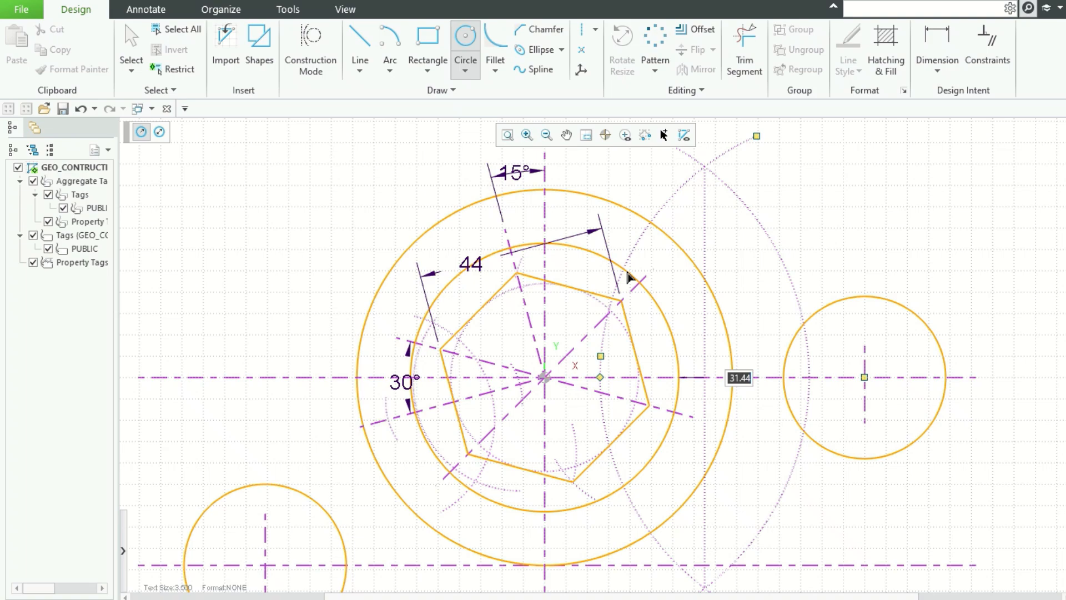
pyautogui.write('44-19')
pyautogui.press('Return')
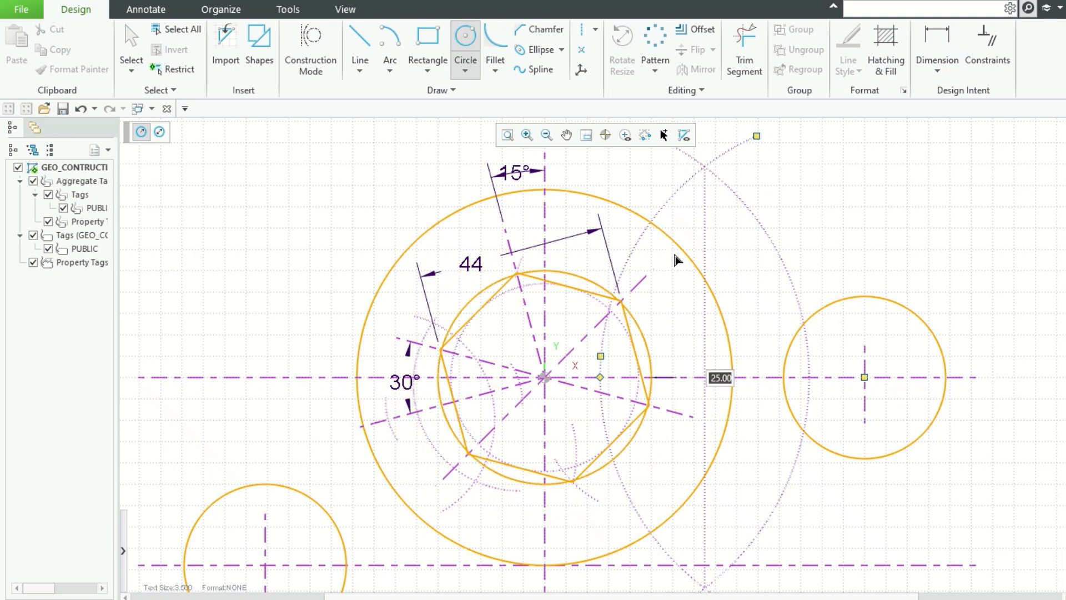
pyautogui.middleClick(648, 326)
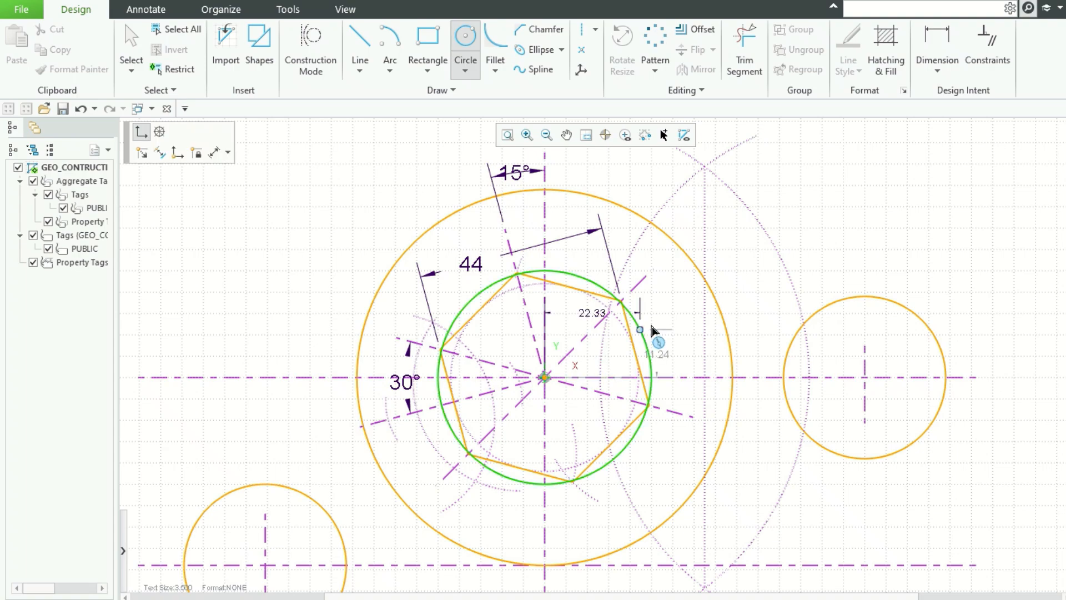
# Step: Draw an arc centred where the vertical construction line meets the horizontal centreline, starting at the hexagon's centre and sweeping upward
pyautogui.middleClick(652, 325)
pyautogui.scroll(1, 696, 298)
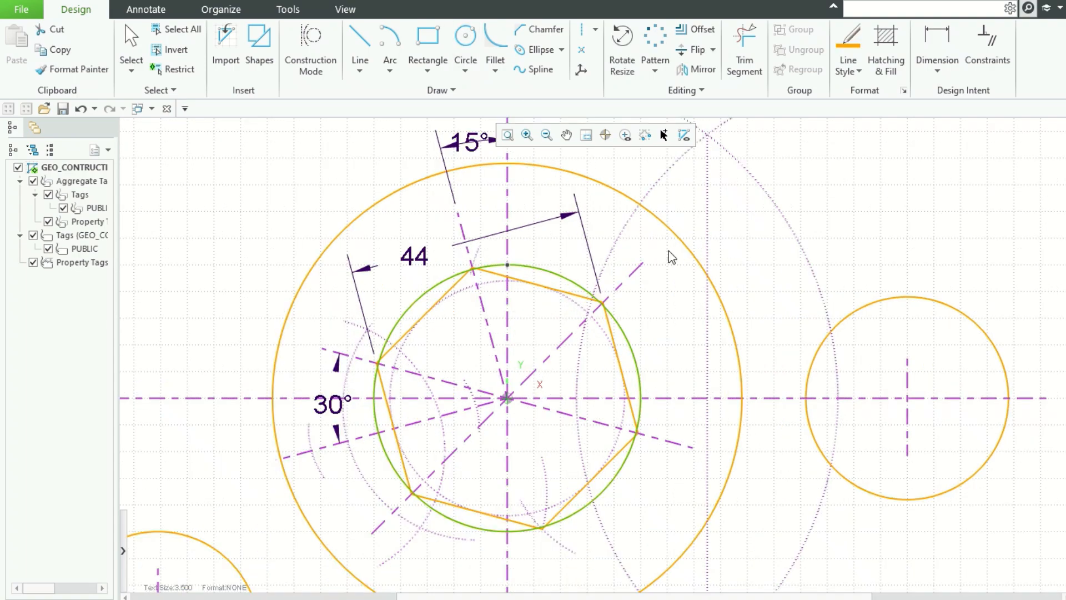
pyautogui.click(390, 42)
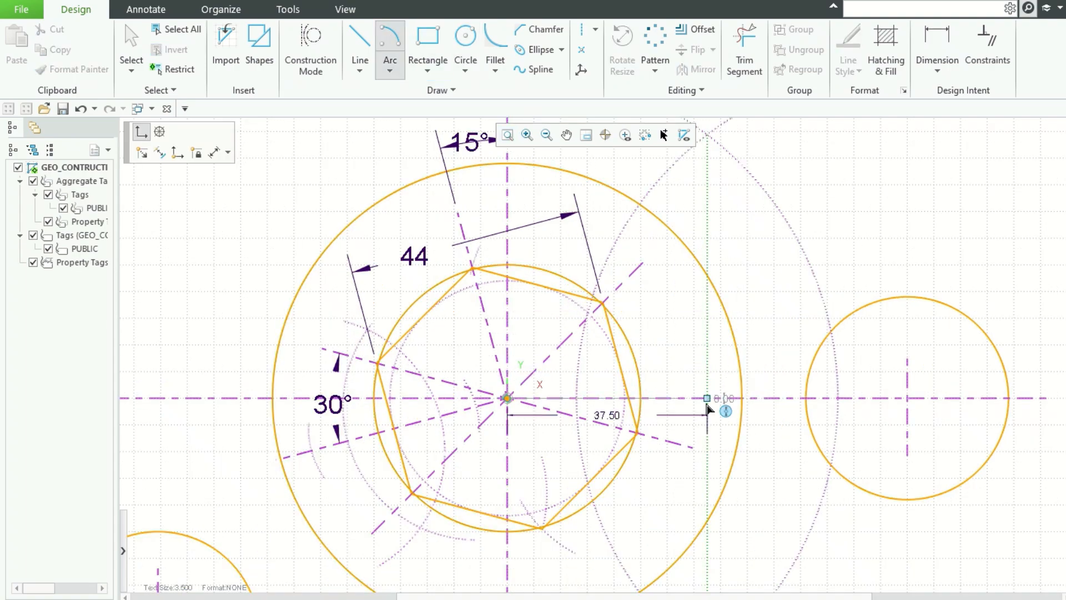
pyautogui.click(706, 399)
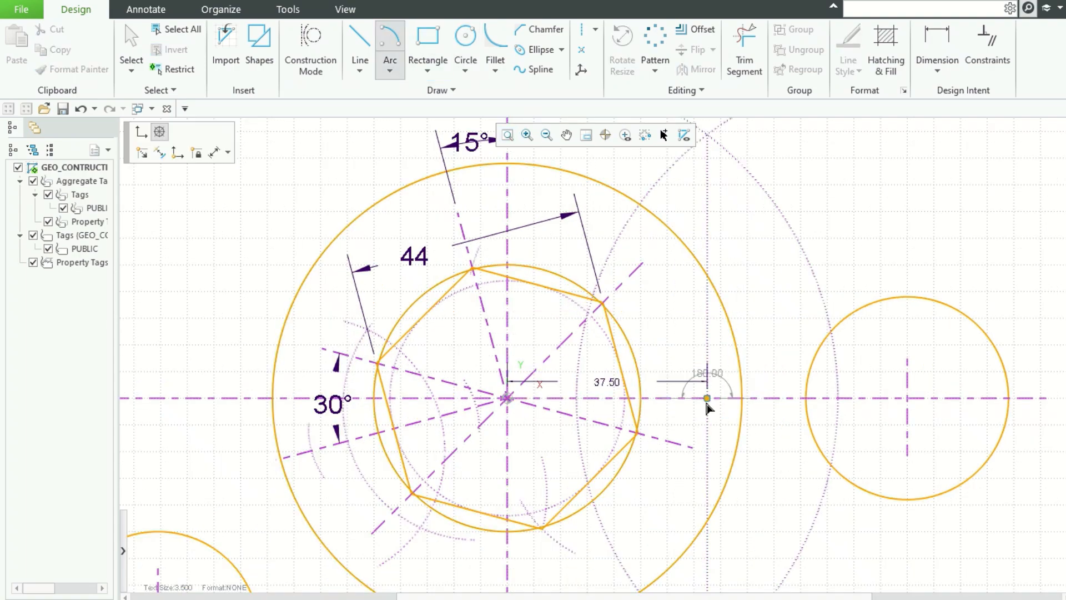
pyautogui.click(507, 398)
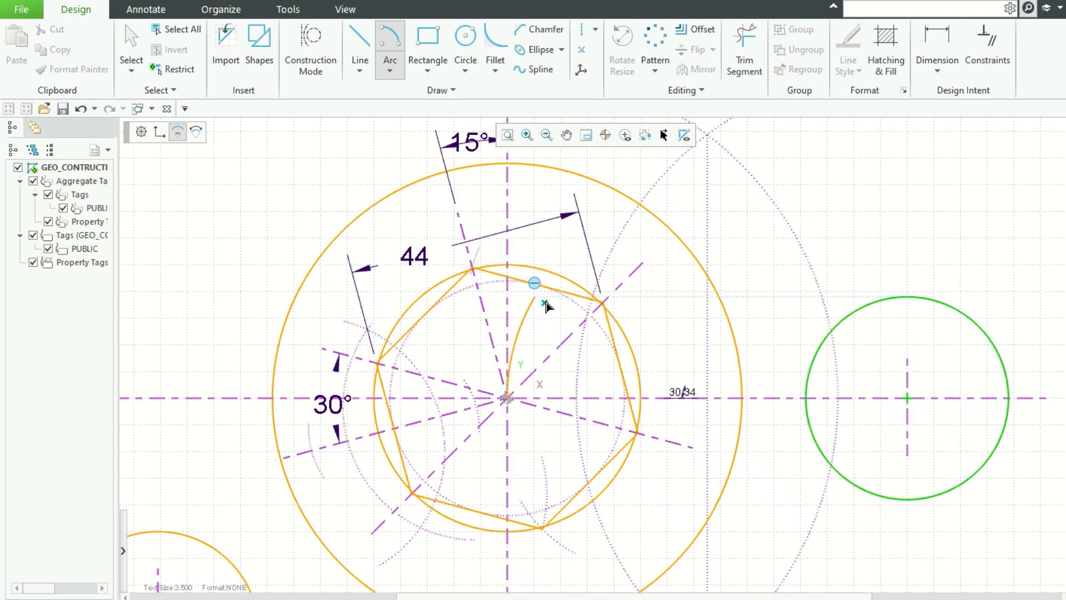
pyautogui.click(588, 244)
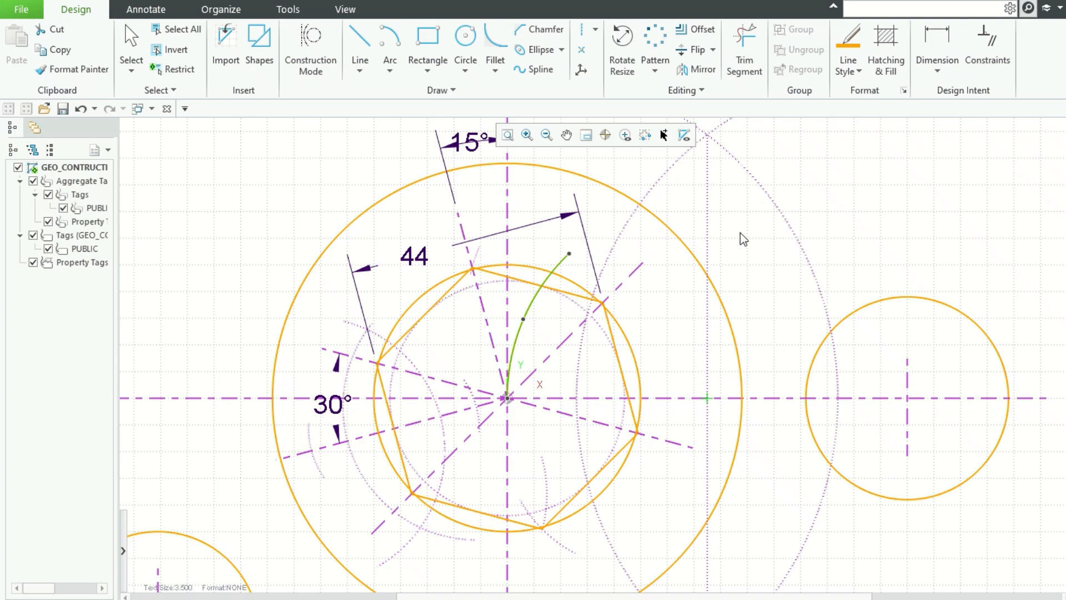
pyautogui.click(882, 136)
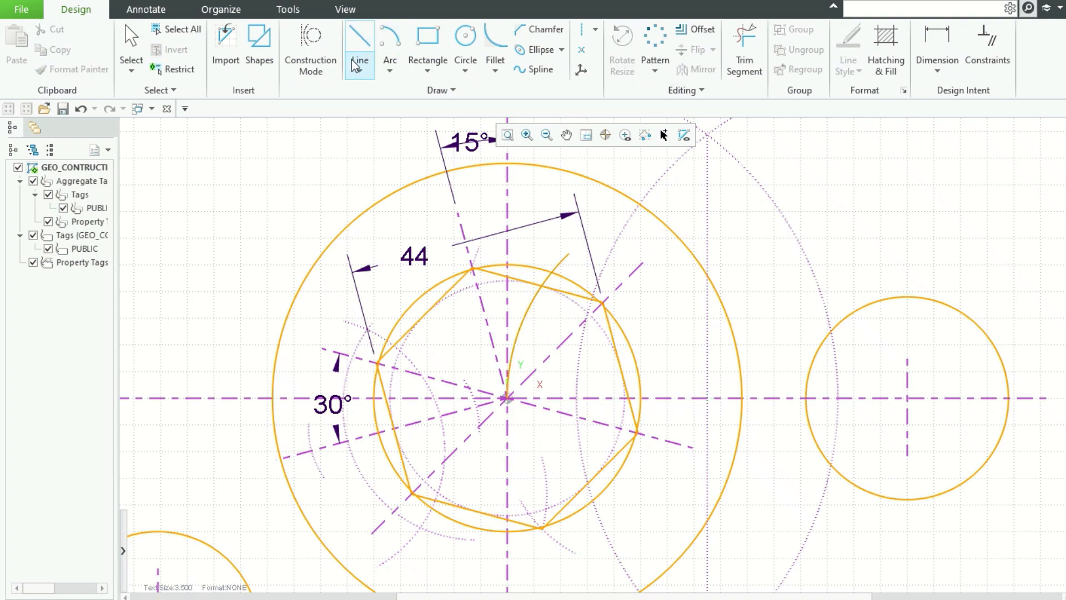
# Step: Convert the radius 25 circle around the hexagon into construction geometry
pyautogui.click(537, 269)
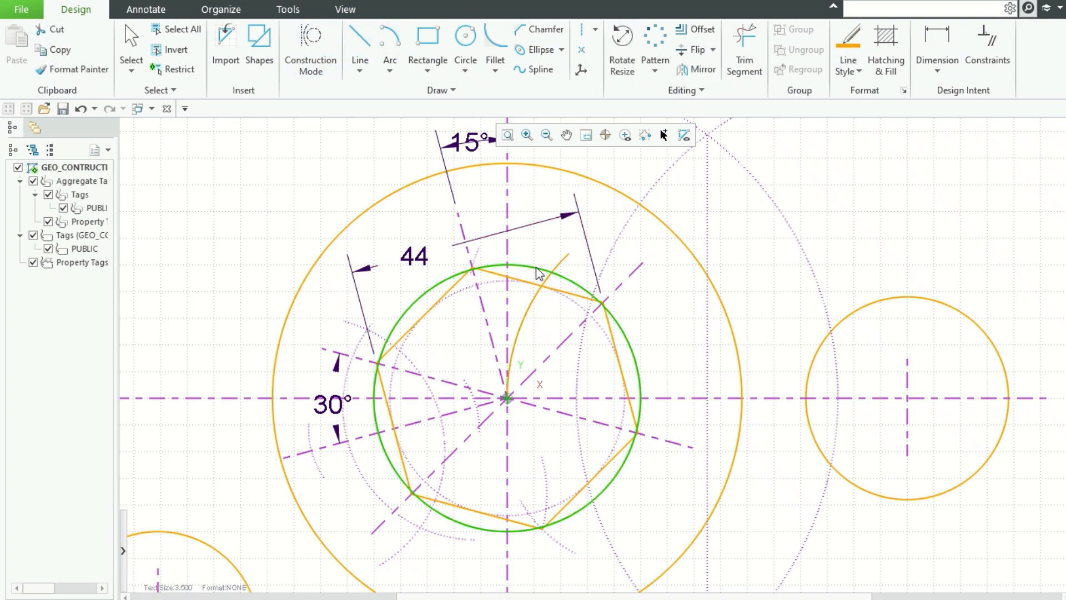
pyautogui.rightClick(537, 269)
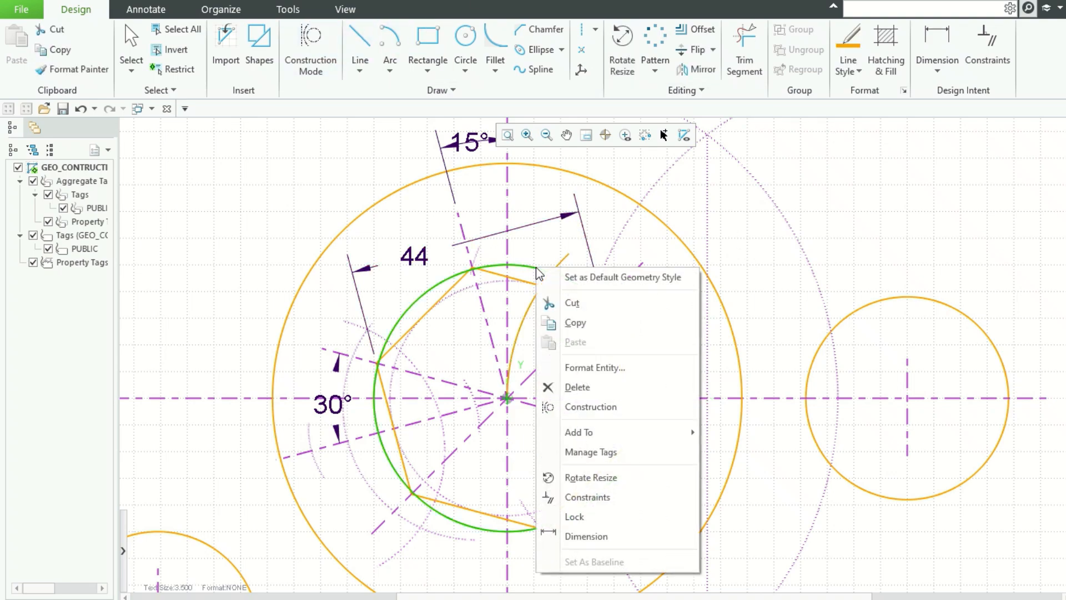
pyautogui.click(598, 406)
pyautogui.click(879, 158)
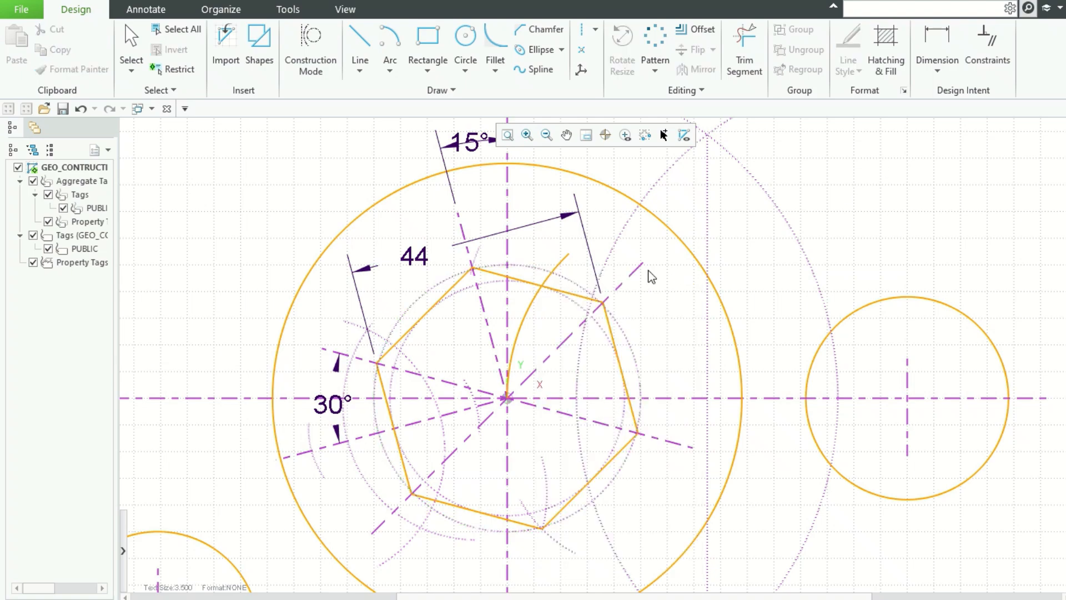
# Step: Draw a line from the hexagon's centre through the intersection of the new arc and the radius 25 circle, extending it upward
pyautogui.click(360, 42)
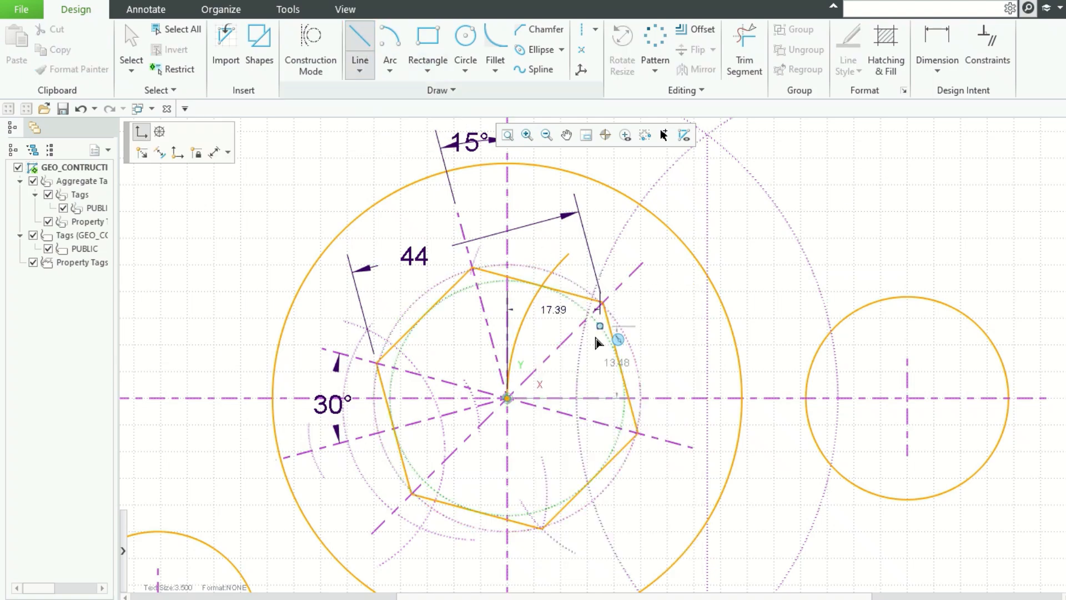
pyautogui.click(507, 399)
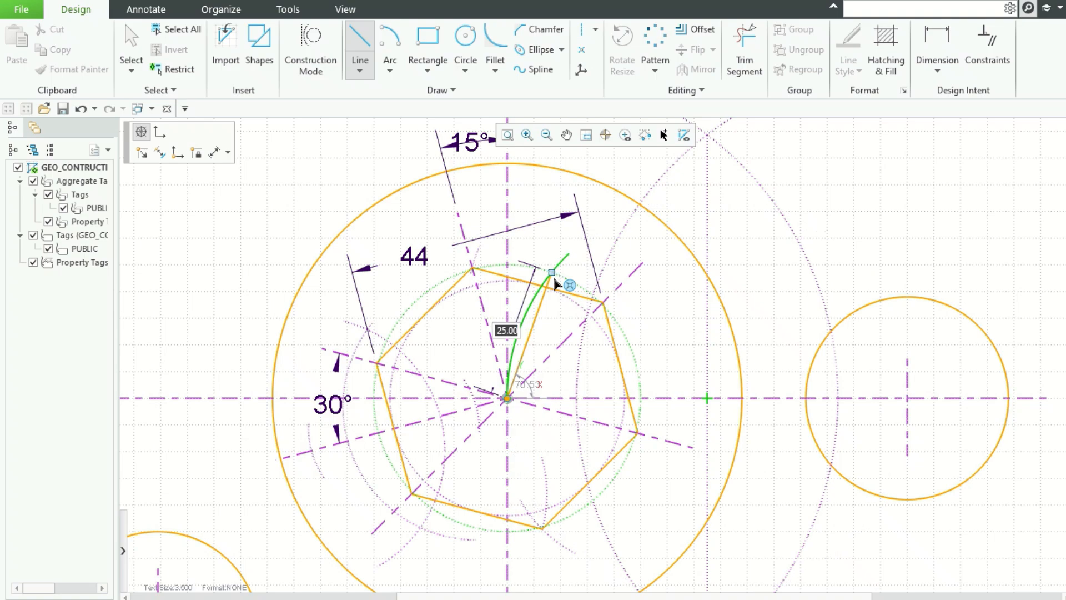
pyautogui.click(551, 272)
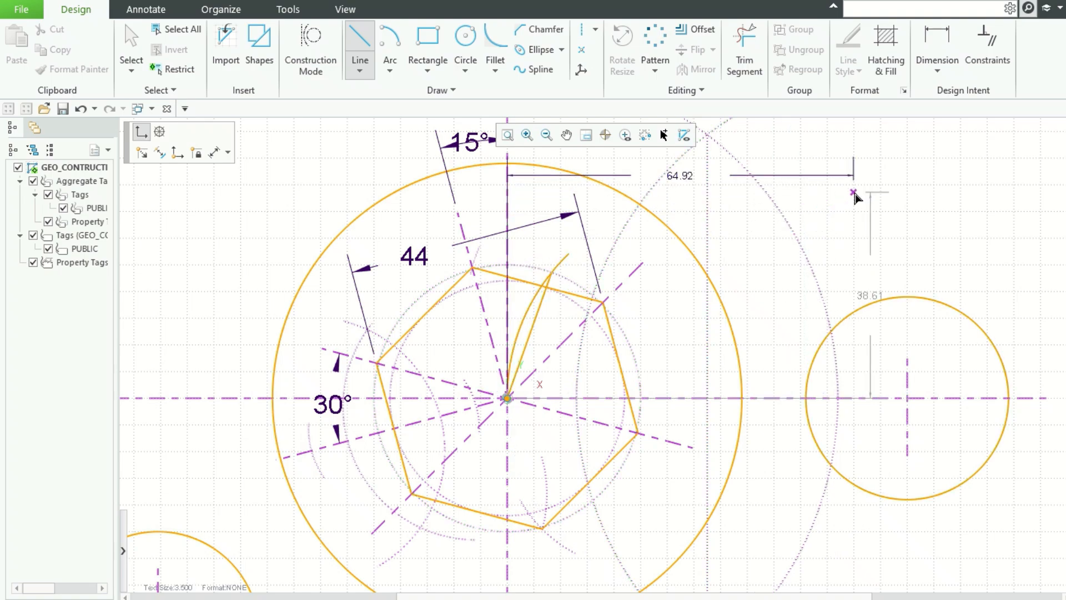
pyautogui.middleClick(858, 198)
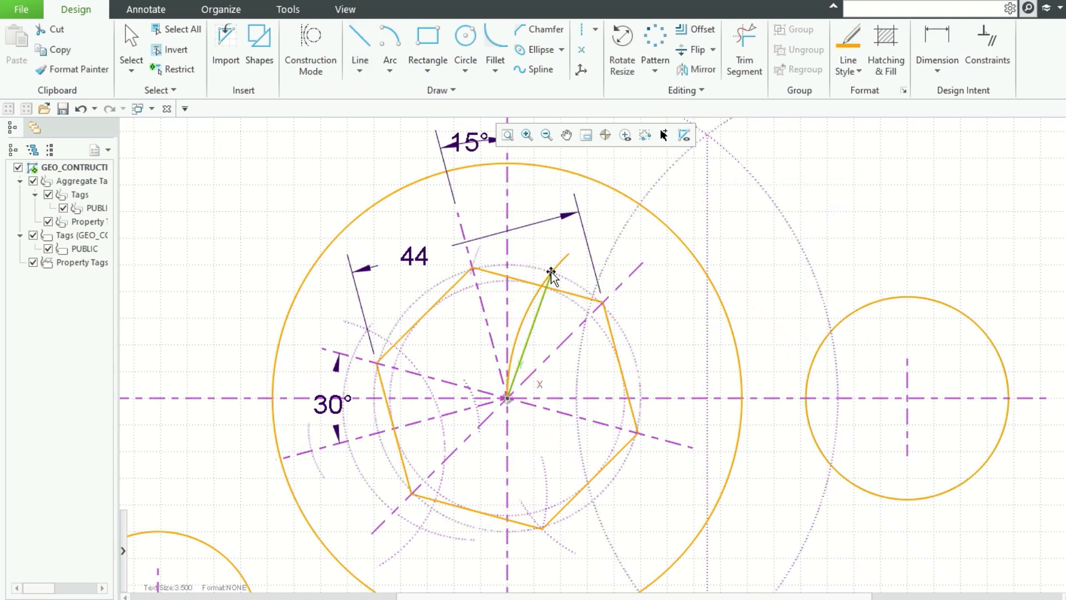
pyautogui.moveTo(553, 273); pyautogui.dragTo(590, 159)
pyautogui.click(861, 202)
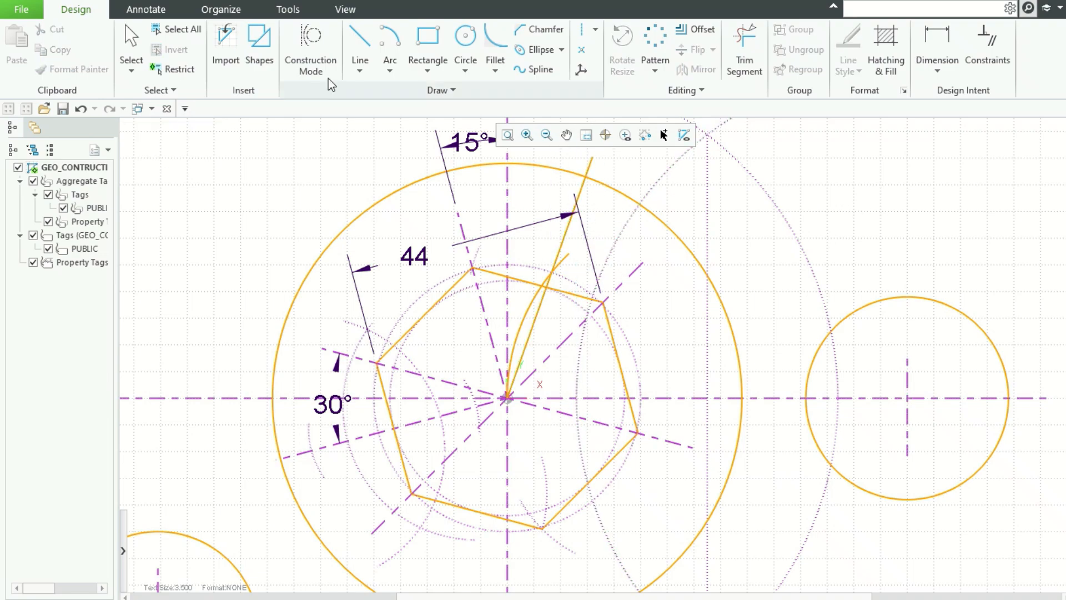
# Step: Draw a line from that arc-circle intersection to the centre of the circle on the right
pyautogui.click(360, 42)
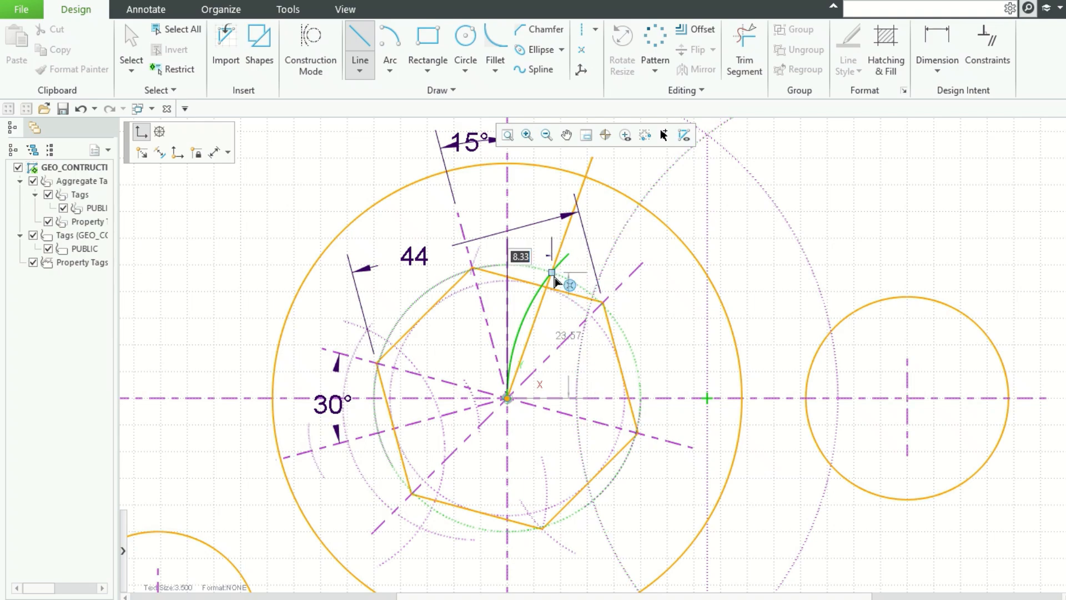
pyautogui.click(556, 281)
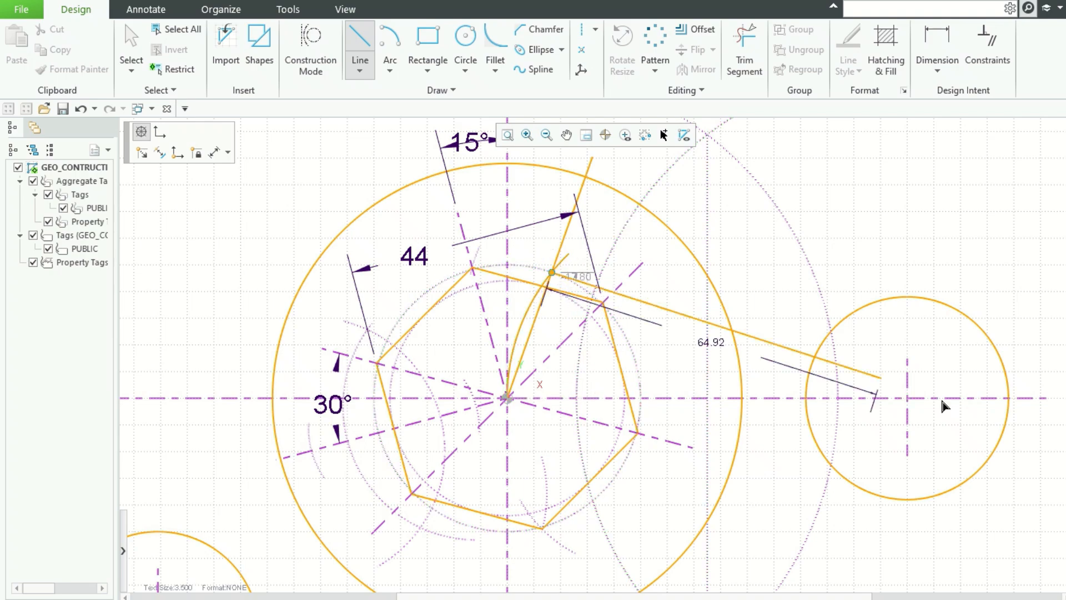
pyautogui.click(908, 404)
pyautogui.press('Escape')
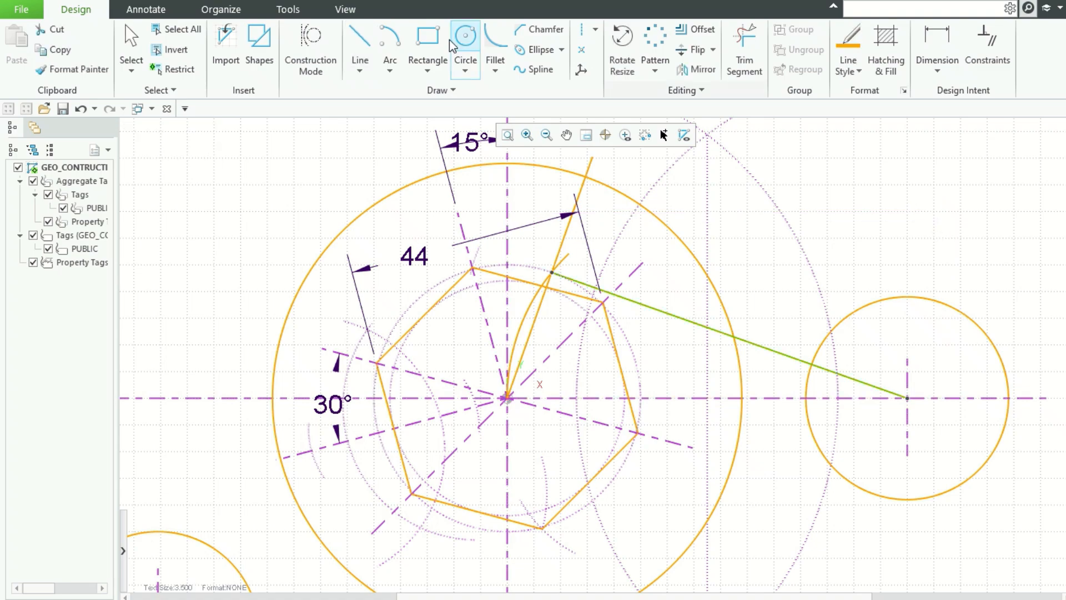
# Step: Draw a short line from the right circle's centre upward to the right, past the circle's edge
pyautogui.click(360, 43)
pyautogui.click(507, 399)
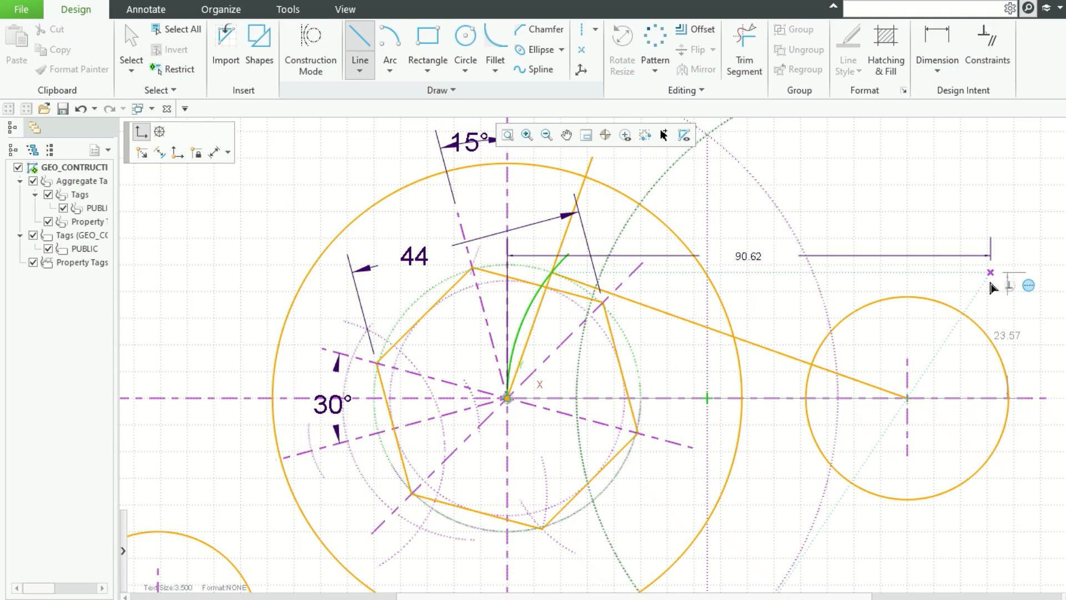
pyautogui.click(908, 398)
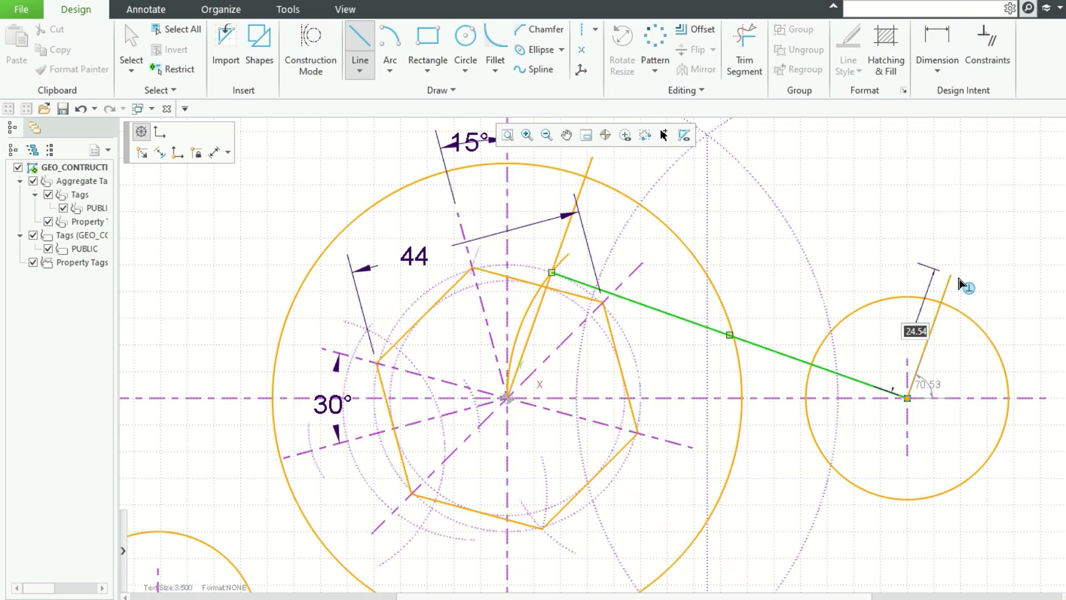
pyautogui.click(969, 283)
pyautogui.middleClick(969, 283)
pyautogui.middleClick(1000, 280)
# Step: Dimension the angle between the short line and the connecting line at the right circle's centre
pyautogui.click(938, 50)
pyautogui.click(930, 333)
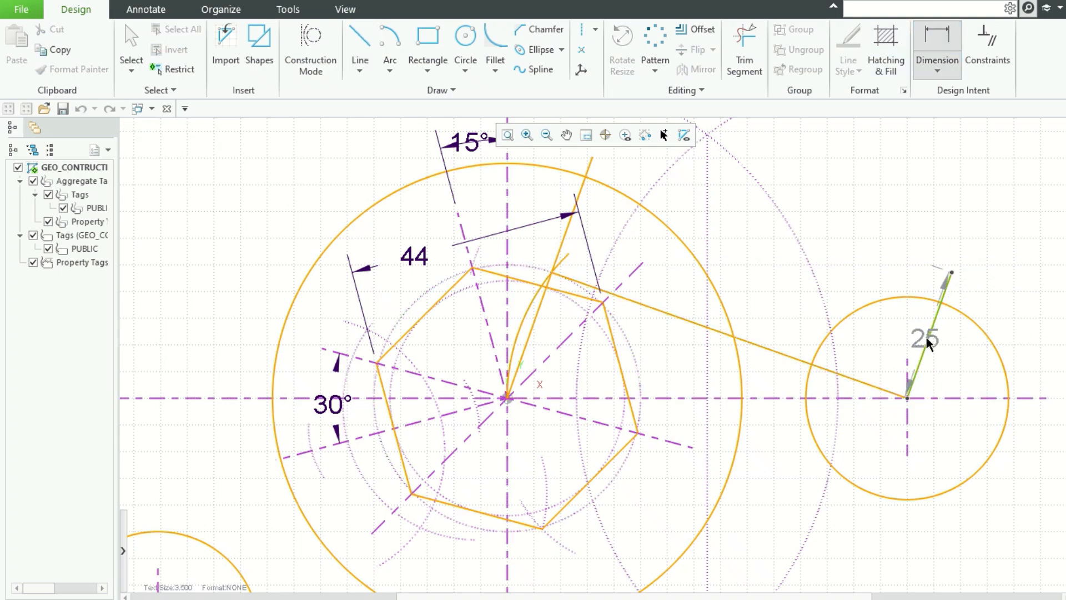
pyautogui.keyDown('ctrl'); pyautogui.click(858, 378); pyautogui.keyUp('ctrl')
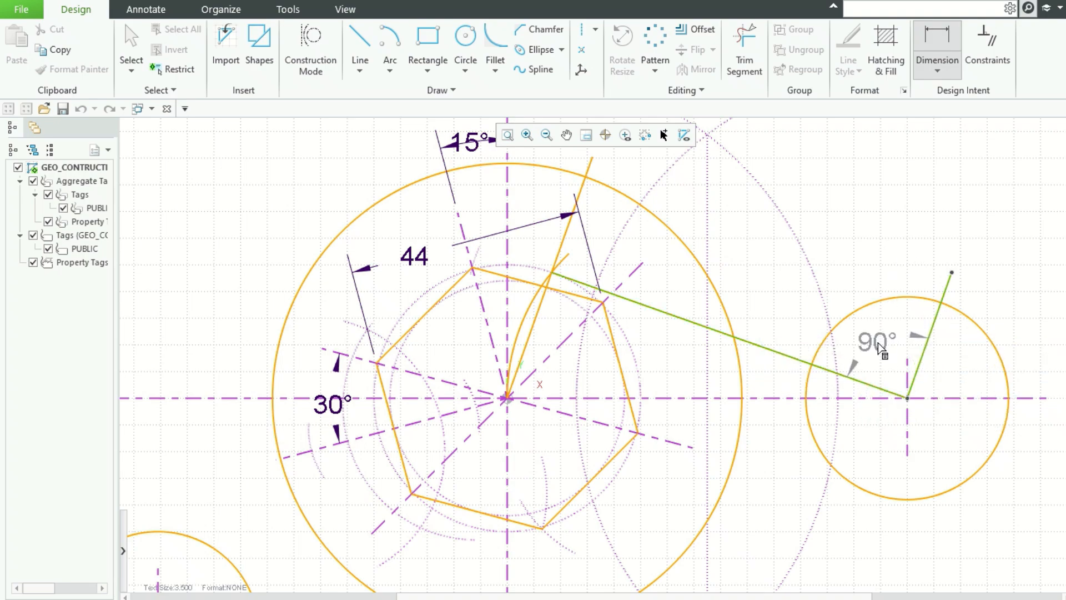
pyautogui.middleClick(878, 350)
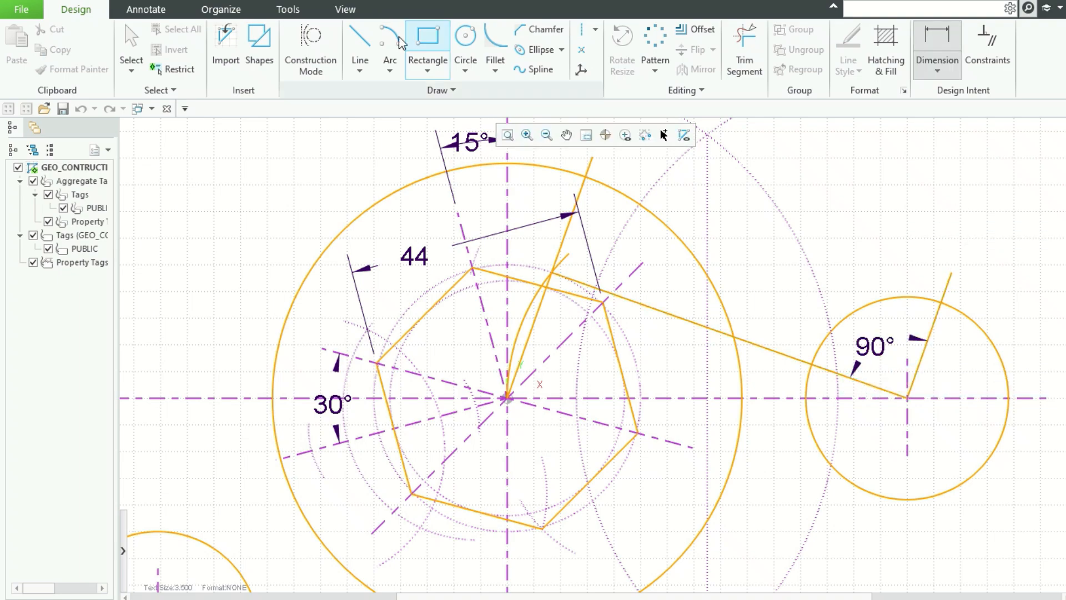
# Step: Draw a tangent line from where the short line meets the right circle to the large circle
pyautogui.click(360, 50)
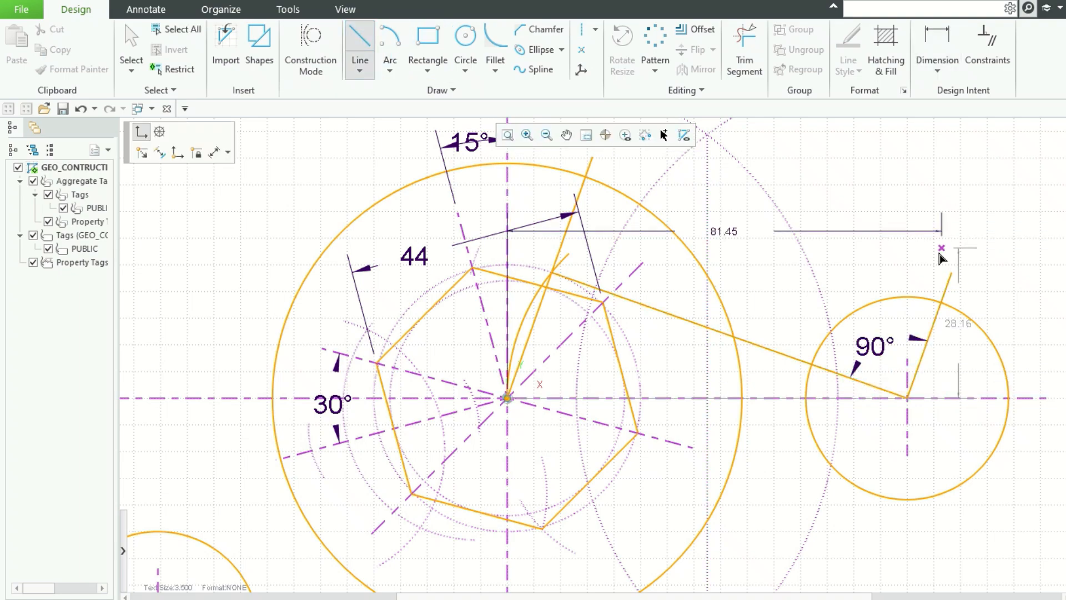
pyautogui.click(942, 303)
pyautogui.click(605, 182)
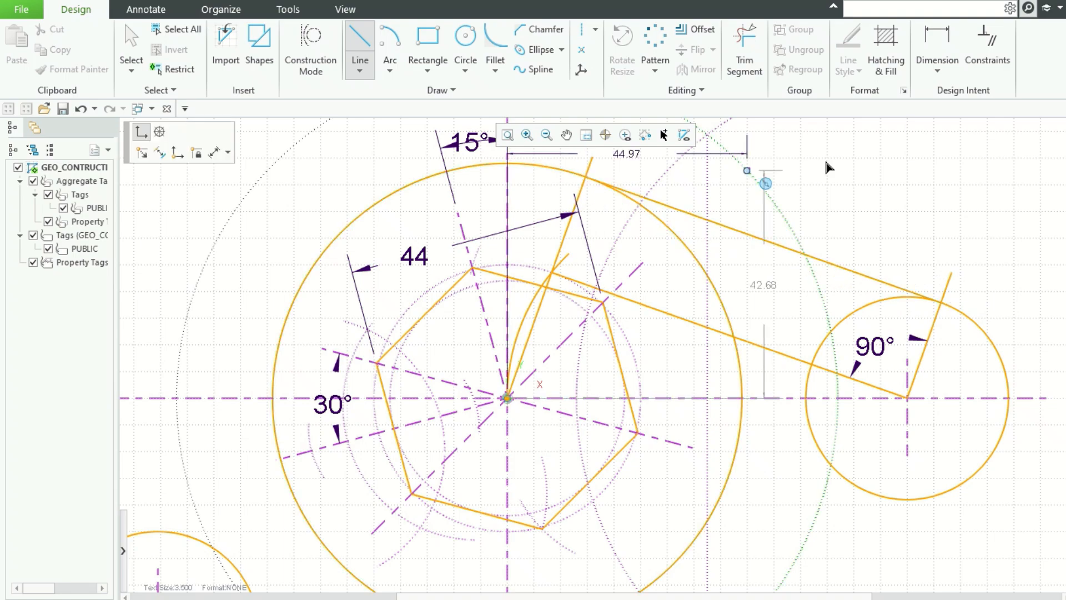
pyautogui.middleClick(933, 160)
# Step: Convert the extended radial line, the arc, the short line and the connecting line into construction geometry
pyautogui.click(594, 164)
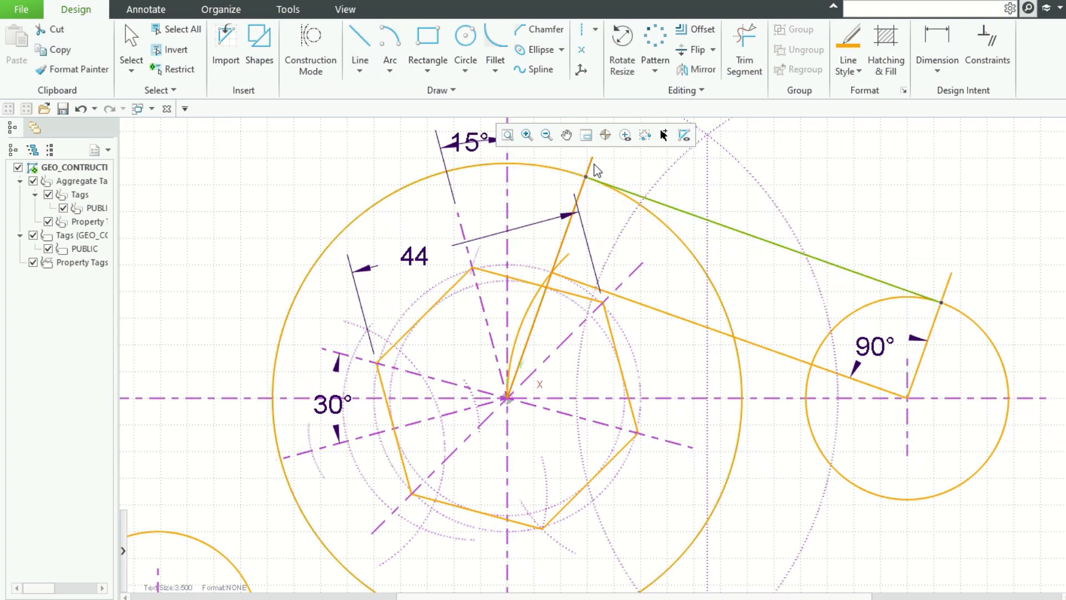
pyautogui.keyDown('ctrl'); pyautogui.click(949, 281); pyautogui.keyUp('ctrl')
pyautogui.keyDown('ctrl'); pyautogui.click(782, 355); pyautogui.keyUp('ctrl')
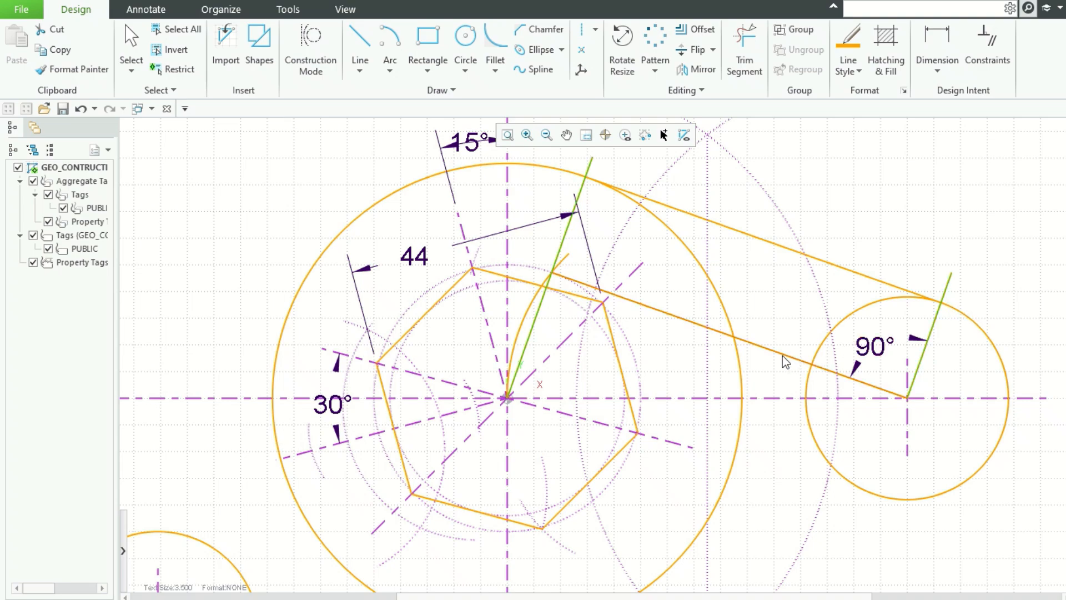
pyautogui.keyDown('ctrl'); pyautogui.click(560, 274); pyautogui.keyUp('ctrl')
pyautogui.rightClick(562, 266)
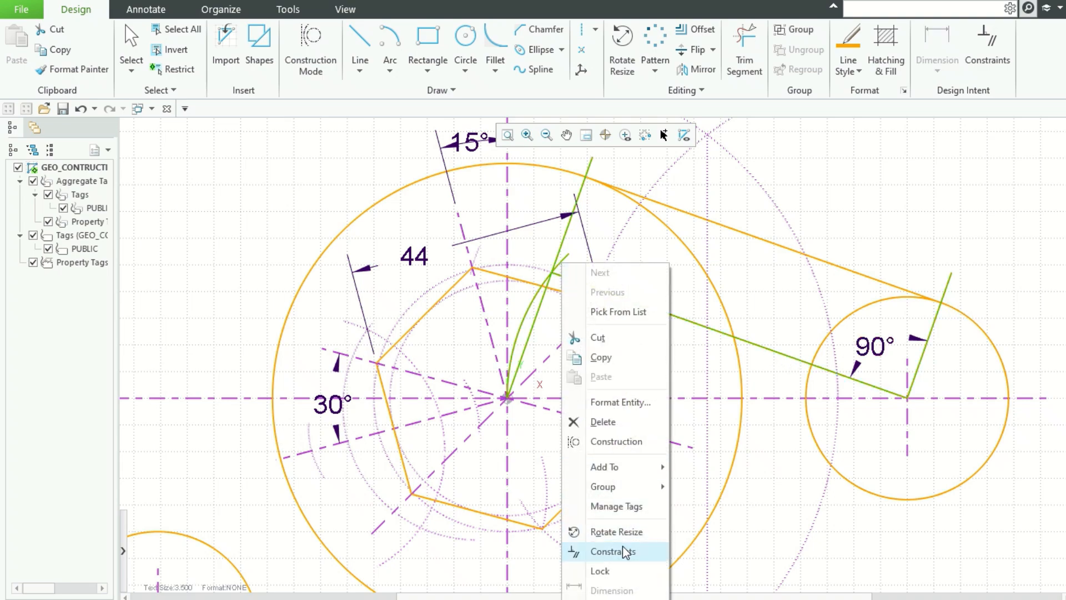
pyautogui.click(614, 444)
# Step: Mirror the tangent line about the horizontal centreline
pyautogui.scroll(1, 926, 204)
pyautogui.scroll(-2, 926, 206)
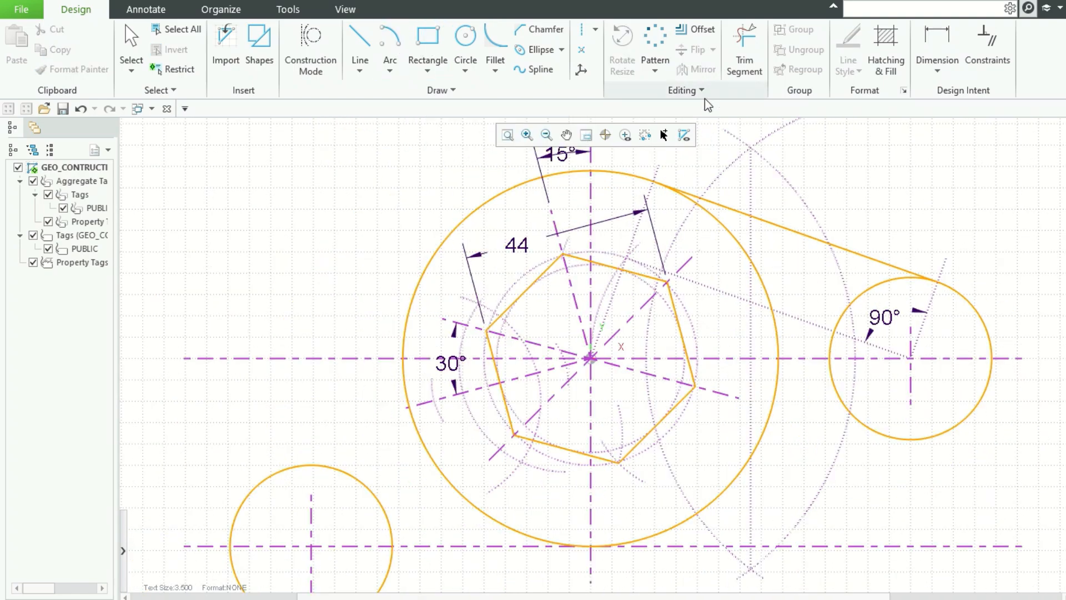
pyautogui.click(846, 250)
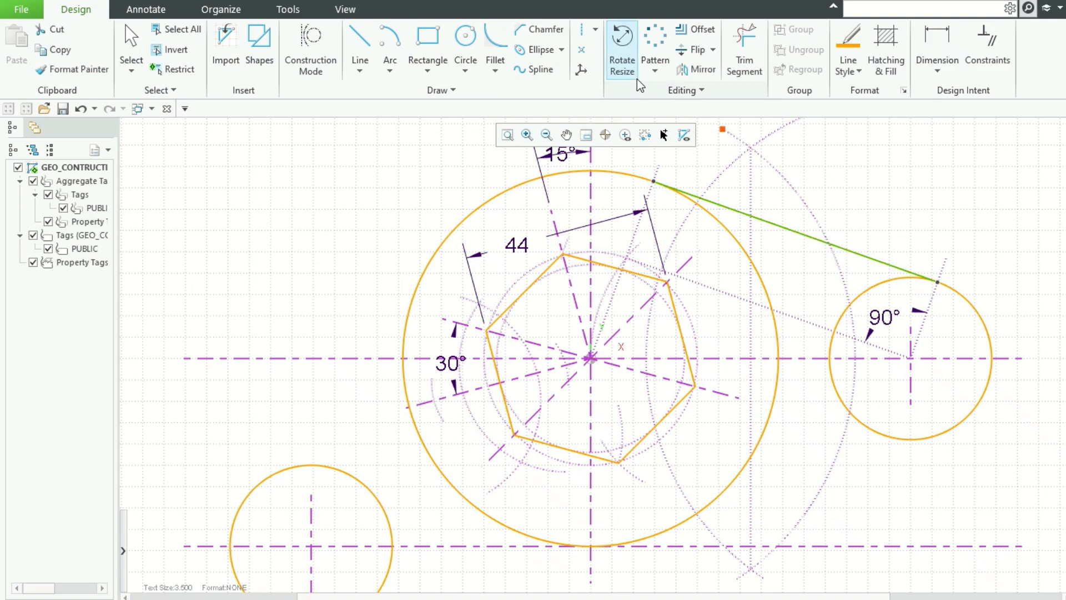
pyautogui.click(695, 71)
pyautogui.click(791, 359)
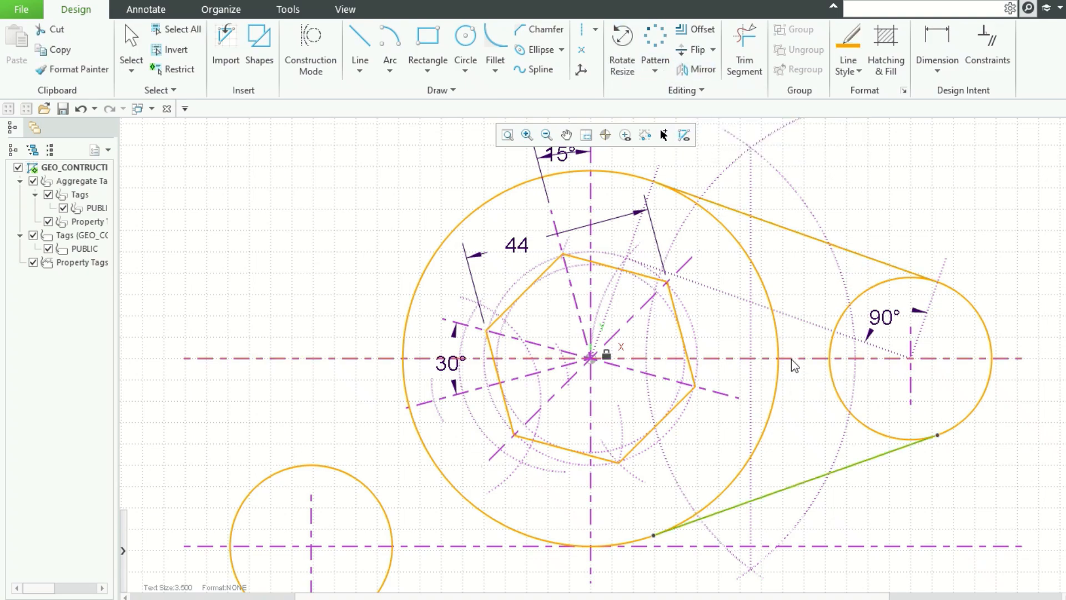
pyautogui.click(955, 188)
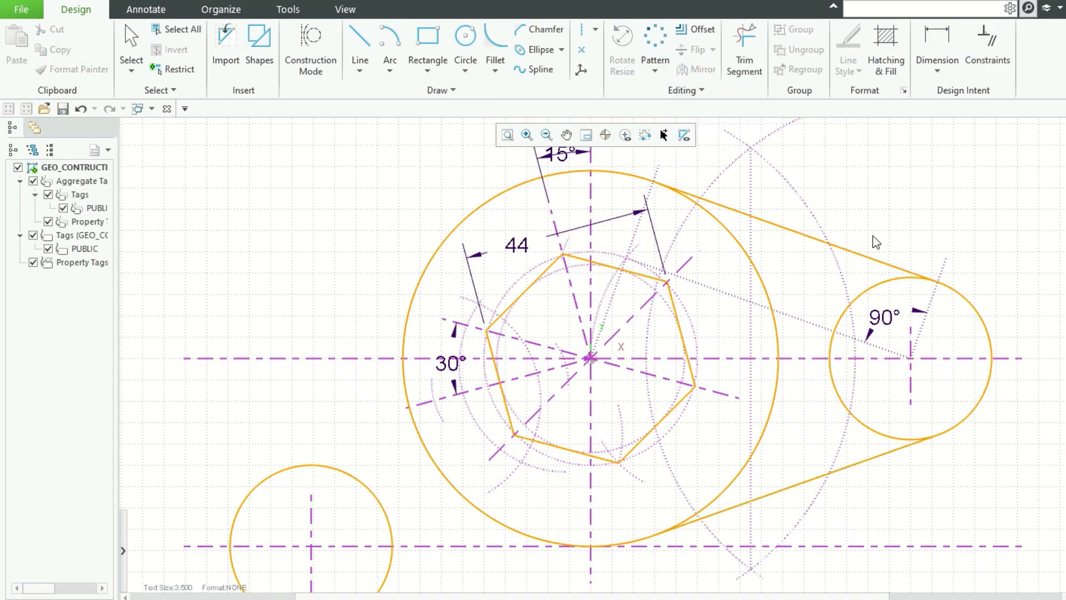
# Step: Draw a circle of radius 8 concentric with the right-hand circle
pyautogui.scroll(-2, 873, 239)
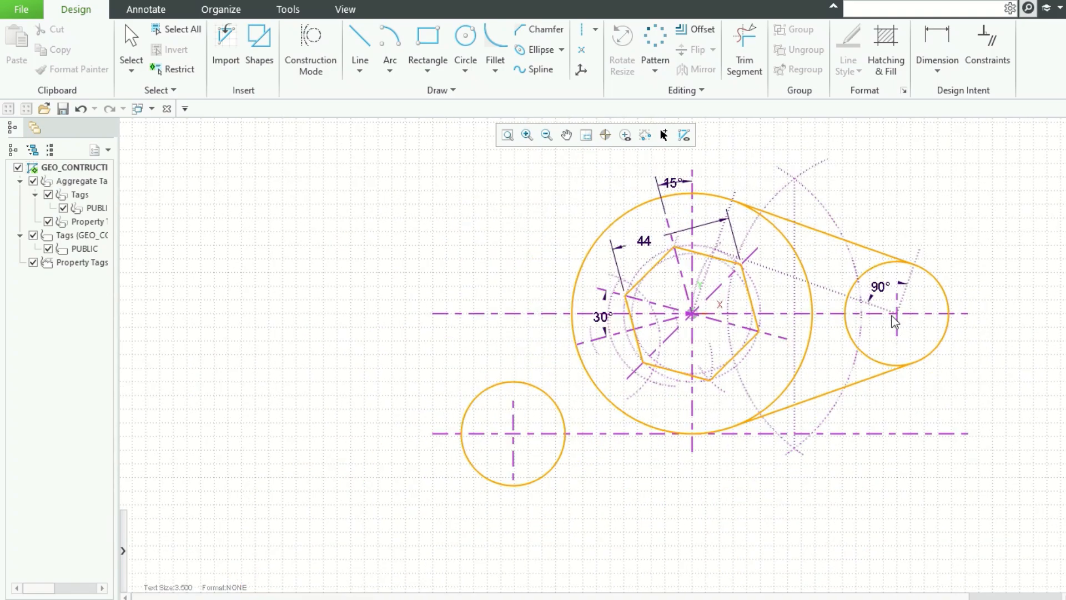
pyautogui.scroll(1, 955, 347)
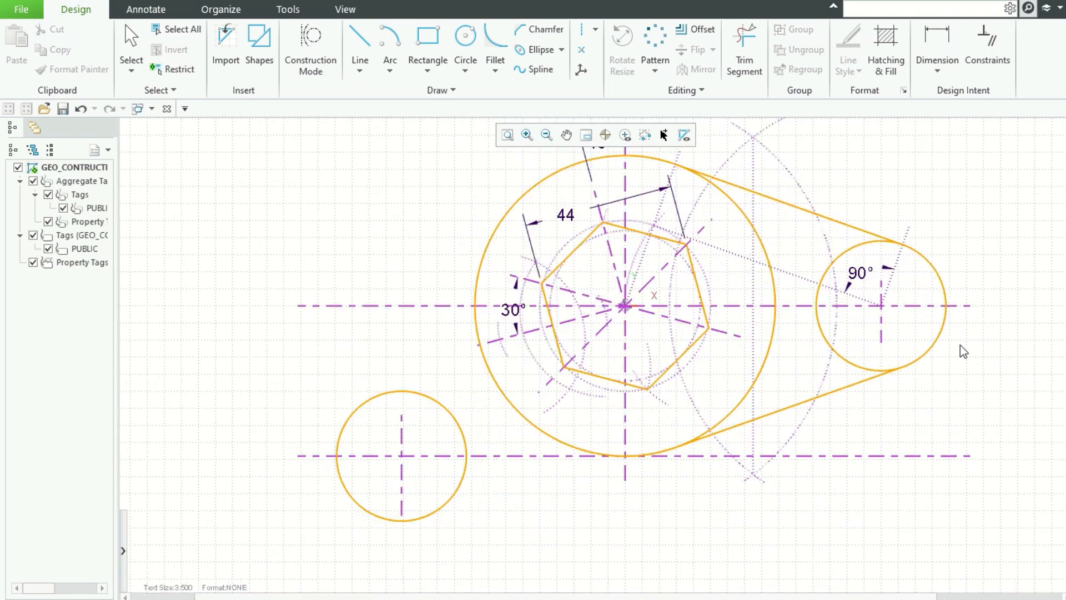
pyautogui.click(467, 39)
pyautogui.click(881, 305)
pyautogui.click(921, 290)
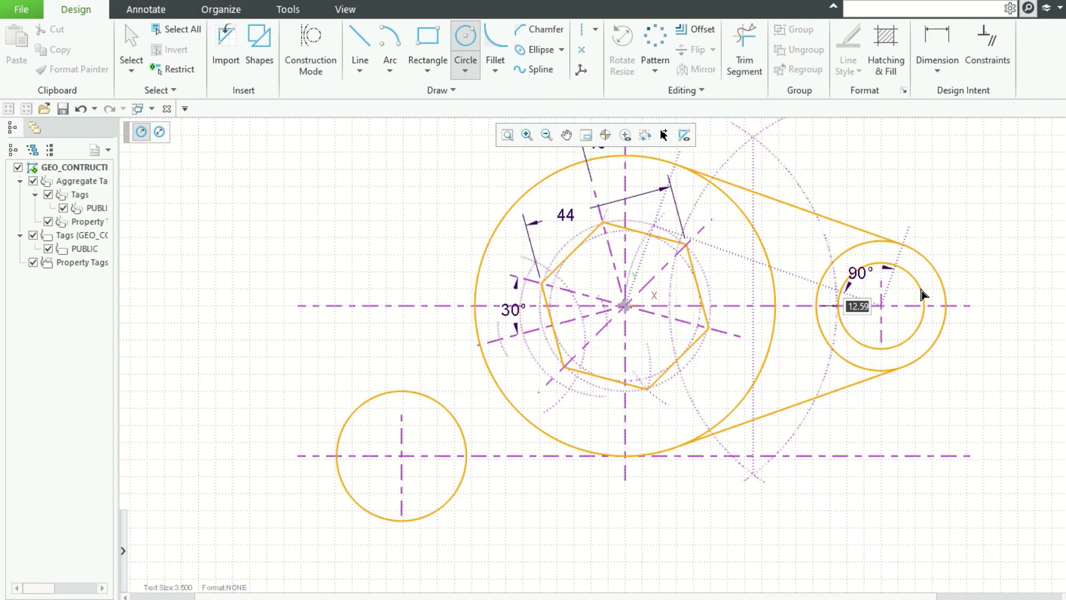
pyautogui.write('8')
pyautogui.press('Return')
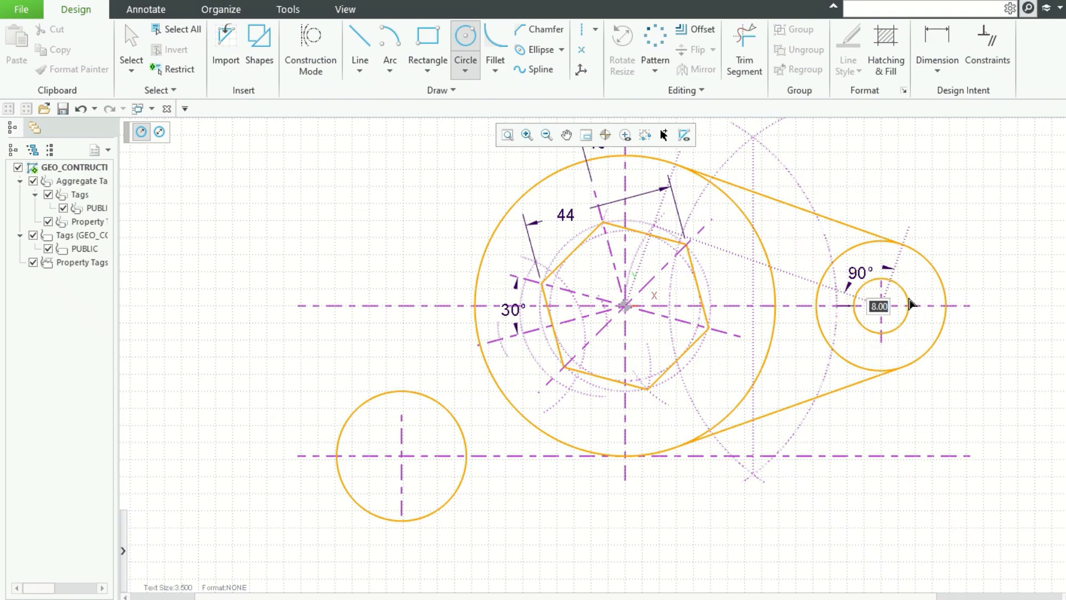
# Step: Draw a circle of radius 8 concentric with the lower-left circle
pyautogui.press('Escape')
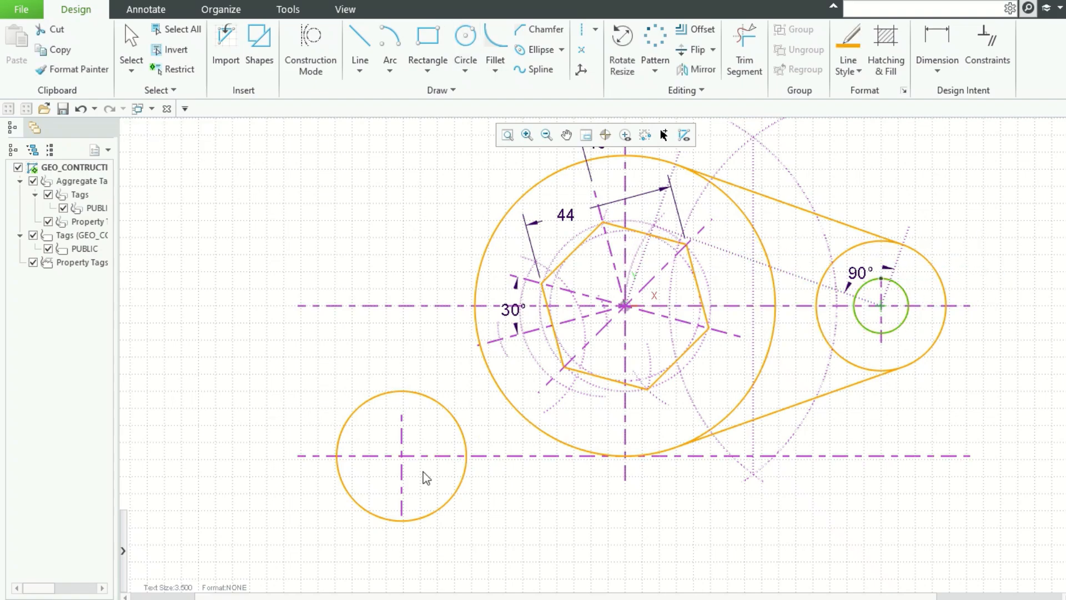
pyautogui.scroll(2, 409, 463)
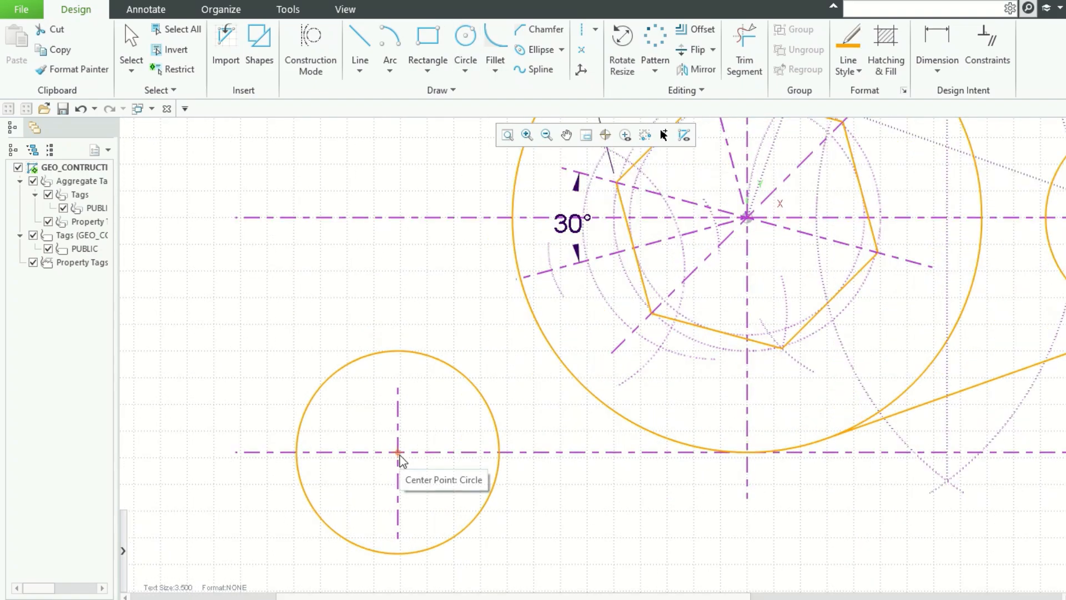
pyautogui.click(433, 440)
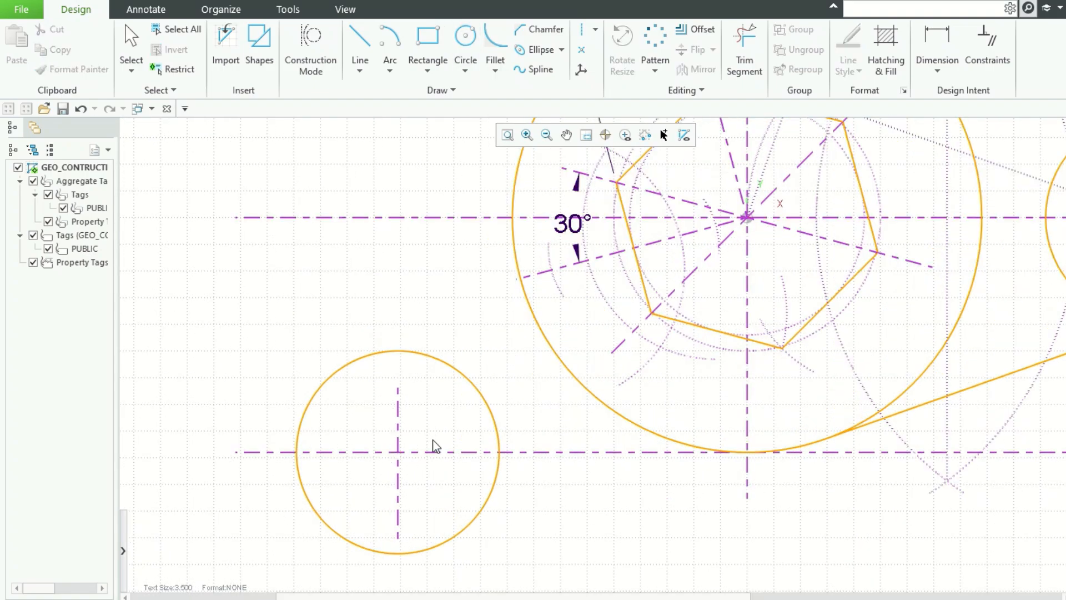
pyautogui.click(466, 45)
pyautogui.press('Tab')
pyautogui.write('8')
pyautogui.press('Return')
pyautogui.press('Tab')
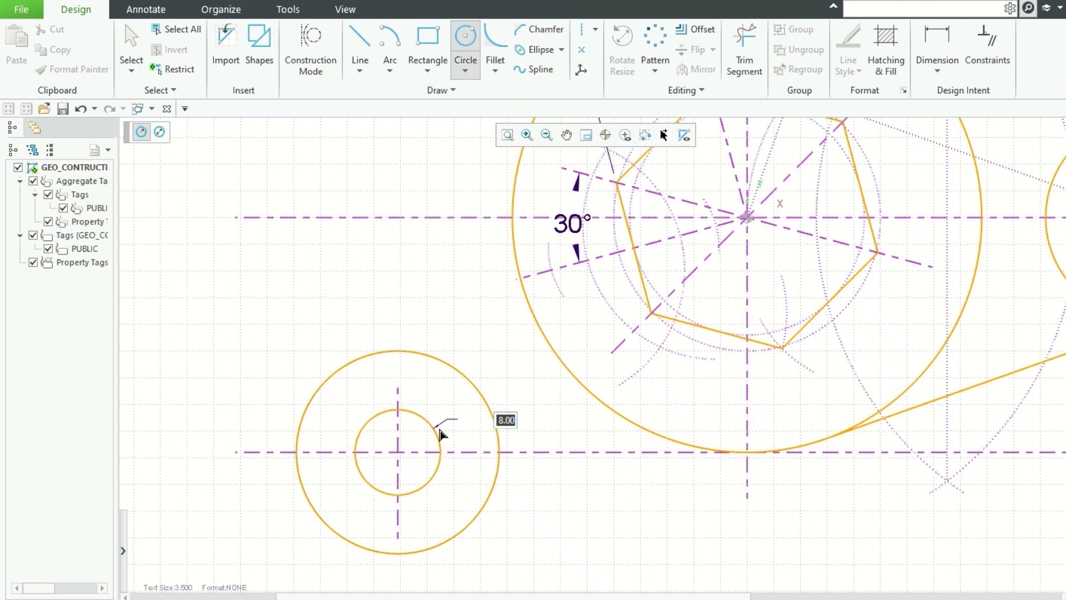
pyautogui.click(441, 433)
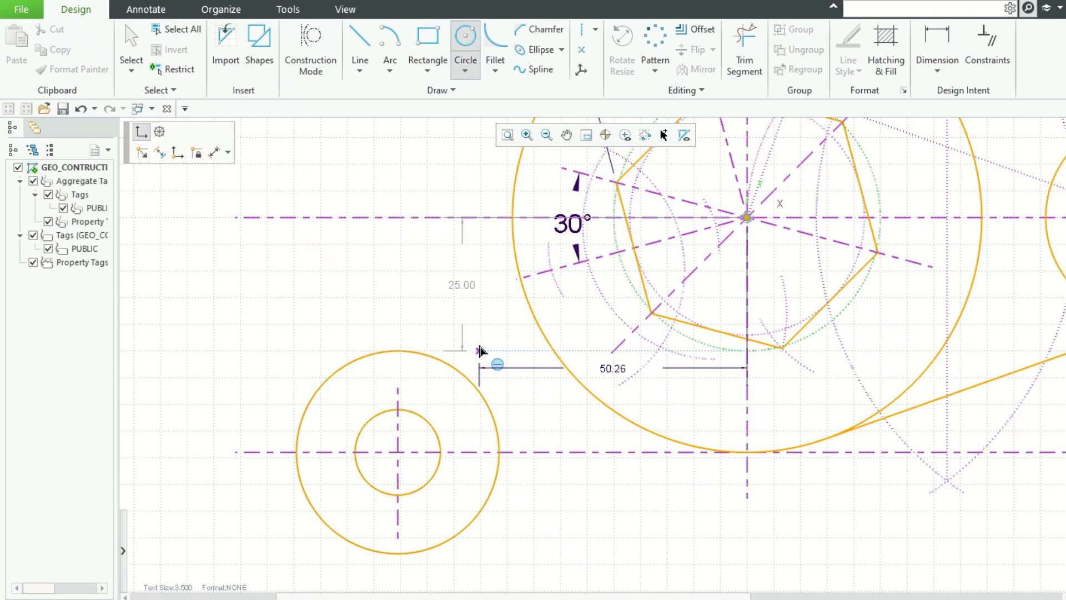
pyautogui.press('Escape')
pyautogui.scroll(3, 483, 352)
pyautogui.scroll(-6, 483, 353)
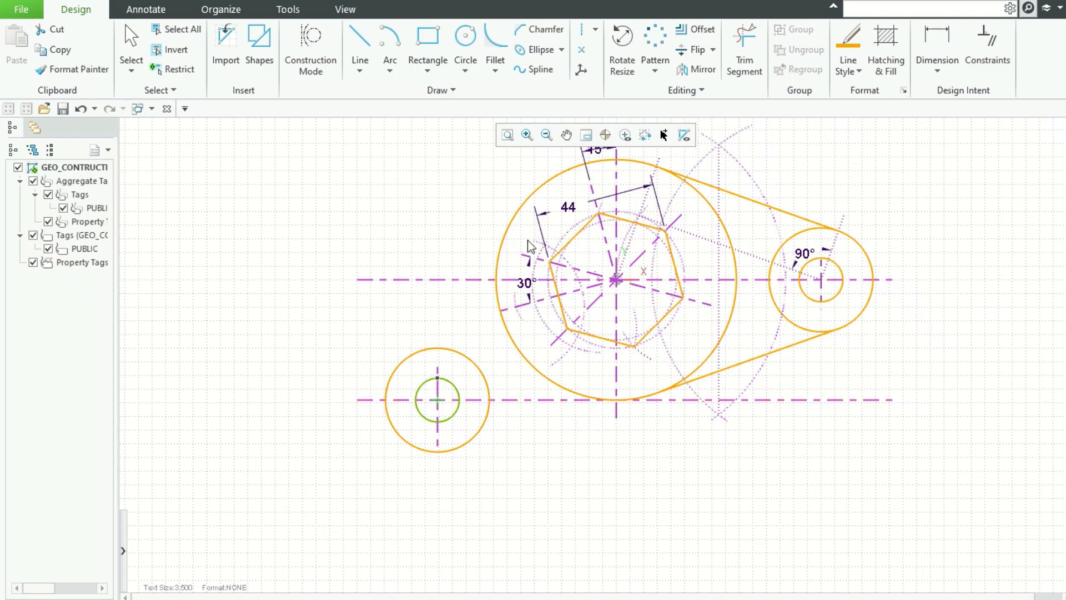
# Step: Draw an arc of radius 57 centred on the lower-left circle's centre, sweeping below the layout
pyautogui.click(536, 483)
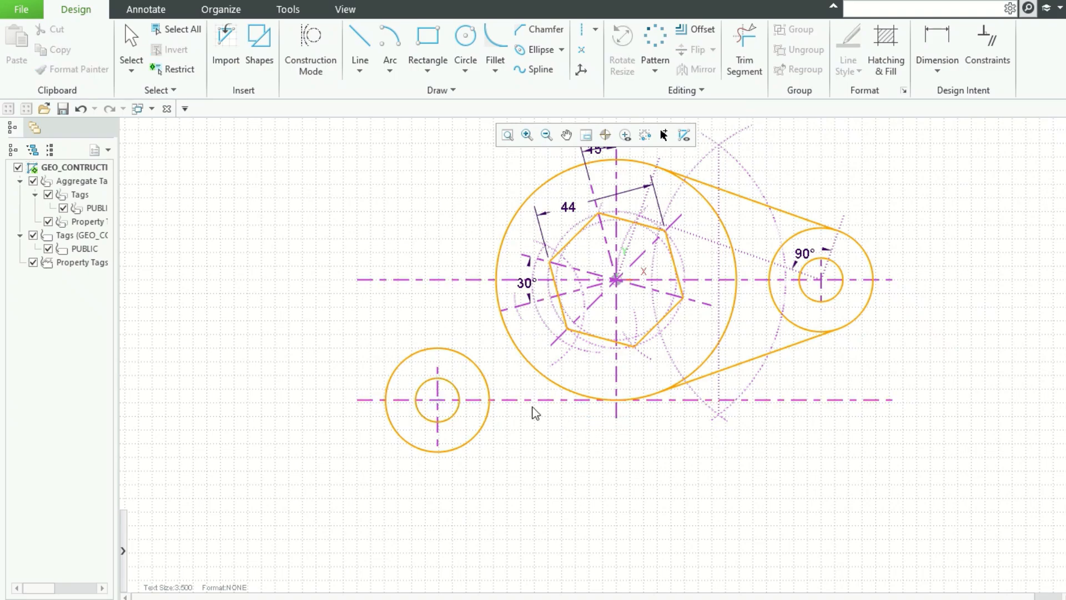
pyautogui.click(392, 42)
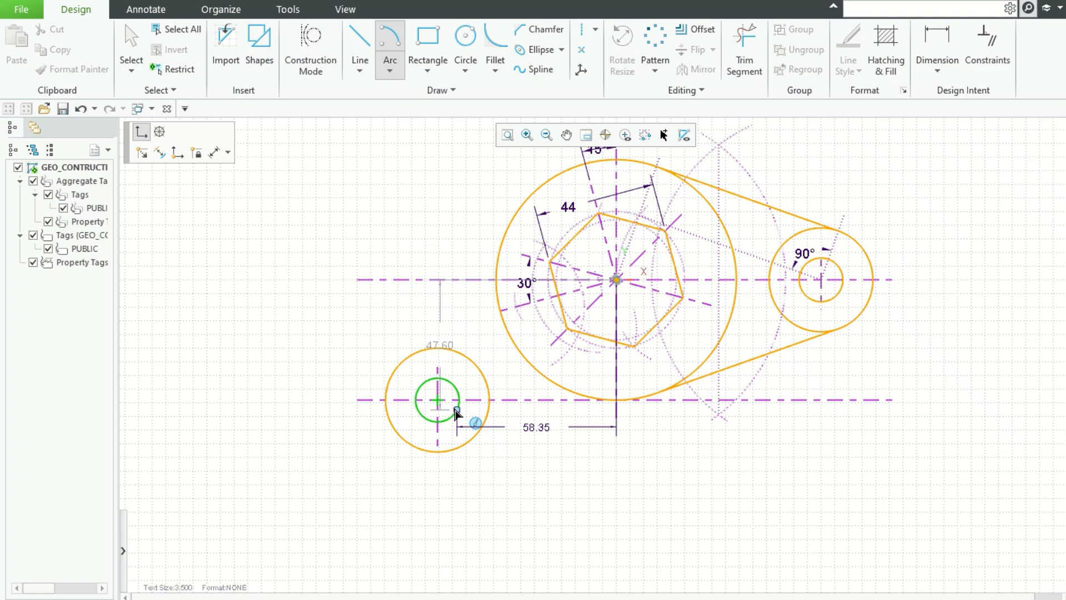
pyautogui.click(438, 400)
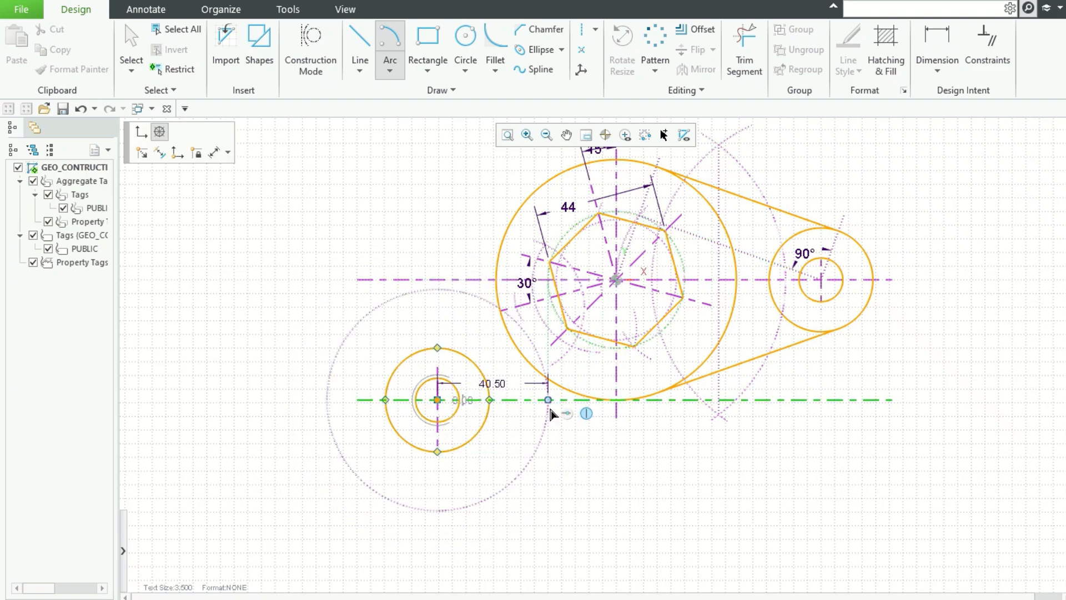
pyautogui.press('Tab')
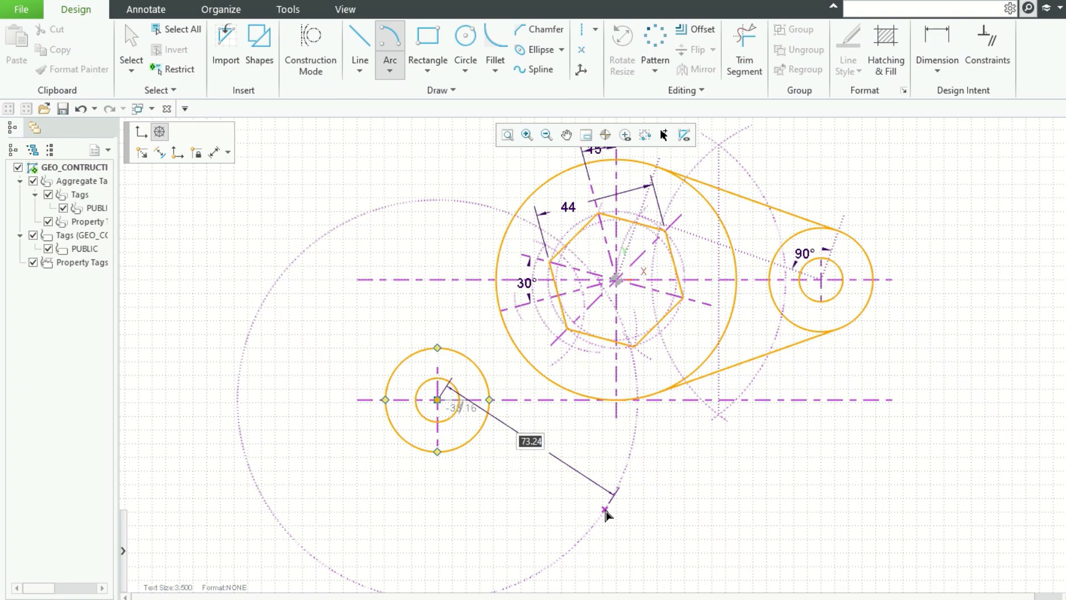
pyautogui.write('1')
pyautogui.press('Tab')
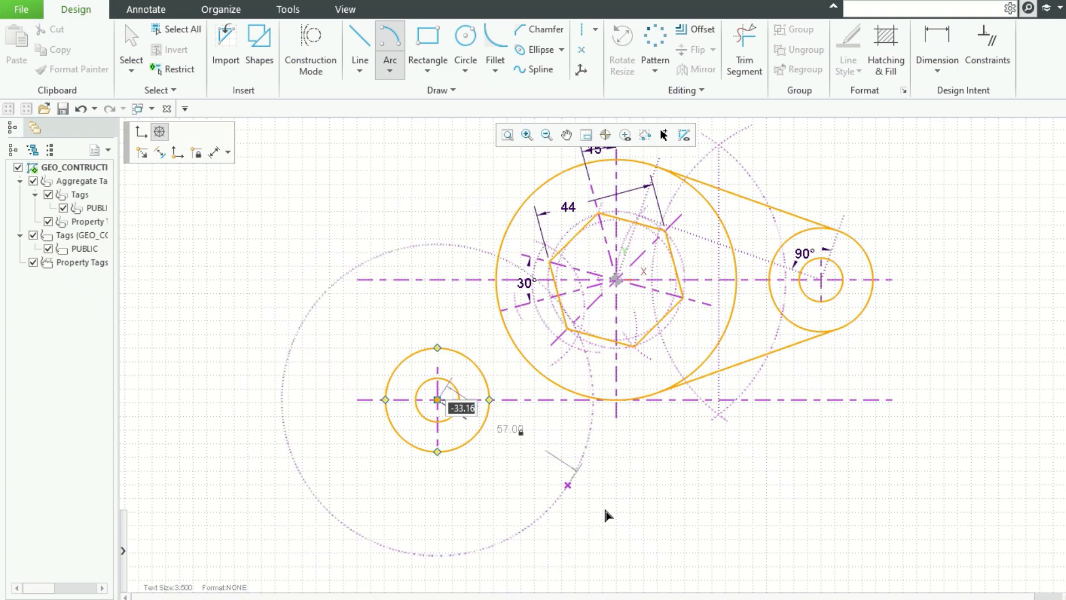
pyautogui.click(572, 535)
pyautogui.click(611, 429)
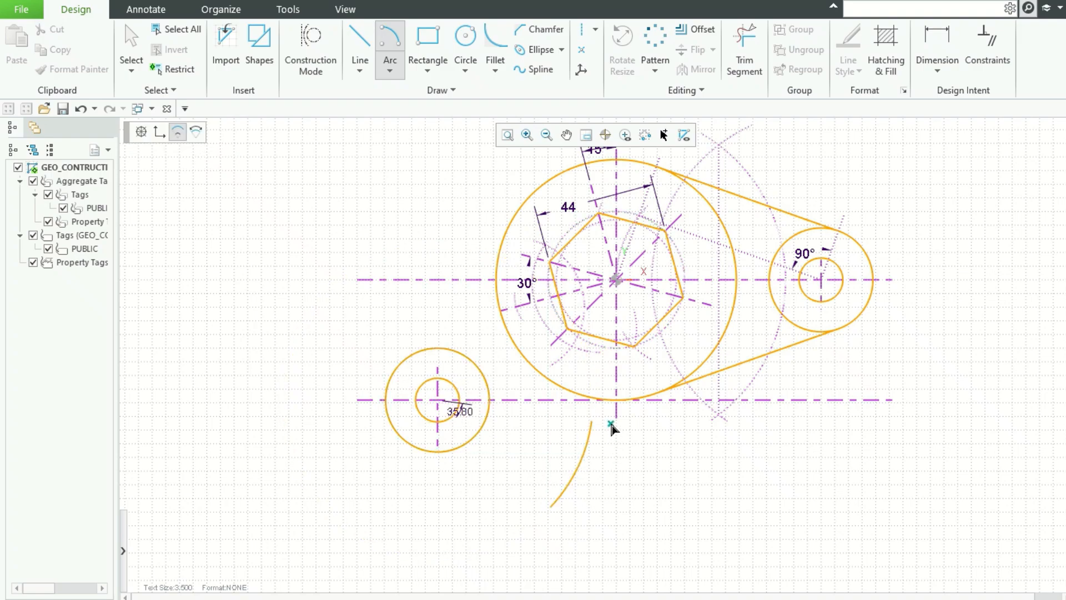
# Step: Draw an arc centred on the hexagon's centre with radius 44+38, crossing the previous arc
pyautogui.click(616, 280)
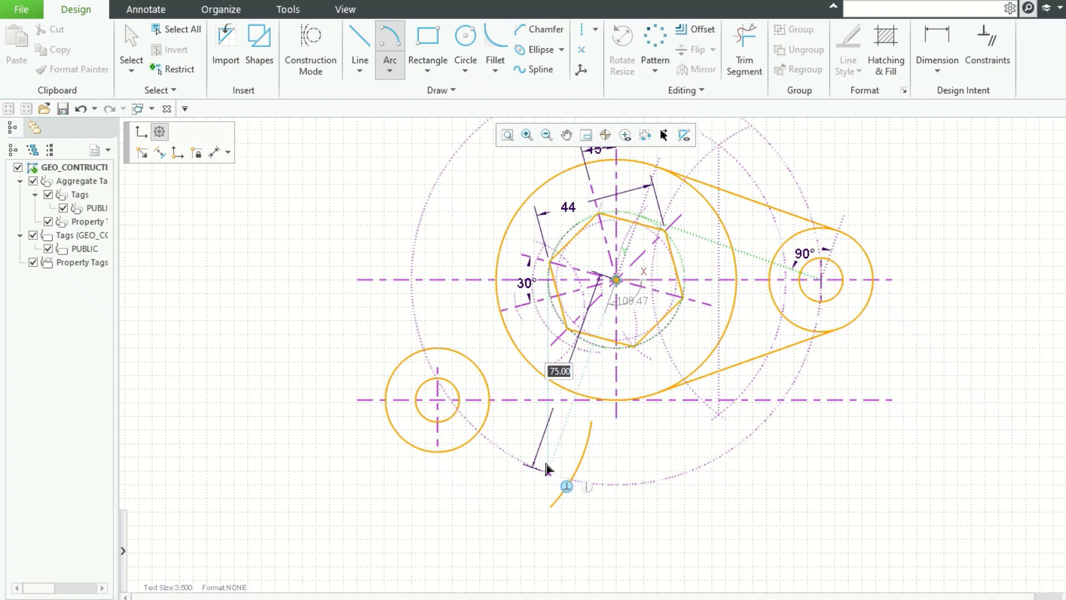
pyautogui.write('44+38')
pyautogui.press('Return')
pyautogui.click(541, 493)
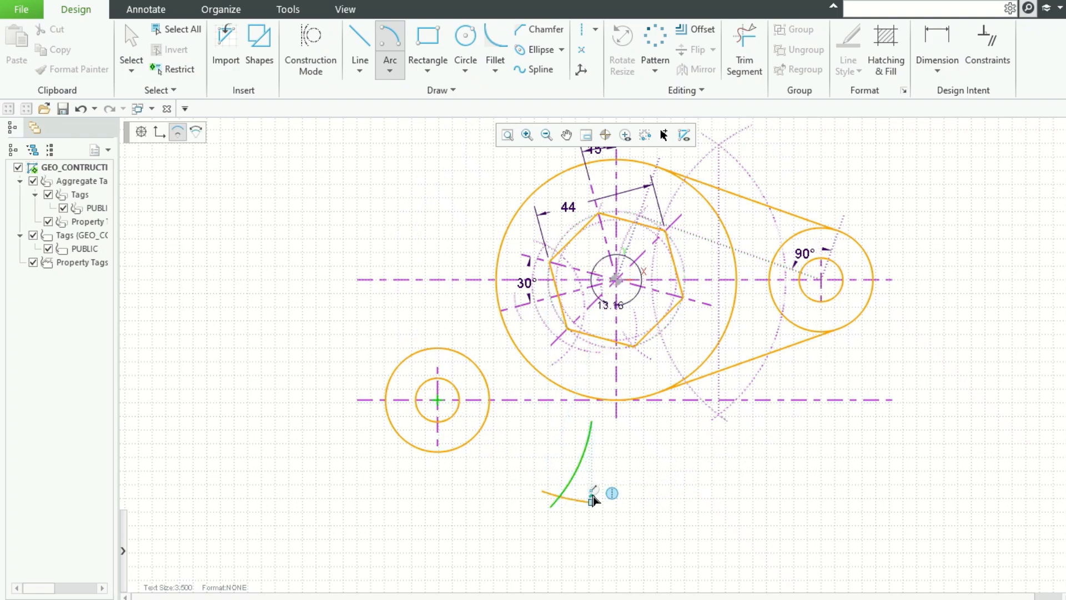
pyautogui.middleClick(753, 512)
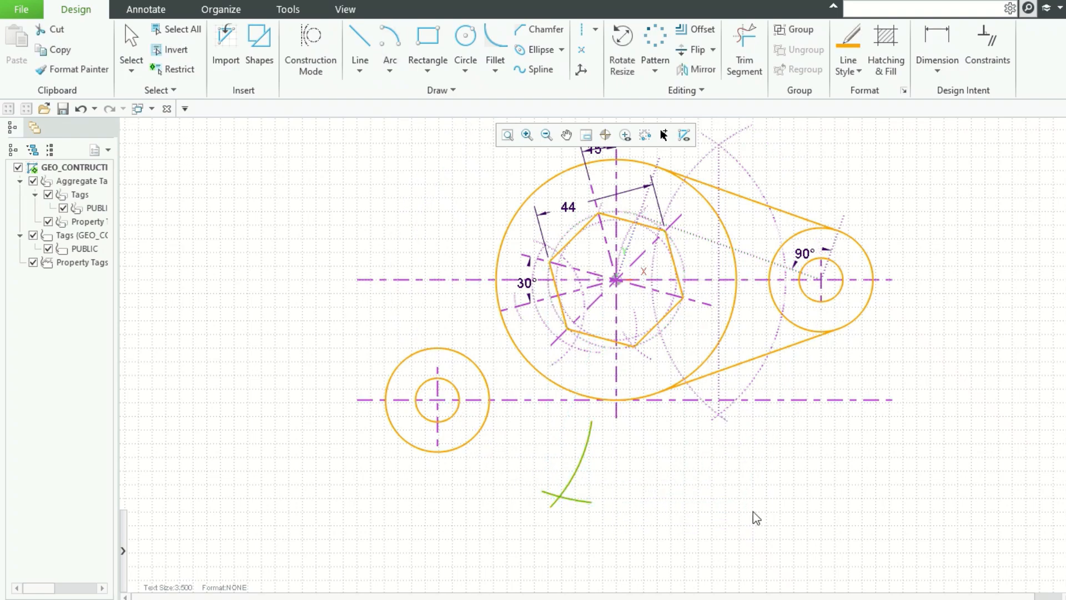
# Step: Convert the two new arcs into construction geometry
pyautogui.rightClick(580, 461)
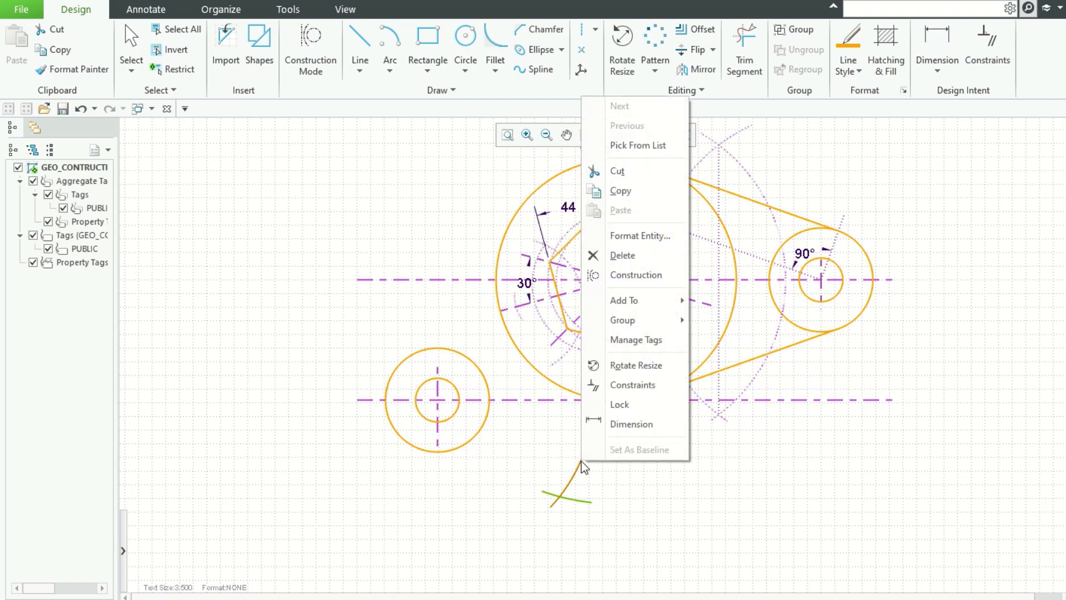
pyautogui.click(634, 275)
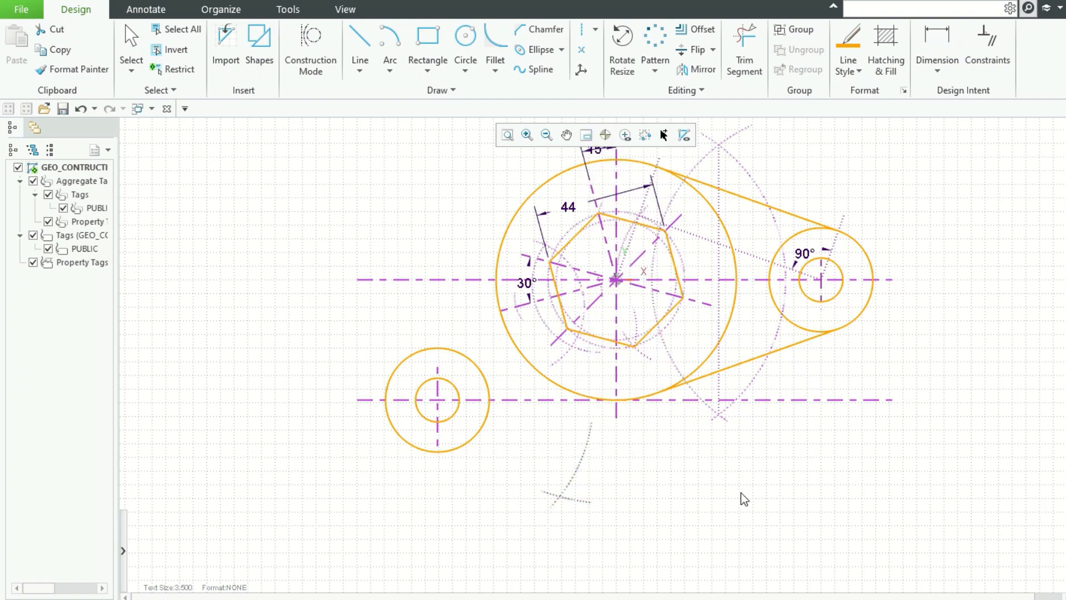
# Step: Draw a radius 38 arc centred at the construction arcs' intersection, joining the lower-left circle to the large circle
pyautogui.click(390, 39)
pyautogui.click(617, 279)
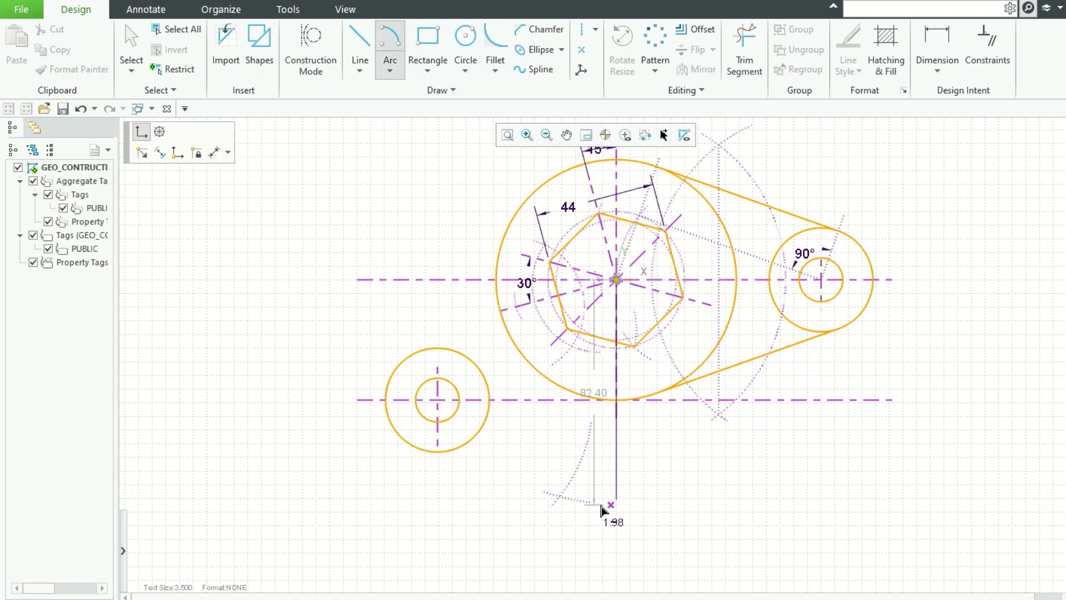
pyautogui.click(559, 497)
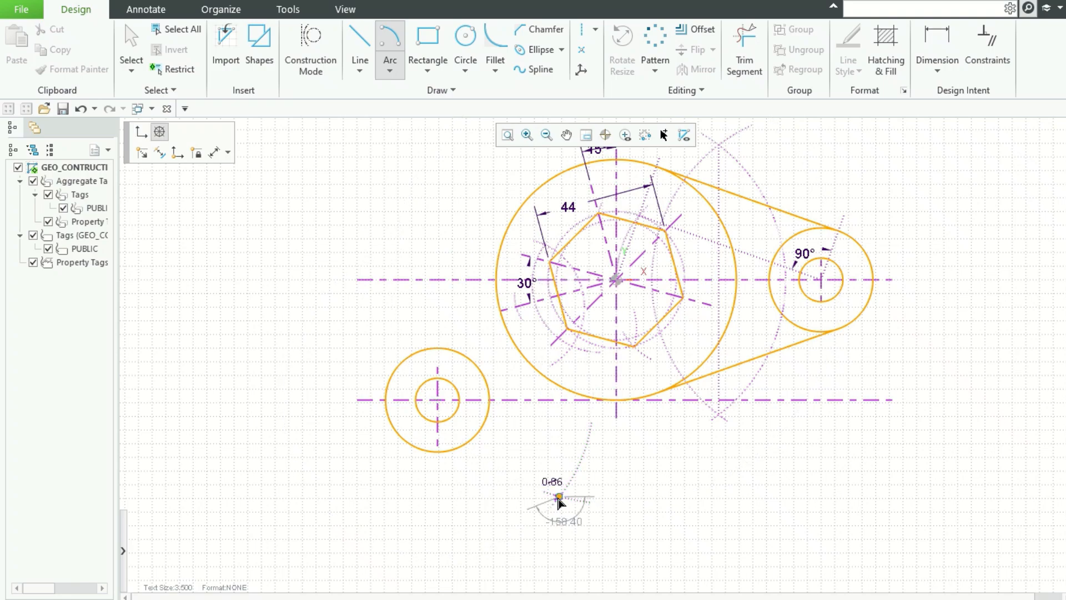
pyautogui.moveTo(459, 489)
pyautogui.write('3')
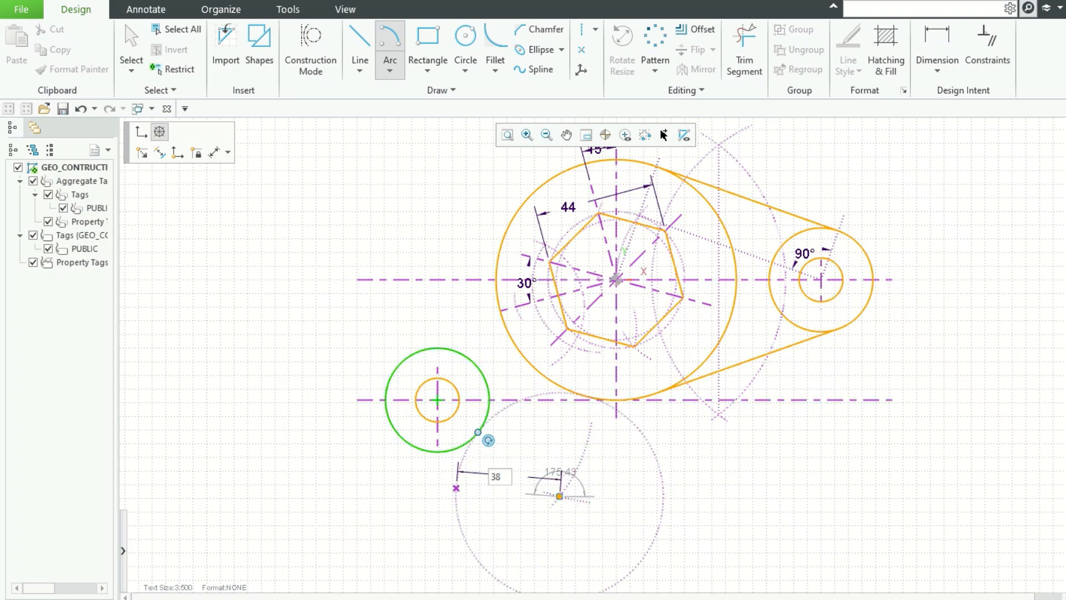
pyautogui.write('8')
pyautogui.press('Tab')
pyautogui.click(457, 489)
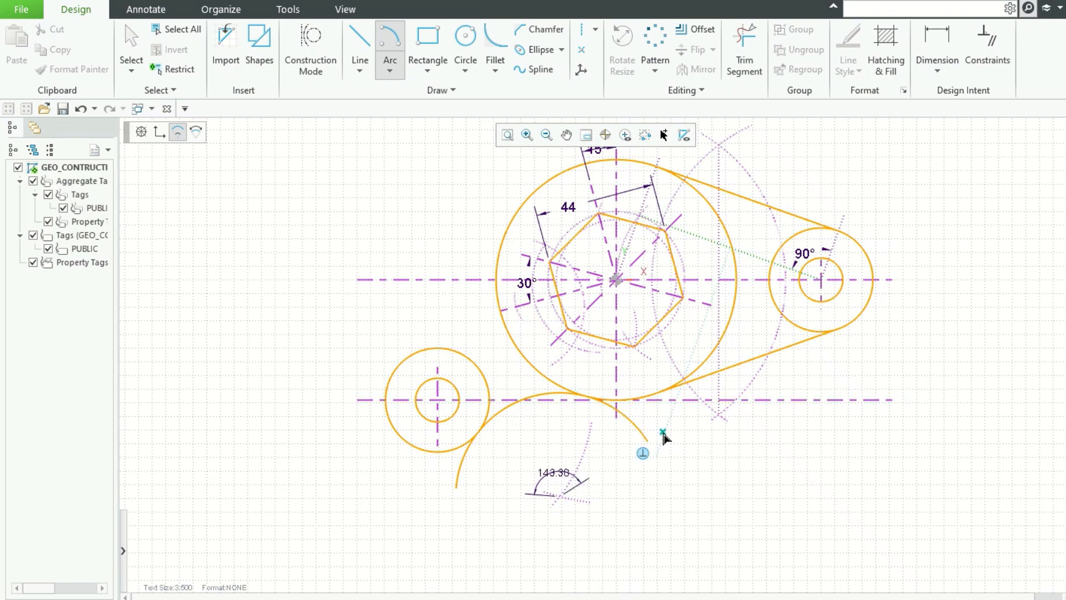
pyautogui.click(644, 426)
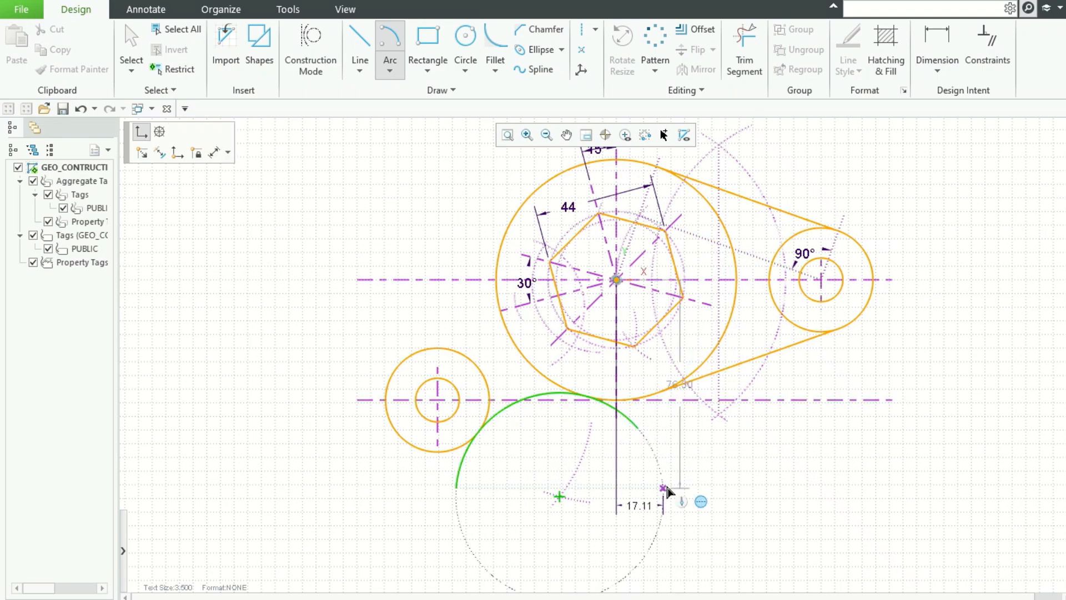
pyautogui.press('Escape')
pyautogui.scroll(2, 643, 465)
pyautogui.scroll(-3, 643, 466)
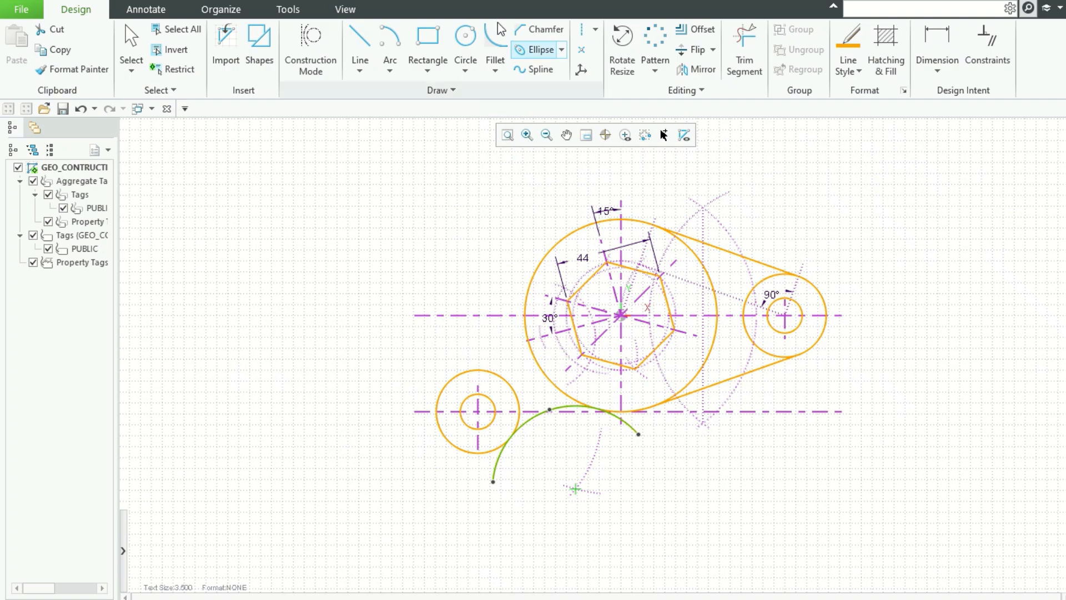
# Step: Draw an arc centred on the lower-left circle's centre with radius 125-19
pyautogui.click(384, 31)
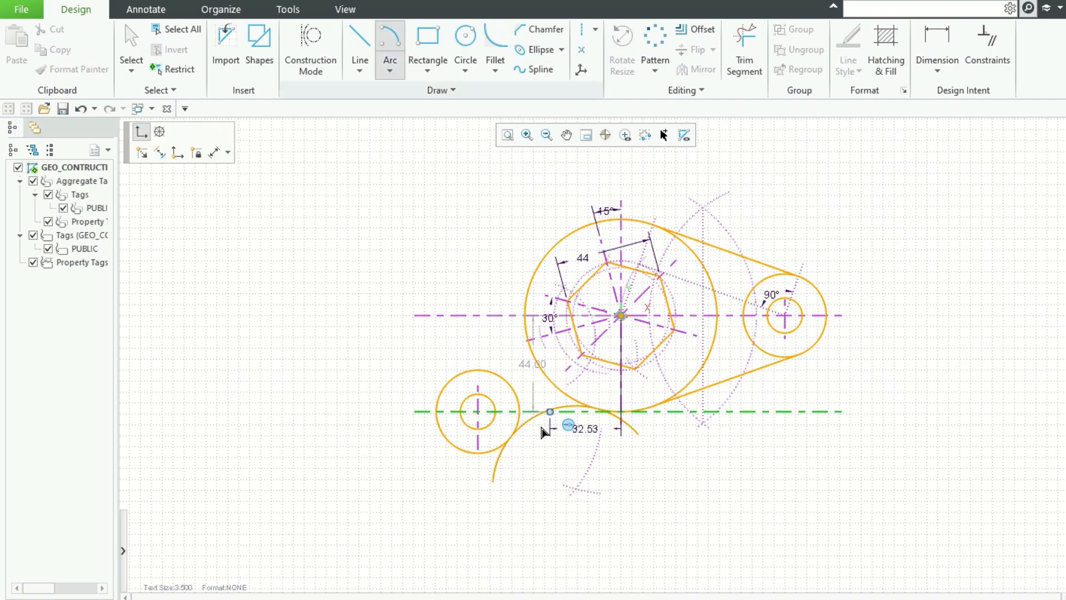
pyautogui.click(484, 416)
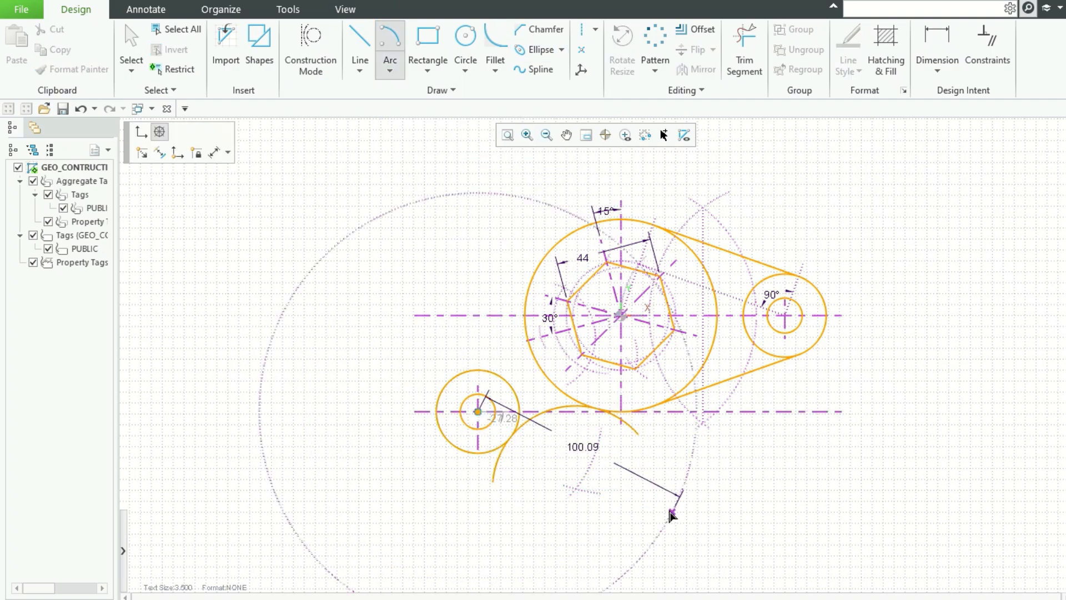
pyautogui.write('125')
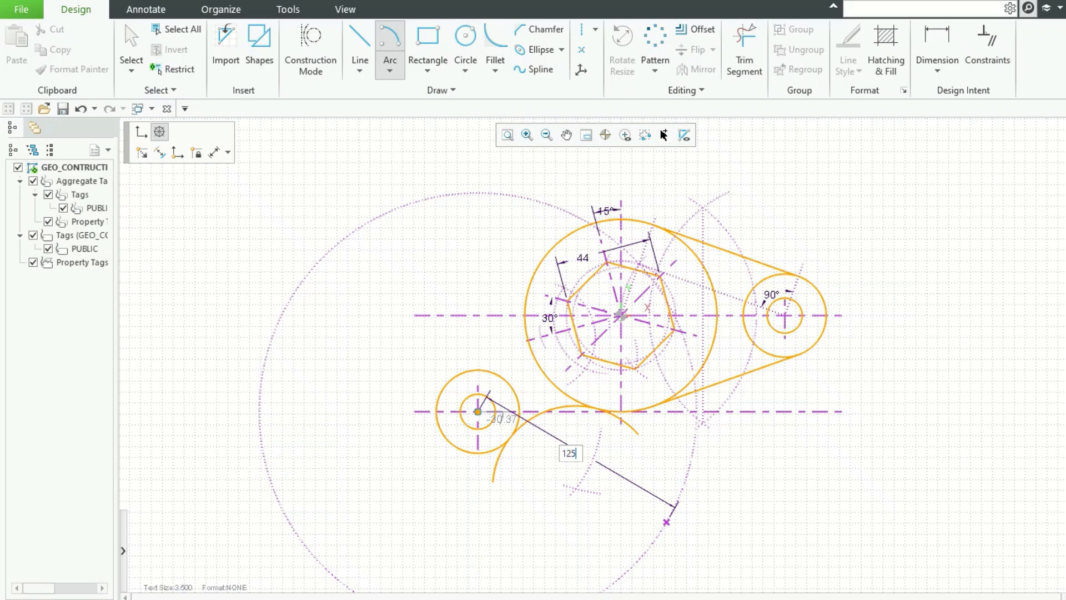
pyautogui.write('-19')
pyautogui.press('Return')
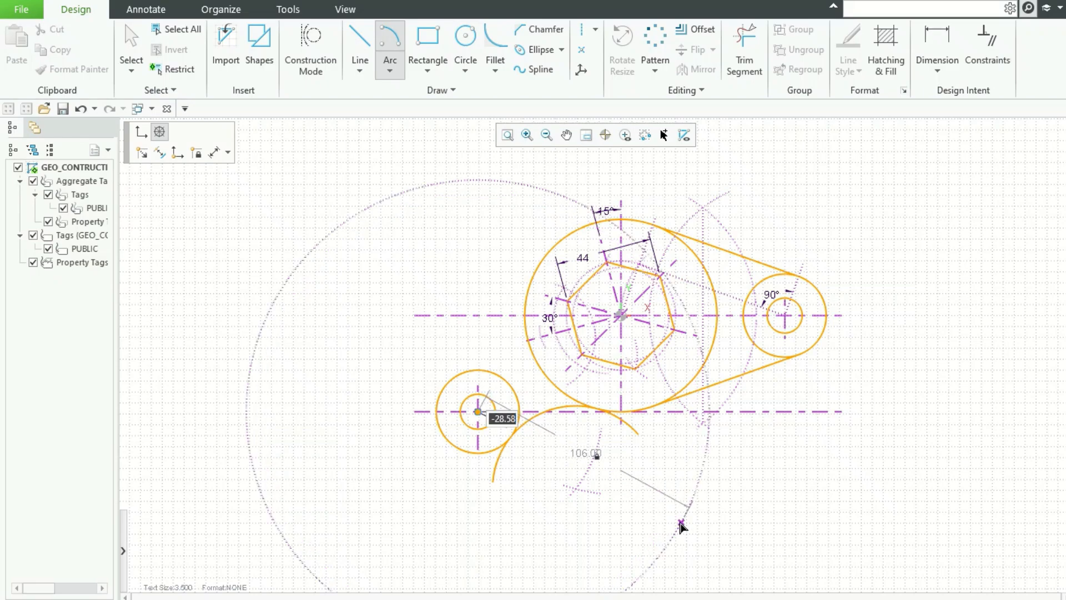
pyautogui.click(685, 521)
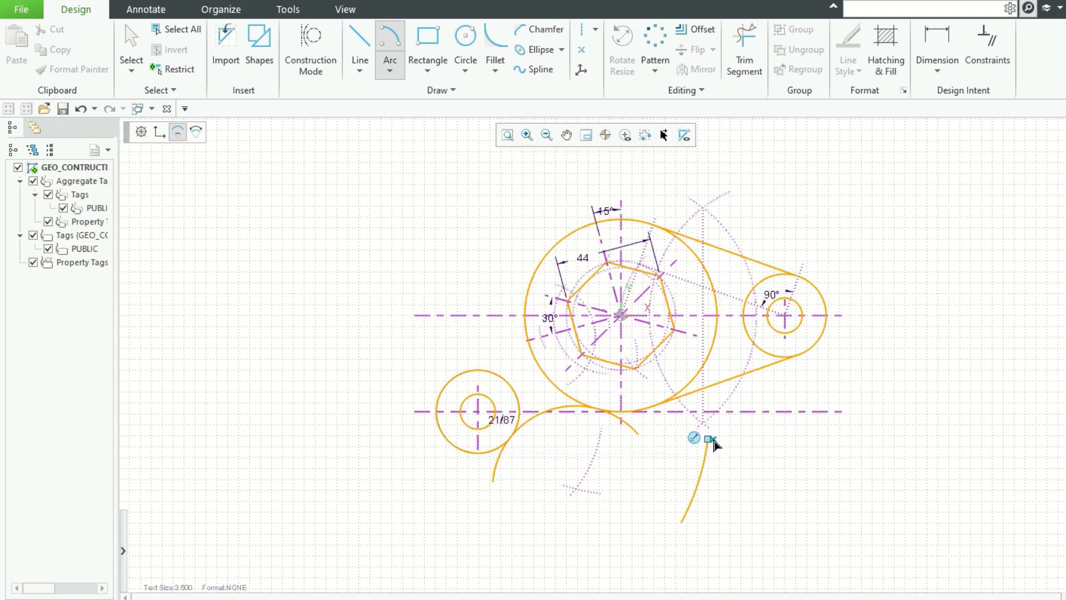
pyautogui.click(709, 440)
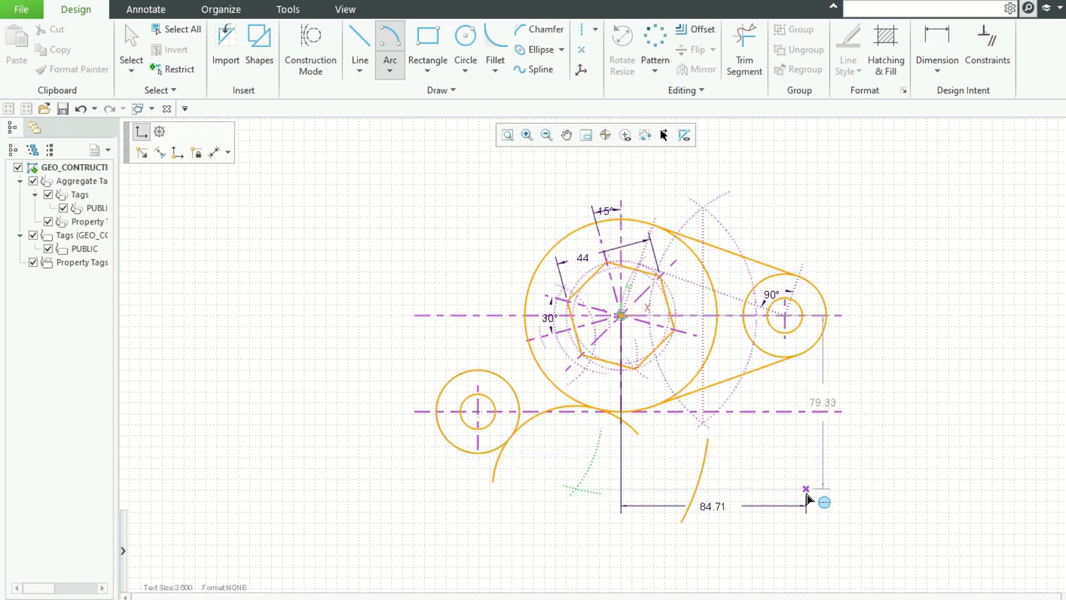
# Step: Draw an arc centred on the hexagon's centre with radius 125-44, crossing the previous arc
pyautogui.click(620, 315)
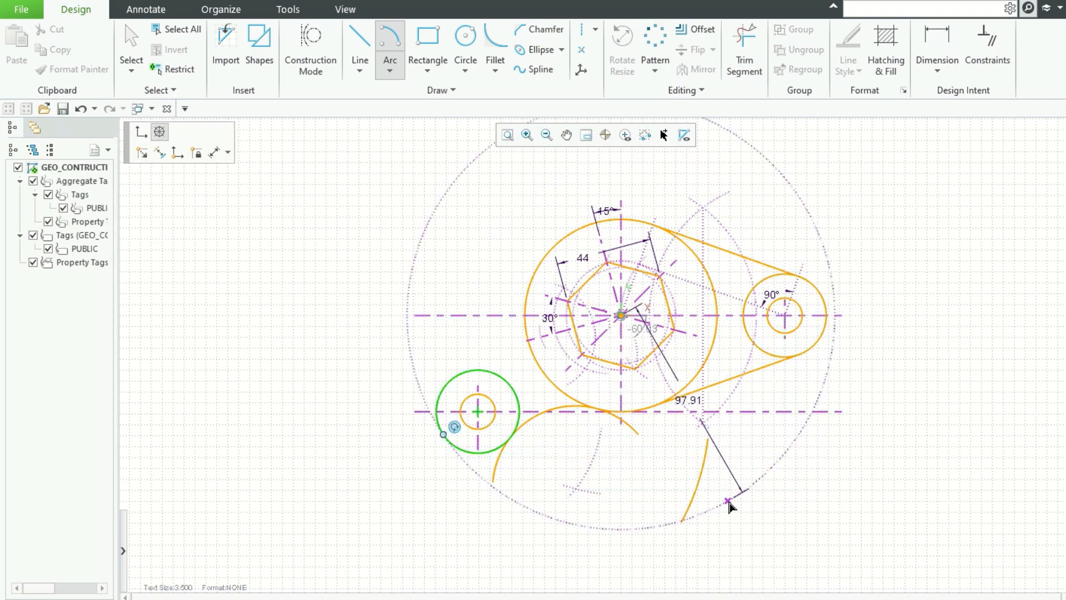
pyautogui.press('Tab')
pyautogui.write('1')
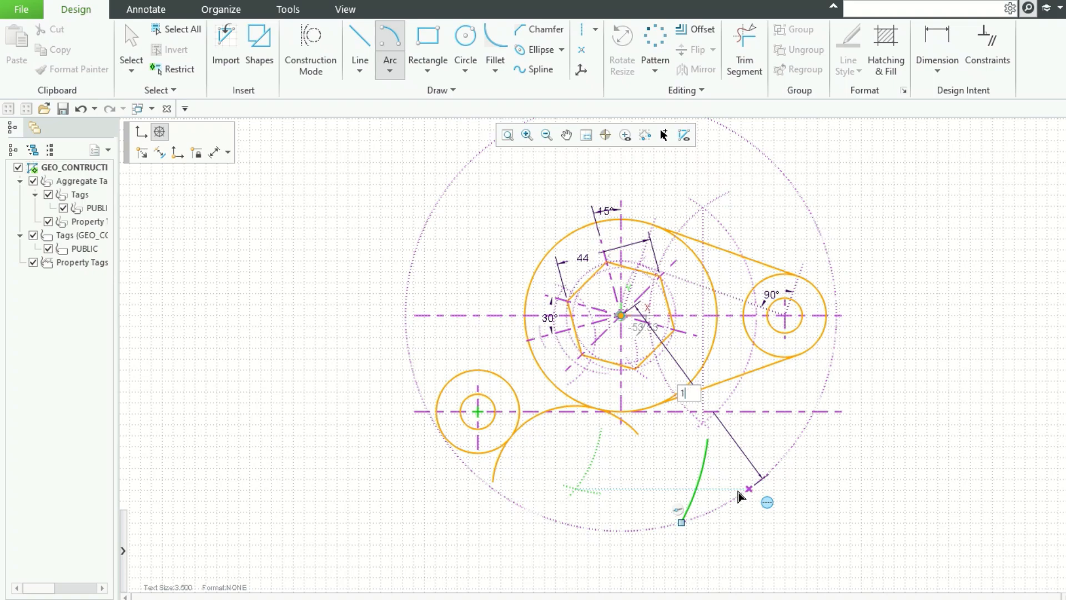
pyautogui.write('25-44')
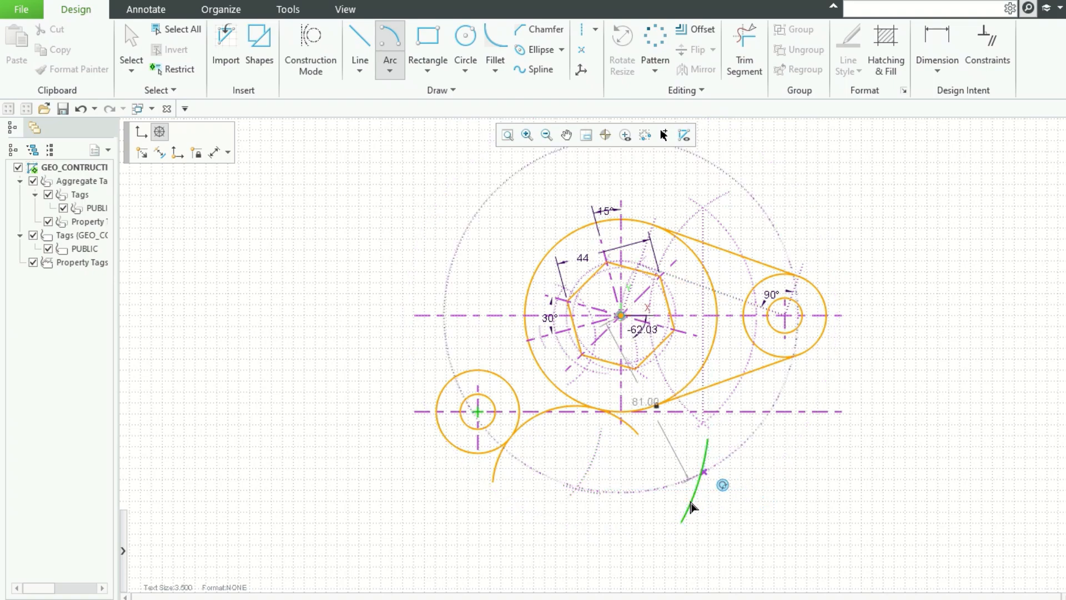
pyautogui.click(671, 499)
pyautogui.click(762, 474)
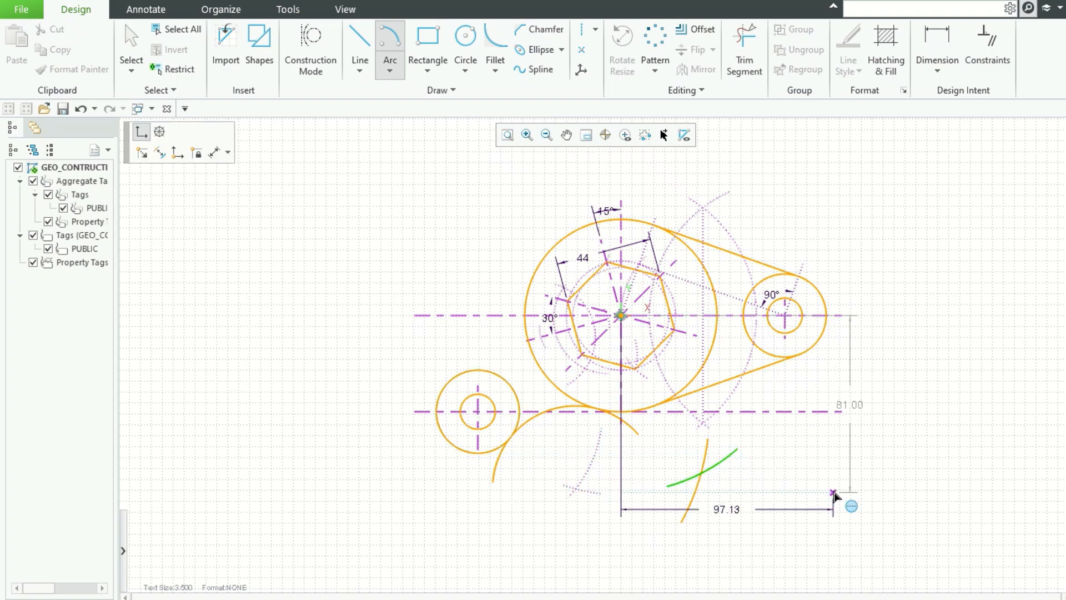
pyautogui.middleClick(834, 493)
# Step: Draw a radius 125 arc centred at the new arcs' intersection, wrapping over the lower-left circle and the large circle
pyautogui.click(390, 43)
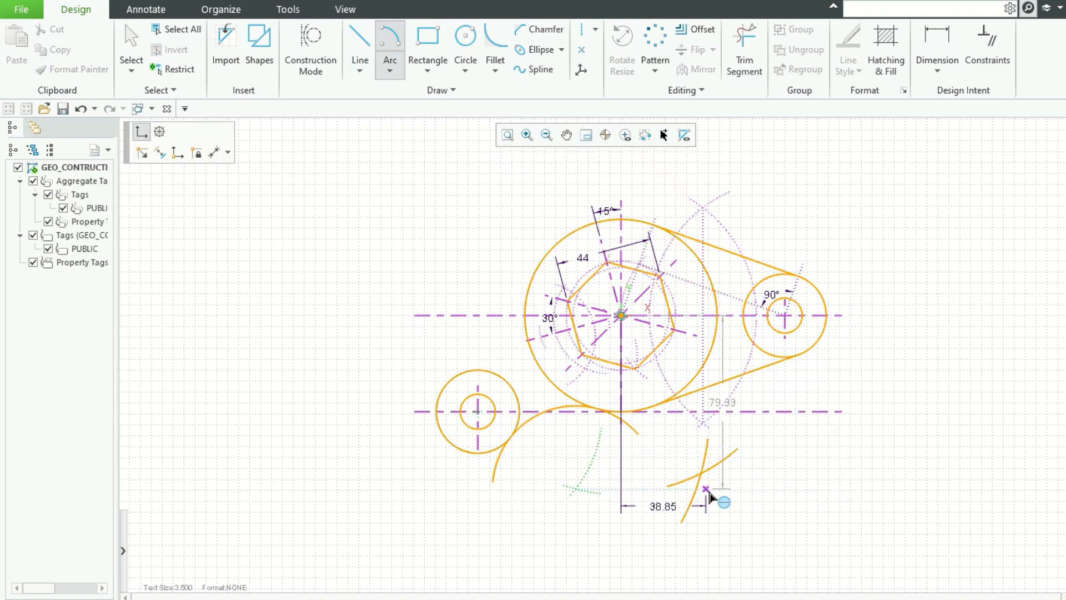
pyautogui.click(700, 475)
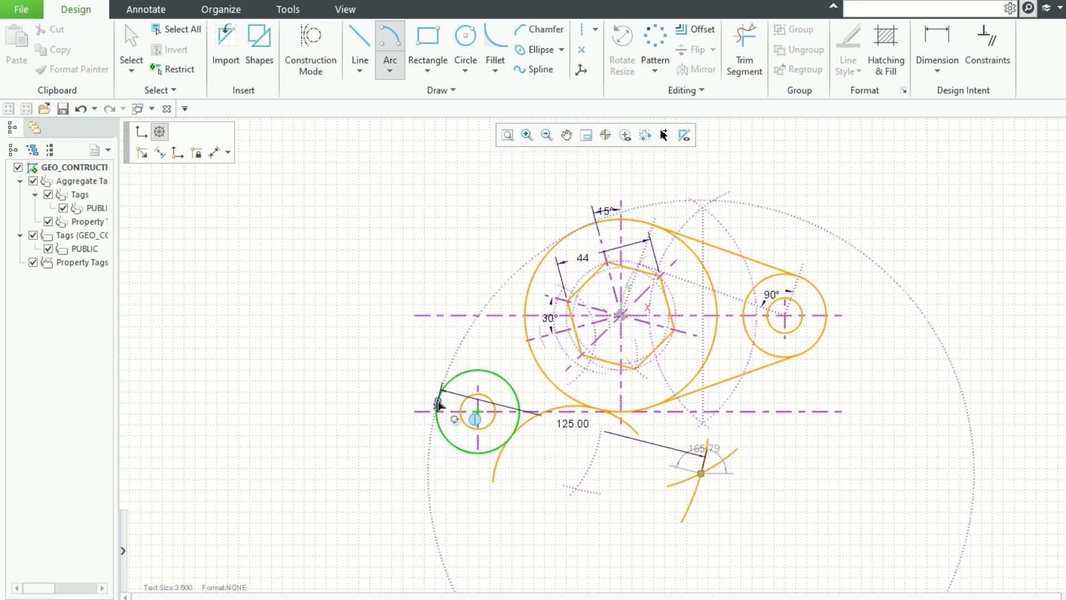
pyautogui.write('125')
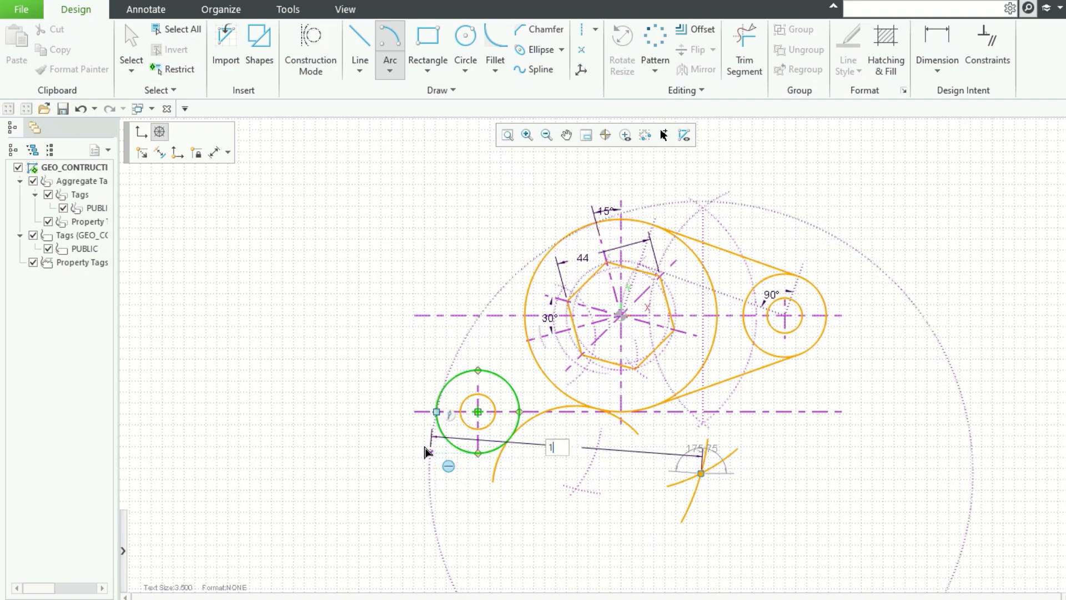
pyautogui.press('Tab')
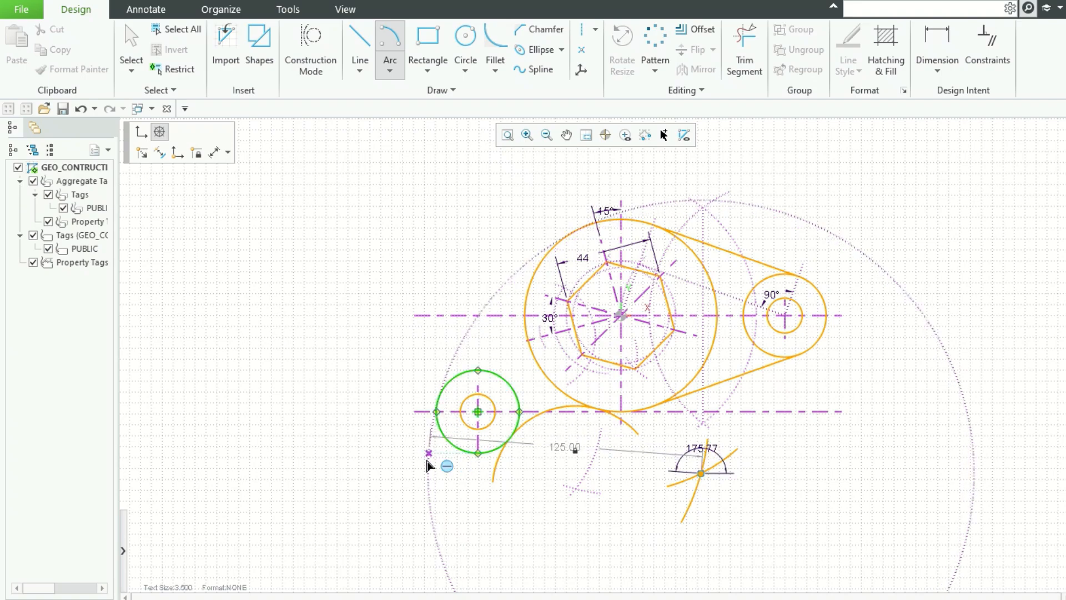
pyautogui.click(431, 457)
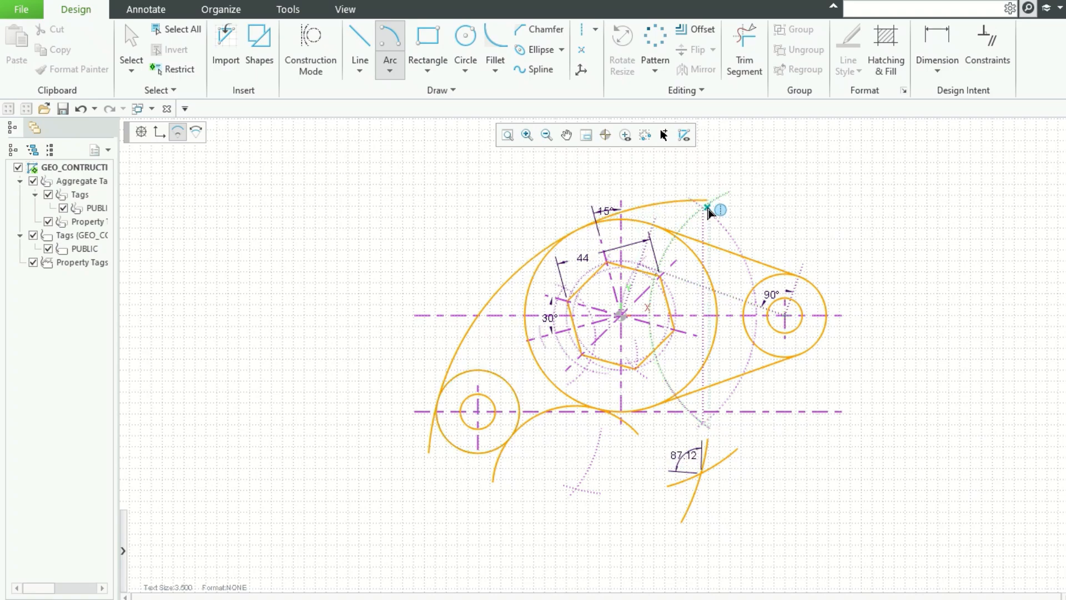
pyautogui.click(896, 206)
pyautogui.scroll(1, 897, 206)
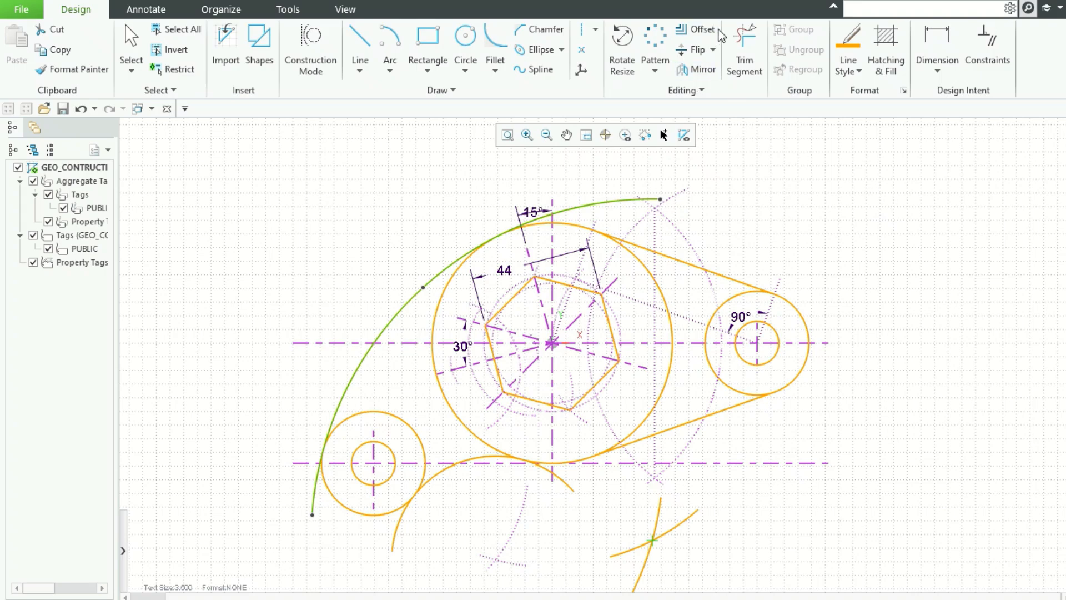
# Step: Trim the overlapping arc segments where the new tangent arcs join the lower-left circle and the large circle
pyautogui.click(745, 42)
pyautogui.scroll(6, 551, 500)
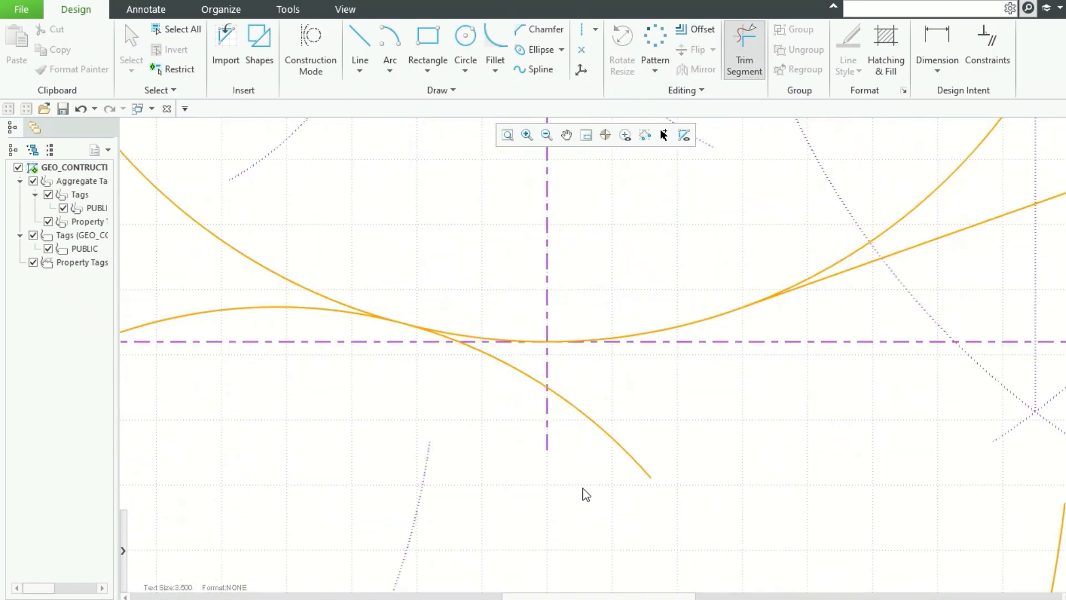
pyautogui.click(628, 456)
pyautogui.click(507, 367)
pyautogui.scroll(5, 446, 337)
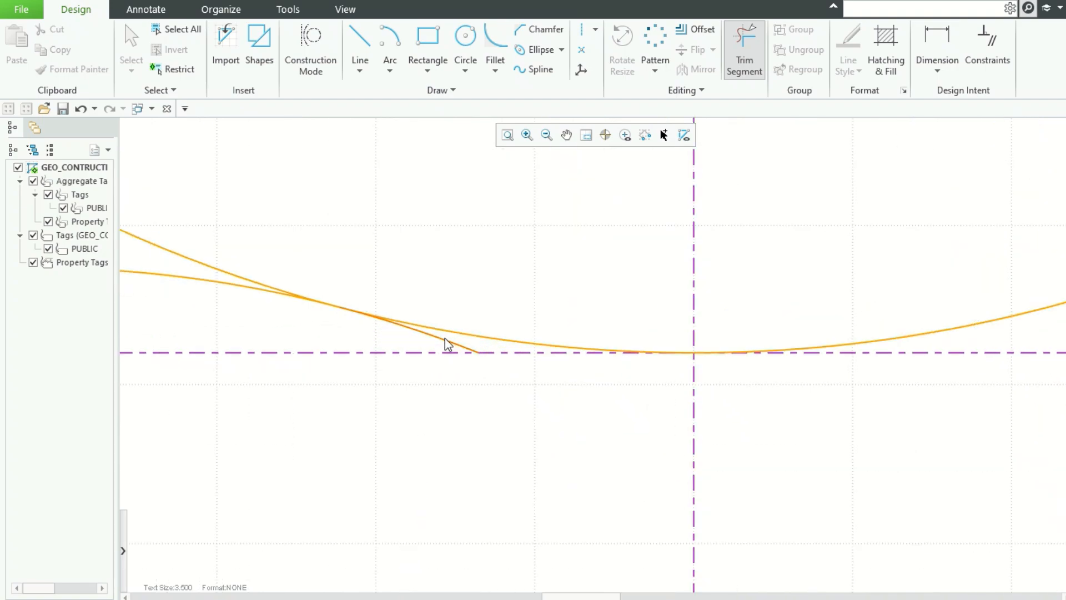
pyautogui.click(446, 341)
pyautogui.scroll(-3, 541, 388)
pyautogui.scroll(-3, 541, 388)
pyautogui.scroll(3, 401, 476)
pyautogui.scroll(2, 399, 426)
pyautogui.click(397, 422)
pyautogui.scroll(2, 542, 438)
pyautogui.scroll(-2, 542, 438)
pyautogui.click(466, 283)
pyautogui.scroll(2, 590, 428)
pyautogui.scroll(-2, 590, 428)
pyautogui.click(458, 196)
pyautogui.click(198, 337)
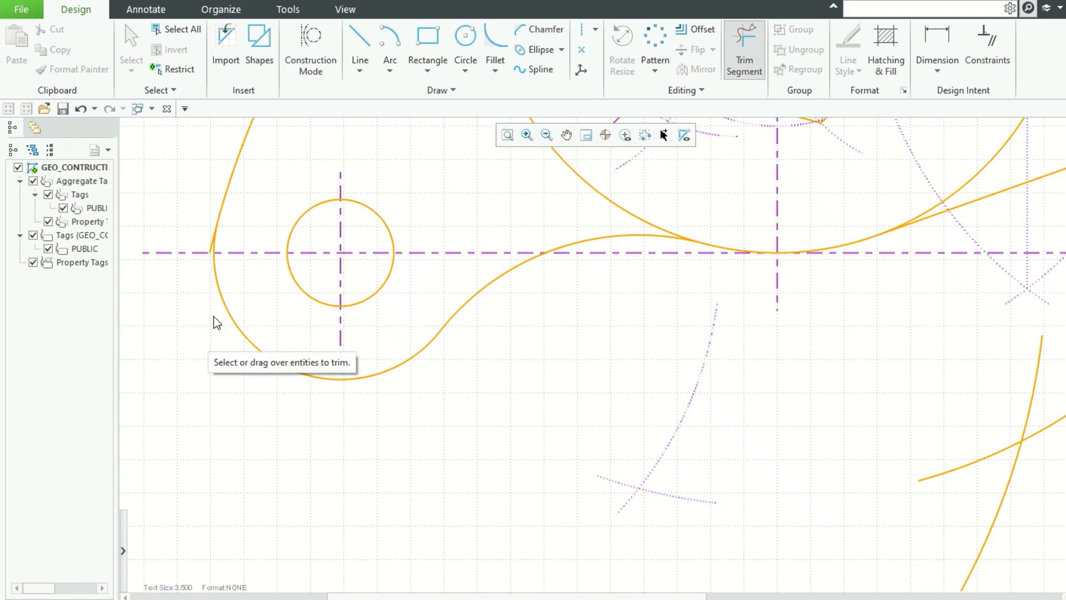
# Step: Trim the excess upper end of the outer arc and the left portion of the large circle inside the profile
pyautogui.scroll(4, 188, 229)
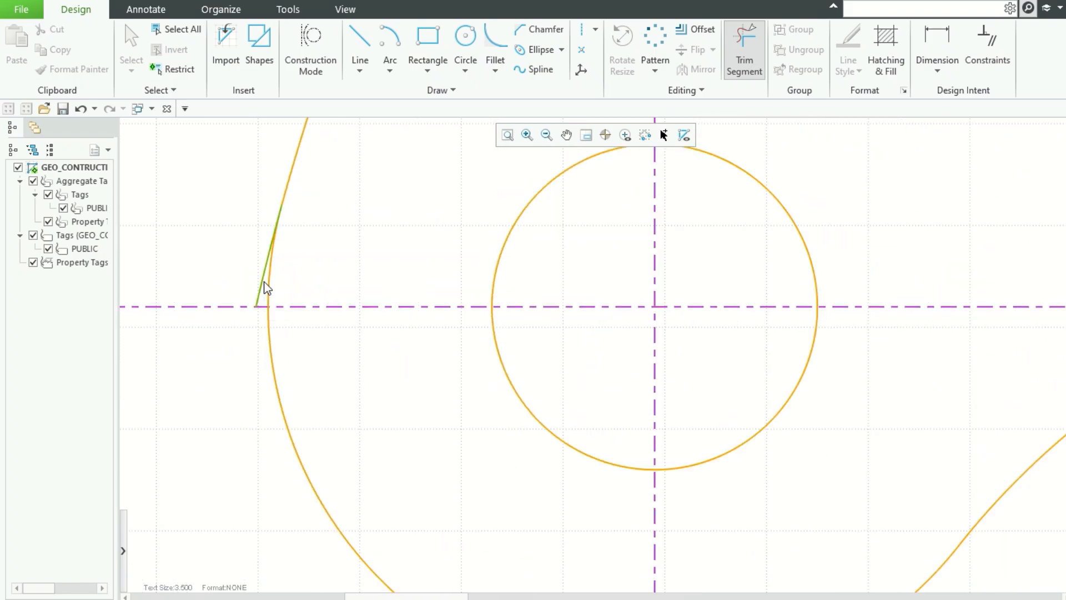
pyautogui.scroll(-6, 325, 289)
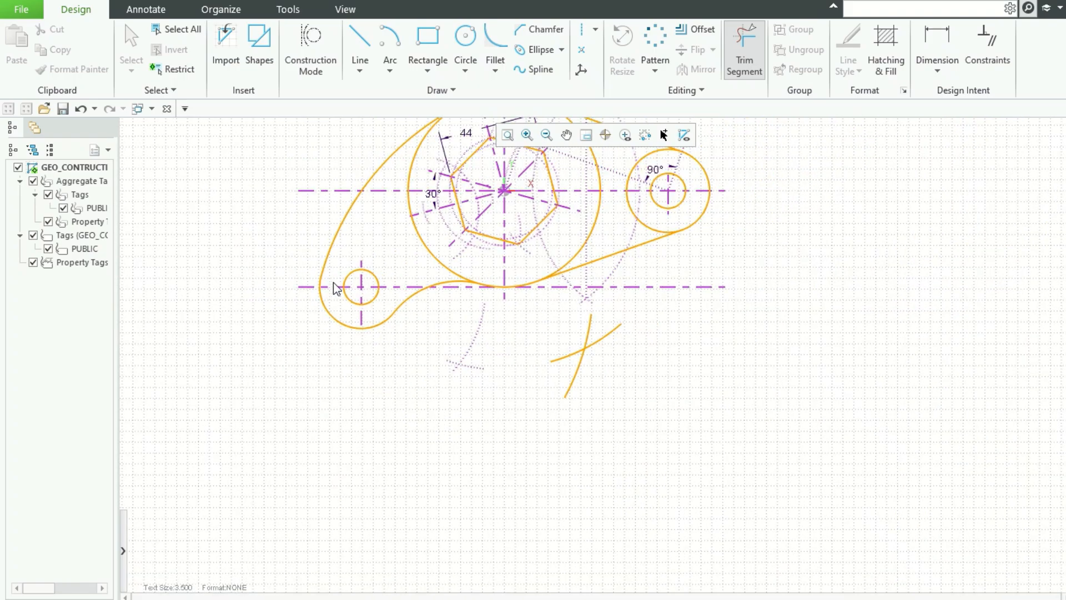
pyautogui.scroll(4, 411, 167)
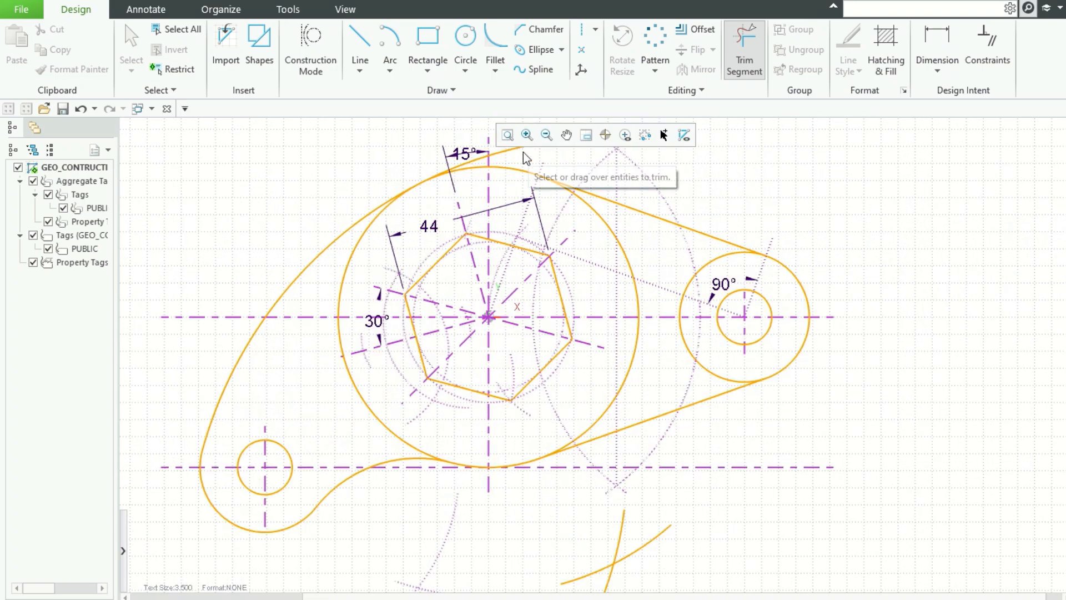
pyautogui.scroll(5, 461, 160)
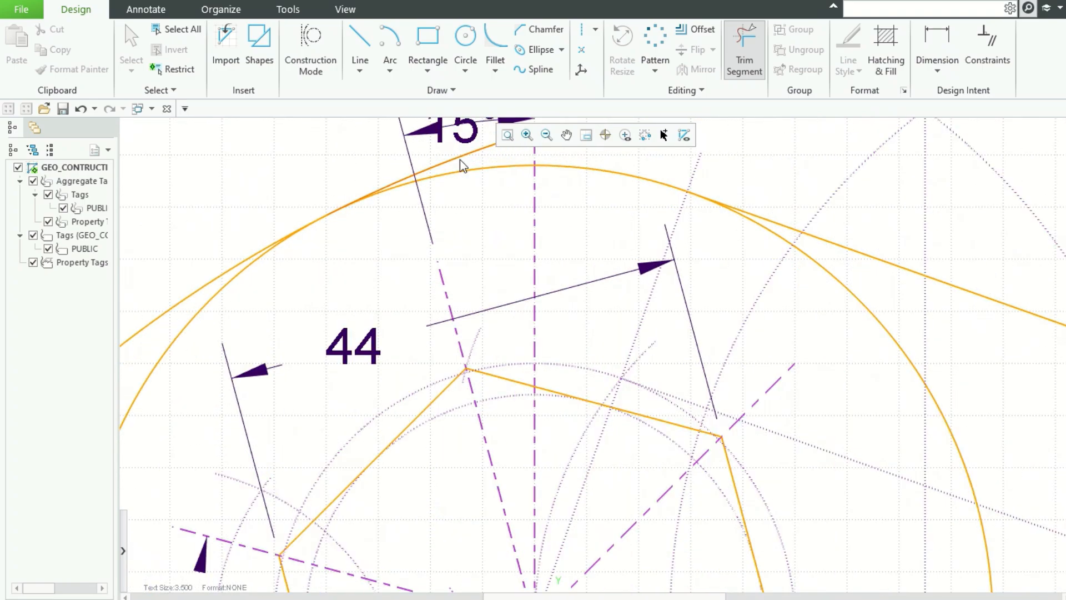
pyautogui.scroll(2, 342, 204)
pyautogui.scroll(-8, 342, 205)
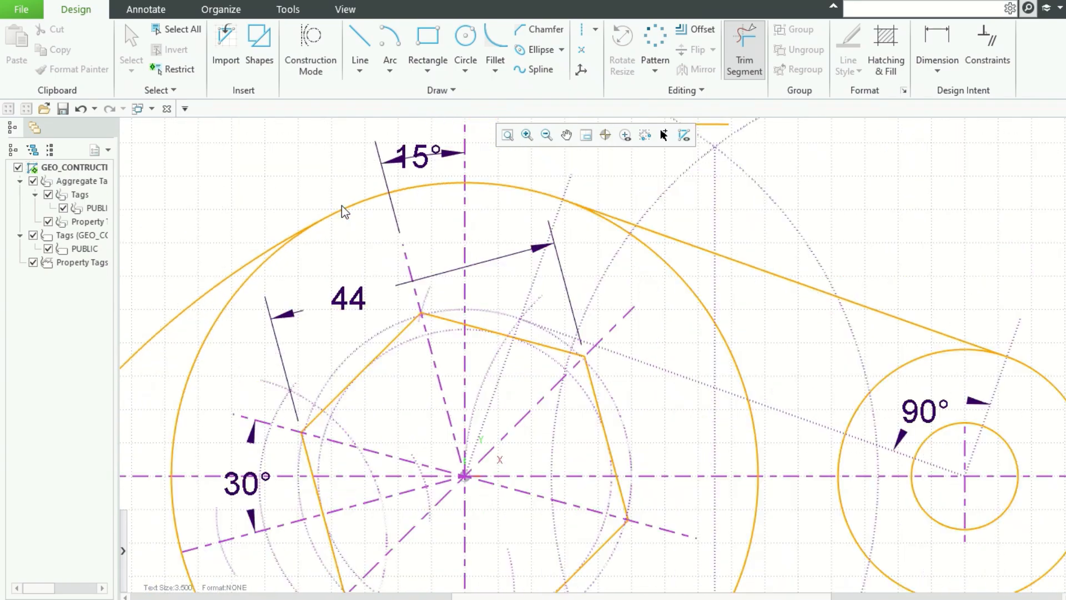
pyautogui.click(492, 172)
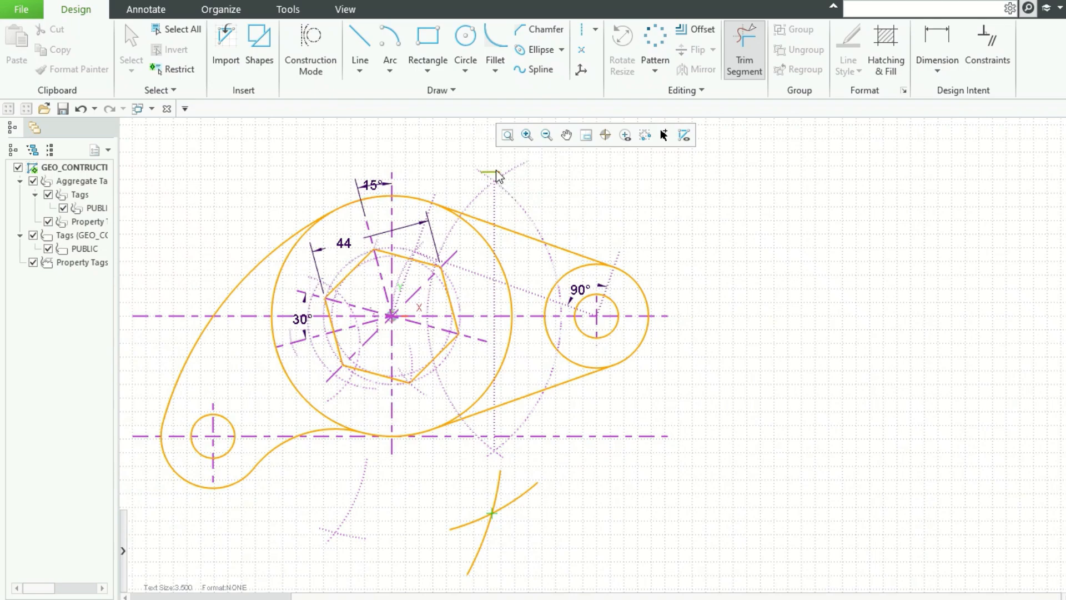
pyautogui.click(285, 262)
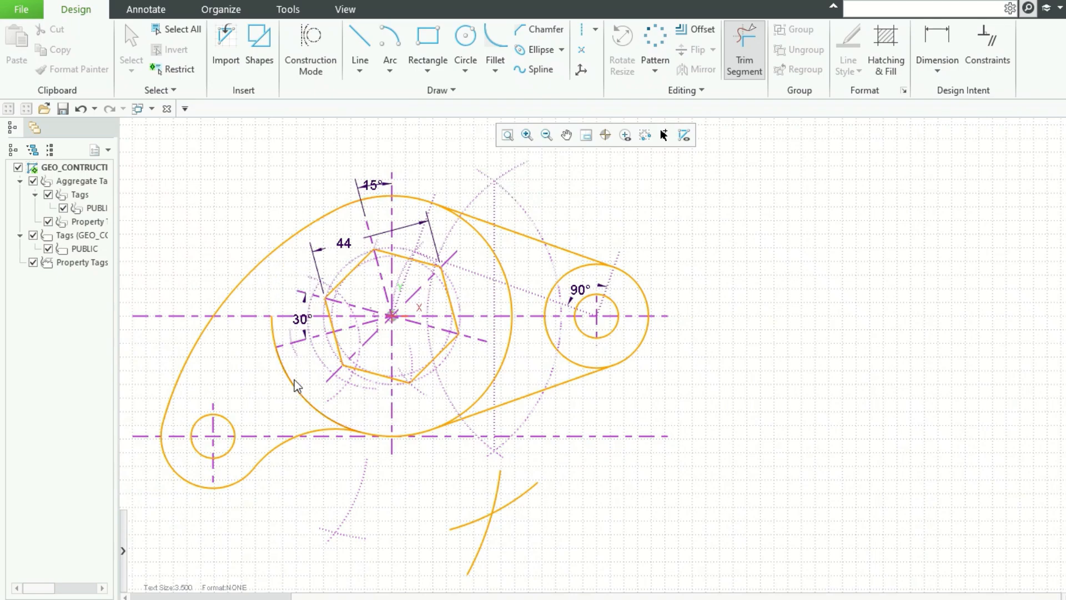
pyautogui.scroll(4, 298, 369)
pyautogui.click(264, 312)
# Step: Trim the inner portion of the right circle lying between the two tangent lines
pyautogui.scroll(2, 260, 344)
pyautogui.scroll(-5, 258, 368)
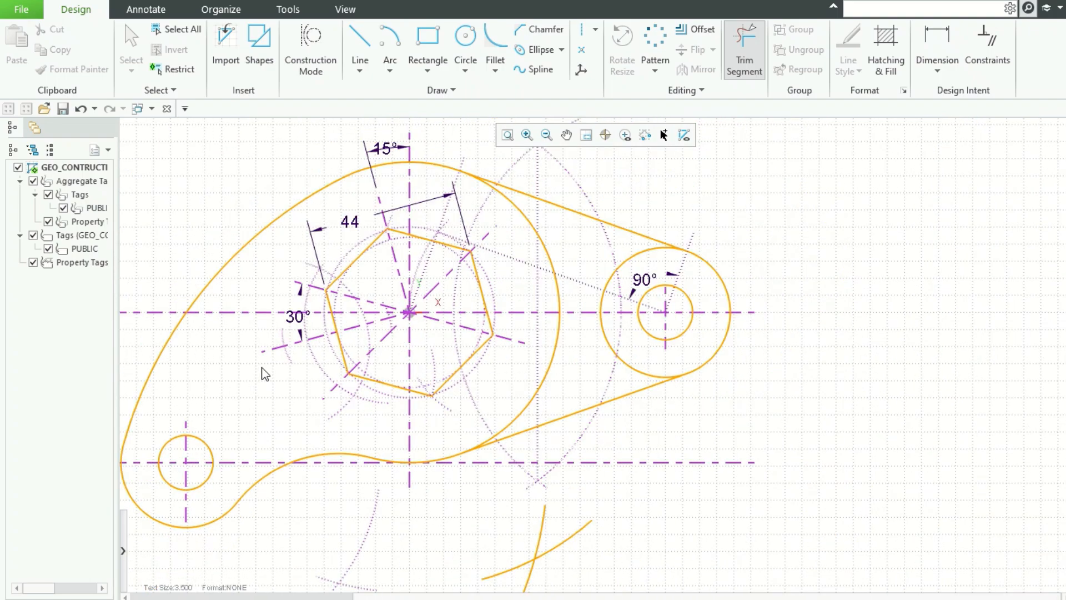
pyautogui.click(606, 294)
pyautogui.click(607, 342)
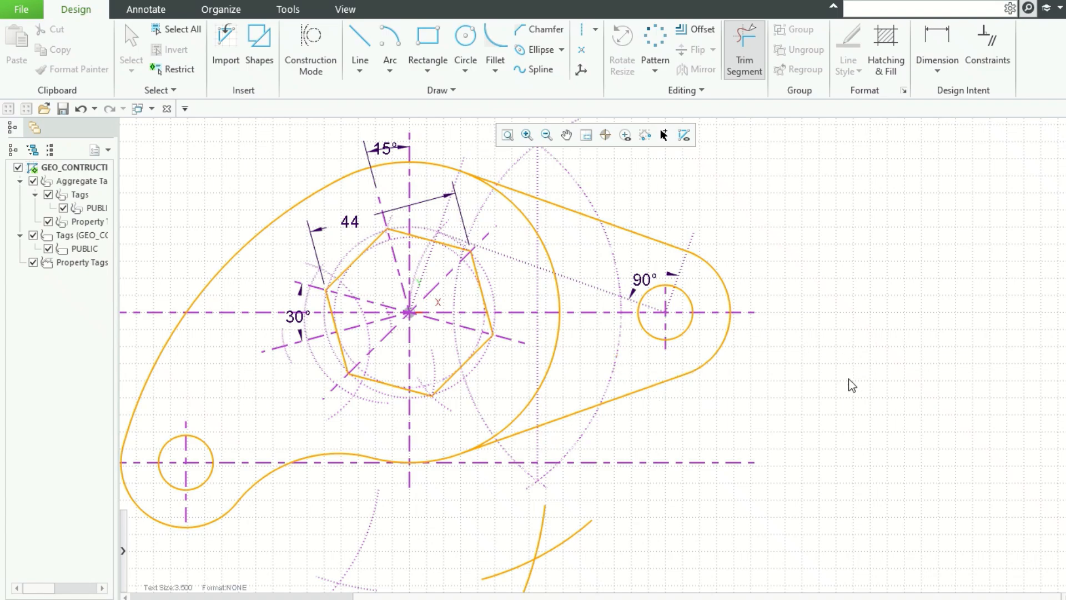
pyautogui.press('Escape')
# Step: Draw a circle of radius 37.5 centred on the hexagon's centre
pyautogui.scroll(2, 812, 371)
pyautogui.scroll(-3, 812, 371)
pyautogui.scroll(-1, 639, 442)
pyautogui.scroll(1, 631, 436)
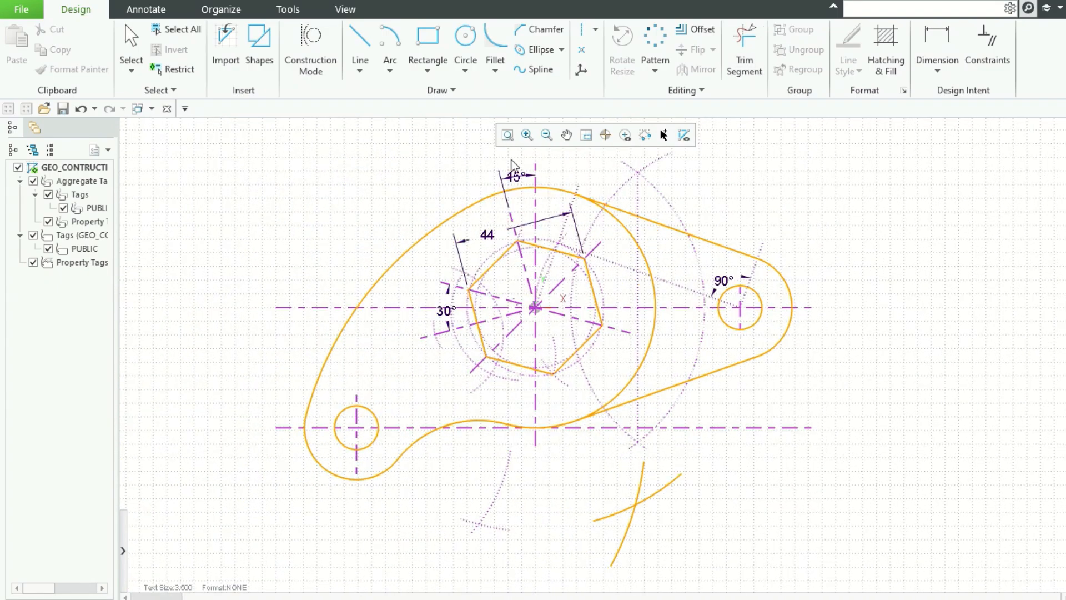
pyautogui.click(507, 135)
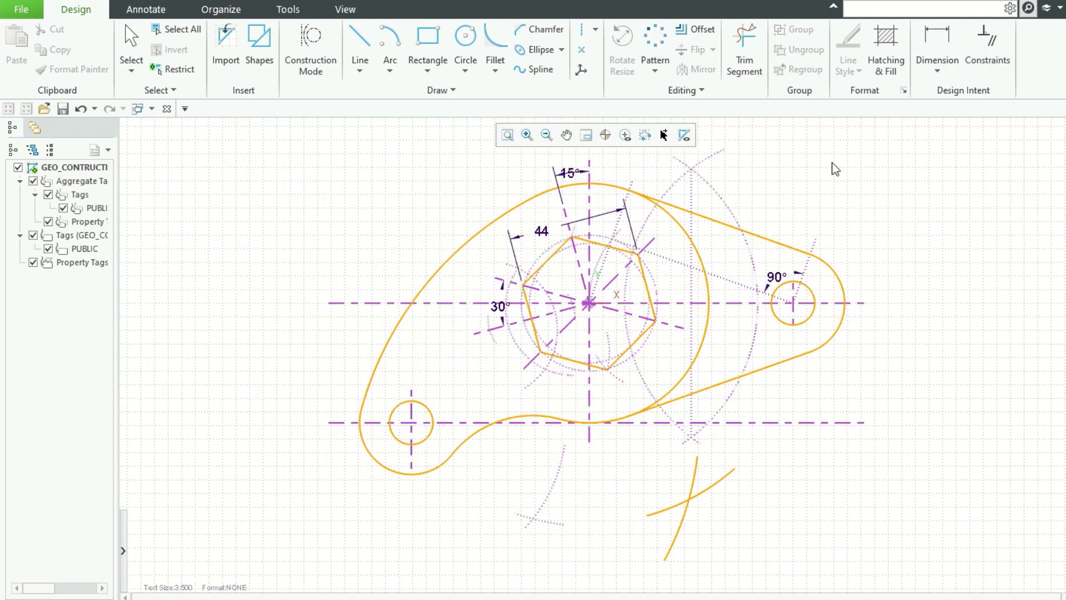
pyautogui.click(465, 39)
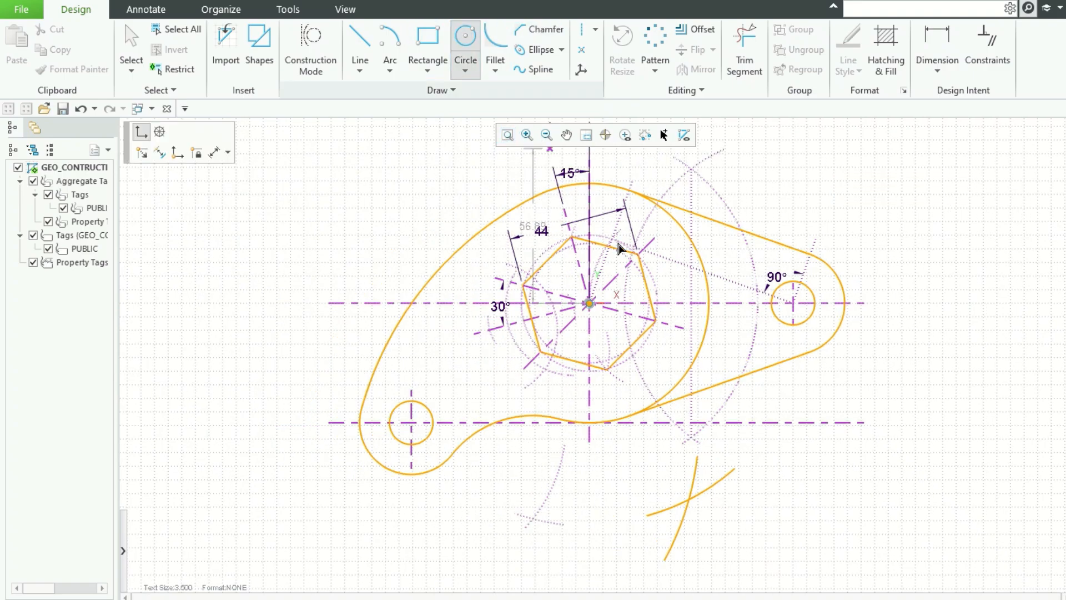
pyautogui.click(590, 304)
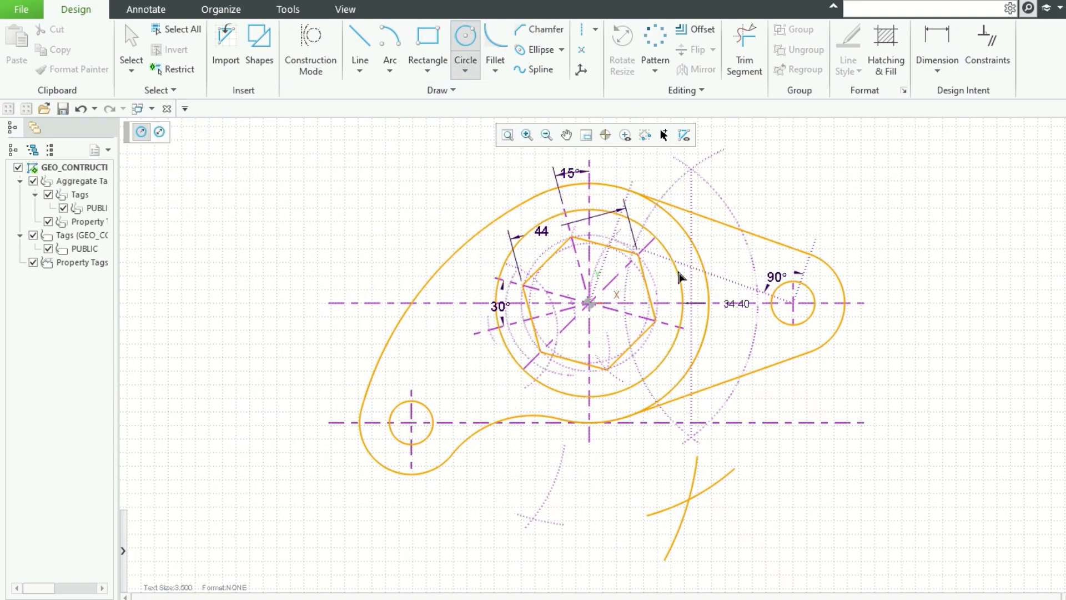
pyautogui.press('Tab')
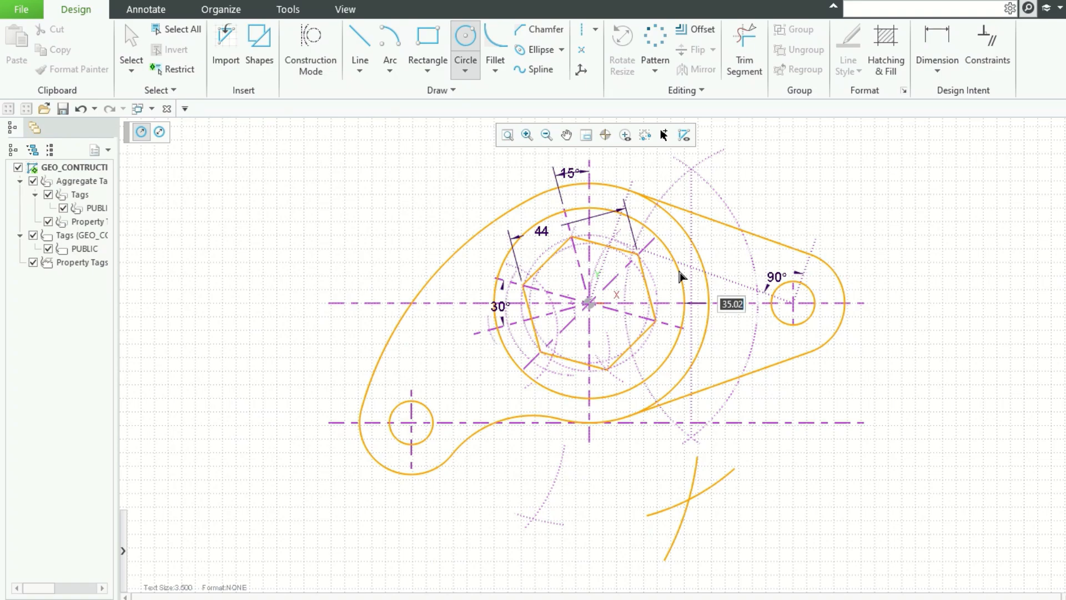
pyautogui.write('37.5')
pyautogui.press('Return')
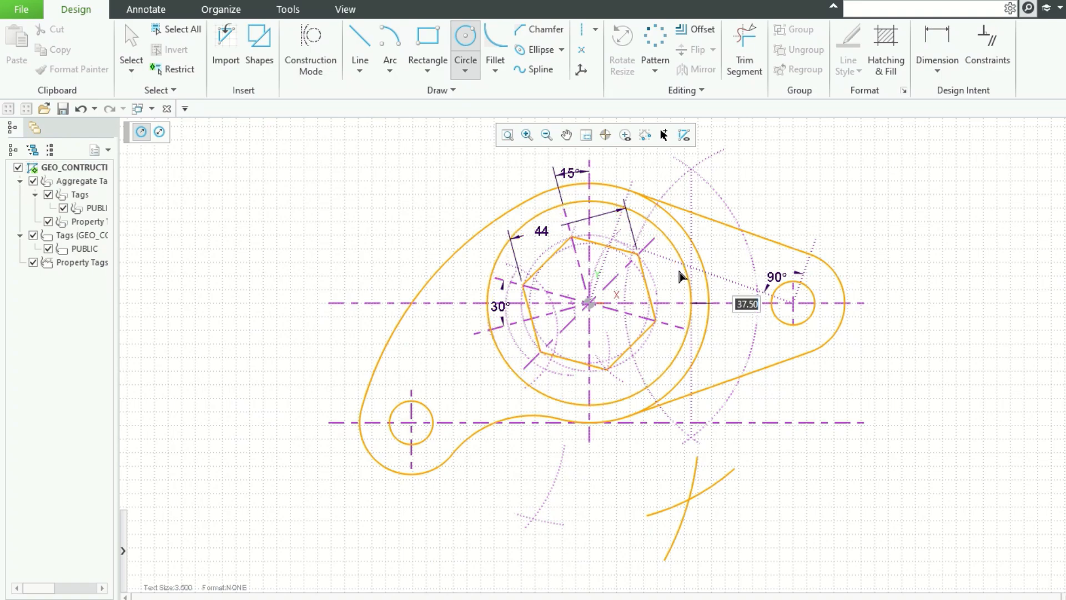
pyautogui.click(687, 269)
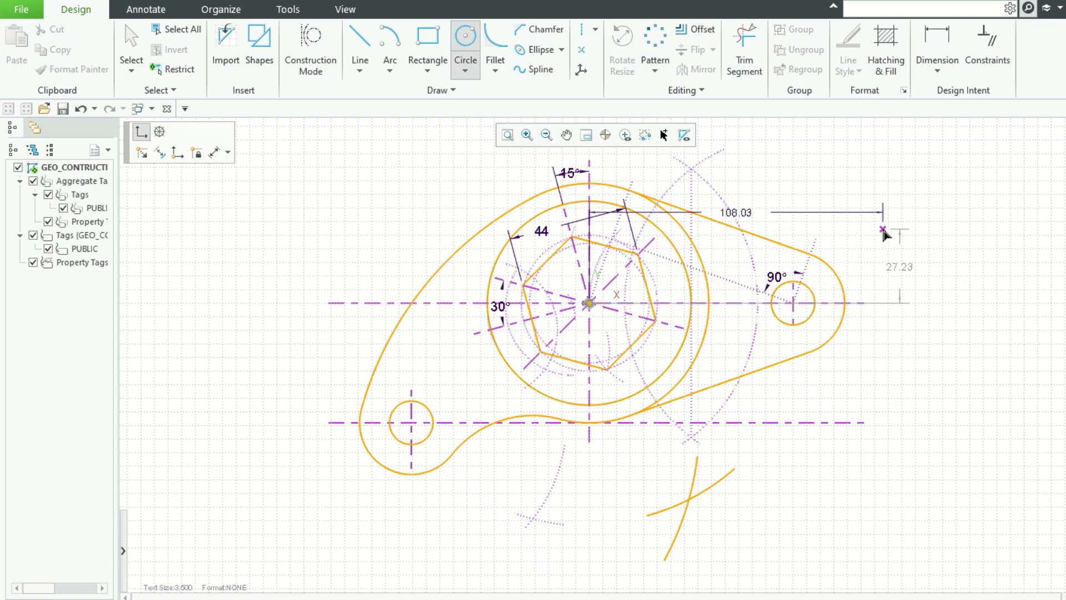
pyautogui.middleClick(789, 231)
# Step: Trim the right portion of the large circle lying between the tangent lines
pyautogui.click(745, 53)
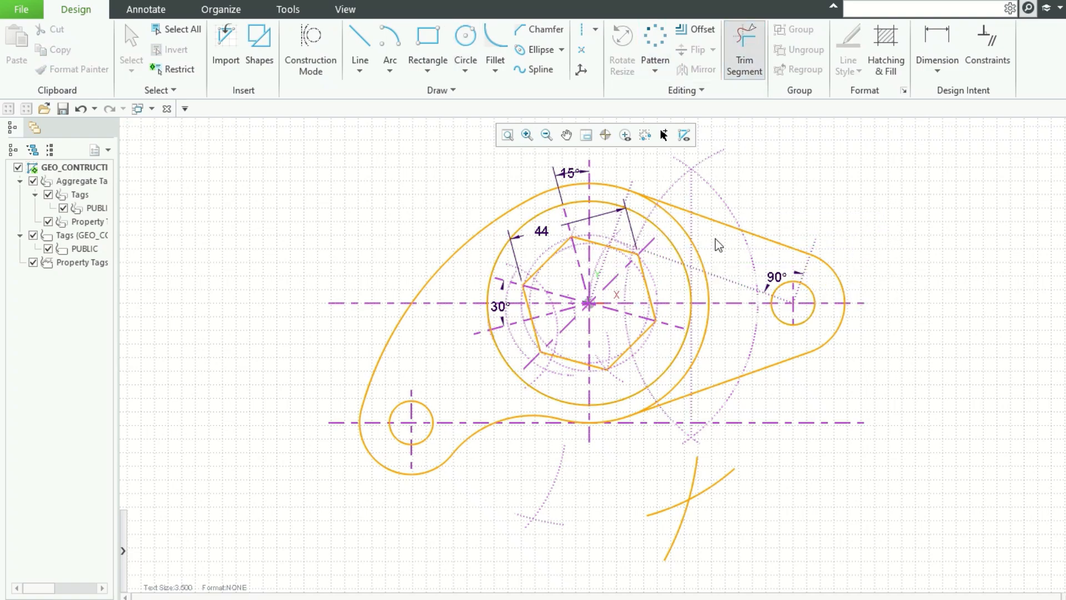
pyautogui.click(674, 220)
pyautogui.click(708, 282)
pyautogui.click(685, 382)
pyautogui.scroll(3, 667, 422)
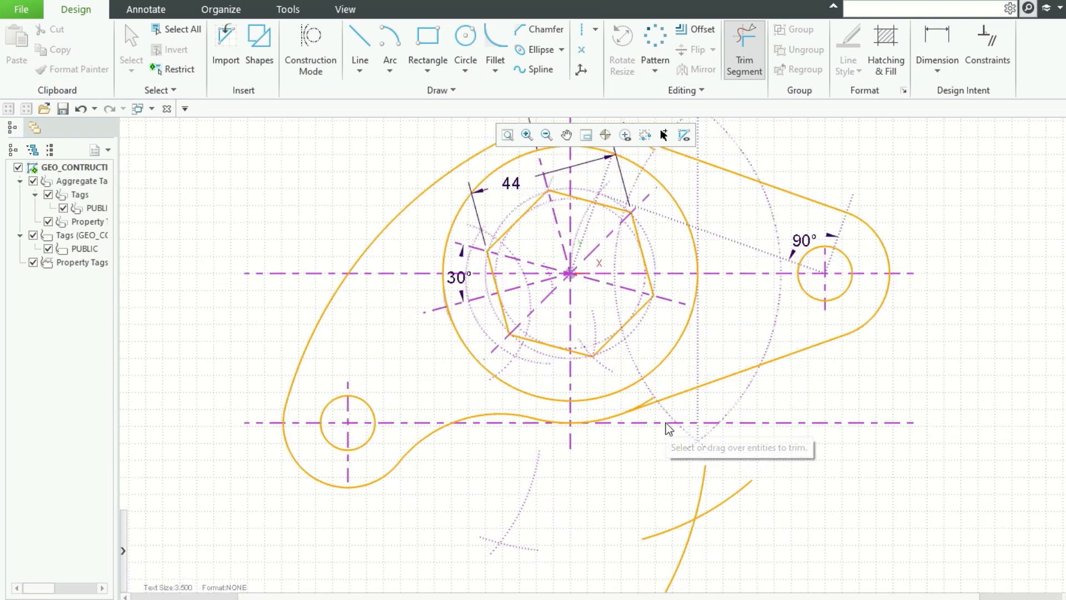
pyautogui.click(641, 398)
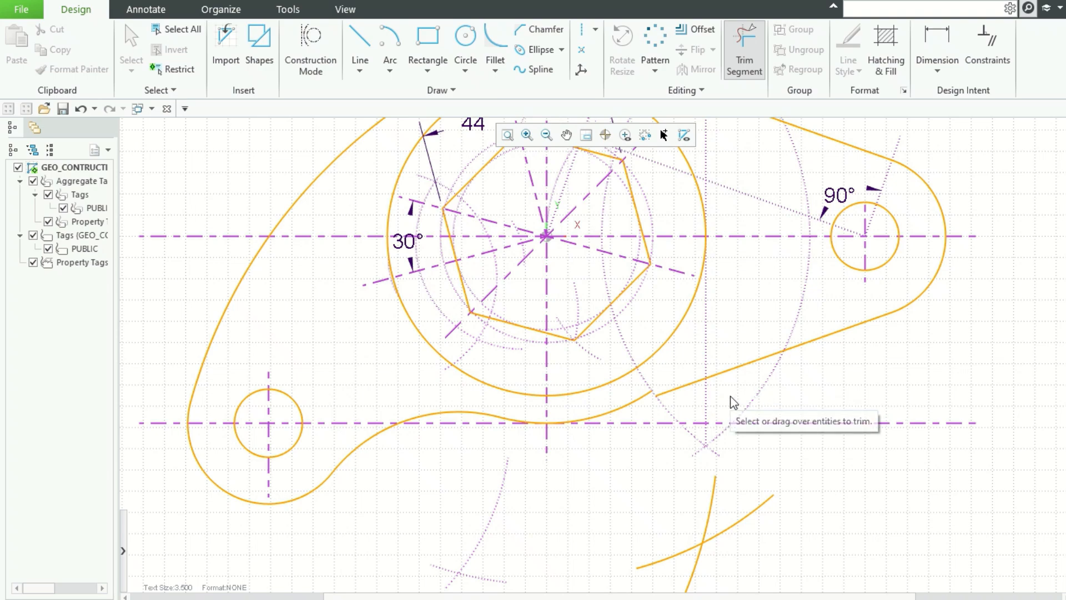
pyautogui.hotkey('ctrl', 'z')
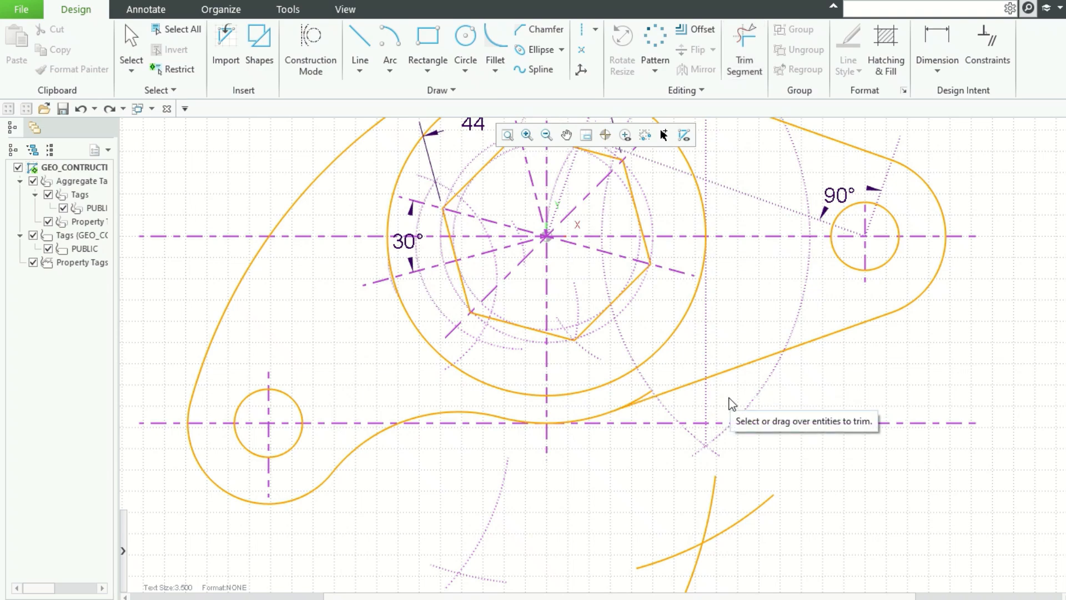
pyautogui.click(645, 394)
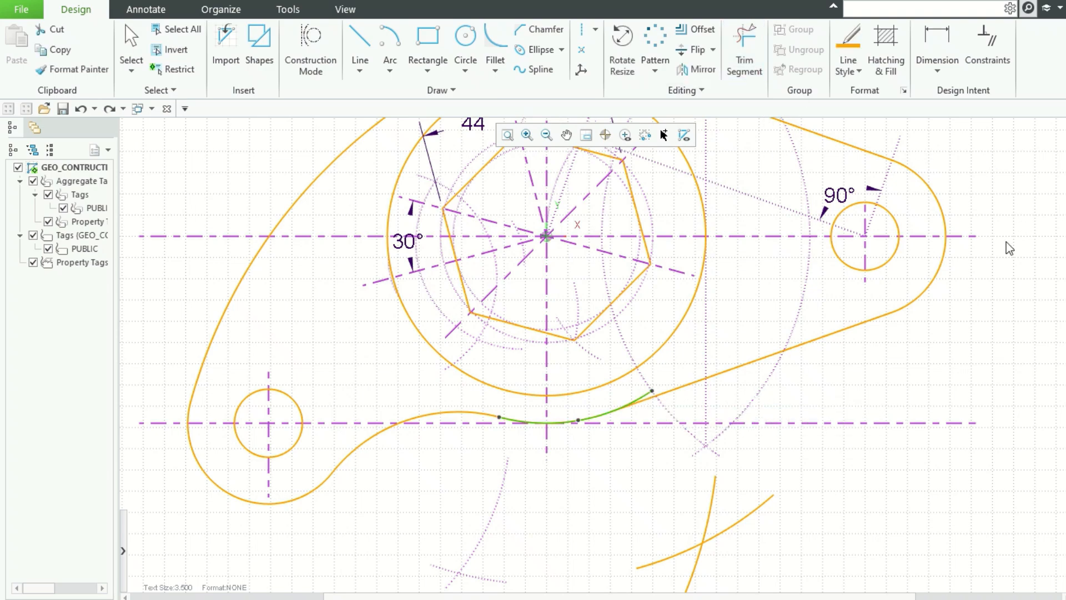
pyautogui.click(1005, 319)
pyautogui.click(746, 36)
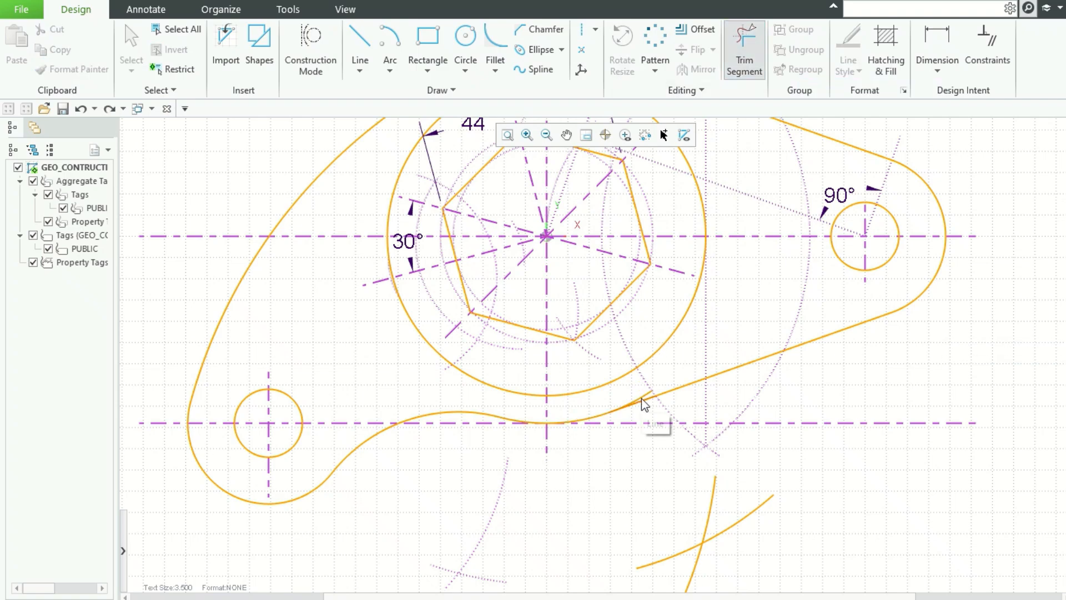
pyautogui.press('Escape')
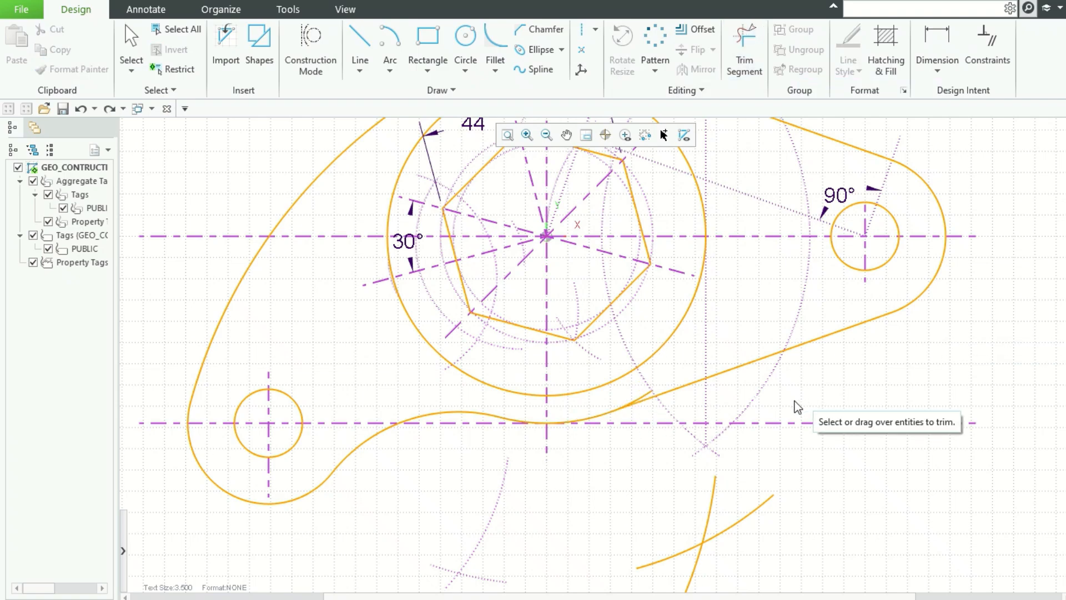
pyautogui.scroll(5, 658, 399)
pyautogui.scroll(2, 659, 398)
pyautogui.click(745, 44)
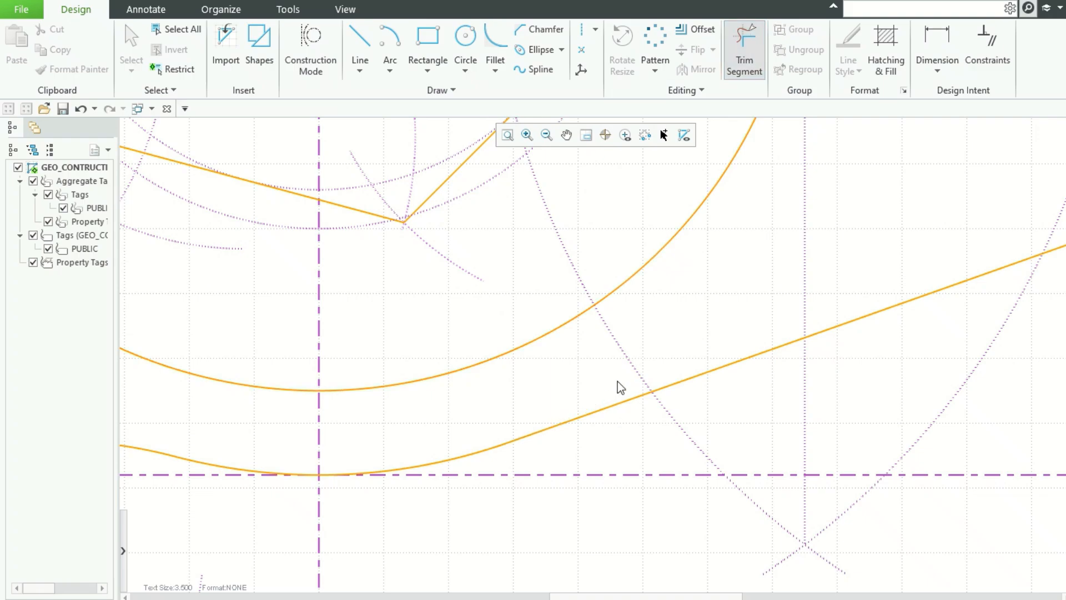
pyautogui.scroll(-3, 611, 374)
pyautogui.scroll(-4, 612, 373)
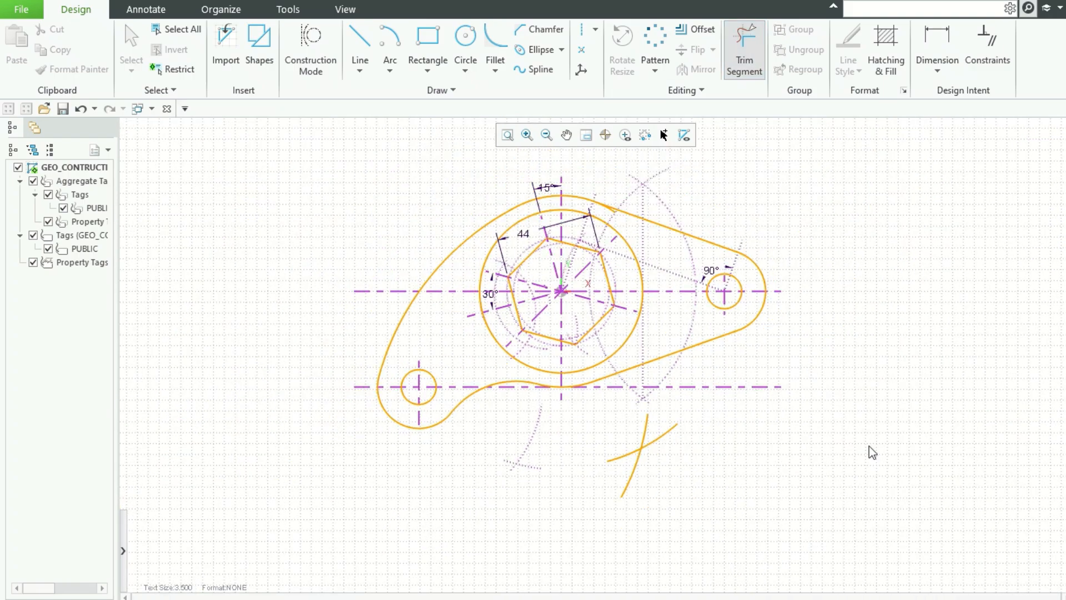
pyautogui.press('Escape')
# Step: Trim the small segment of the large circle where the upper tangent line meets it
pyautogui.scroll(5, 633, 196)
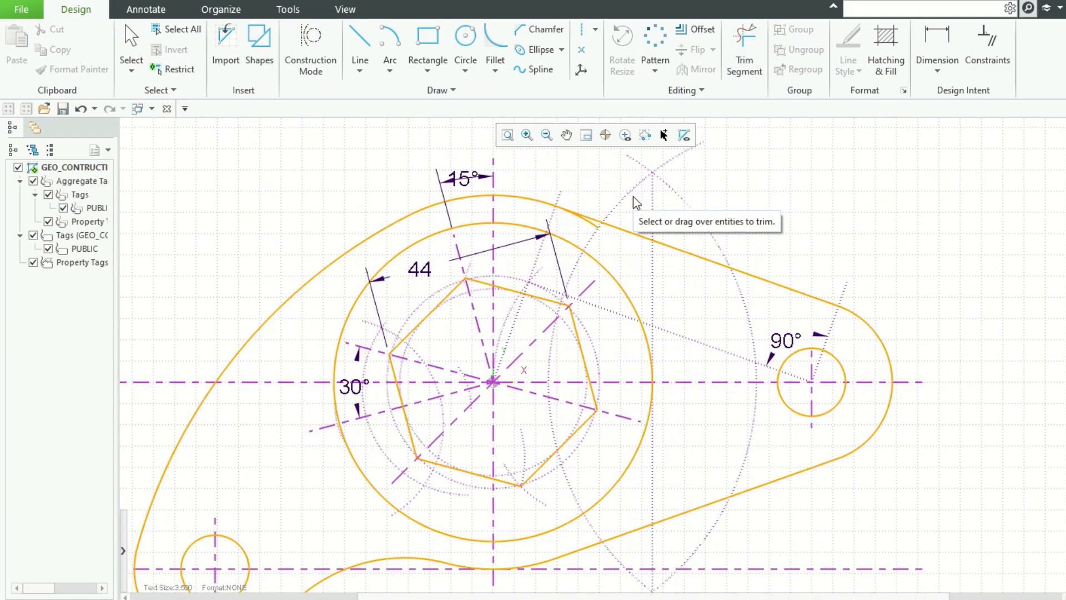
pyautogui.click(759, 47)
pyautogui.click(555, 254)
pyautogui.scroll(-5, 770, 216)
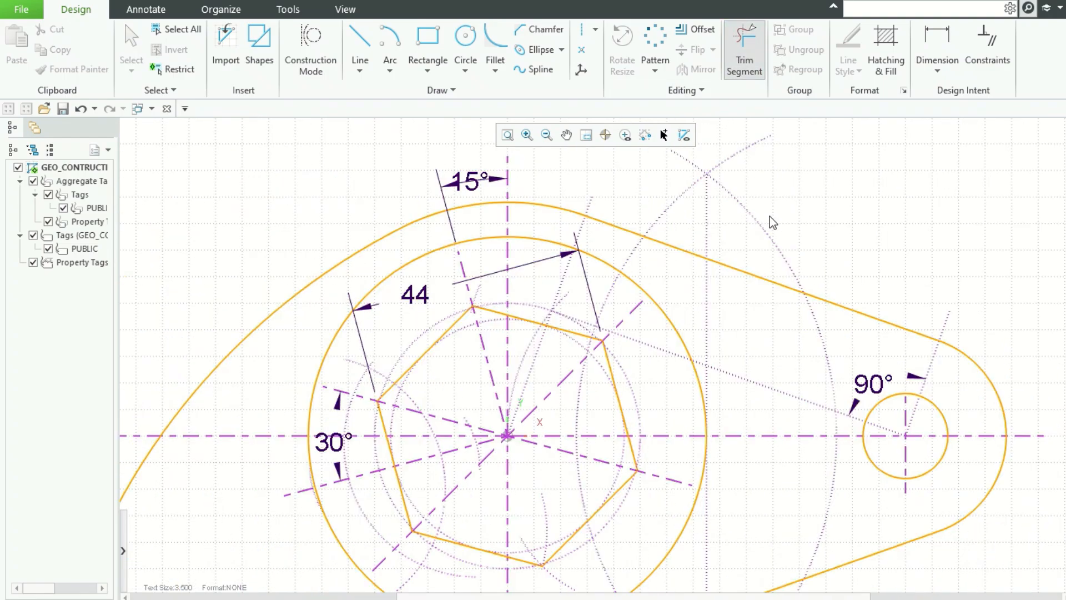
pyautogui.middleClick(943, 304)
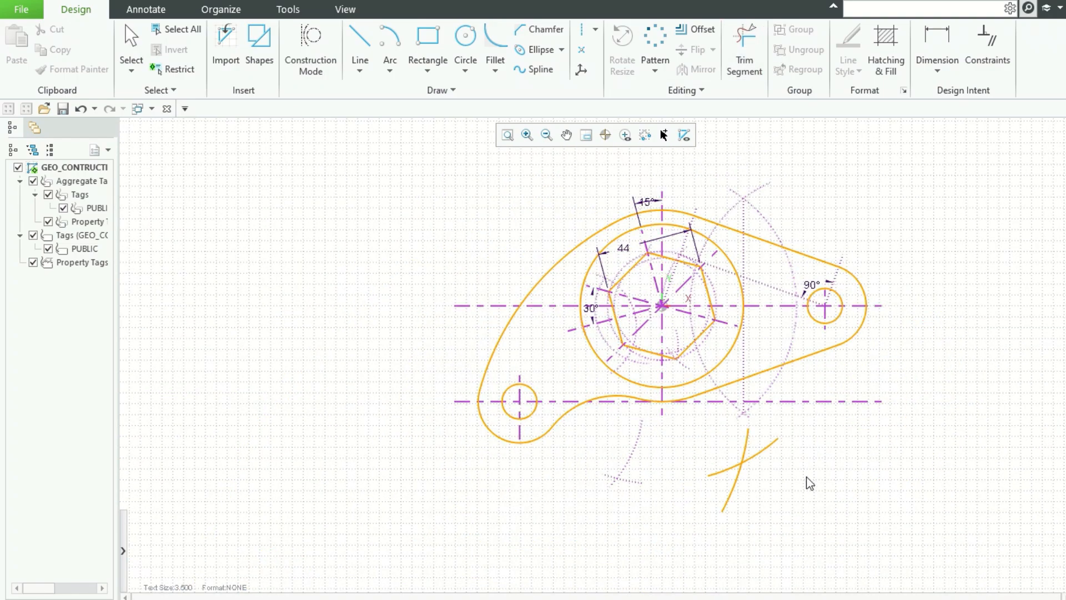
# Step: Convert the two crossing arcs below the profile into construction geometry
pyautogui.click(757, 452)
pyautogui.keyDown('ctrl'); pyautogui.click(747, 447); pyautogui.keyUp('ctrl')
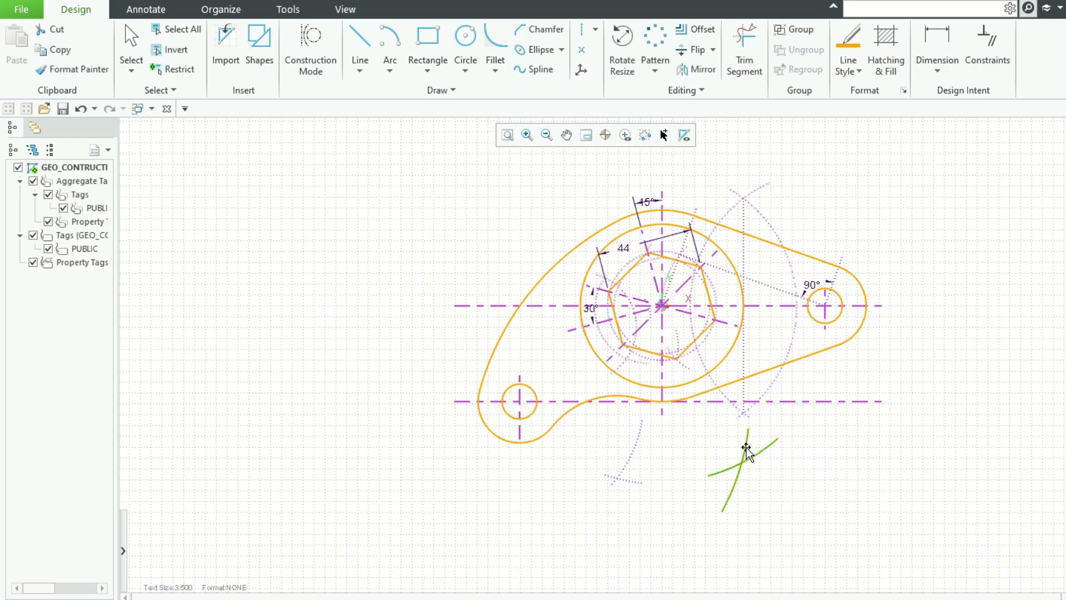
pyautogui.rightClick(747, 447)
pyautogui.click(814, 260)
pyautogui.click(508, 135)
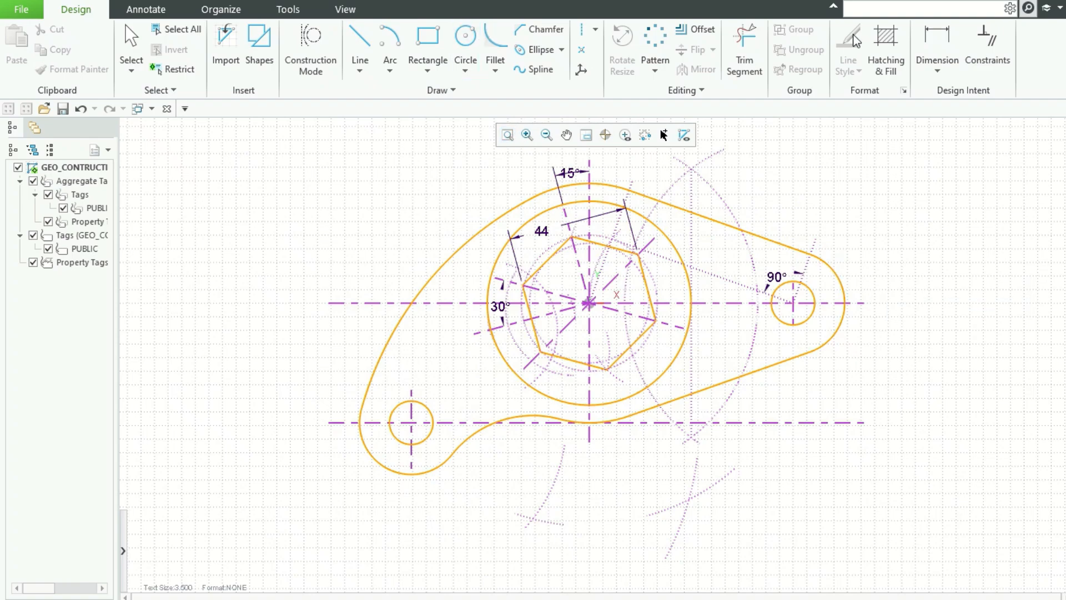
# Step: Dimension the radius of the outer arc around the lower-left circle
pyautogui.click(922, 40)
pyautogui.click(398, 471)
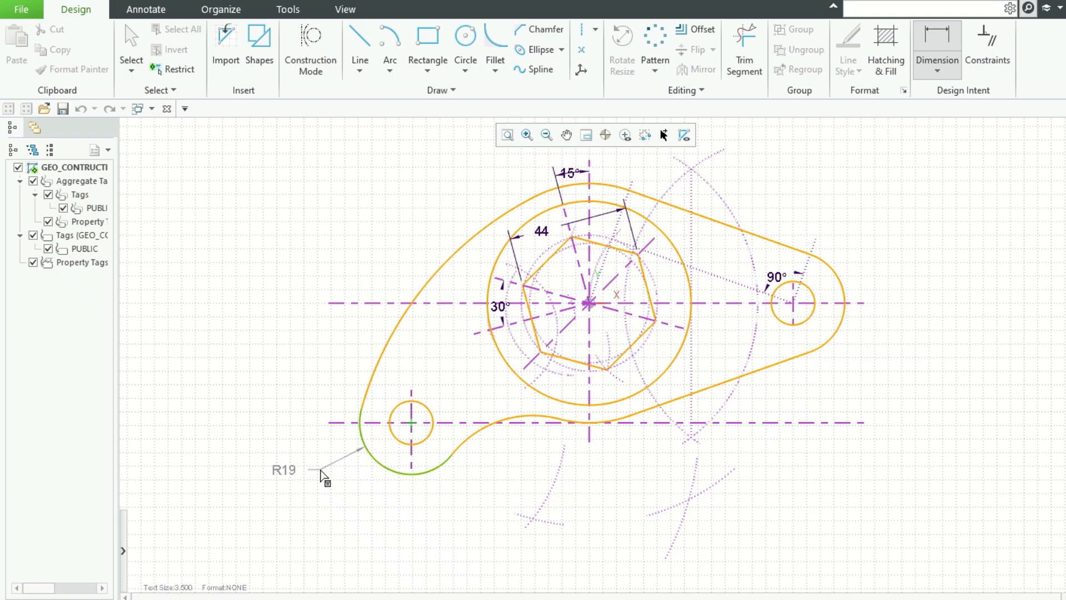
pyautogui.click(332, 479)
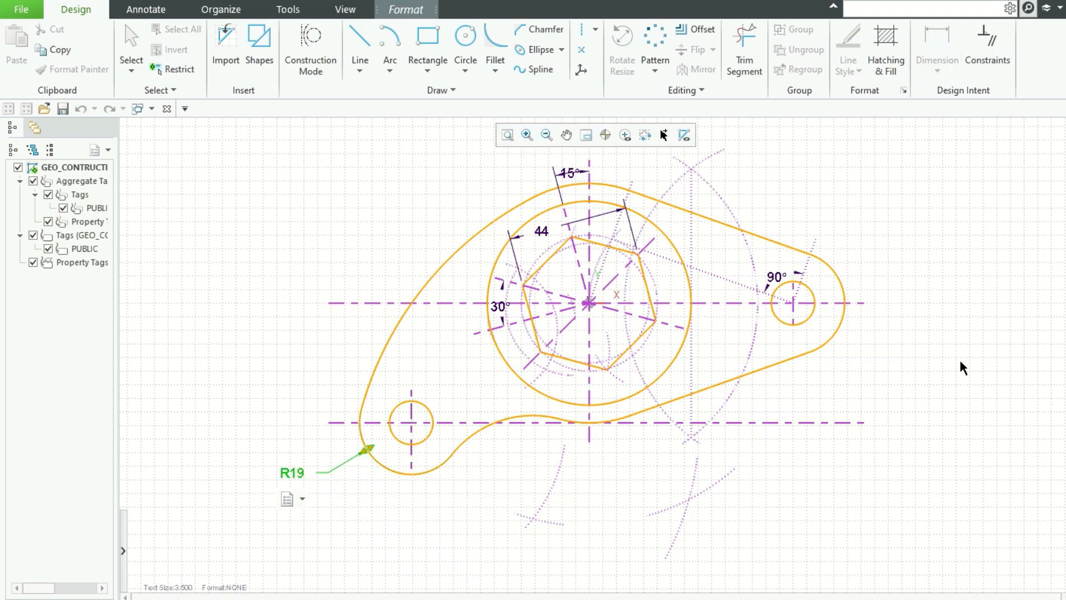
# Step: Dimension the radius of the outer arc around the right small circle
pyautogui.click(839, 277)
pyautogui.middleClick(879, 258)
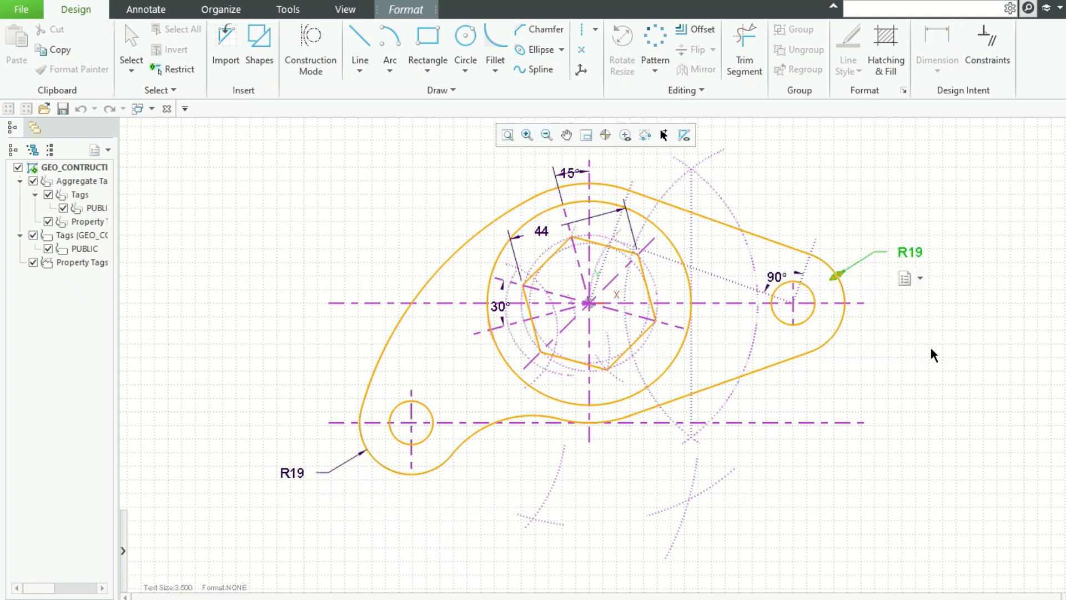
# Step: Dimension the lower-left small circle, switching its dimension from radius to diameter
pyautogui.click(429, 435)
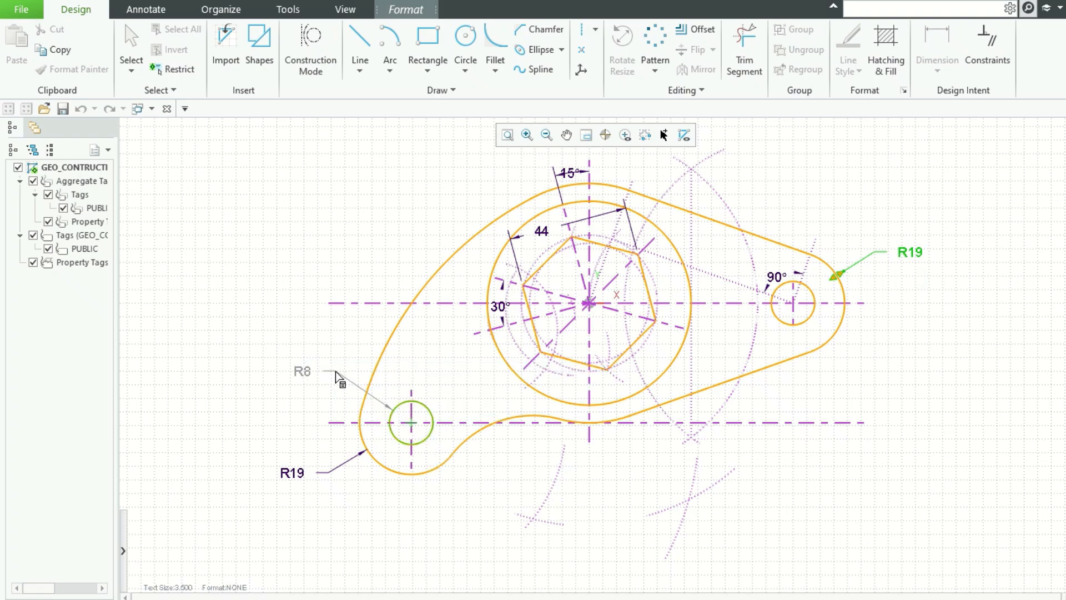
pyautogui.middleClick(339, 376)
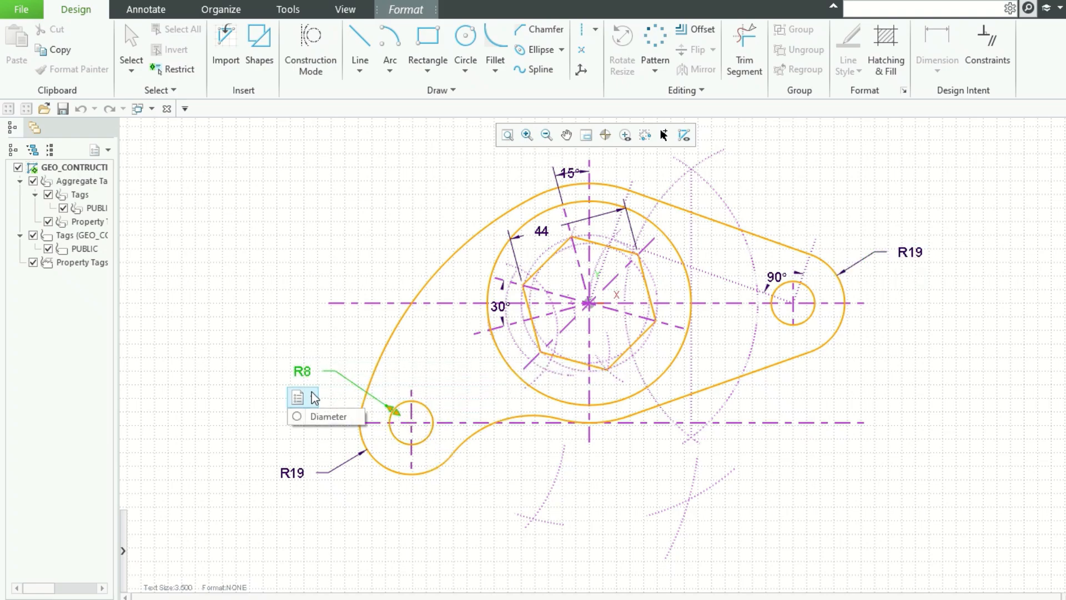
pyautogui.click(312, 417)
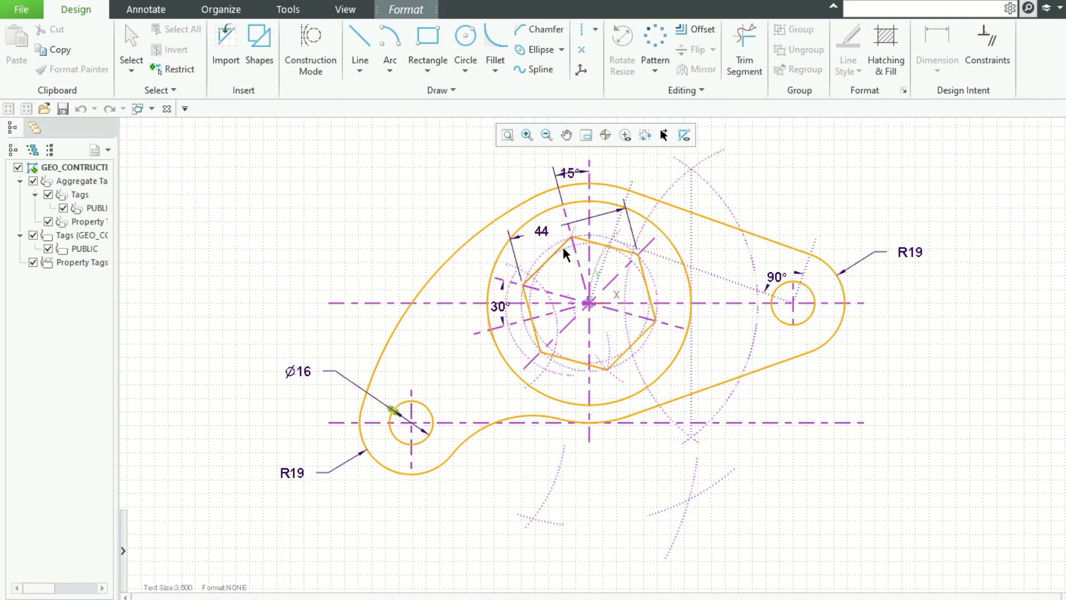
# Step: Dimension the circle surrounding the hexagon, switching its dimension from radius to diameter
pyautogui.click(502, 249)
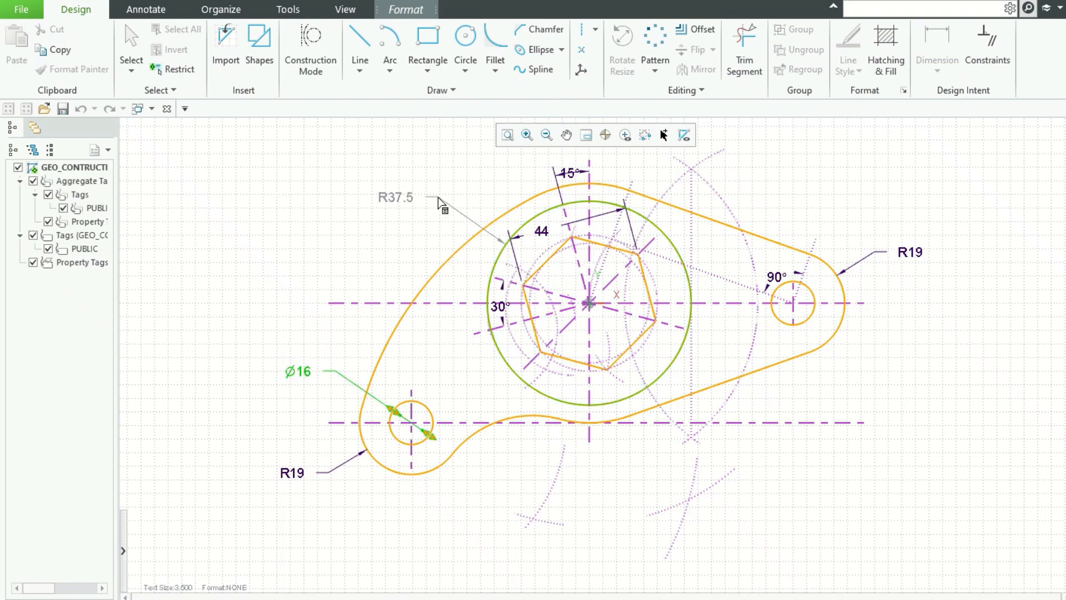
pyautogui.middleClick(439, 203)
pyautogui.click(405, 223)
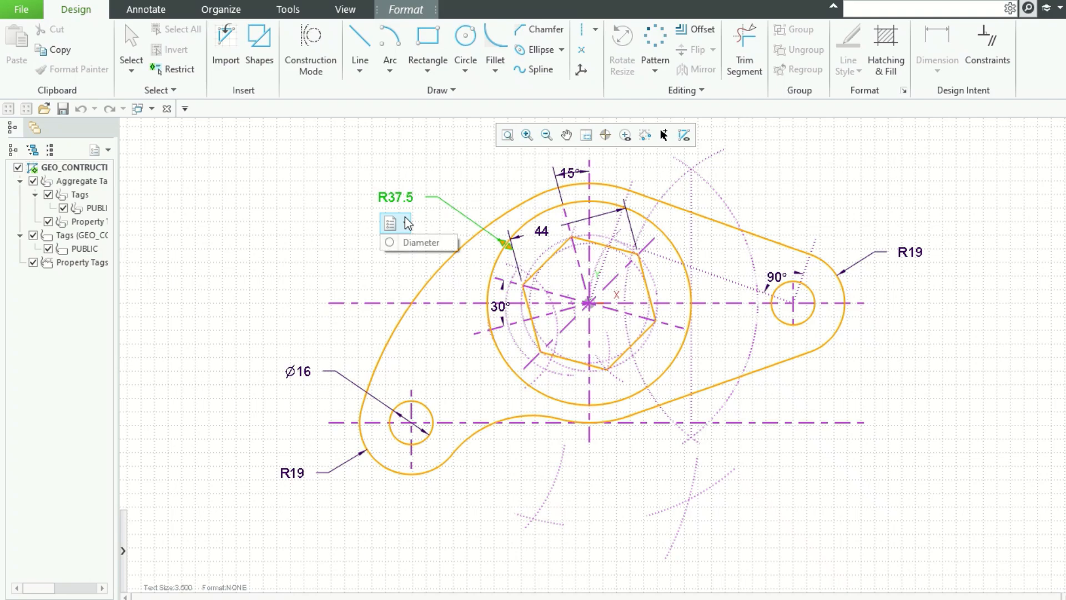
pyautogui.click(415, 243)
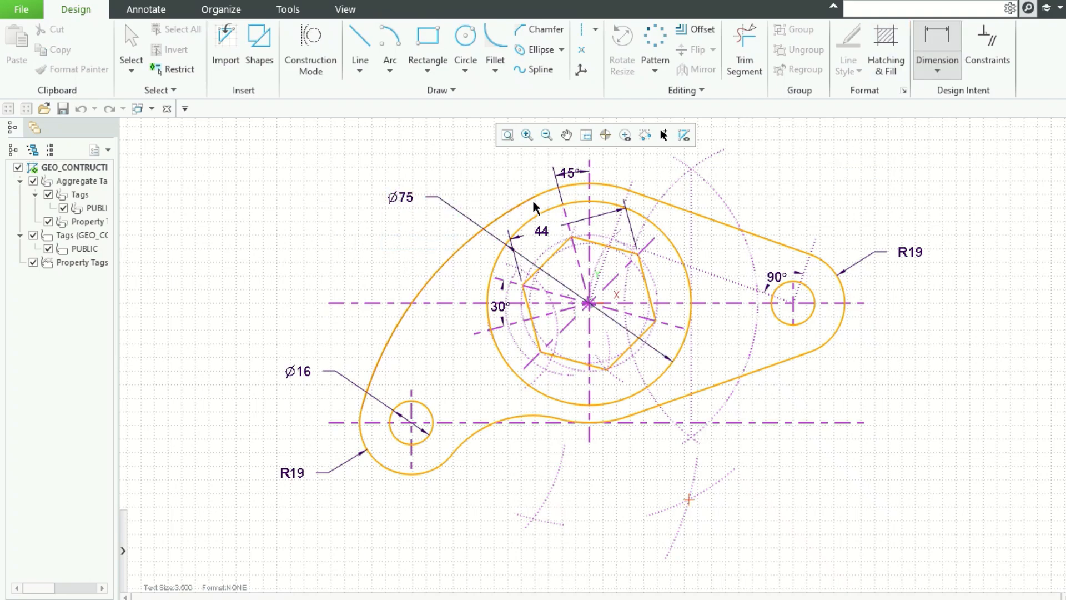
# Step: Dimension the radius of the large outer arc above the hexagon circle
pyautogui.click(545, 190)
pyautogui.middleClick(509, 169)
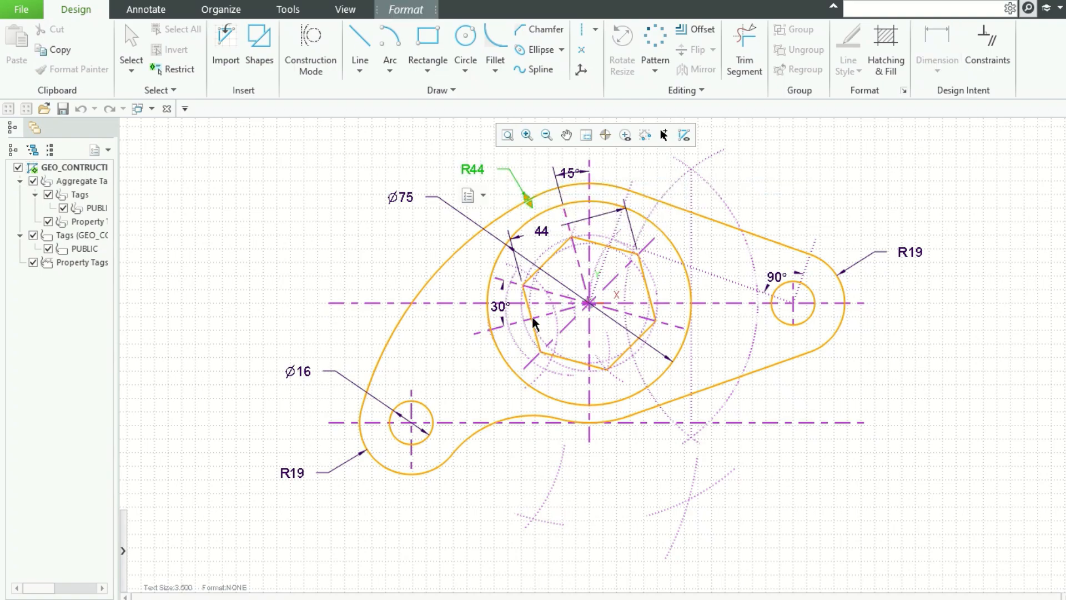
# Step: Dimension the radius of the long left arc joining the top arc to the lower-left end
pyautogui.click(425, 357)
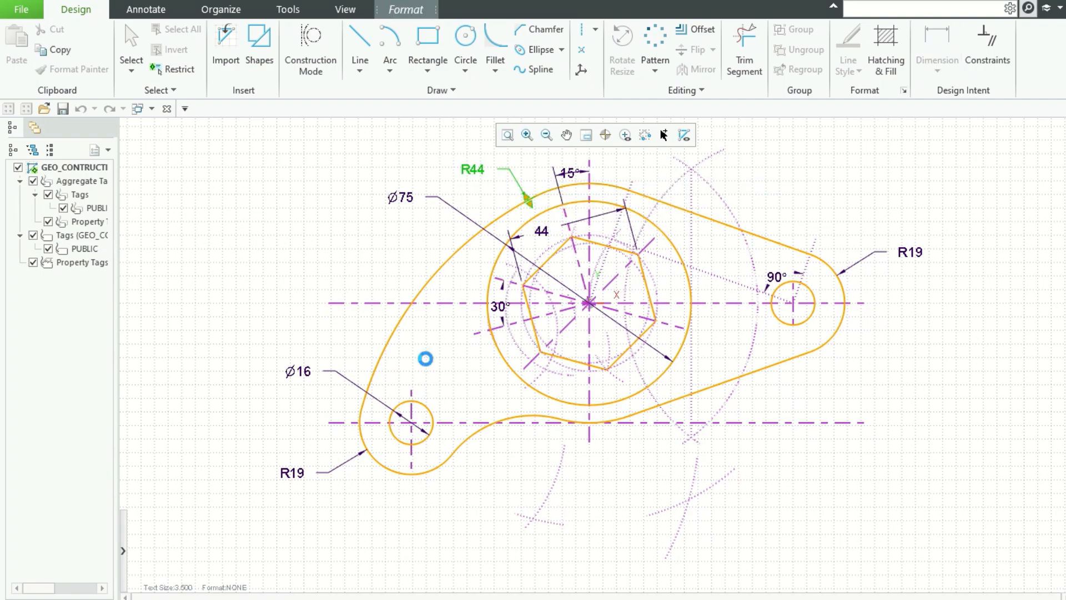
pyautogui.click(418, 293)
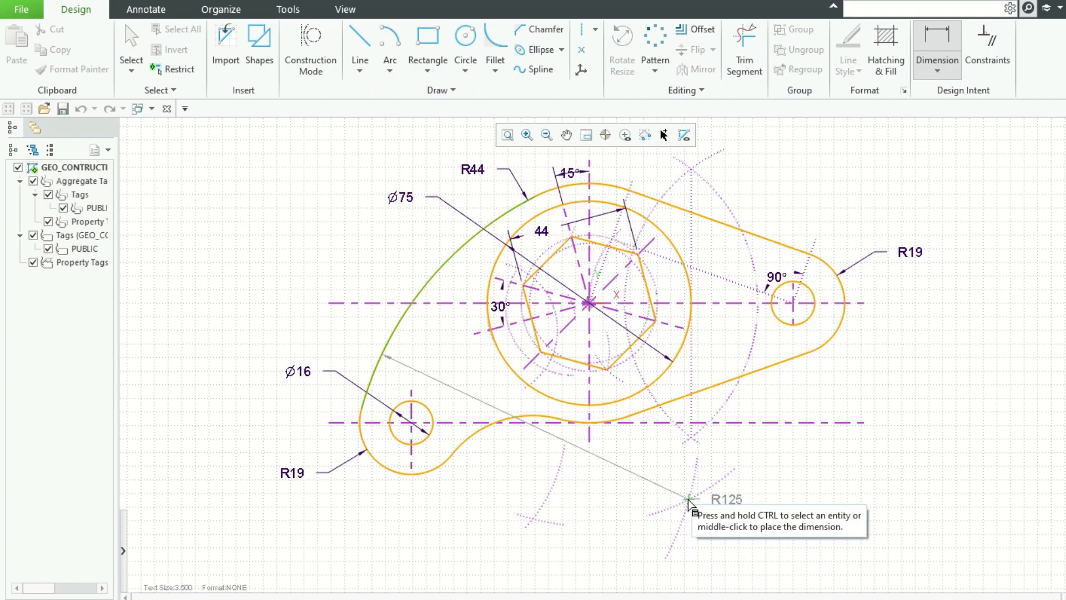
pyautogui.middleClick(689, 501)
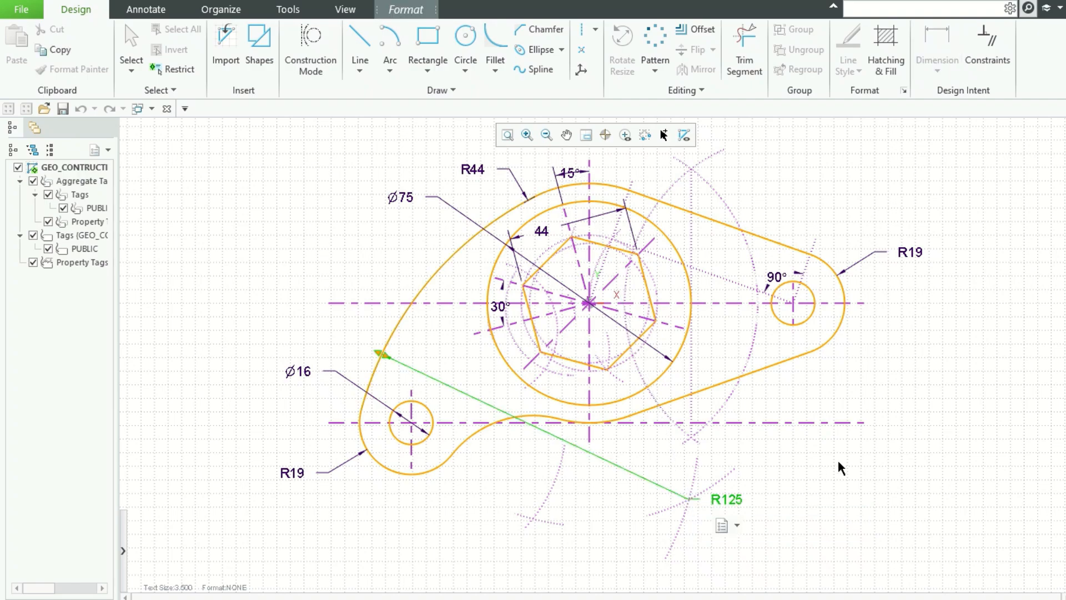
# Step: Dimension the radius of the concave arc below the profile and reposition its label
pyautogui.click(483, 428)
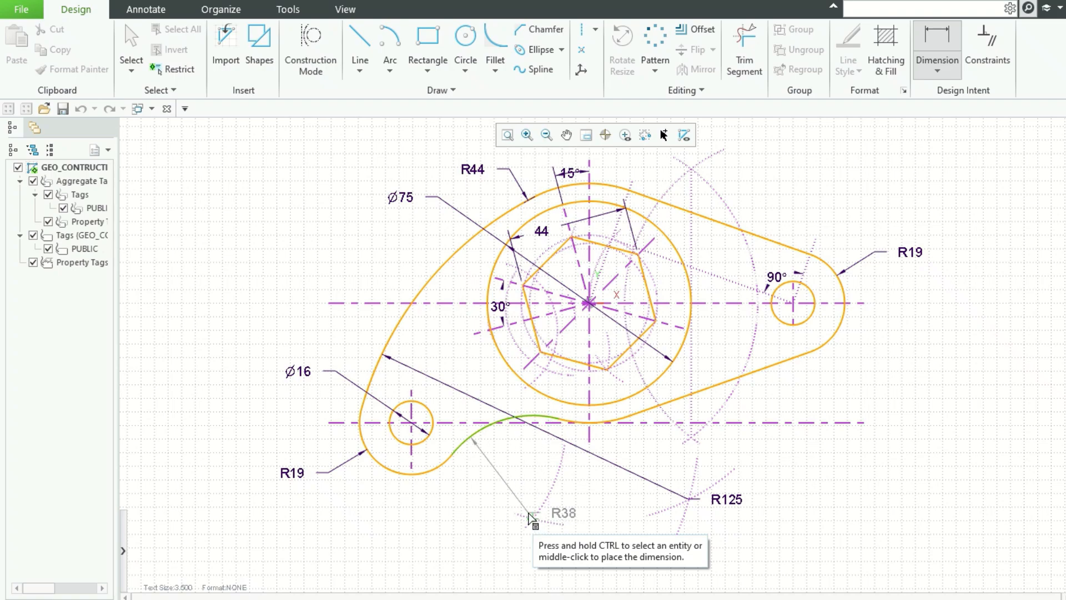
pyautogui.middleClick(528, 512)
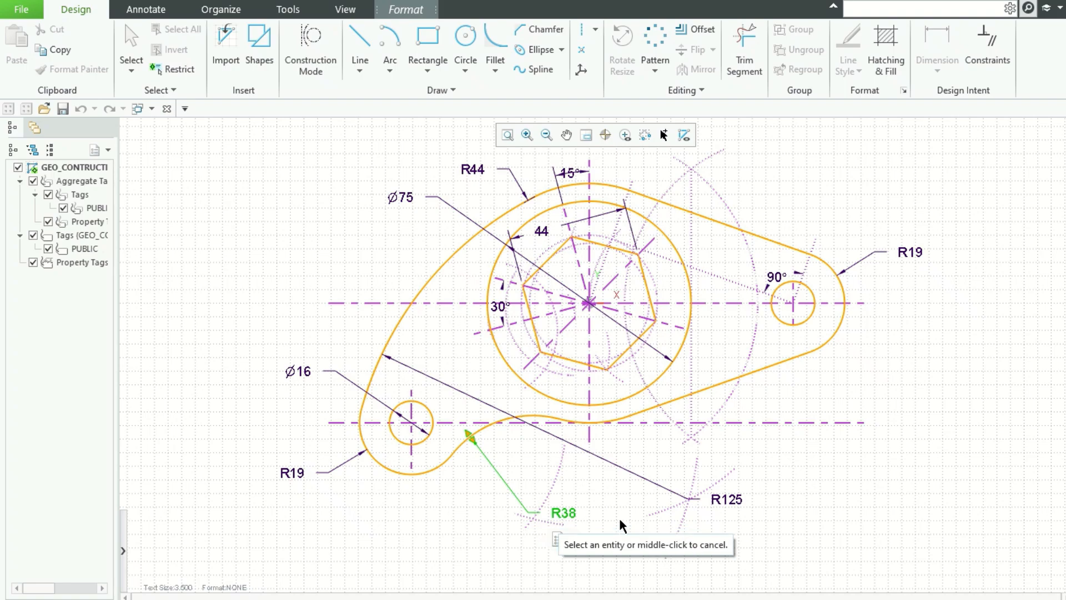
pyautogui.middleClick(591, 502)
pyautogui.click(556, 513)
pyautogui.moveTo(556, 512); pyautogui.dragTo(560, 516)
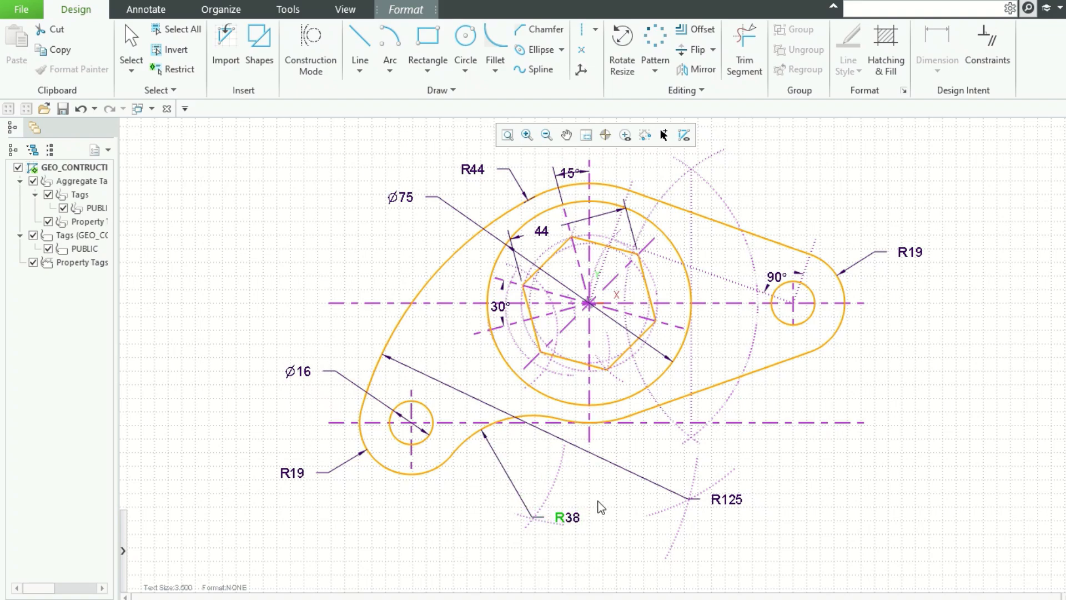
pyautogui.click(599, 506)
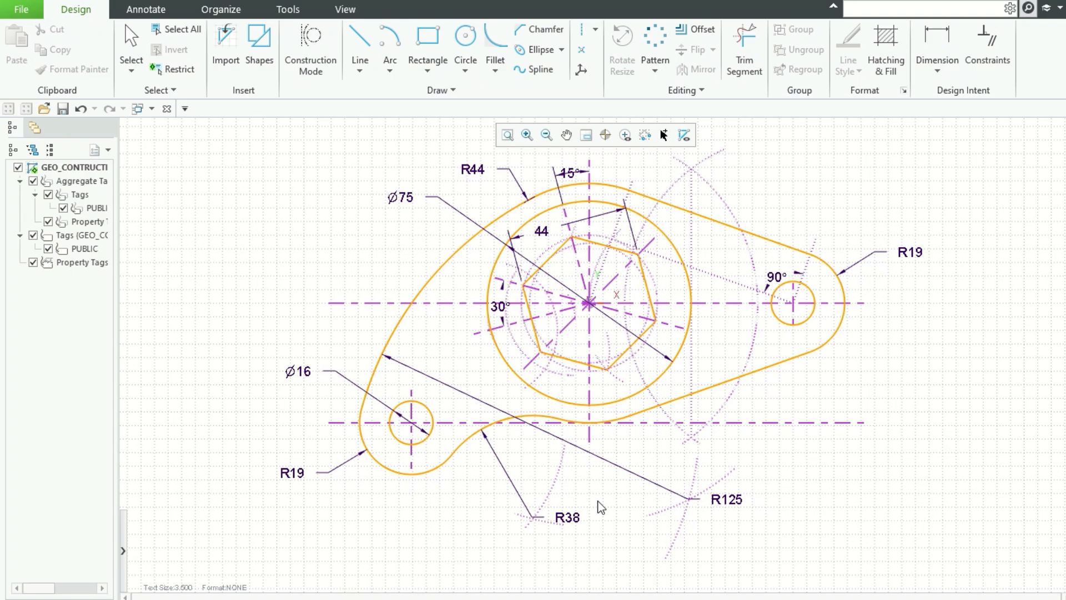
pyautogui.click(938, 51)
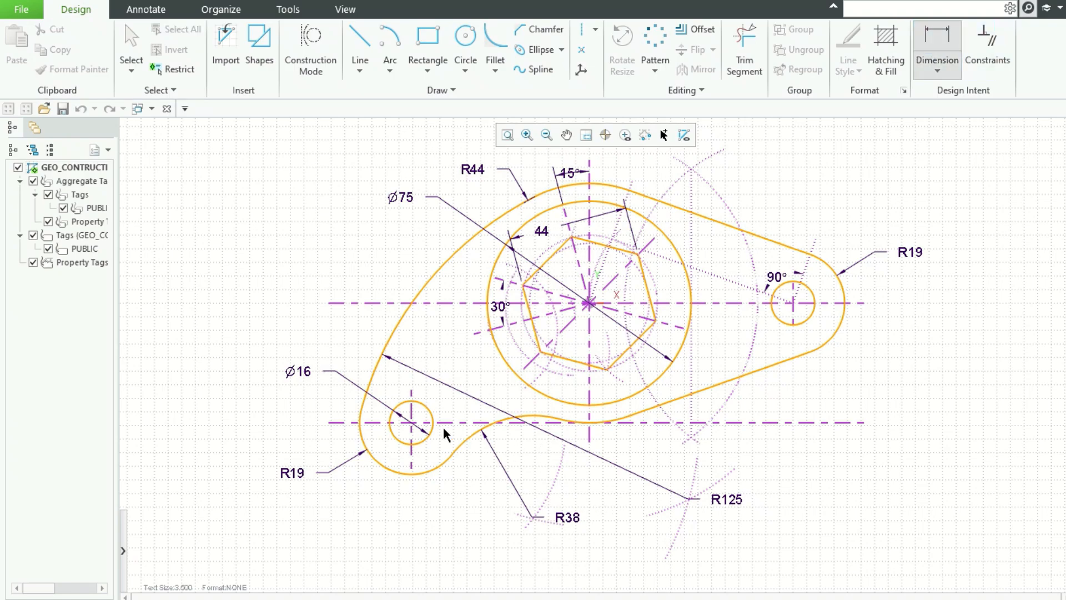
pyautogui.click(411, 452)
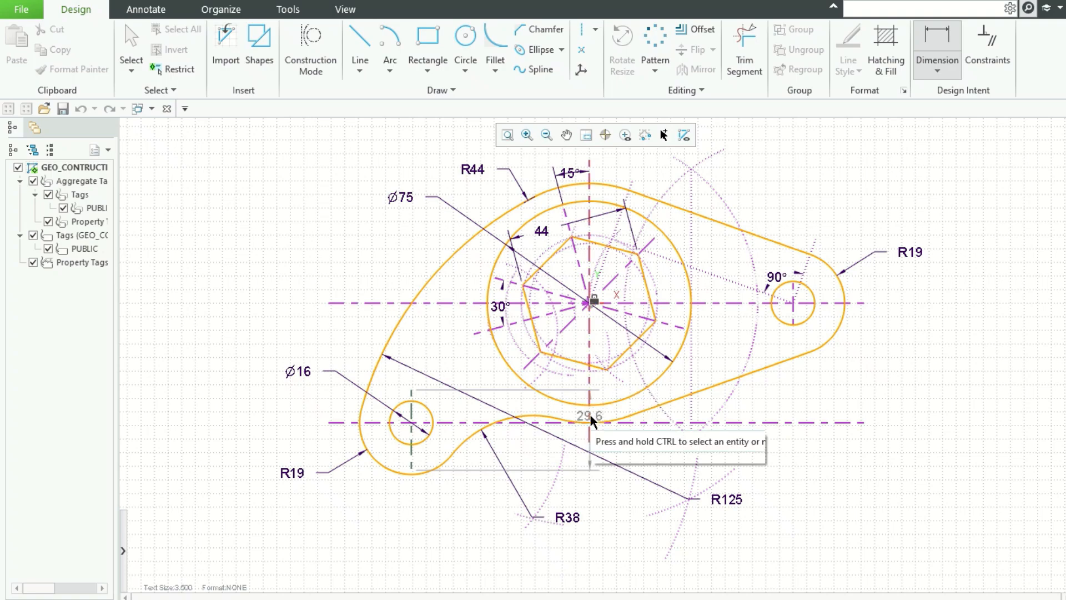
pyautogui.click(589, 420)
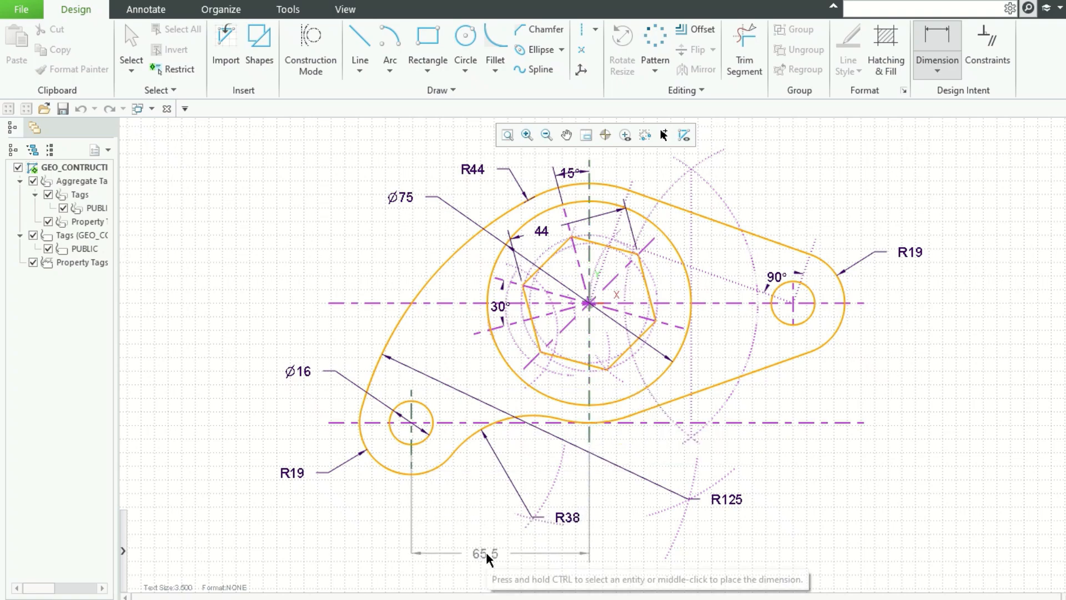
pyautogui.press('Escape')
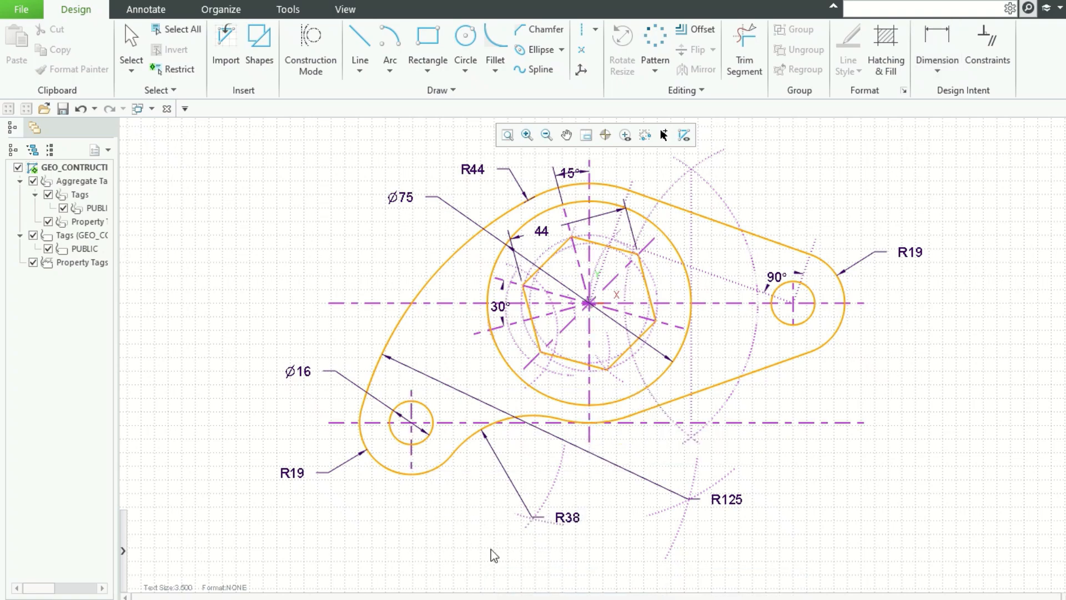
# Step: Dimension the horizontal distance between the hexagon centre and the right small circle's centre
pyautogui.click(937, 38)
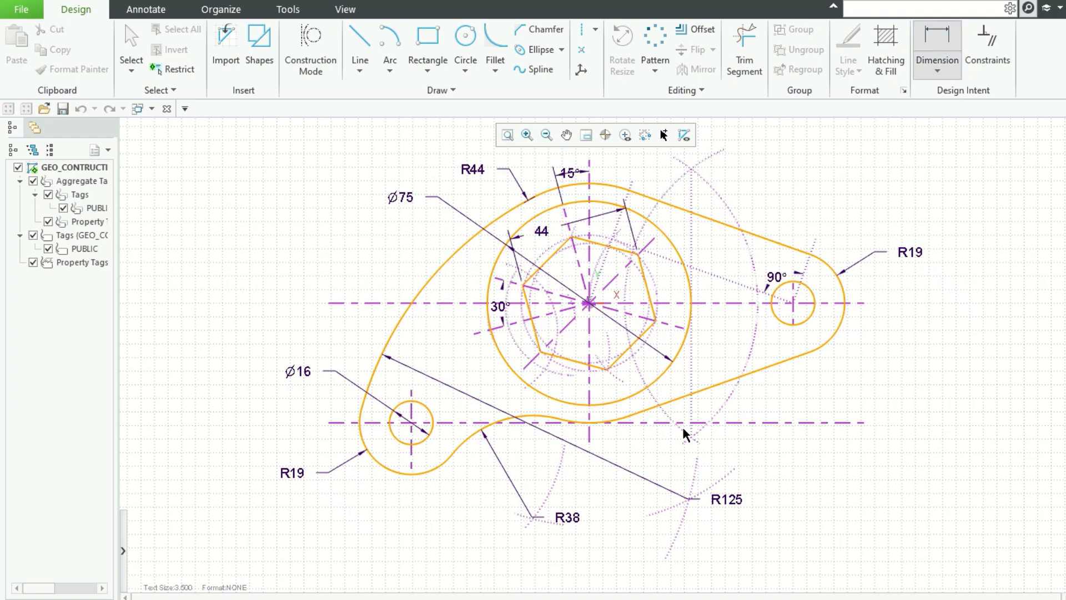
pyautogui.click(589, 411)
pyautogui.click(795, 293)
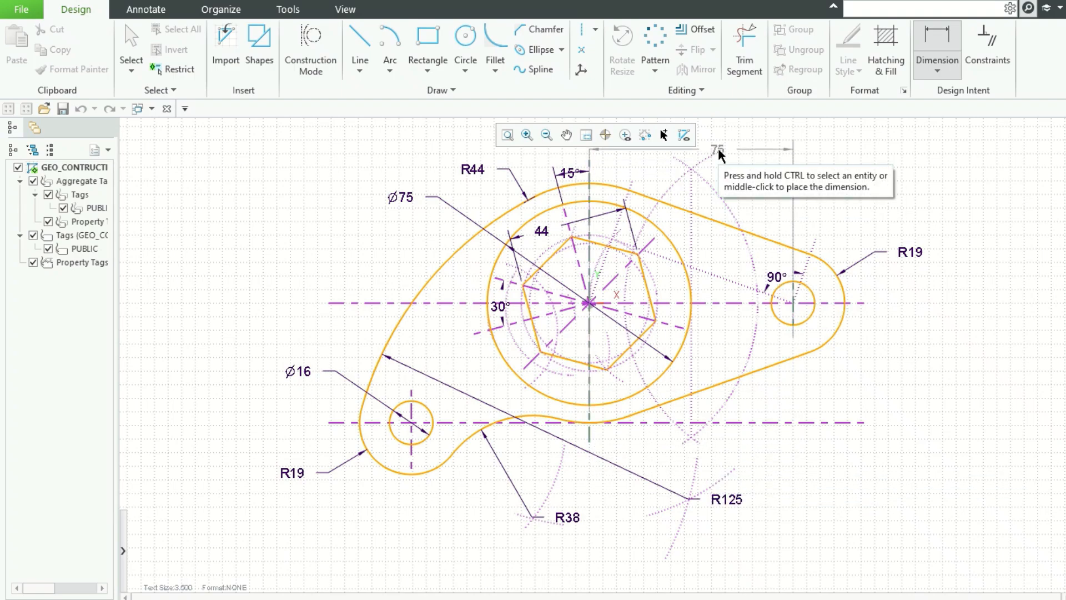
pyautogui.middleClick(701, 149)
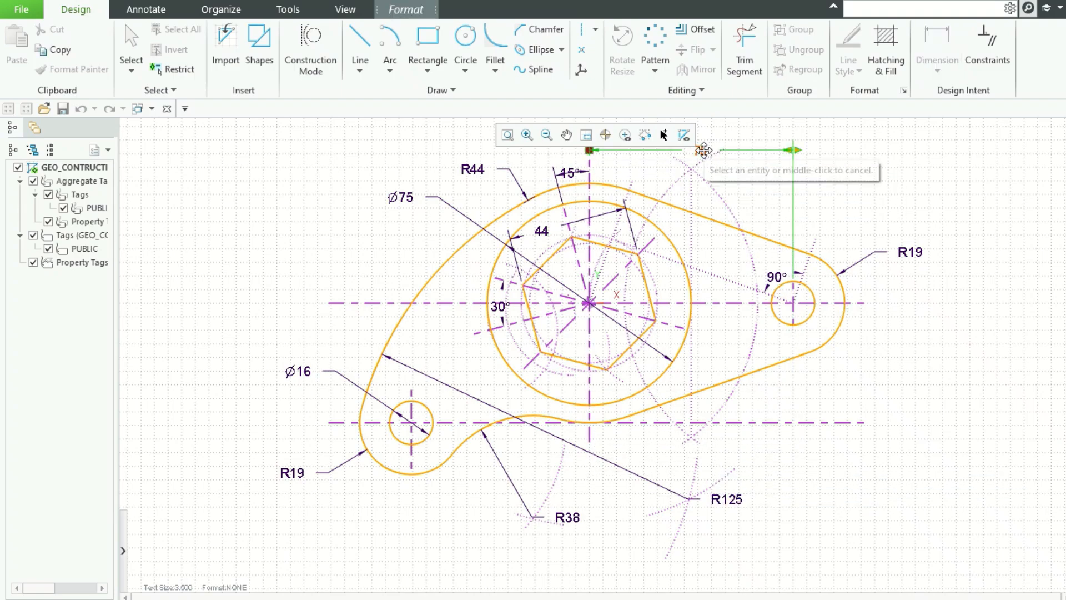
pyautogui.click(871, 143)
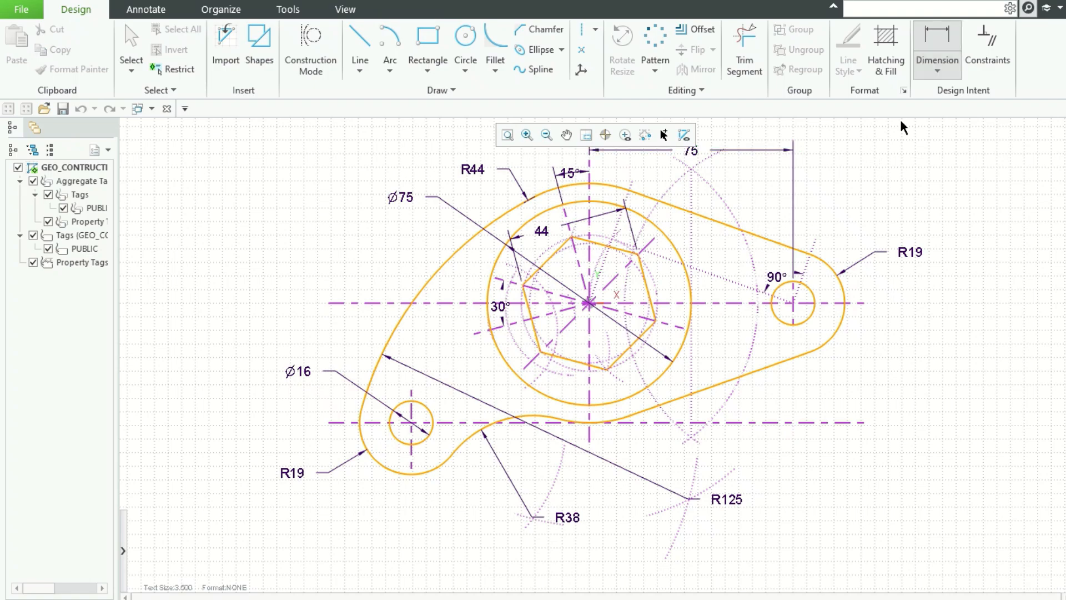
# Step: Dimension the vertical distance between the two horizontal centrelines
pyautogui.click(370, 302)
pyautogui.click(362, 422)
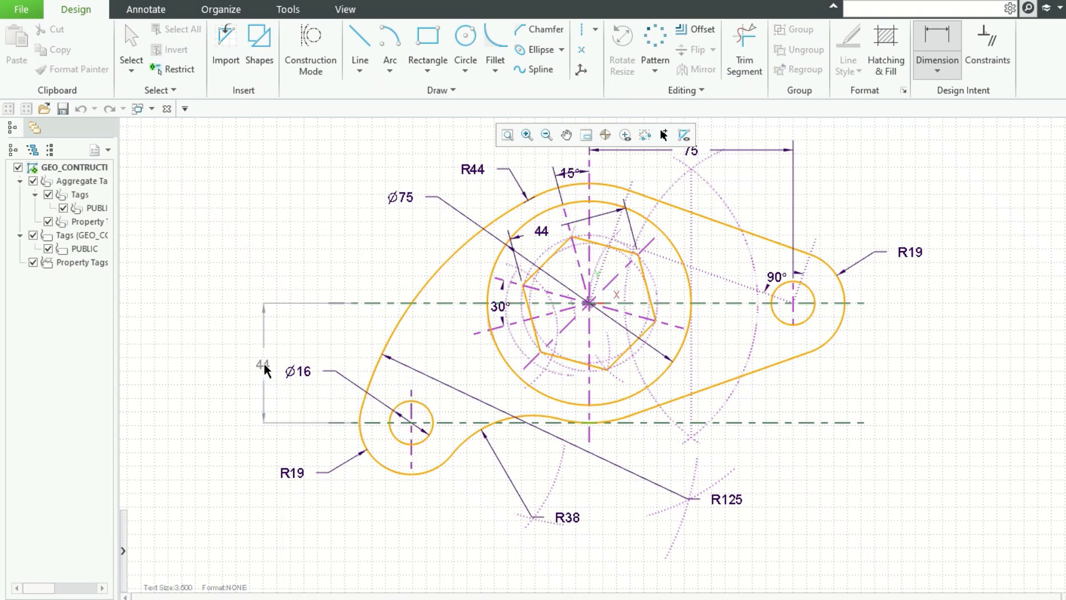
pyautogui.middleClick(267, 363)
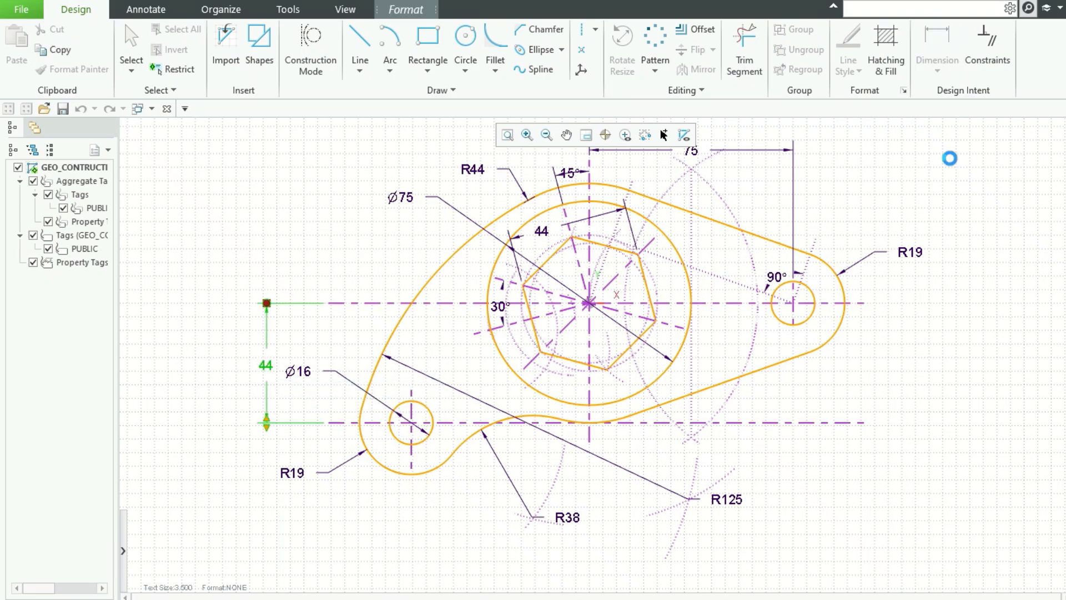
# Step: Dimension the horizontal distance between the lower-left circle's centre and the right circle's centre
pyautogui.click(938, 45)
pyautogui.click(795, 312)
pyautogui.click(415, 462)
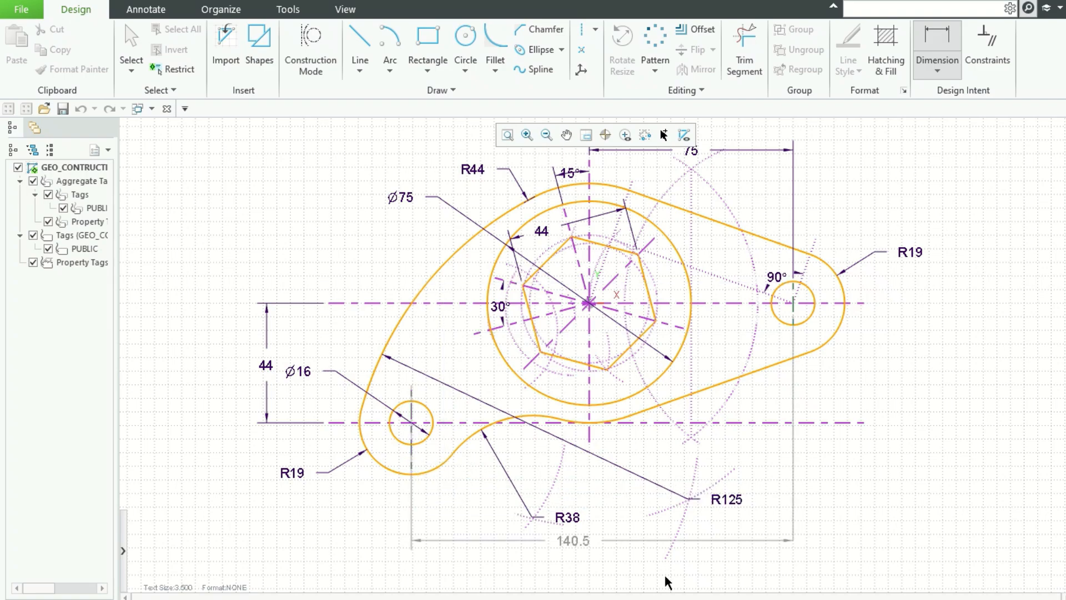
pyautogui.middleClick(589, 549)
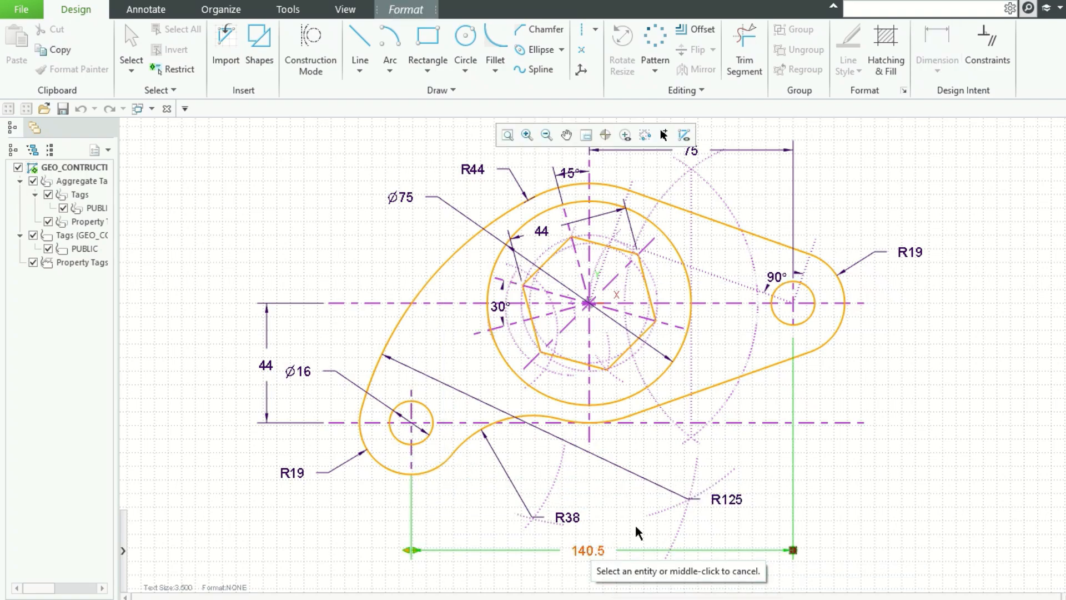
pyautogui.click(934, 363)
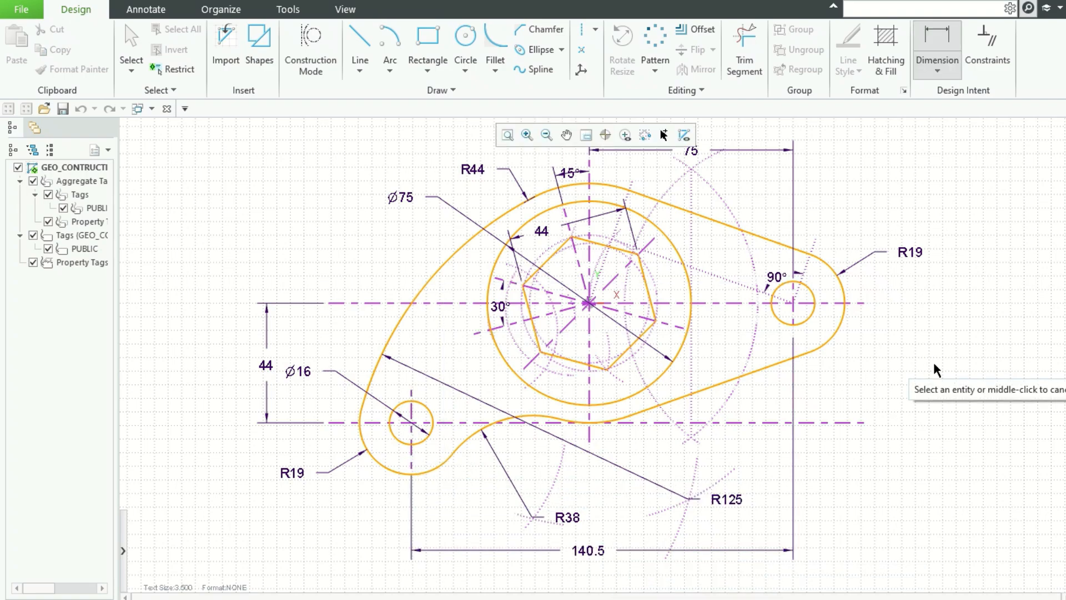
# Step: Reposition the 15° angle dimension text above the top outer arc
pyautogui.click(508, 135)
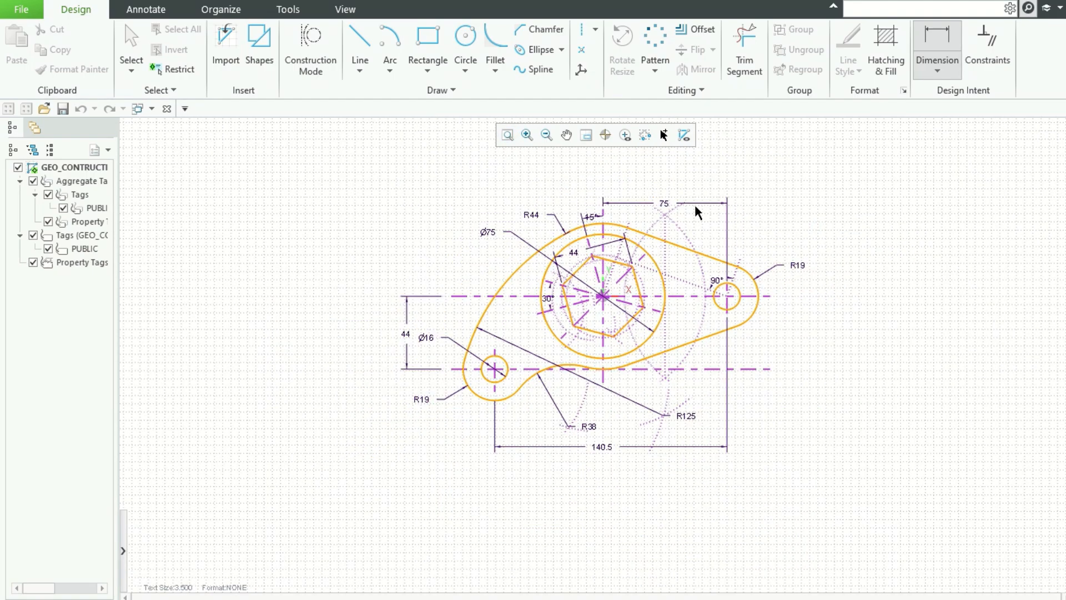
pyautogui.scroll(1, 675, 231)
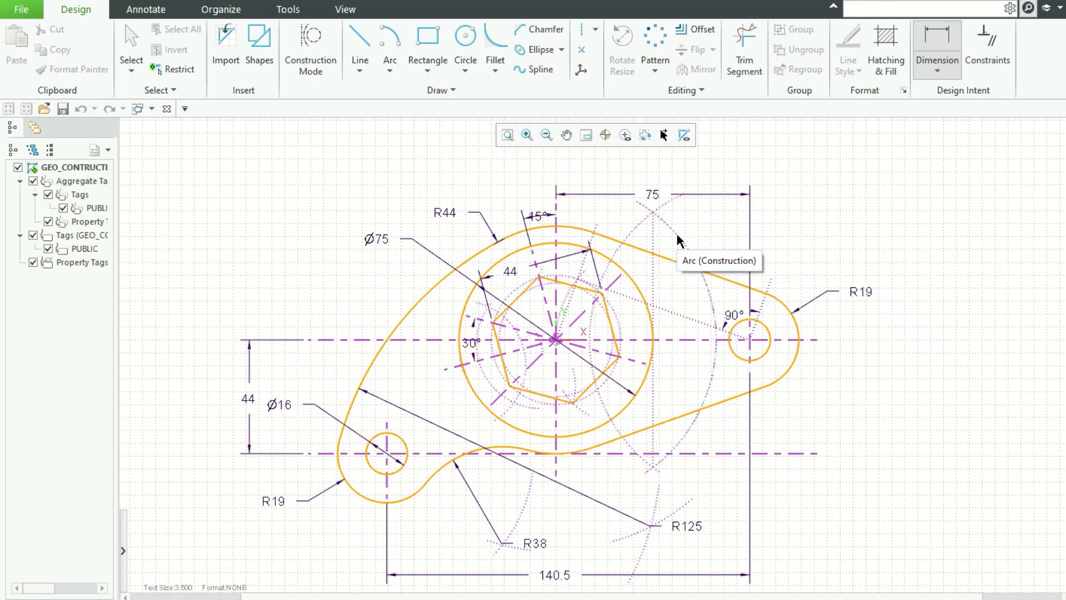
pyautogui.moveTo(539, 215)
pyautogui.mouseDown()
pyautogui.moveTo(520, 193)
pyautogui.moveTo(525, 212)
pyautogui.mouseUp()
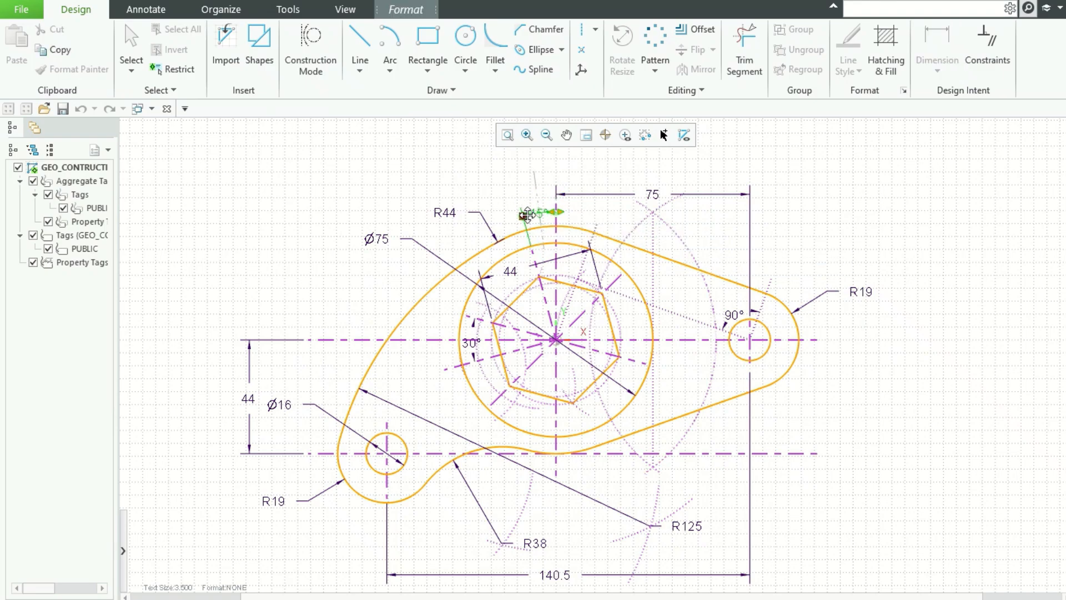
pyautogui.click(521, 166)
pyautogui.scroll(-1, 845, 291)
pyautogui.scroll(1, 845, 291)
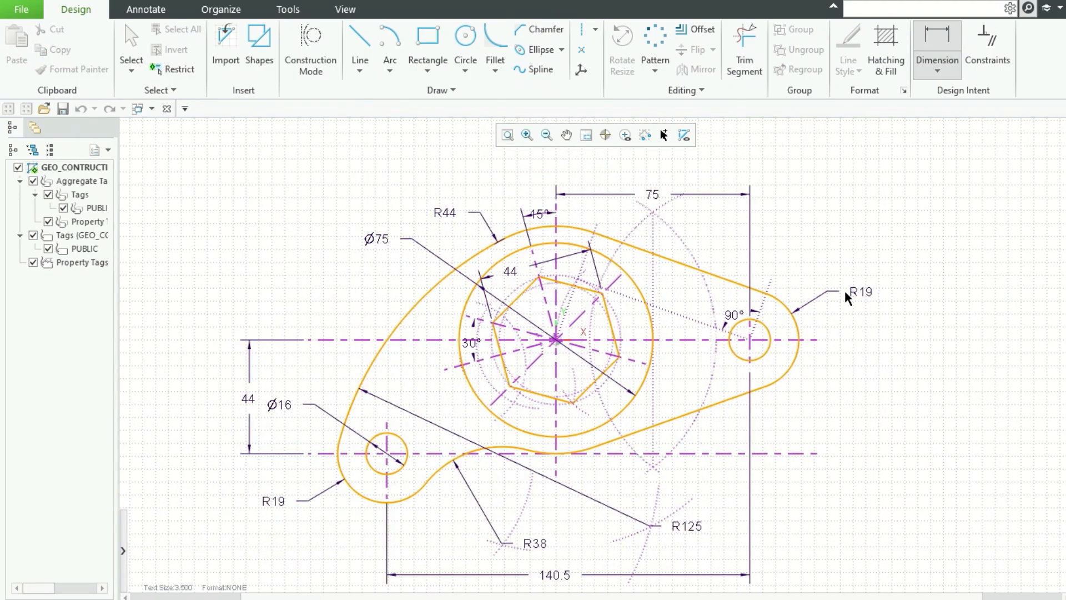